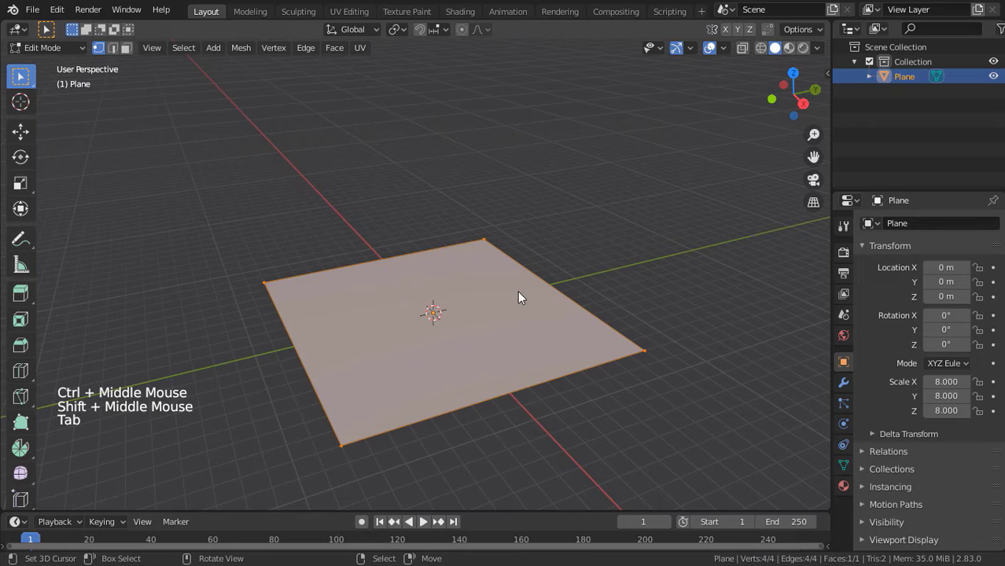
# - Extrude the plane's edge on the positive Y side 16 m upward along global Z in edge select mode
pyautogui.click(112, 47)
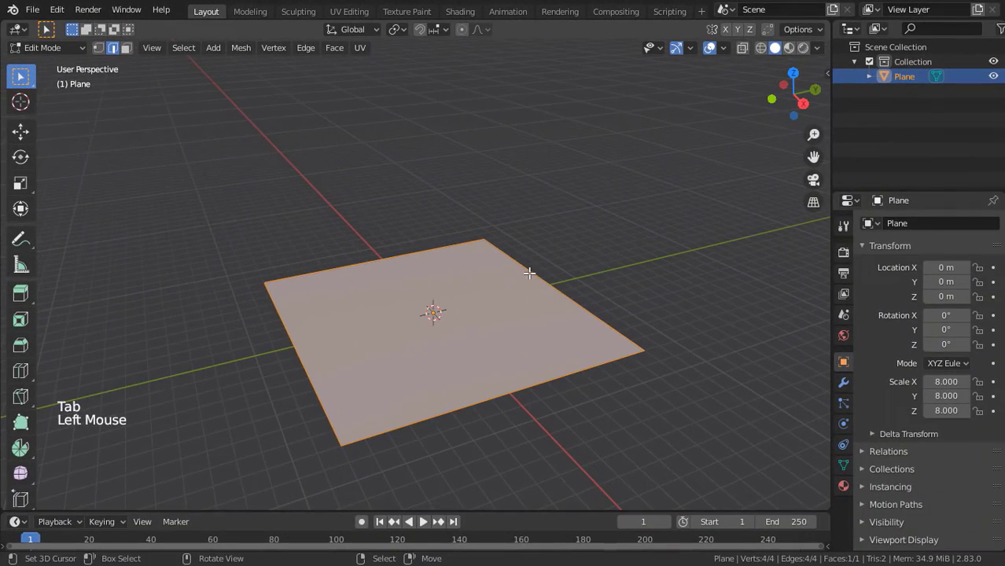
pyautogui.rightClick(658, 338)
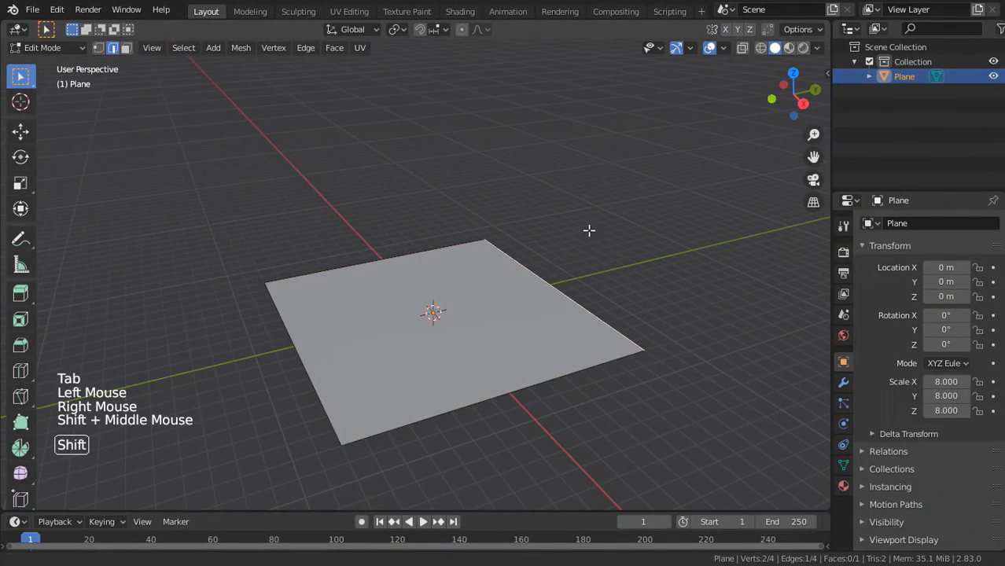
pyautogui.keyDown('shift'); pyautogui.moveTo(589, 230); pyautogui.dragTo(563, 267, button='middle'); pyautogui.keyUp('shift')
pyautogui.write('e')
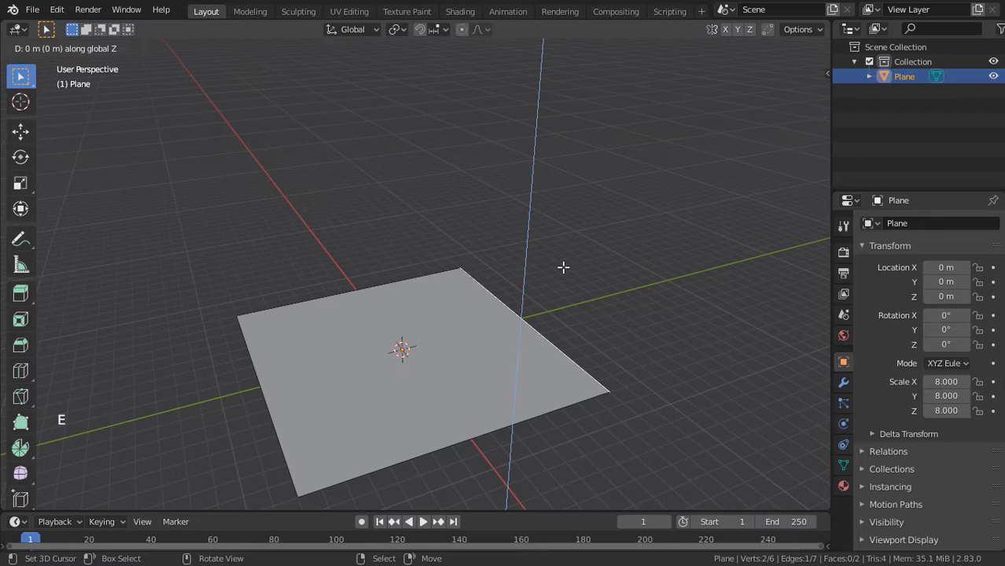
pyautogui.write('16')
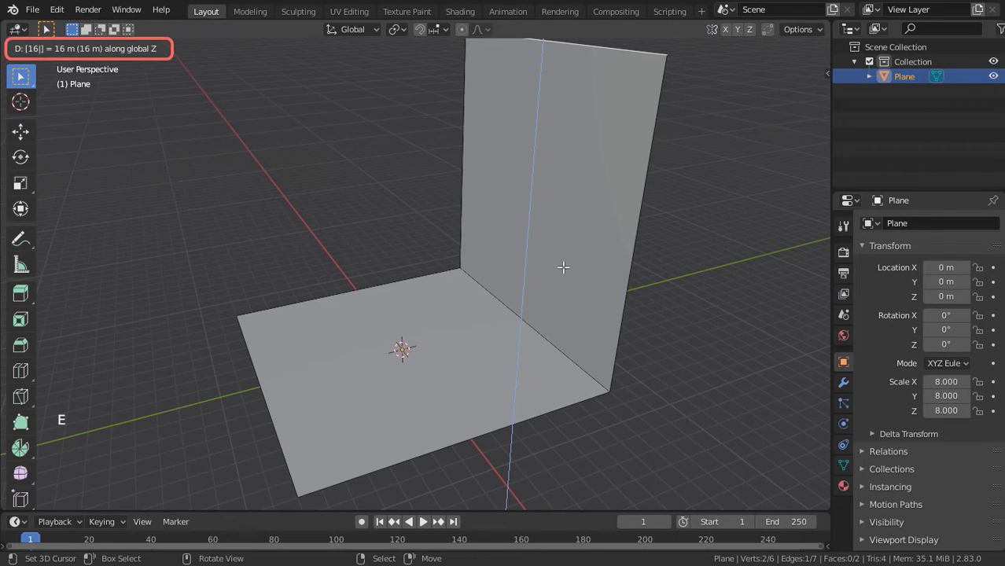
pyautogui.press('Return')
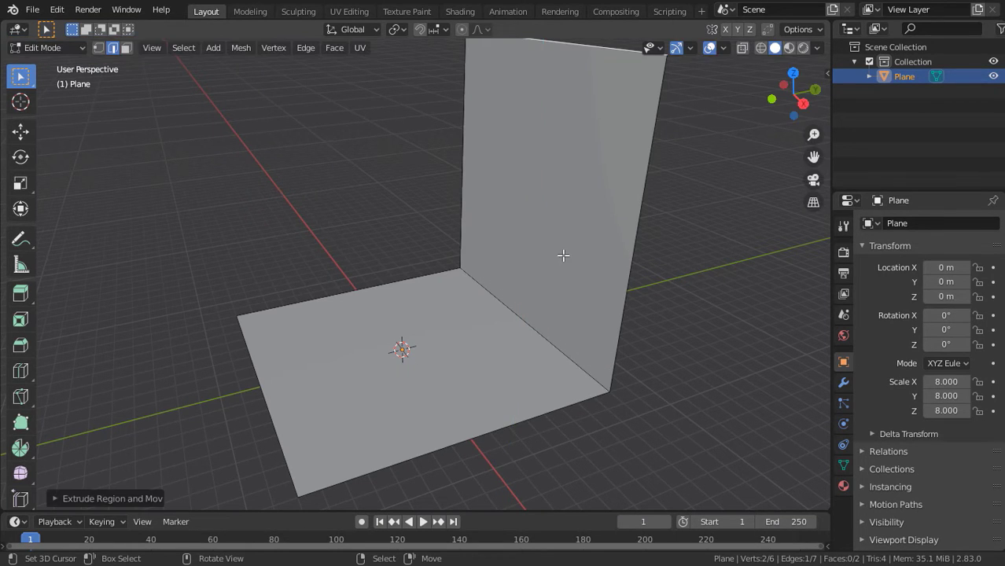
# - Bevel the edge where the floor meets the wall with a width of 0.4 m and 7 segments
pyautogui.keyDown('ctrl'); pyautogui.moveTo(563, 243); pyautogui.dragTo(573, 250, button='middle'); pyautogui.keyUp('ctrl')
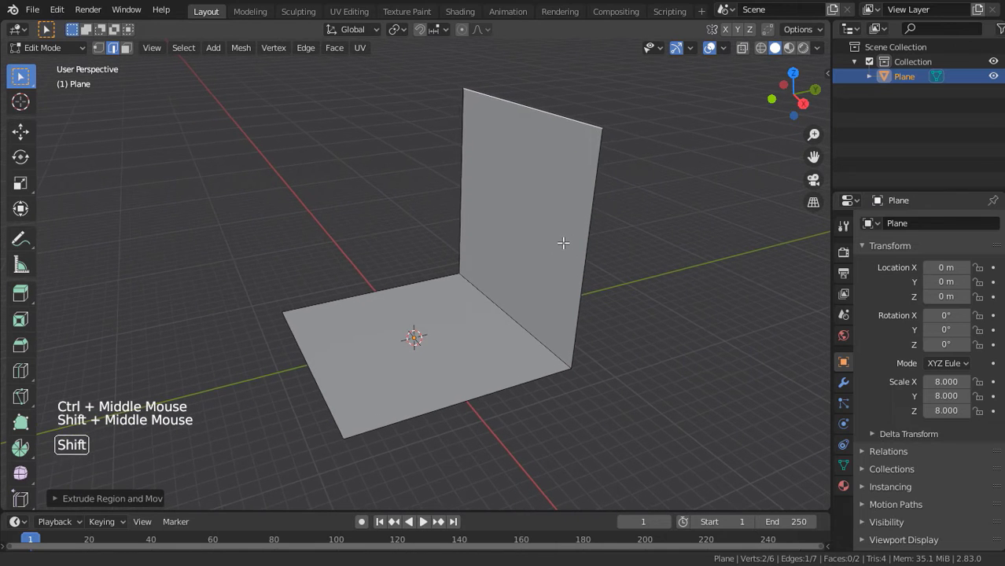
pyautogui.rightClick(513, 324)
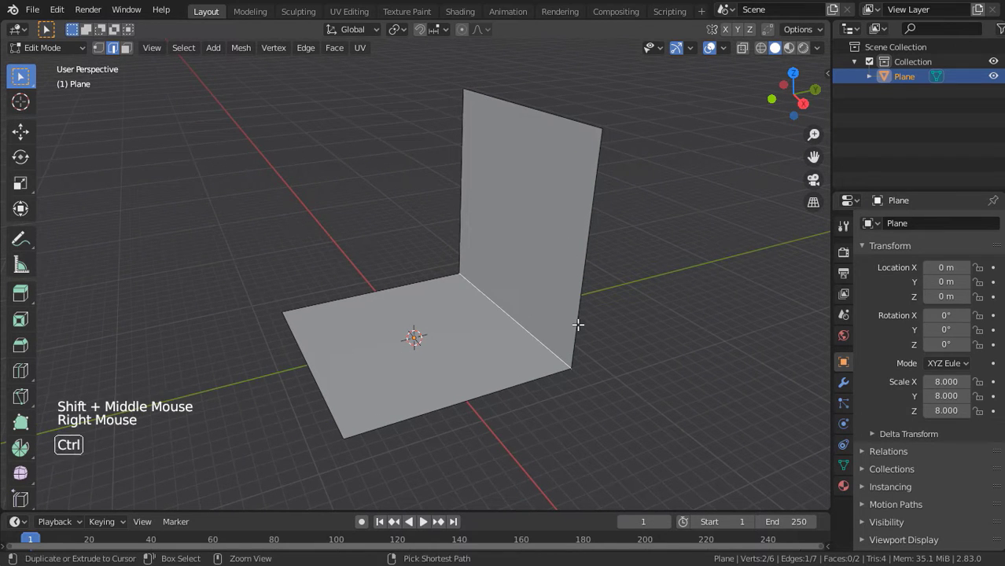
pyautogui.hotkey('ctrl', 'b')
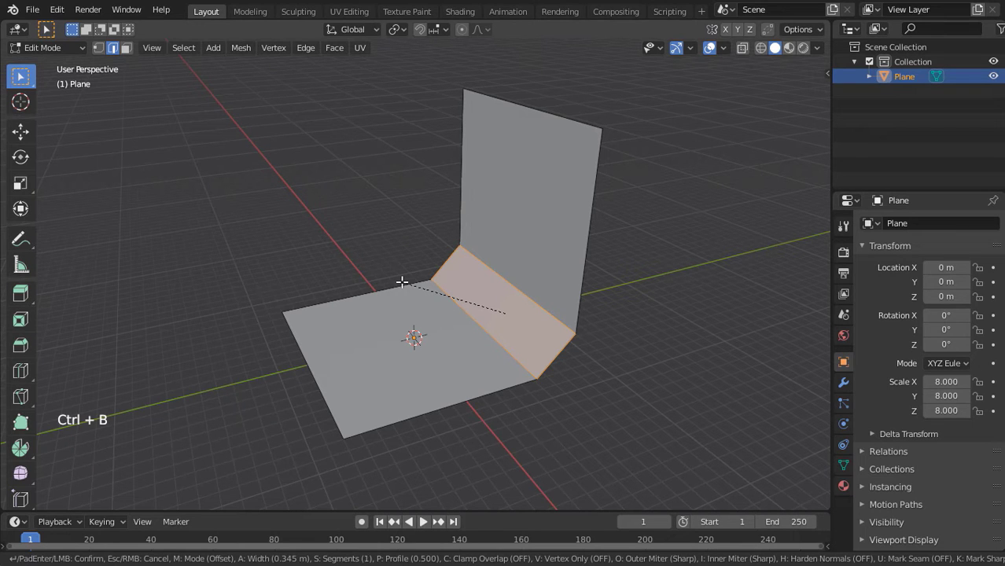
pyautogui.write('0.4')
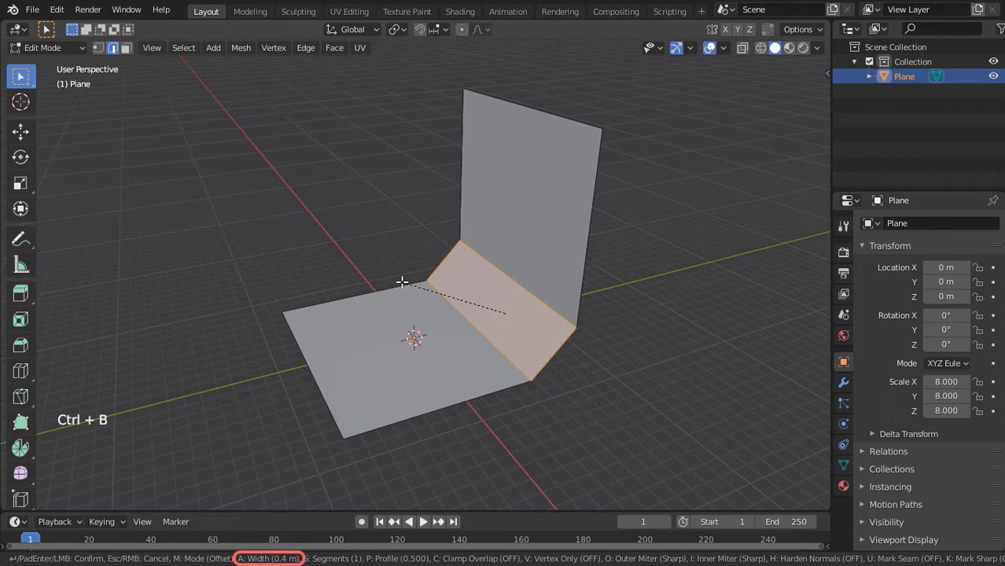
pyautogui.scroll(4, 402, 283)
pyautogui.scroll(2, 402, 282)
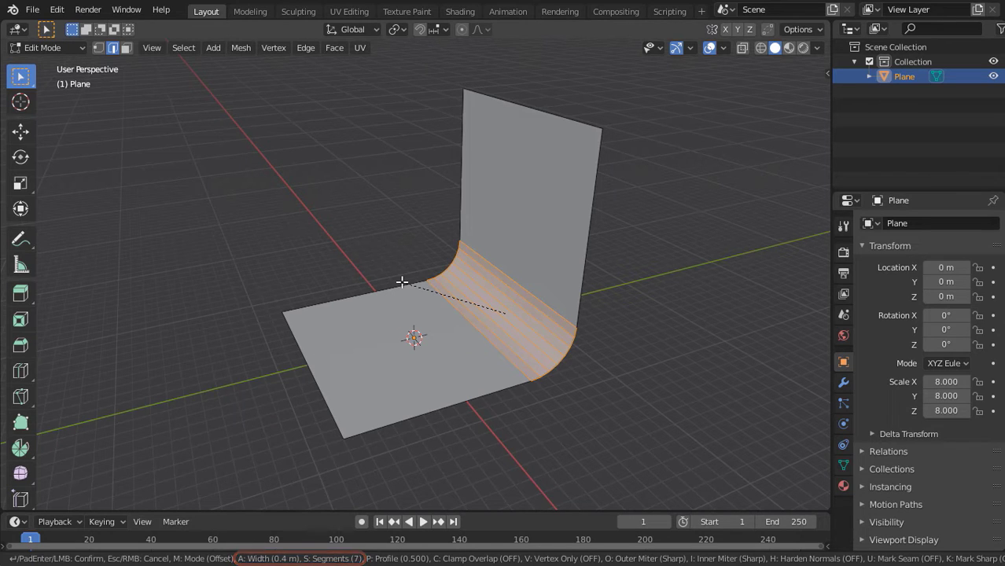
pyautogui.click(401, 282)
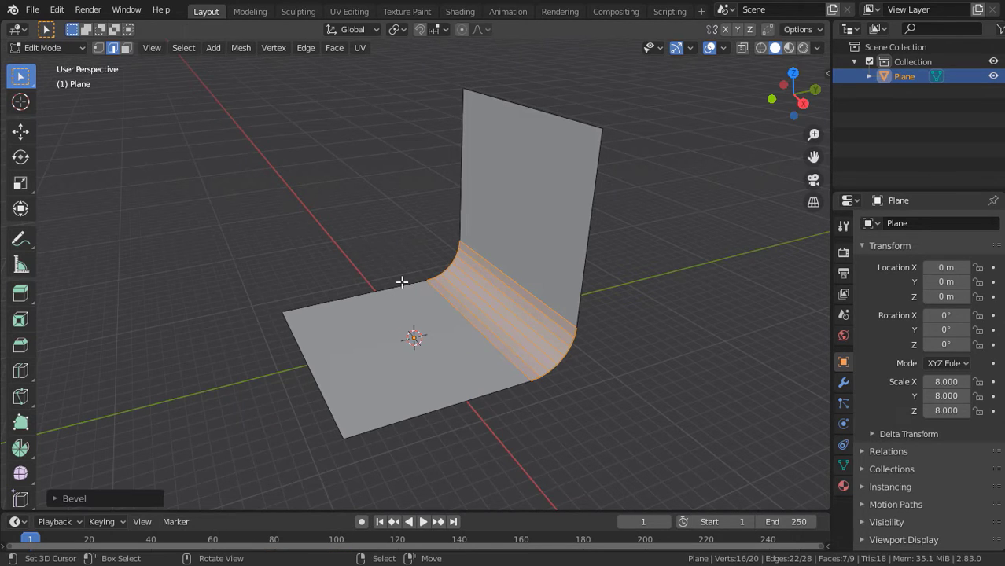
# - Return to Object Mode and apply Shade Smooth to the curved backdrop
pyautogui.press('Tab')
pyautogui.moveTo(403, 281); pyautogui.dragTo(526, 284, button='middle')
pyautogui.keyDown('ctrl'); pyautogui.moveTo(511, 247); pyautogui.dragTo(515, 226, button='middle'); pyautogui.keyUp('ctrl')
pyautogui.press('w')
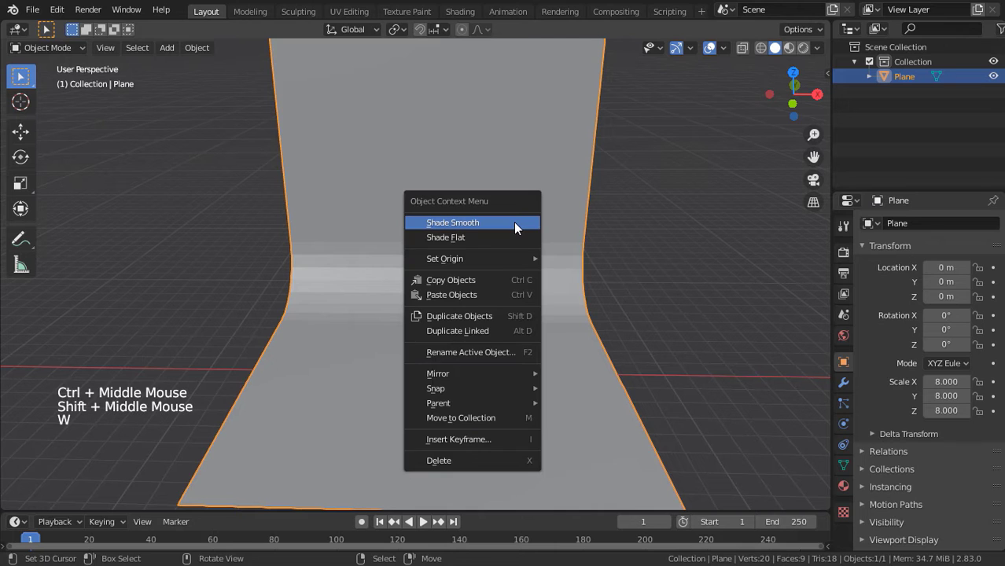
pyautogui.click(514, 222)
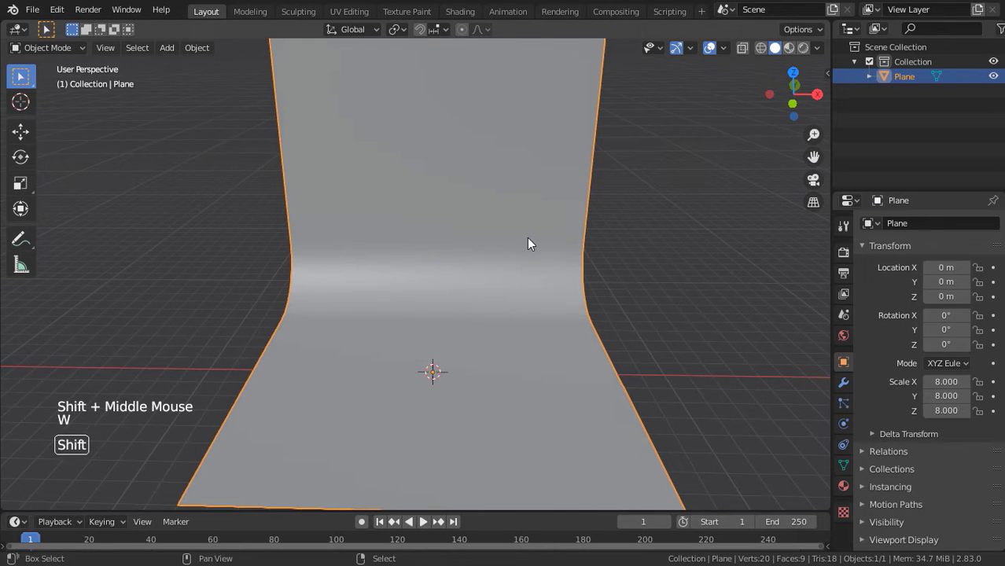
# - Rename the backdrop plane as Studio Base Mesh
pyautogui.keyDown('shift'); pyautogui.moveTo(527, 238); pyautogui.dragTo(500, 231, button='middle'); pyautogui.keyUp('shift')
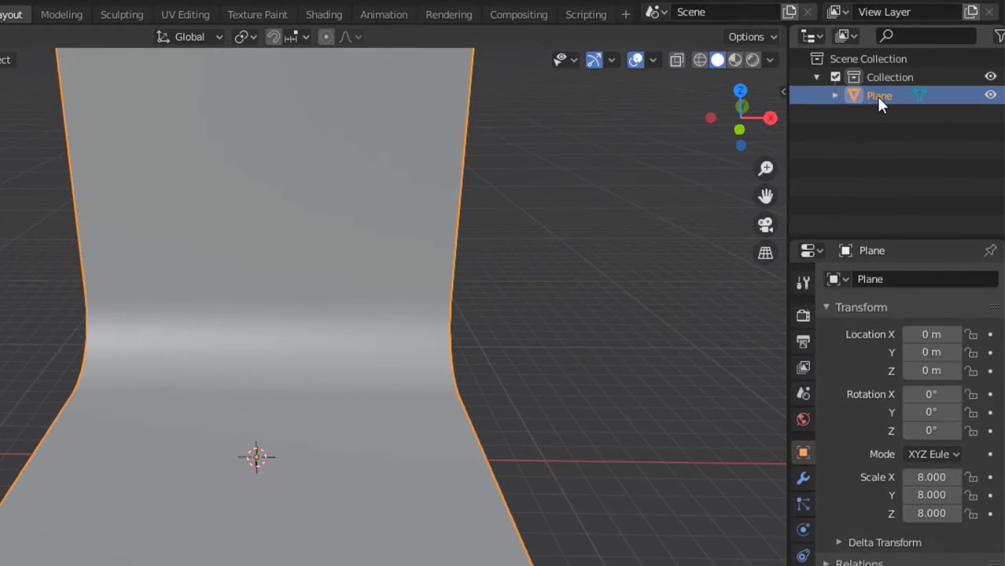
pyautogui.doubleClick(904, 78)
pyautogui.write('Studio Base Me')
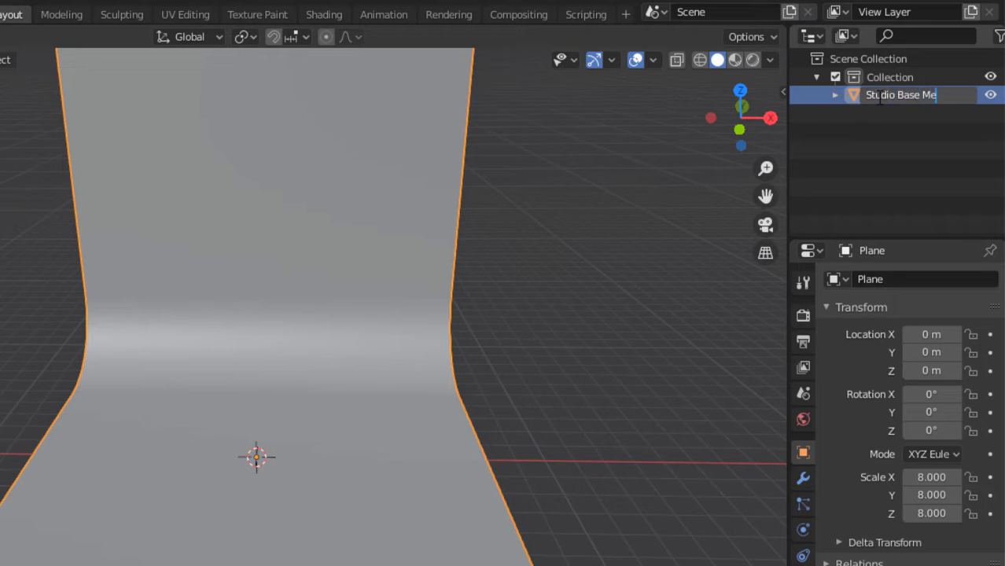
pyautogui.write('sh')
pyautogui.press('Return')
# - Add a UV sphere mesh at the world origin
pyautogui.scroll(-2, 552, 219)
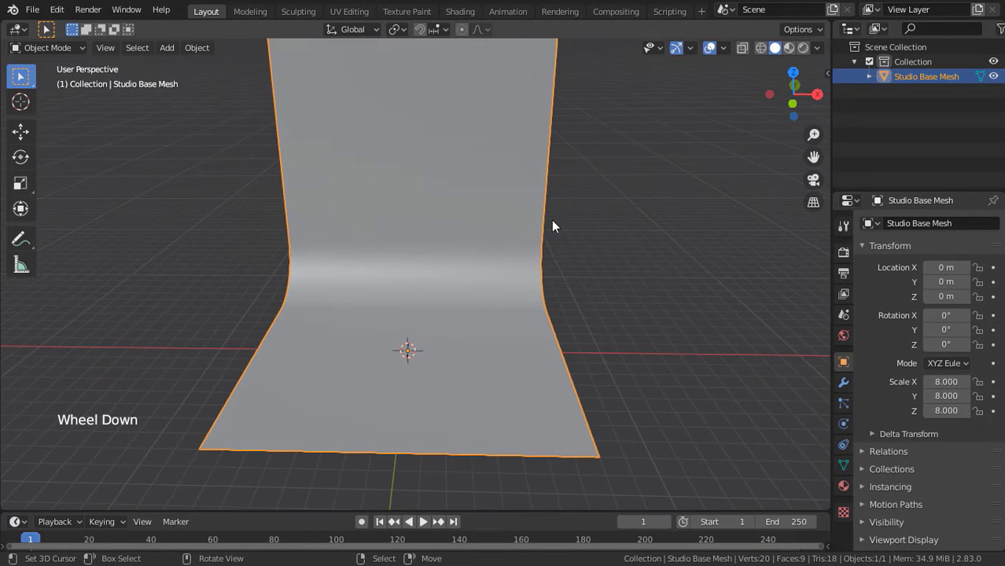
pyautogui.keyDown('shift'); pyautogui.moveTo(553, 250); pyautogui.dragTo(557, 262, button='middle'); pyautogui.keyUp('shift')
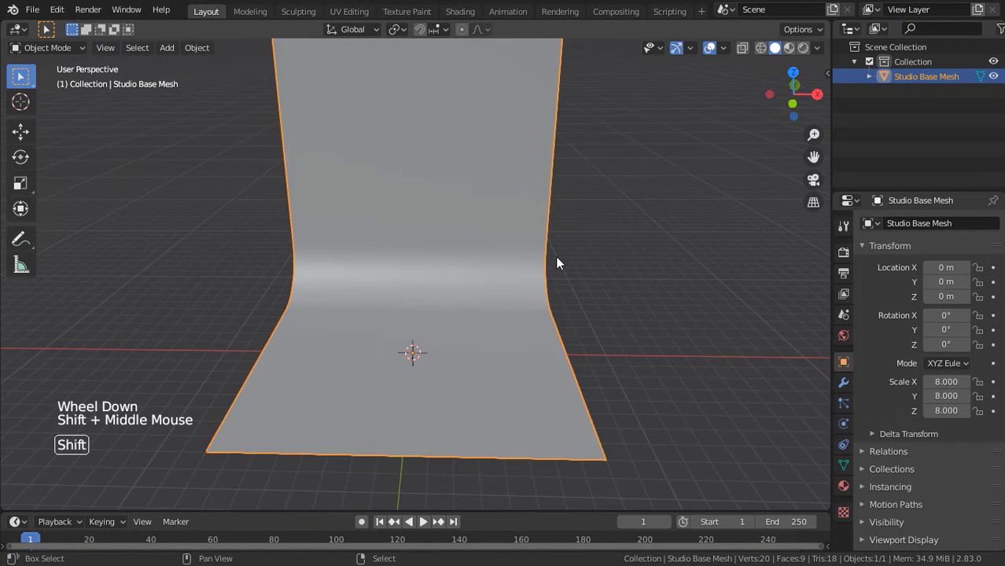
pyautogui.hotkey('shift', 'a')
pyautogui.moveTo(581, 267)
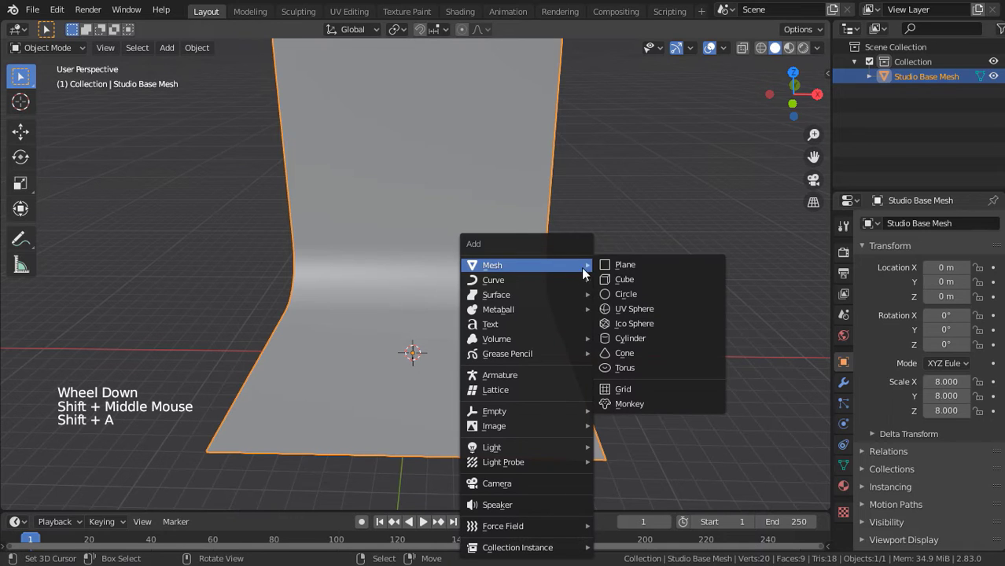
pyautogui.click(628, 311)
# - Add a level 1 subdivision to the sphere and apply Shade Smooth to it
pyautogui.press('KP_Decimal')
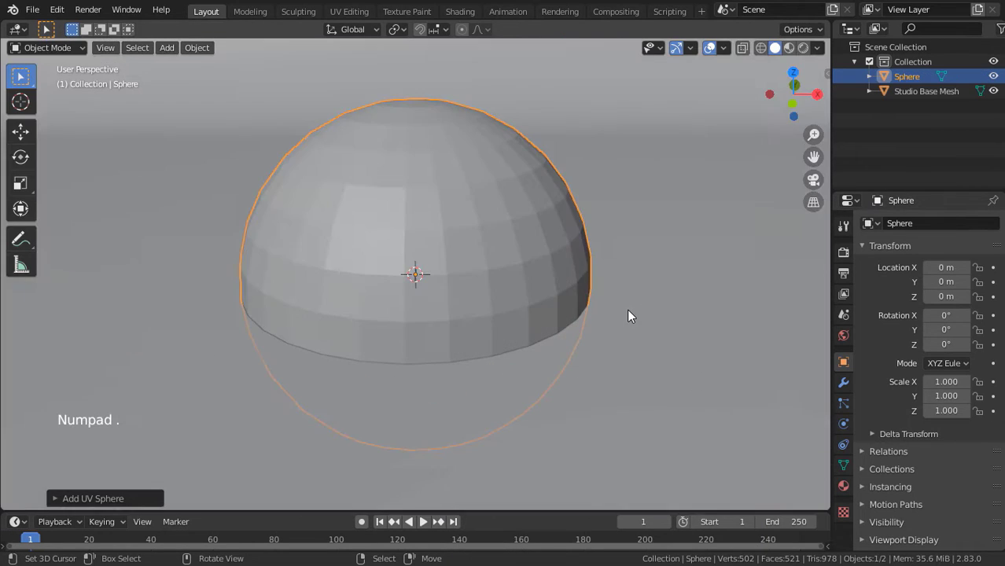
pyautogui.hotkey('ctrl', '1')
pyautogui.press('w')
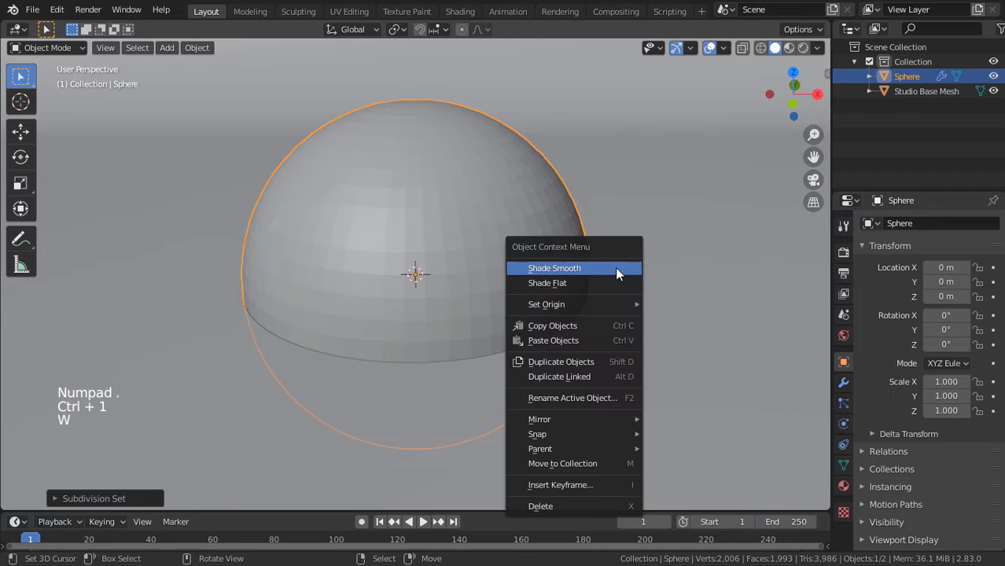
pyautogui.click(615, 268)
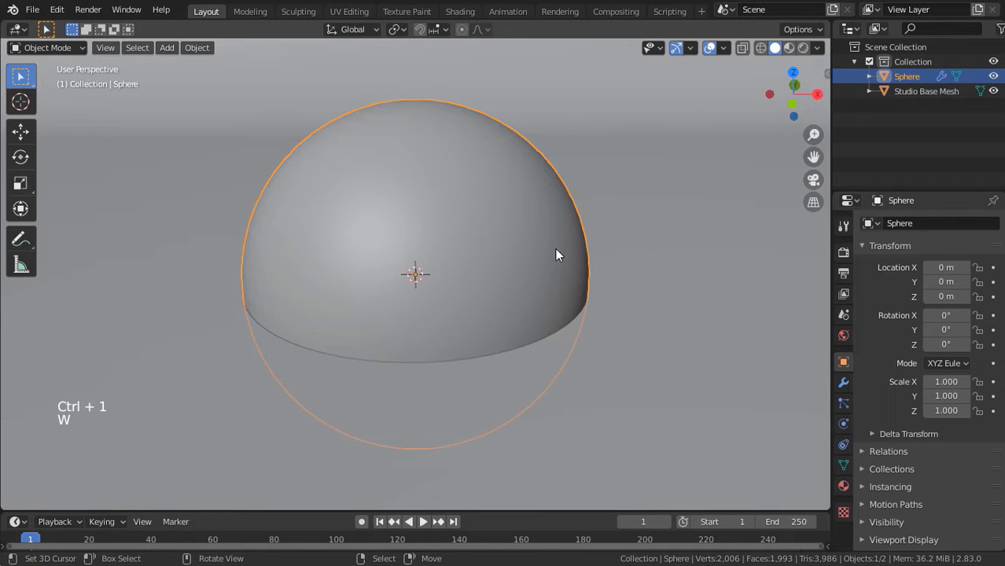
# - Move the sphere up 1 m along the Z axis so it rests on the backdrop floor
pyautogui.scroll(-2, 556, 248)
pyautogui.keyDown('ctrl'); pyautogui.moveTo(550, 225); pyautogui.dragTo(548, 245, button='middle'); pyautogui.keyUp('ctrl')
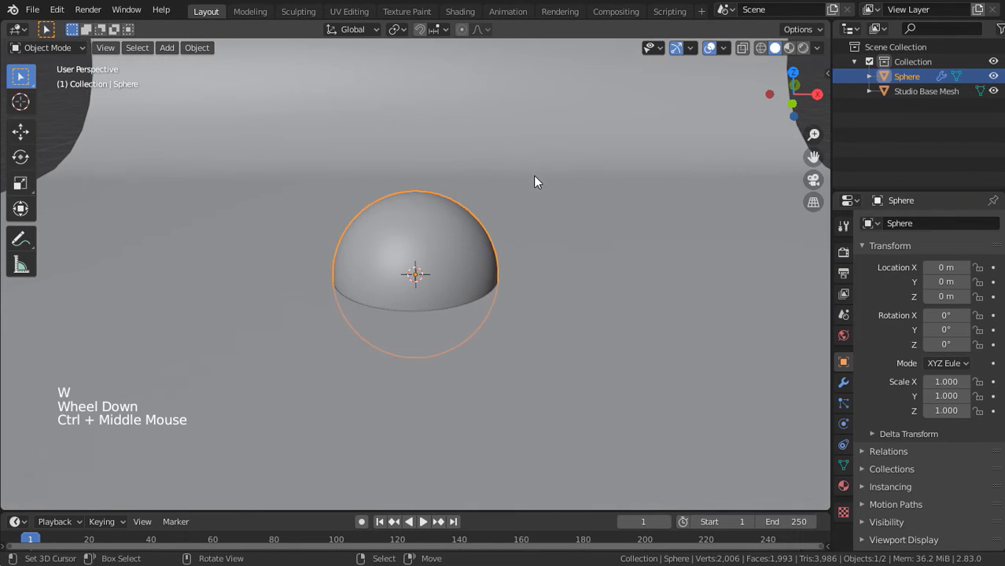
pyautogui.keyDown('shift'); pyautogui.moveTo(533, 175); pyautogui.dragTo(534, 194, button='middle'); pyautogui.keyUp('shift')
pyautogui.write('gz')
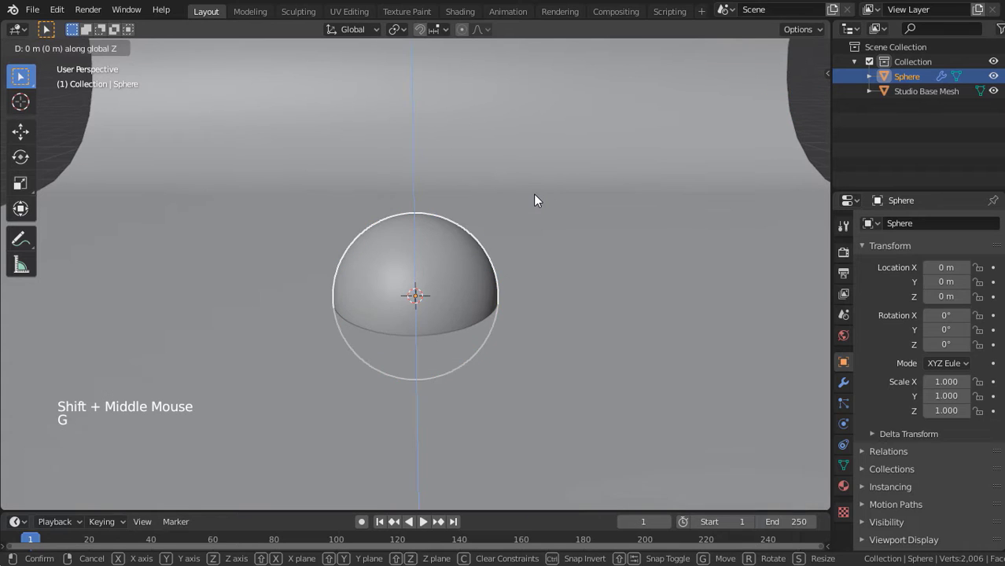
pyautogui.write('1')
pyautogui.press('Return')
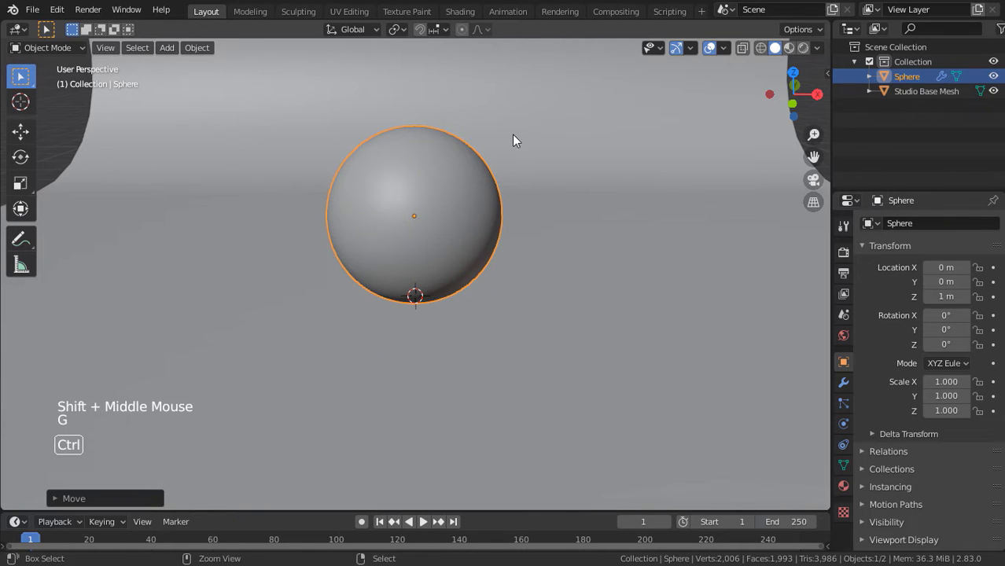
# - Rename the sphere as Demo Object
pyautogui.keyDown('ctrl'); pyautogui.moveTo(513, 139); pyautogui.dragTo(505, 209, button='middle'); pyautogui.keyUp('ctrl')
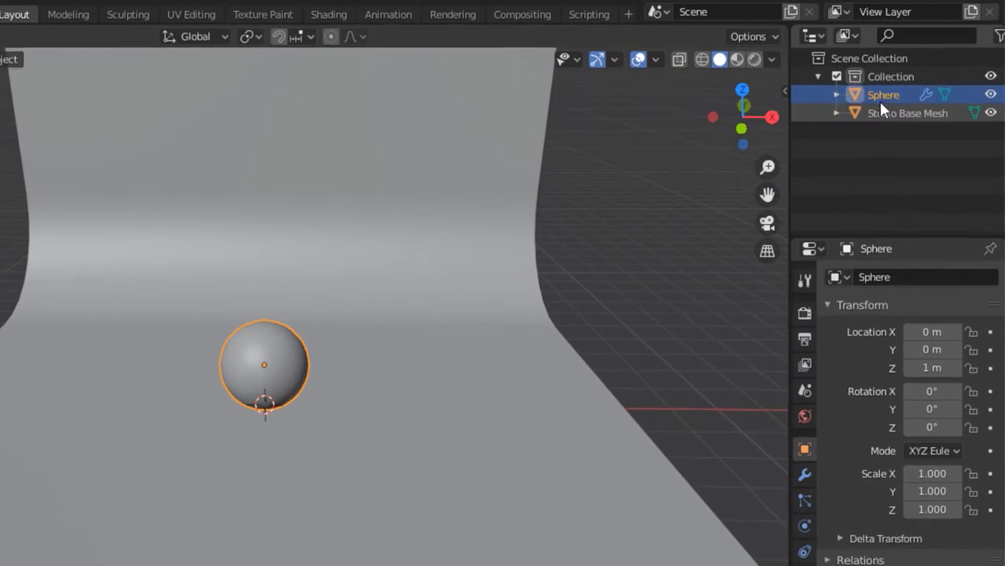
pyautogui.doubleClick(883, 96)
pyautogui.write('De')
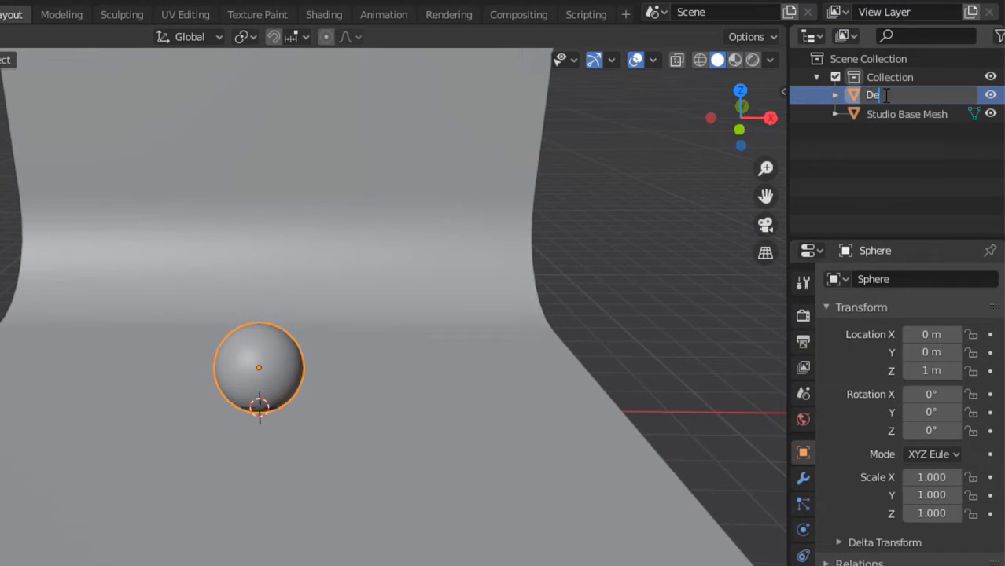
pyautogui.write('mo Object')
pyautogui.press('Return')
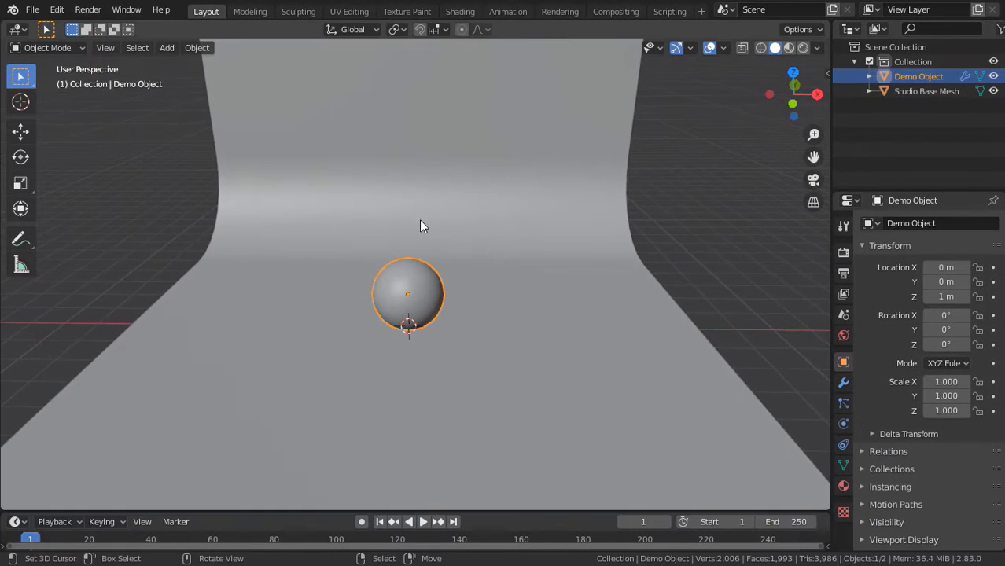
# - Add a camera to the scene at the world origin
pyautogui.keyDown('ctrl'); pyautogui.moveTo(262, 269); pyautogui.dragTo(270, 322, button='middle'); pyautogui.keyUp('ctrl')
pyautogui.keyDown('ctrl'); pyautogui.moveTo(419, 259); pyautogui.dragTo(420, 247, button='middle'); pyautogui.keyUp('ctrl')
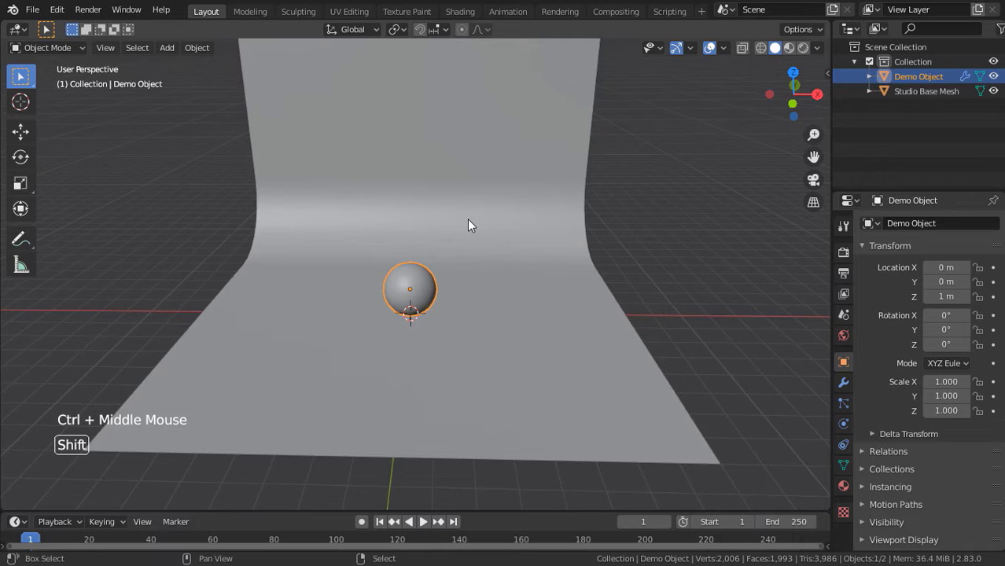
pyautogui.keyDown('shift'); pyautogui.moveTo(471, 222); pyautogui.dragTo(459, 238, button='middle'); pyautogui.keyUp('shift')
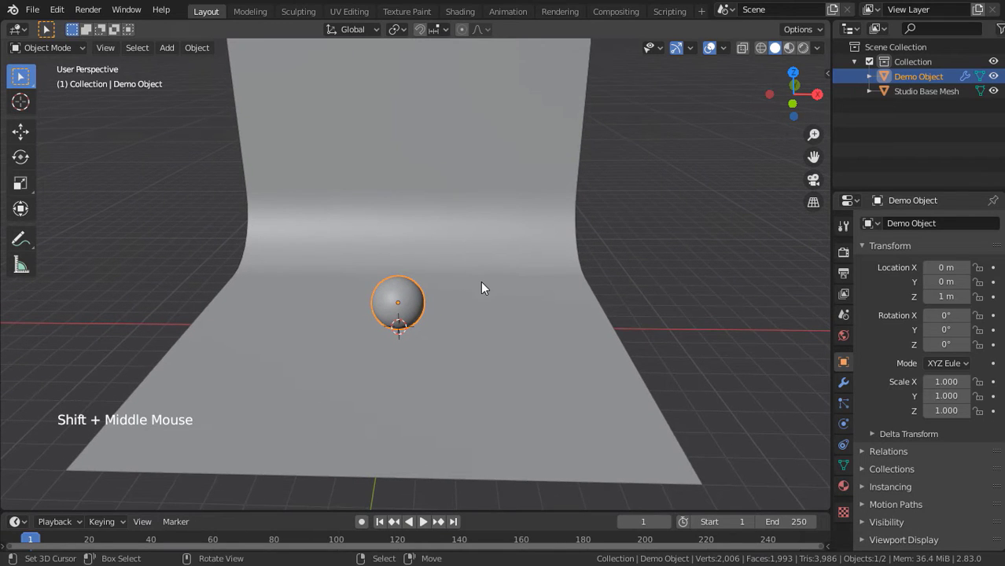
pyautogui.hotkey('shift', 'a')
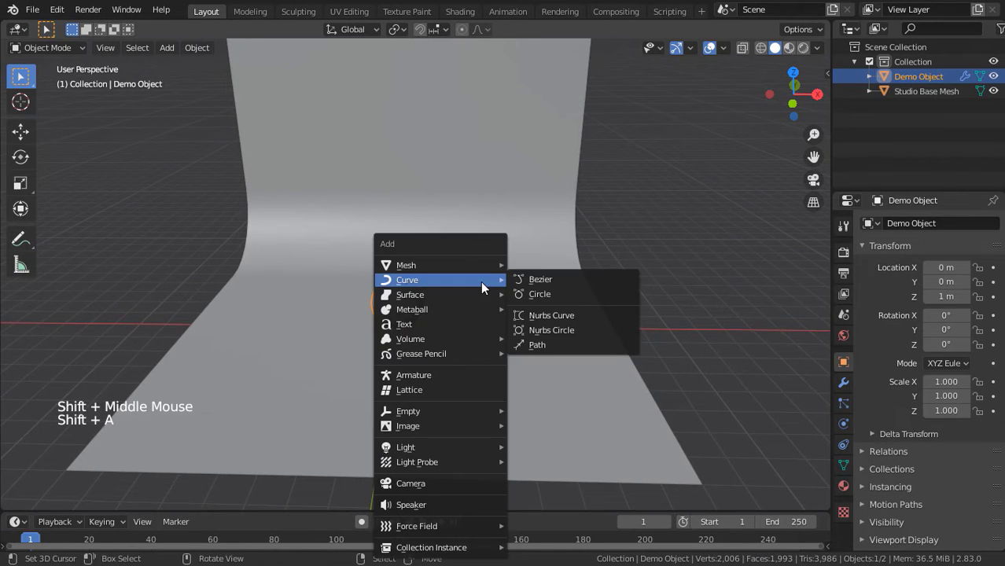
pyautogui.click(441, 484)
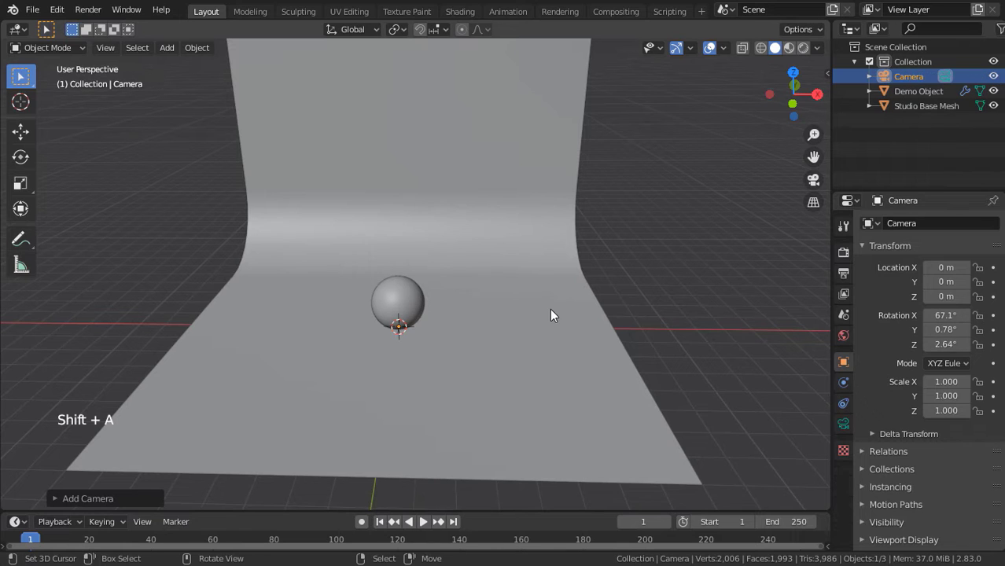
# - Set the camera's location to Y -12 m and Z 1 m, in front of the backdrop
pyautogui.press('n')
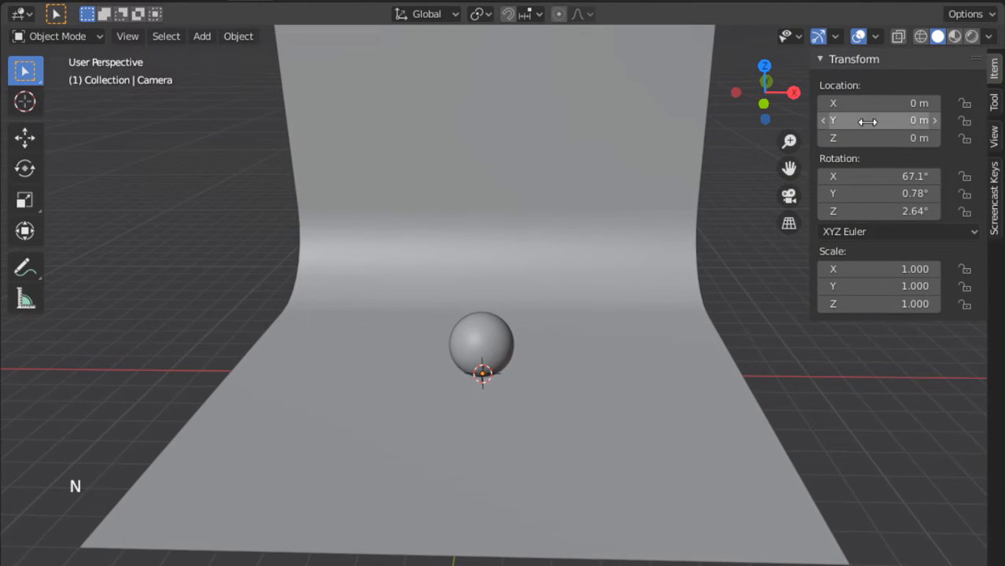
pyautogui.click(861, 120)
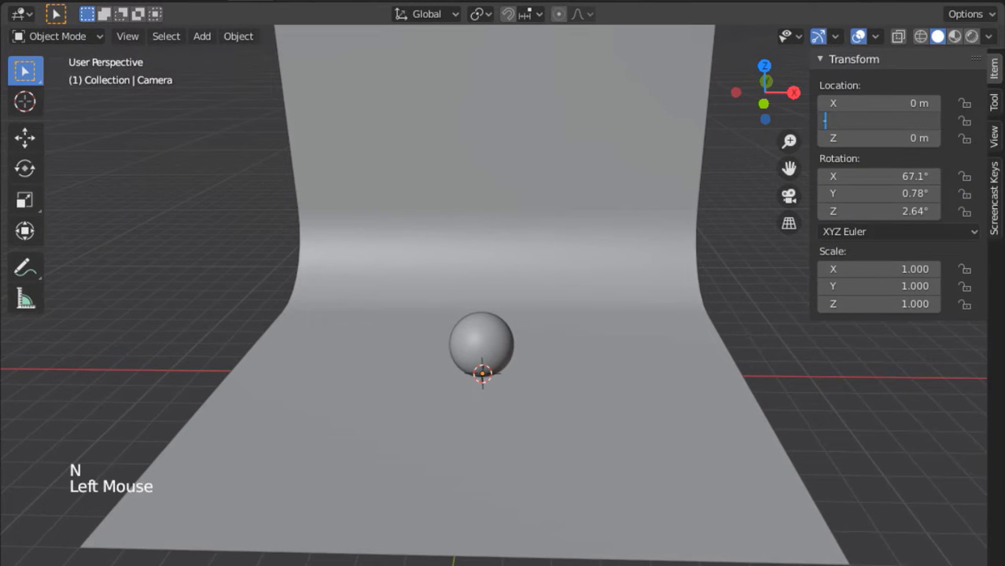
pyautogui.write('-12')
pyautogui.press('Tab')
pyautogui.write('1')
pyautogui.press('Return')
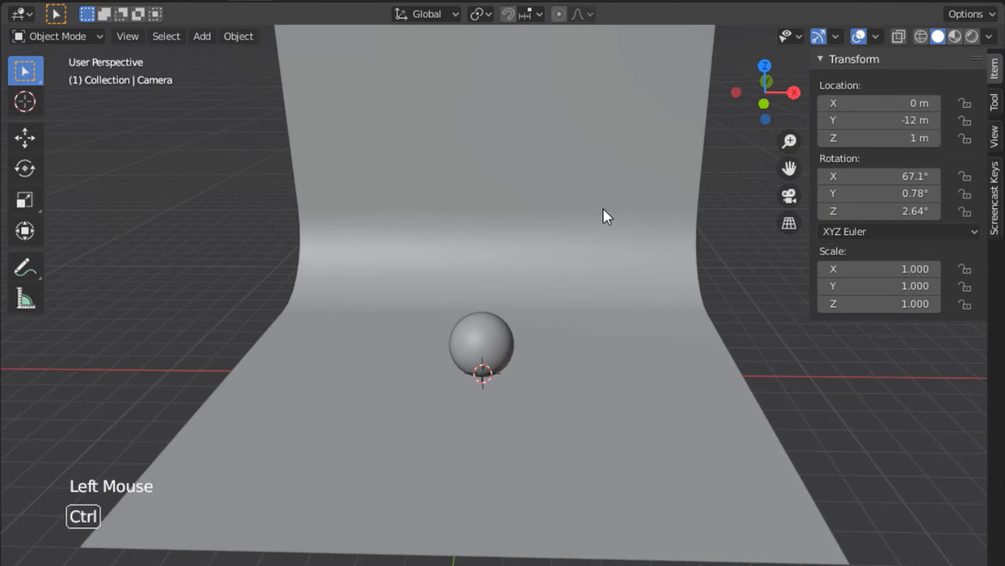
pyautogui.keyDown('ctrl'); pyautogui.moveTo(604, 213); pyautogui.dragTo(564, 225, button='middle'); pyautogui.keyUp('ctrl')
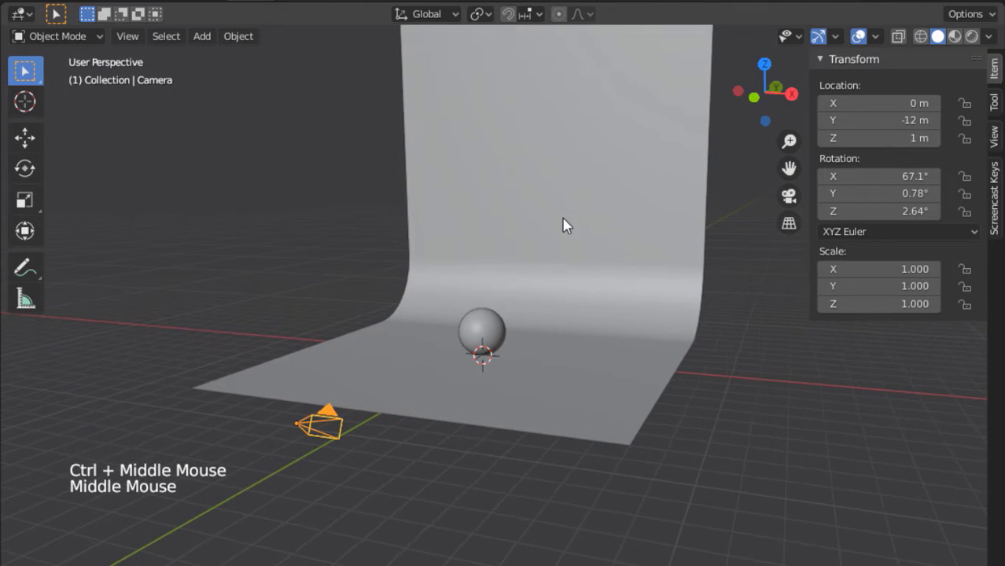
# - Set the camera's rotation to X 90°, Y 0° and Z 0° so it faces the backdrop
pyautogui.moveTo(873, 194); pyautogui.dragTo(873, 210)
pyautogui.write('0')
pyautogui.press('Return')
pyautogui.click(873, 176)
pyautogui.write('90')
pyautogui.press('Return')
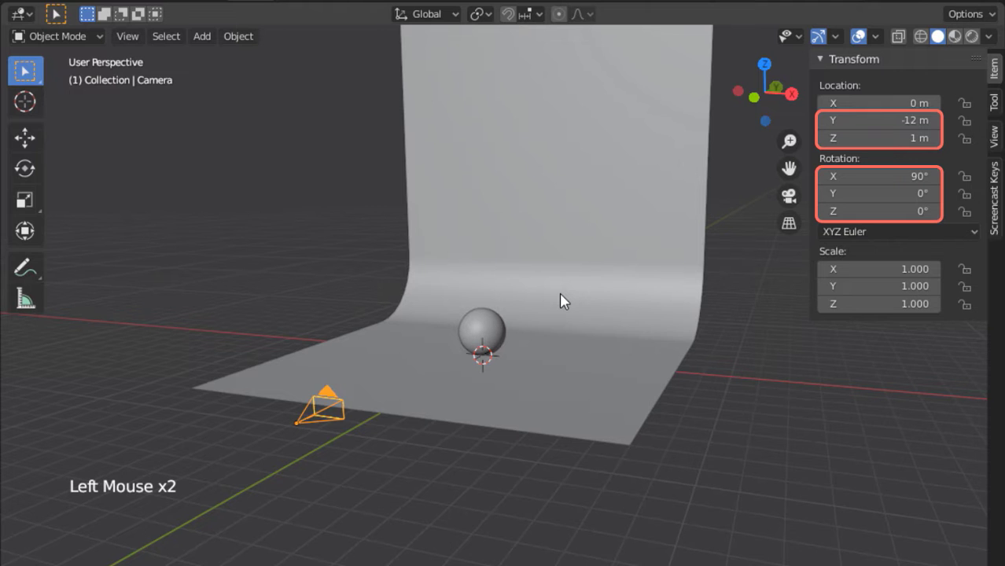
pyautogui.press('n')
# - Show the scene through the camera, enlarge the frame in the viewport and hide the toolbar
pyautogui.press('KP_0')
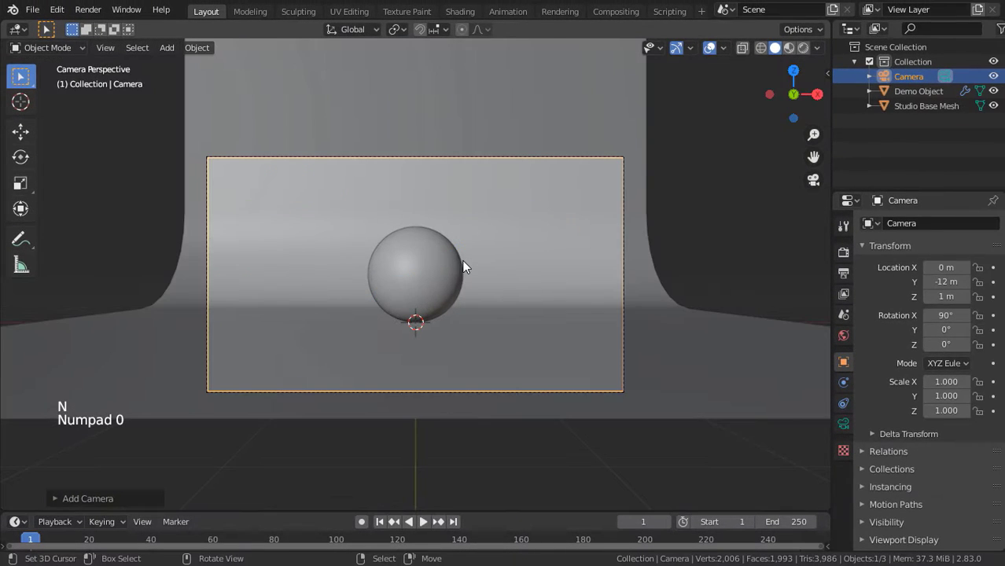
pyautogui.keyDown('ctrl'); pyautogui.moveTo(547, 255); pyautogui.dragTo(548, 196, button='middle'); pyautogui.keyUp('ctrl')
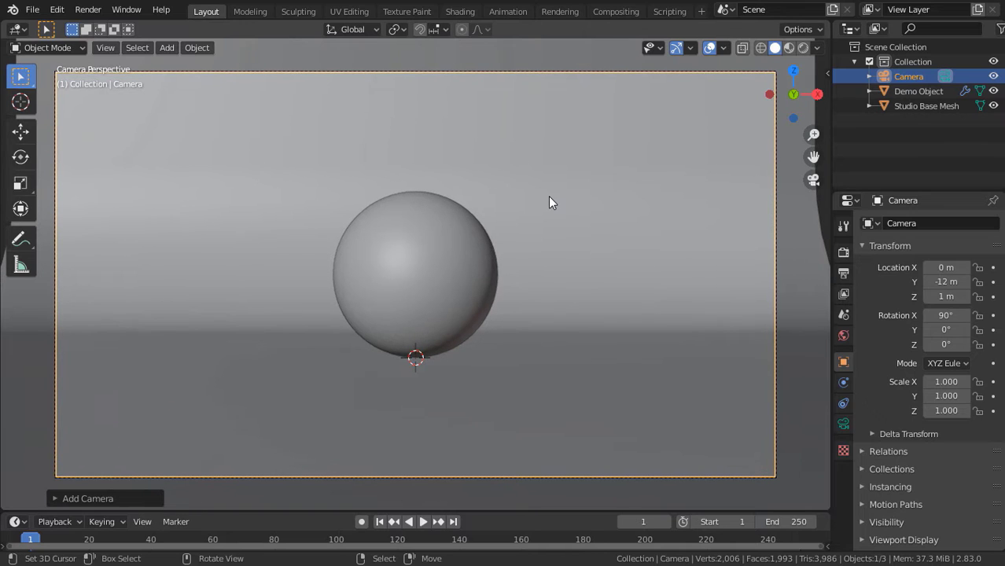
pyautogui.press('t')
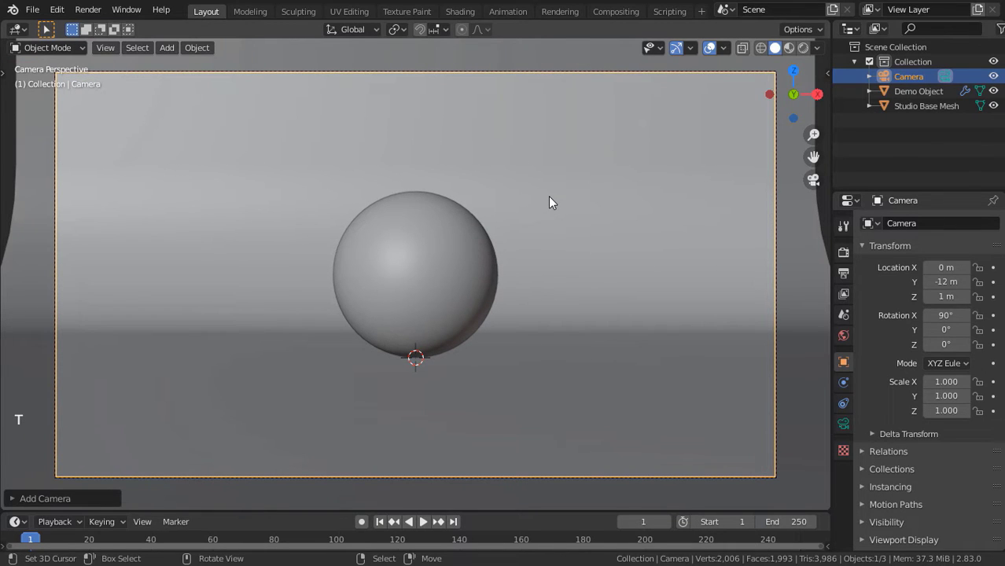
pyautogui.keyDown('shift'); pyautogui.moveTo(548, 196); pyautogui.dragTo(545, 199, button='middle'); pyautogui.keyUp('shift')
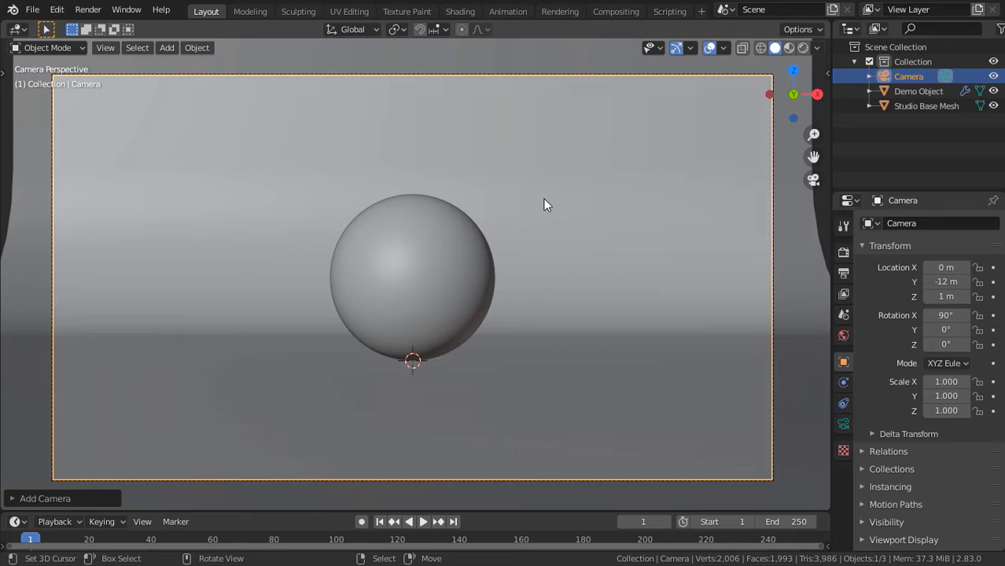
# - Switch the camera view to Rendered shading and split off a second viewport in Solid shading that shows the whole studio at an angle
pyautogui.press('z')
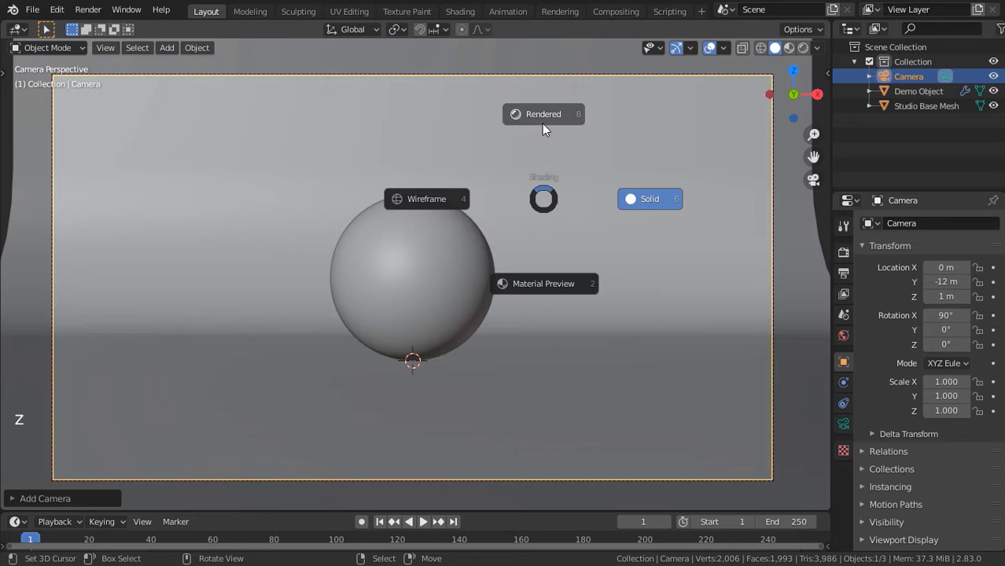
pyautogui.click(542, 124)
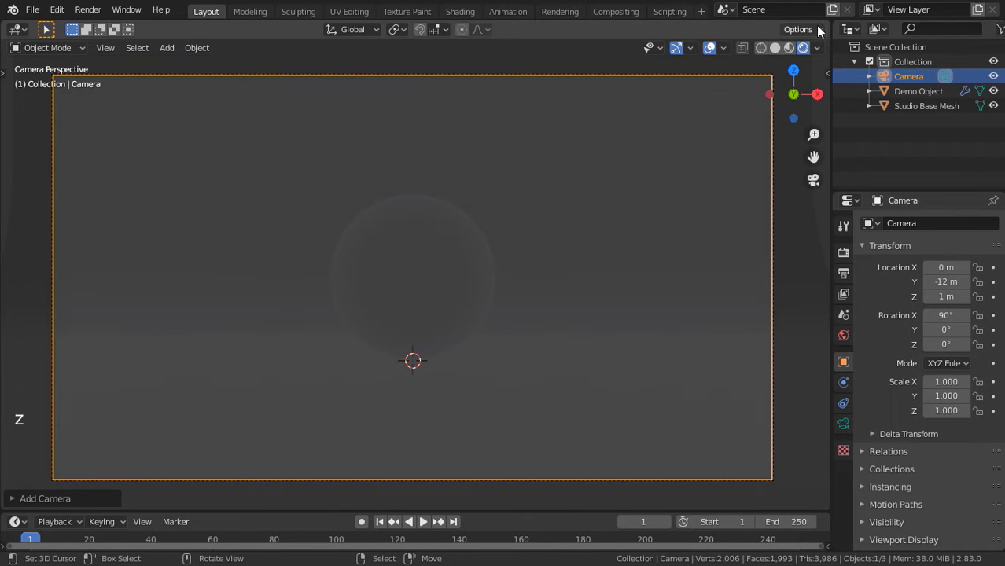
pyautogui.moveTo(828, 23); pyautogui.dragTo(393, 98)
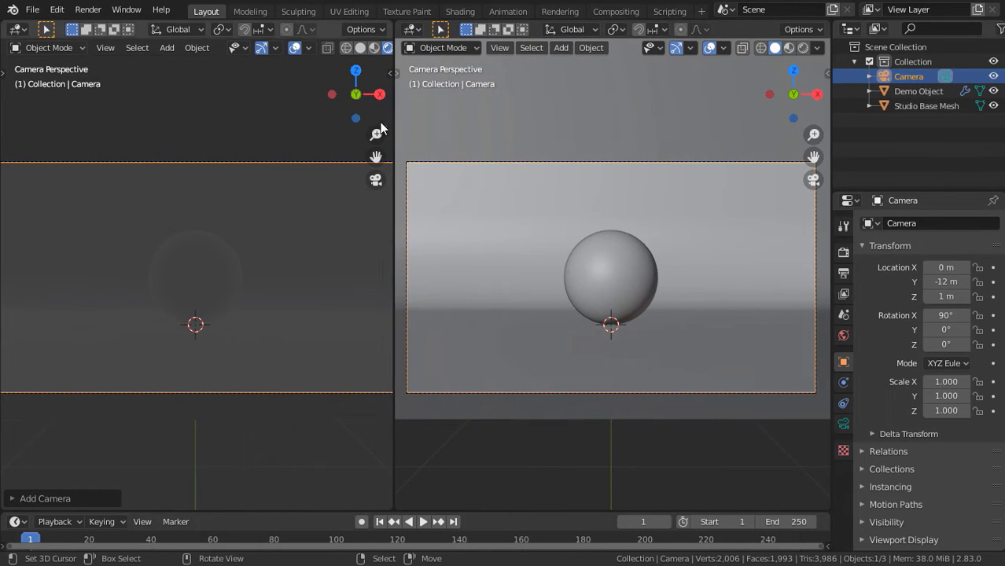
pyautogui.scroll(-2, 594, 201)
pyautogui.moveTo(639, 212); pyautogui.dragTo(603, 266, button='middle')
pyautogui.scroll(-3, 620, 230)
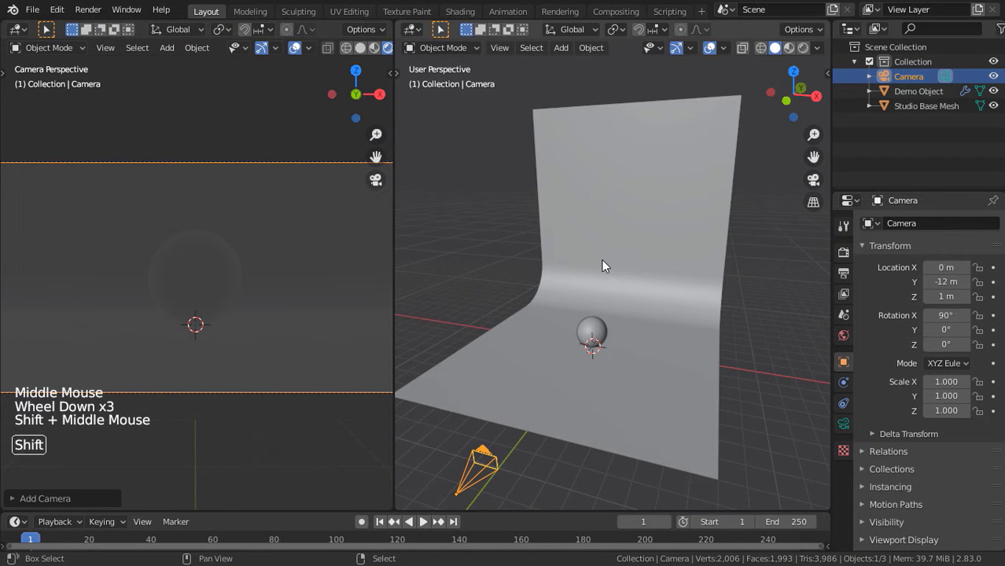
pyautogui.moveTo(602, 266); pyautogui.dragTo(638, 269, button='middle')
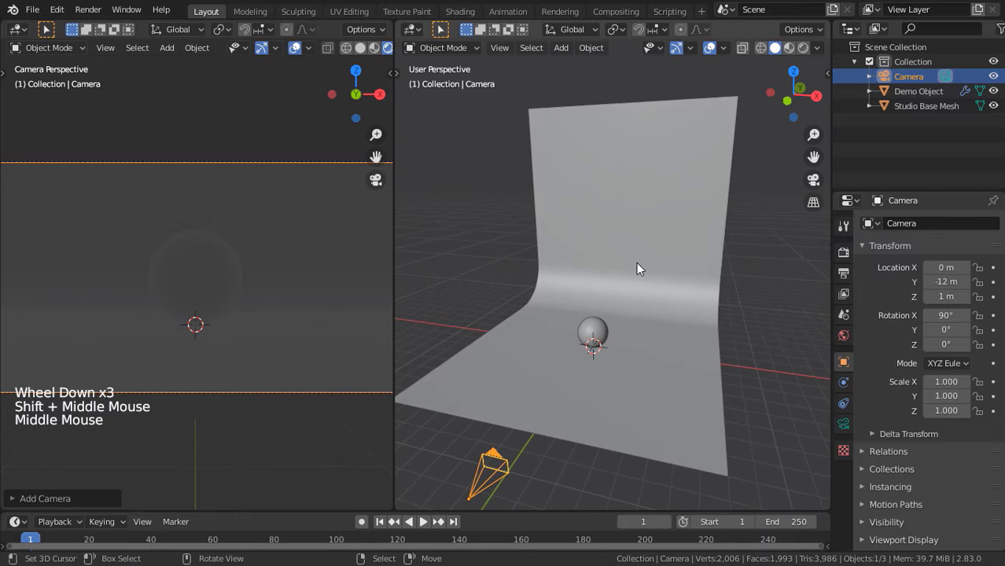
# - Add an area light to the scene at the world origin
pyautogui.hotkey('shift', 'a')
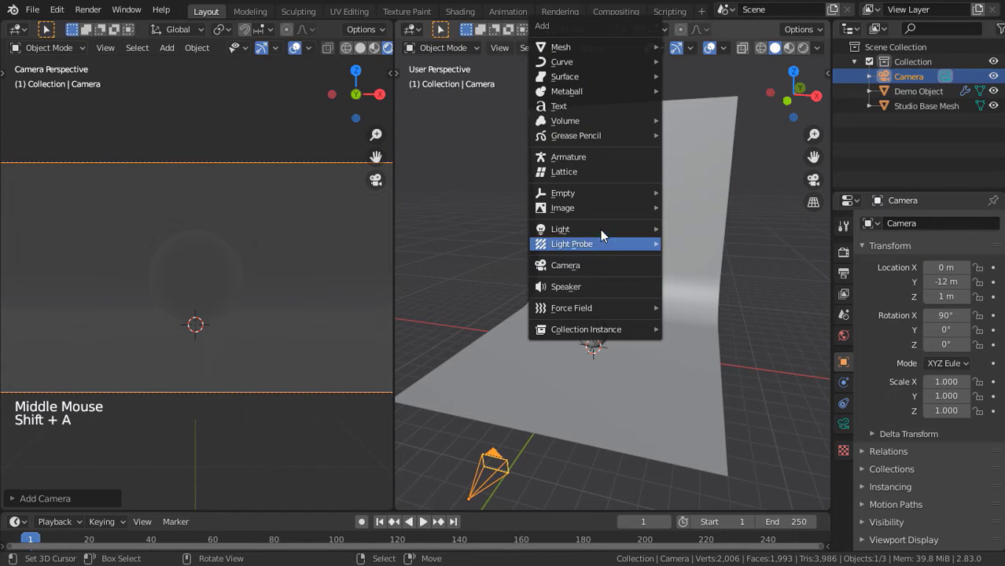
pyautogui.moveTo(599, 228)
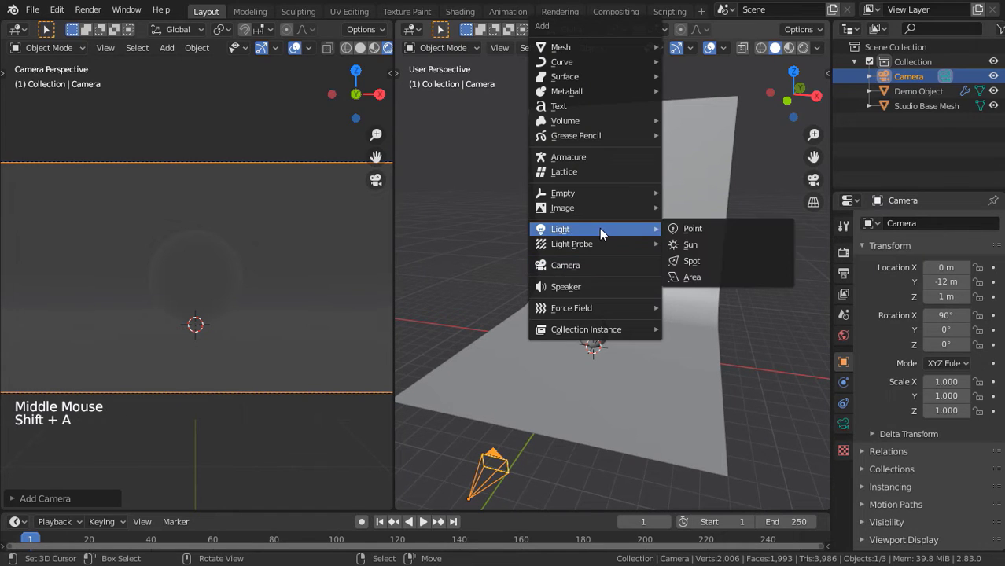
pyautogui.click(687, 278)
pyautogui.keyDown('shift'); pyautogui.moveTo(653, 284); pyautogui.dragTo(646, 296, button='middle'); pyautogui.keyUp('shift')
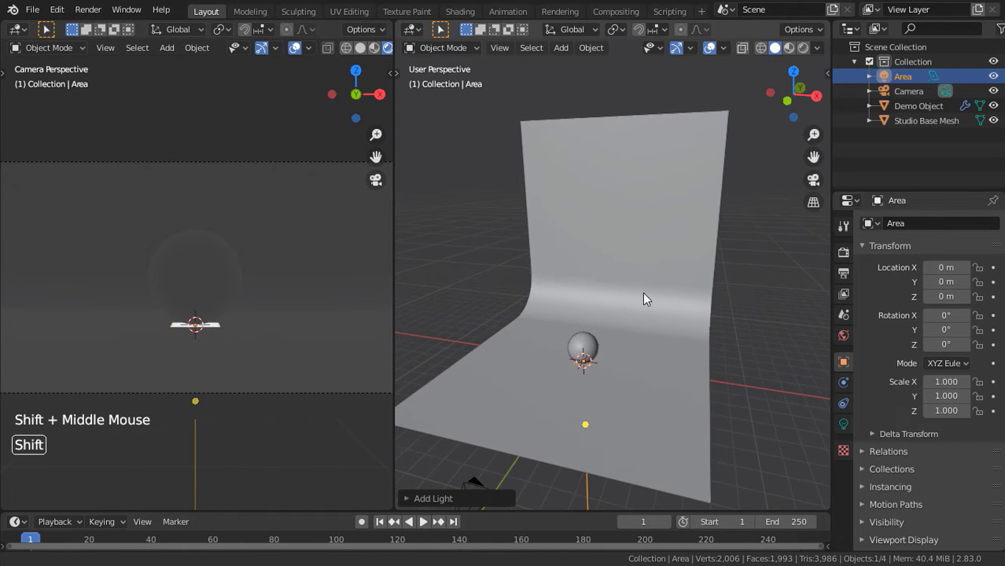
# - Set the area light's location to X 8 m, Y -8 m and Z 8 m
pyautogui.press('n')
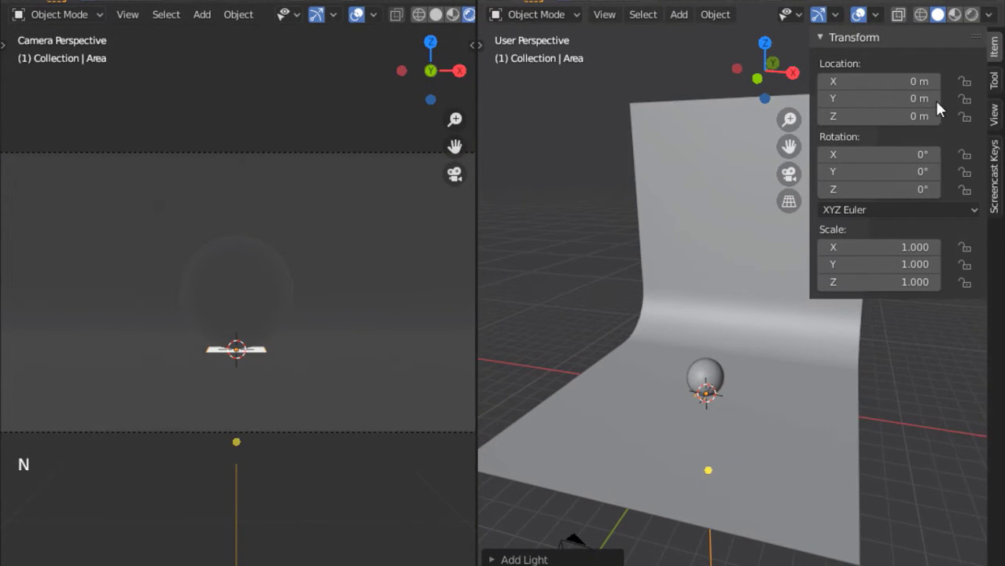
pyautogui.moveTo(845, 82); pyautogui.dragTo(844, 116)
pyautogui.write('8')
pyautogui.press('Return')
pyautogui.click(833, 95)
pyautogui.click(825, 93)
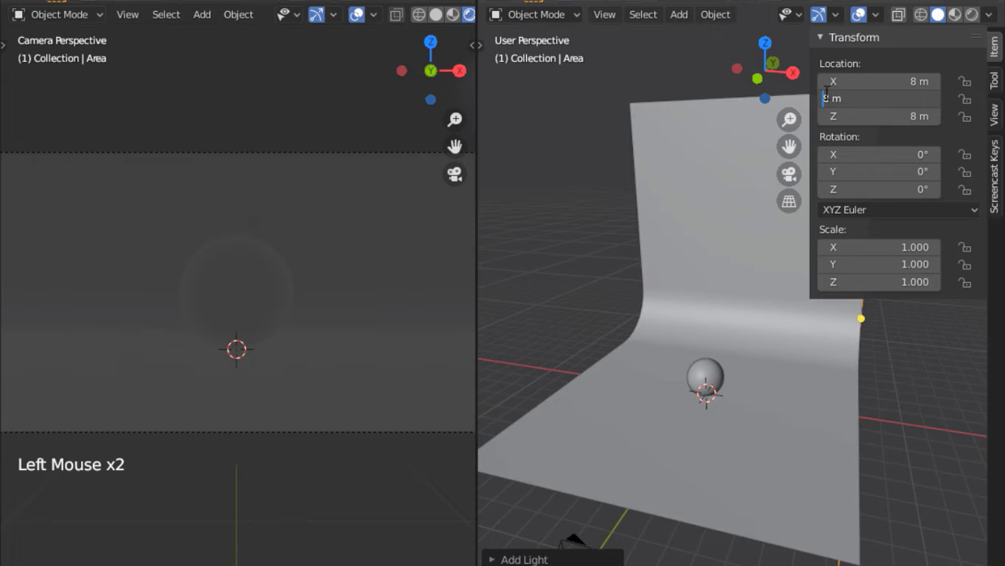
pyautogui.write('-')
pyautogui.press('Return')
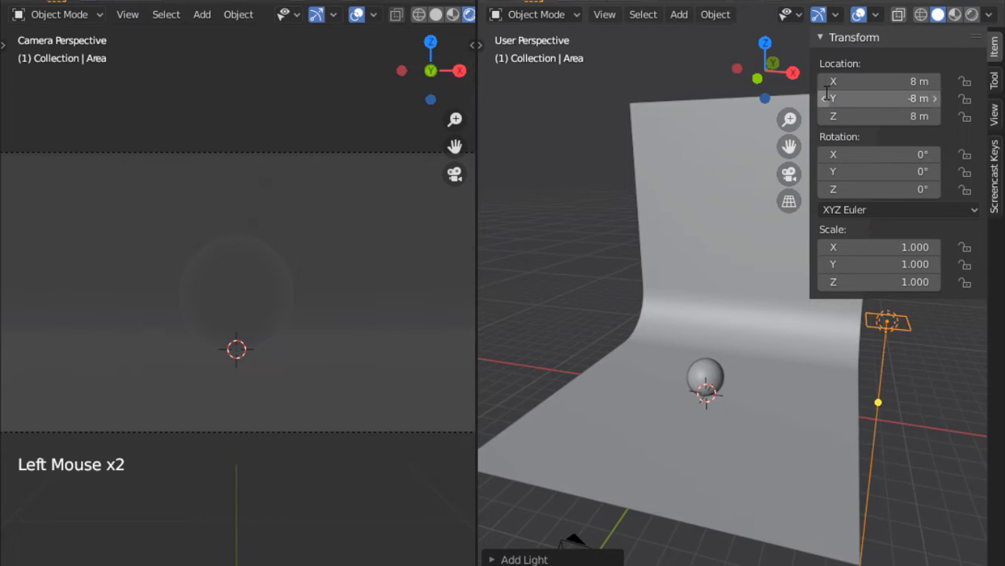
# - Set the area light's rotation to X 35° and Y 45° to aim it at the sphere
pyautogui.moveTo(778, 327); pyautogui.dragTo(715, 336, button='middle')
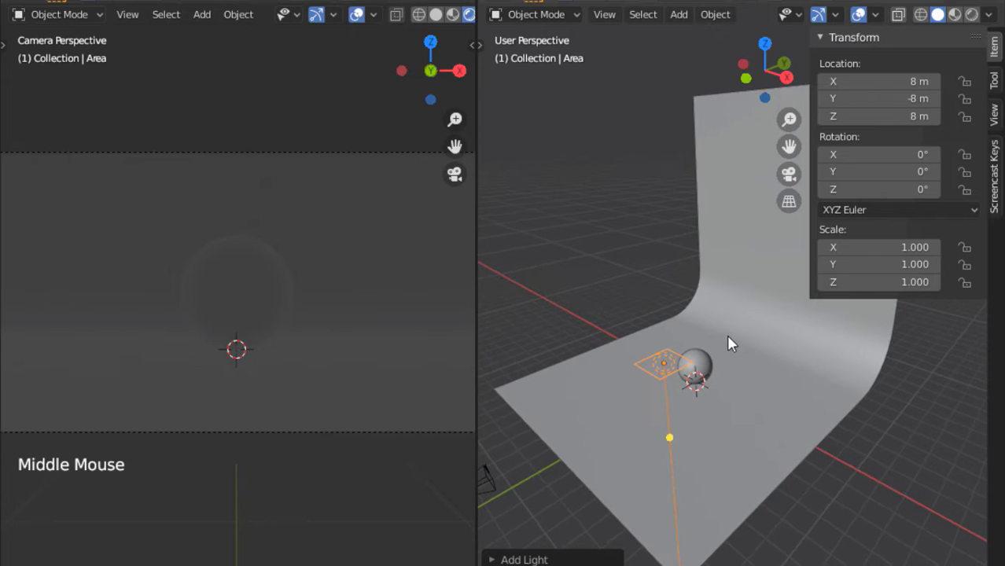
pyautogui.click(873, 154)
pyautogui.write('35')
pyautogui.press('Return')
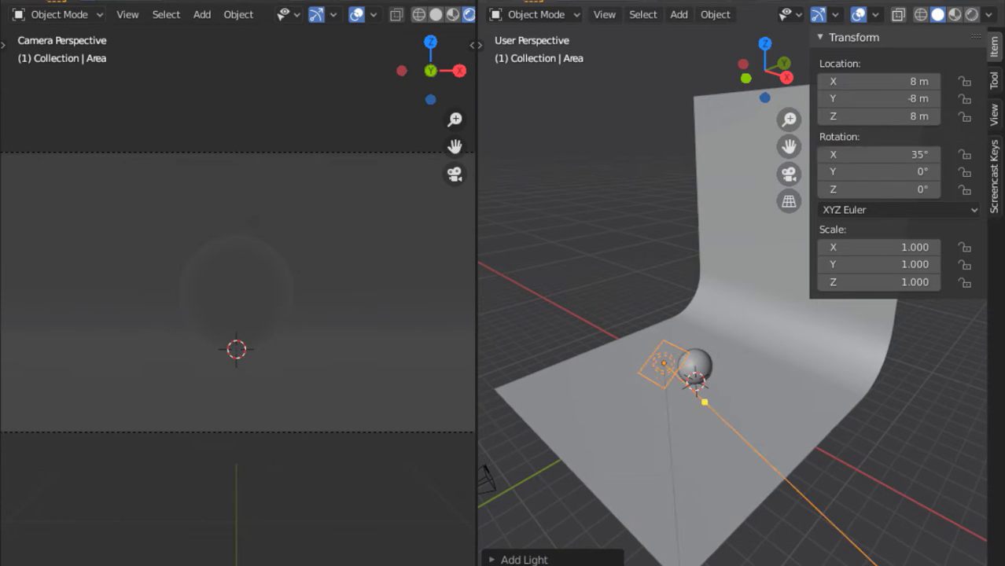
pyautogui.click(873, 171)
pyautogui.write('45')
pyautogui.press('Return')
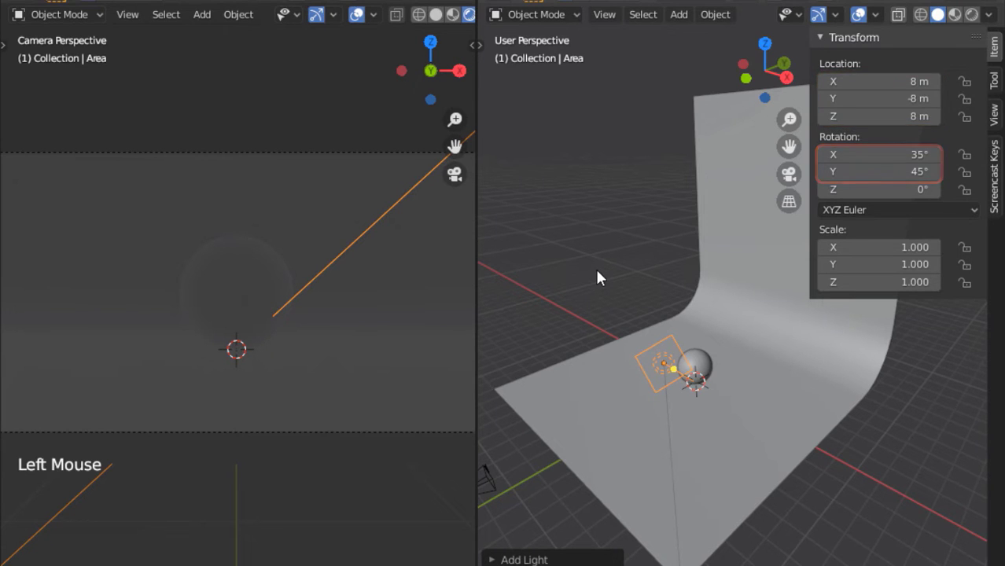
pyautogui.press('n')
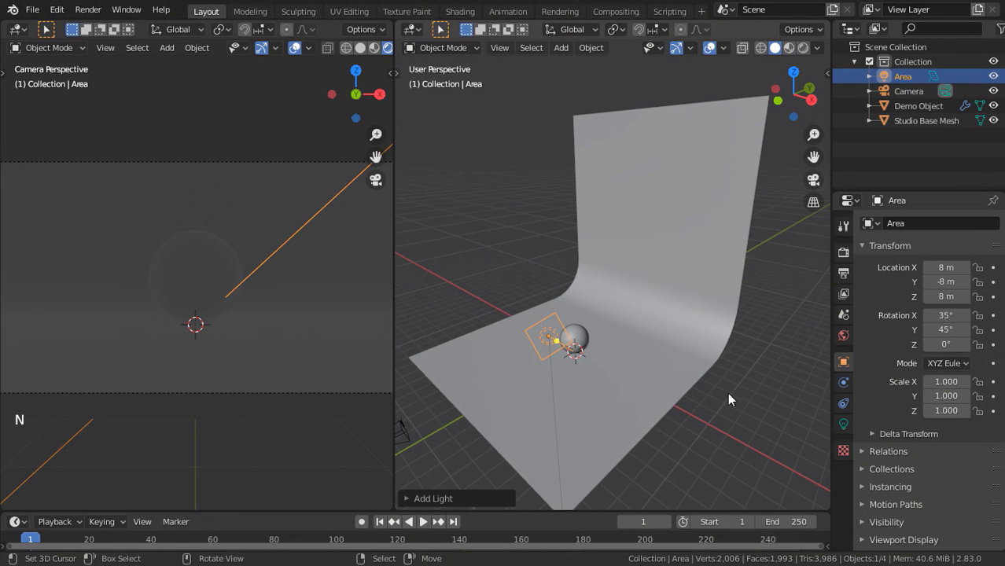
# - Set the area light's power to 500 W and its size to 10 m
pyautogui.click(843, 425)
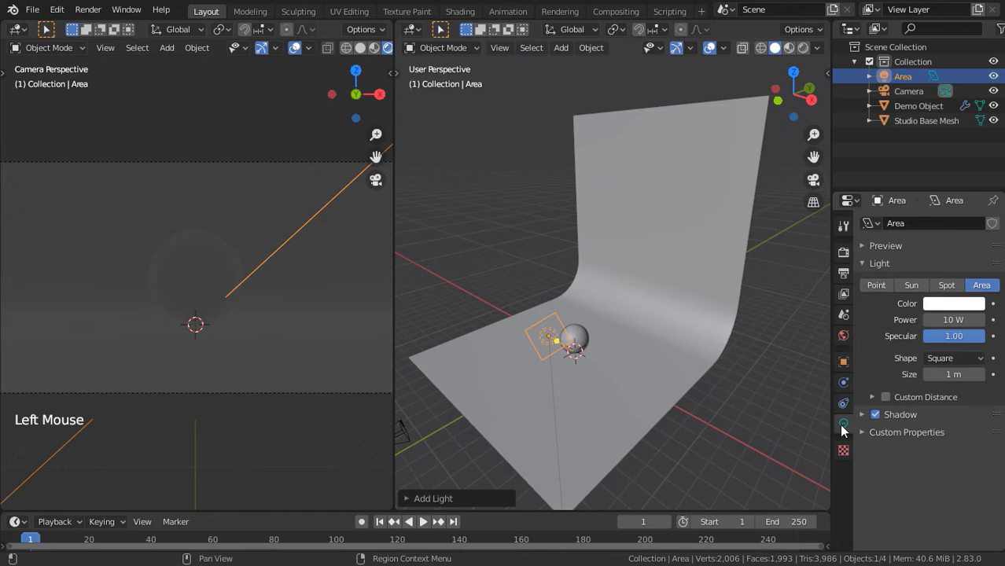
pyautogui.moveTo(687, 363)
pyautogui.mouseDown(button='middle')
pyautogui.moveTo(701, 361)
pyautogui.moveTo(692, 361)
pyautogui.mouseUp(button='middle')
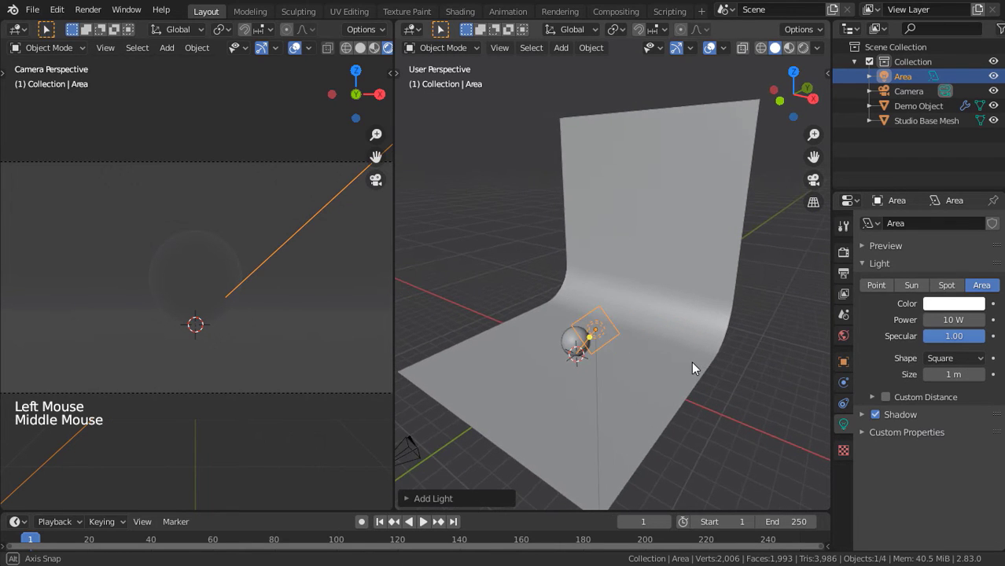
pyautogui.click(953, 319)
pyautogui.write('500')
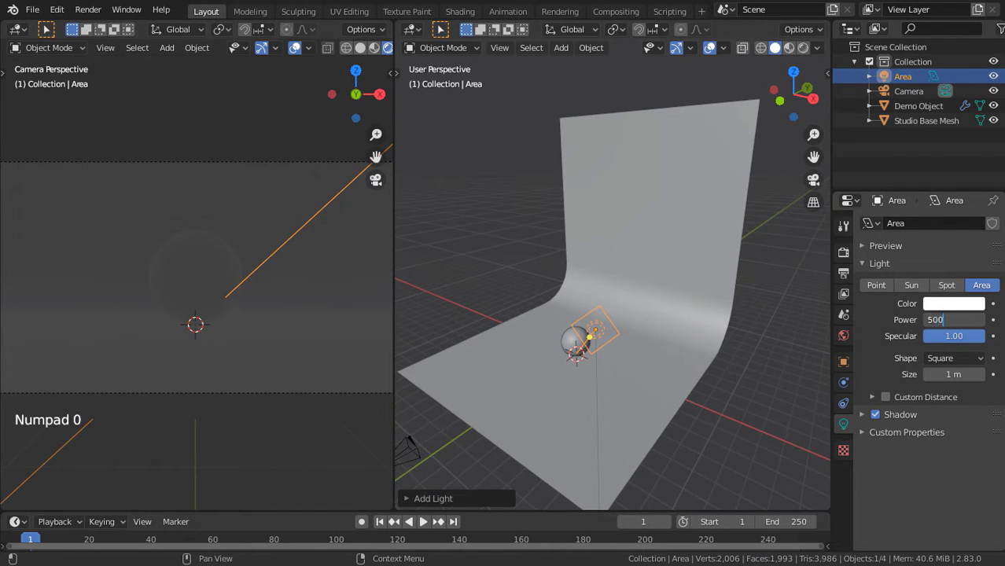
pyautogui.press('Return')
pyautogui.moveTo(955, 374); pyautogui.dragTo(983, 374)
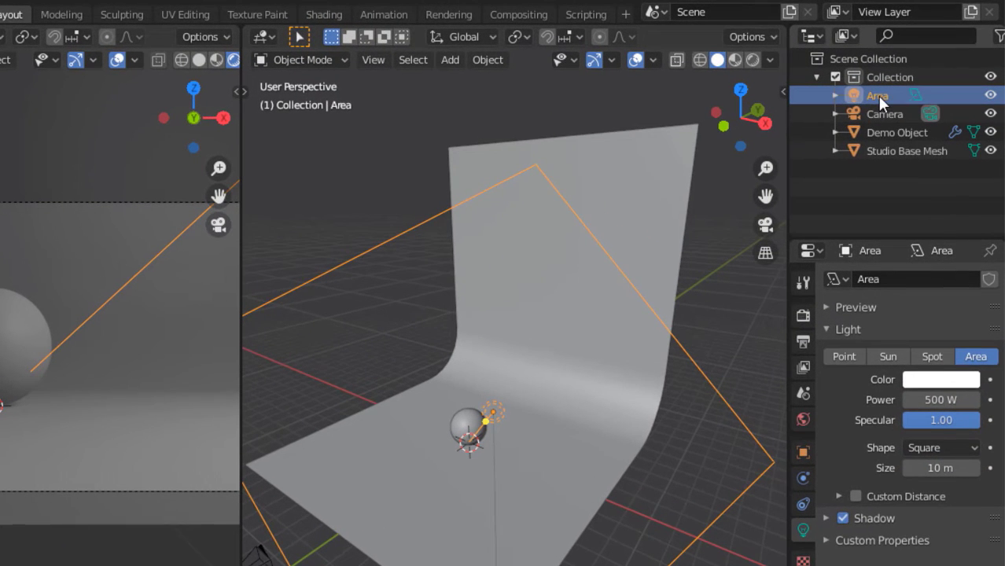
# - Rename the area light as Base Side Lamp
pyautogui.doubleClick(902, 76)
pyautogui.write('Base')
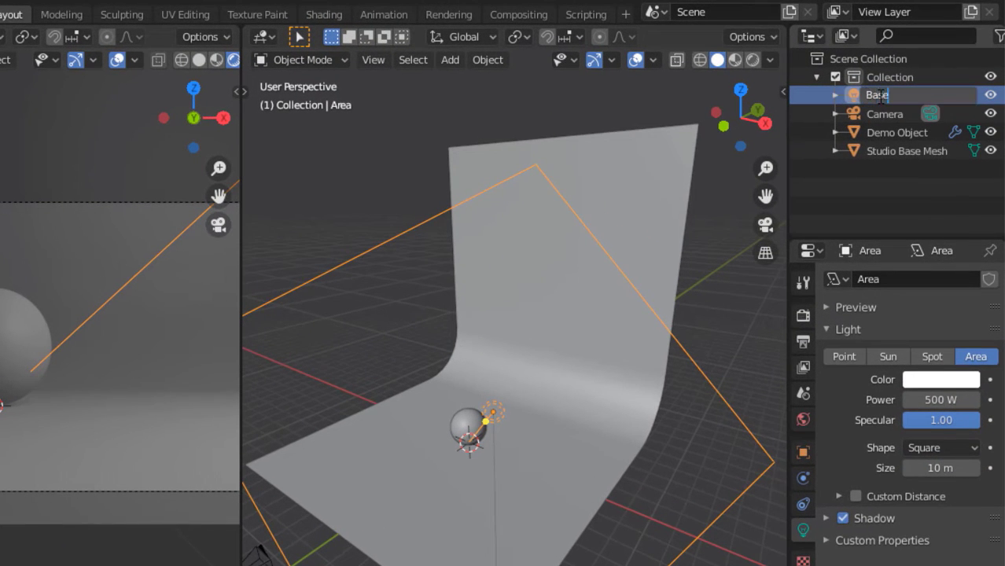
pyautogui.write(' Side Lamp')
pyautogui.press('Return')
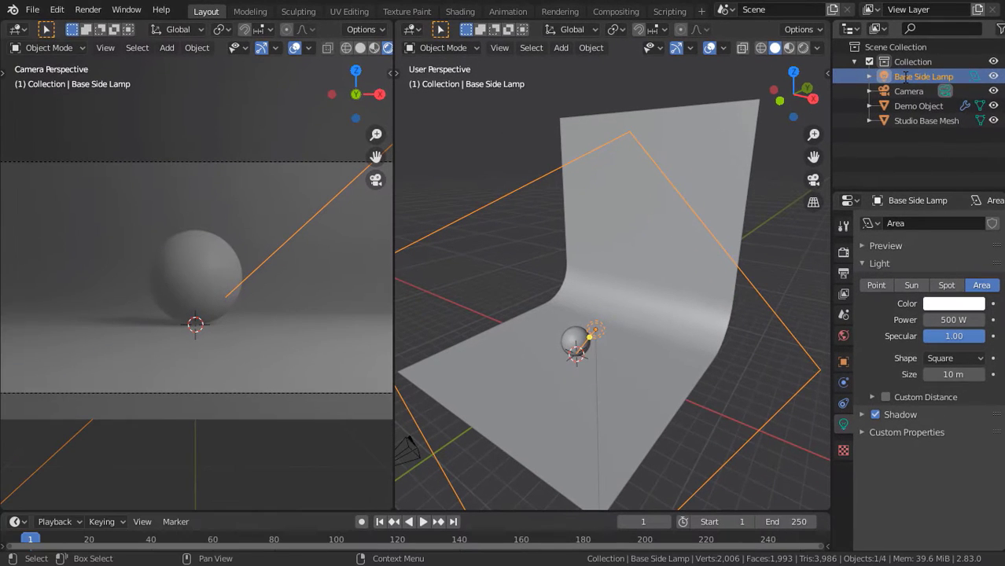
# - Merge the two viewports back into one, keeping the rendered camera view framed on the sphere
pyautogui.moveTo(543, 260); pyautogui.dragTo(606, 274, button='middle')
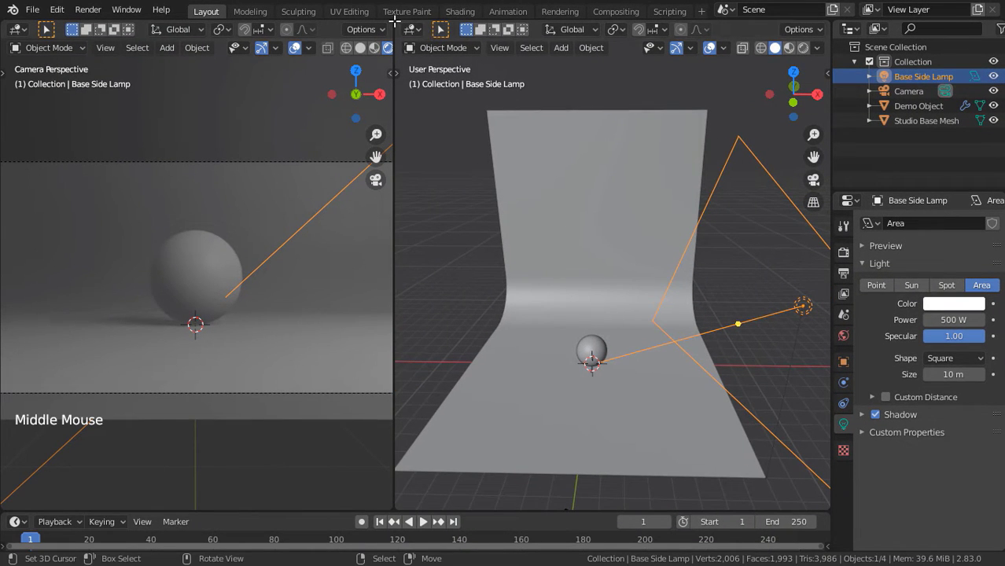
pyautogui.moveTo(391, 22); pyautogui.dragTo(531, 250)
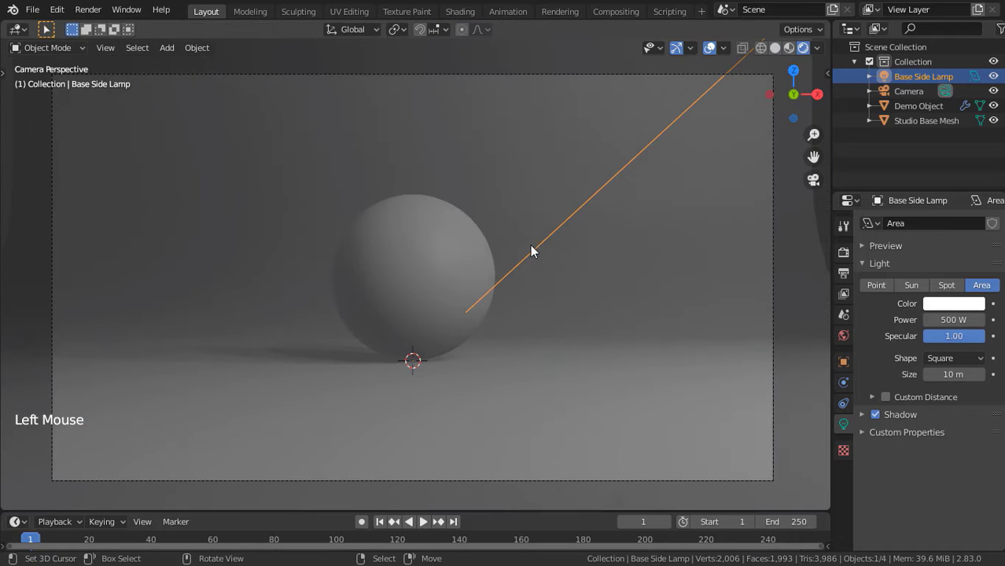
pyautogui.keyDown('ctrl'); pyautogui.moveTo(472, 249); pyautogui.dragTo(471, 238, button='middle'); pyautogui.keyUp('ctrl')
pyautogui.keyDown('shift'); pyautogui.moveTo(451, 204); pyautogui.dragTo(461, 187, button='middle'); pyautogui.keyUp('shift')
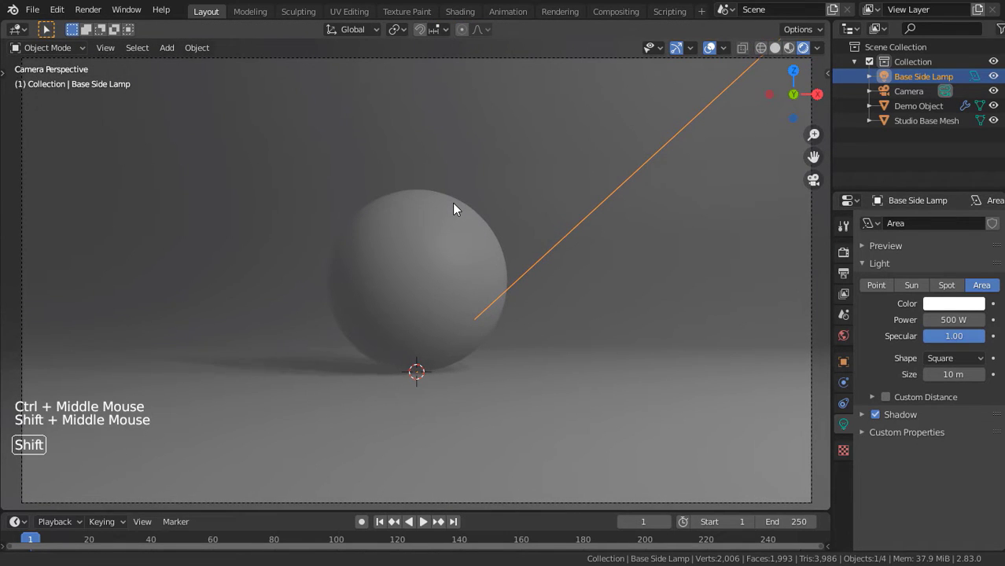
# - Select the Demo Object sphere and create a new material for it
pyautogui.rightClick(454, 246)
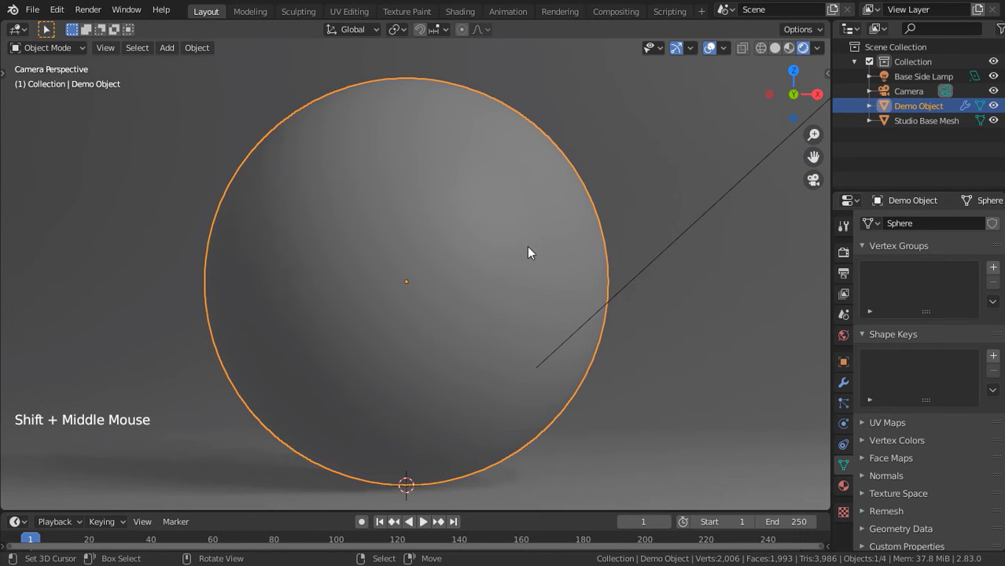
pyautogui.click(842, 486)
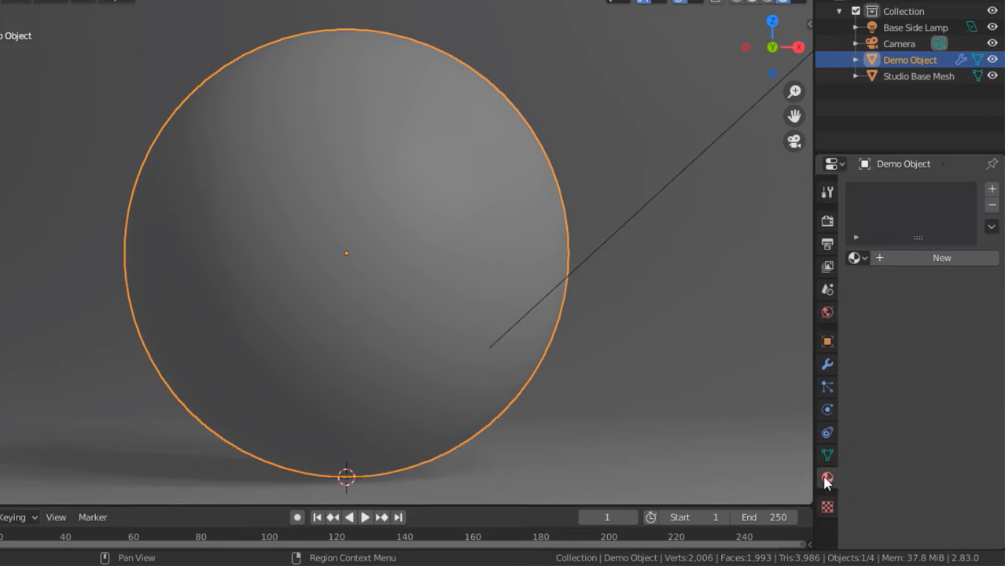
pyautogui.click(909, 258)
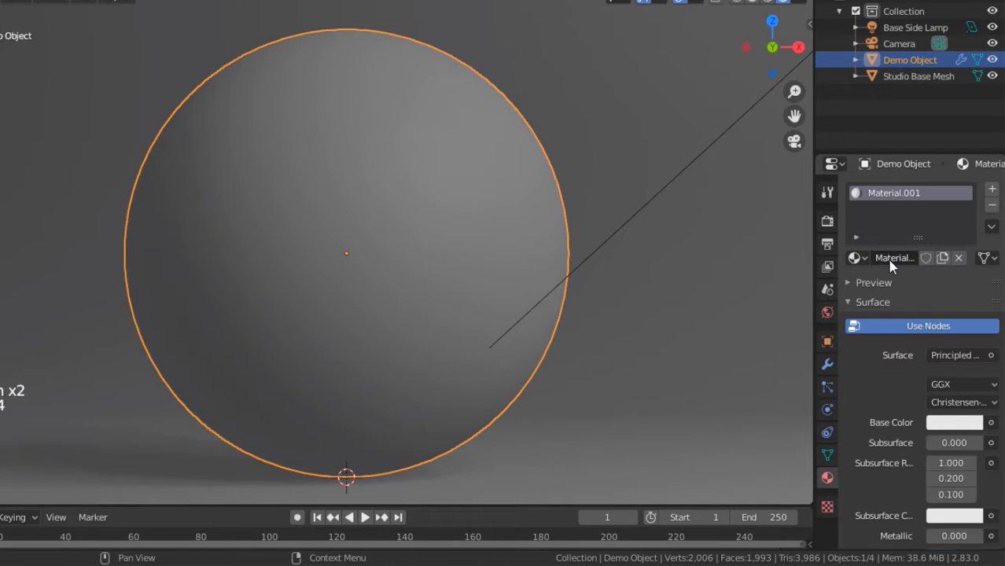
# - Rename the sphere's material as Object Material, widening the properties area so the name is readable
pyautogui.doubleClick(888, 259)
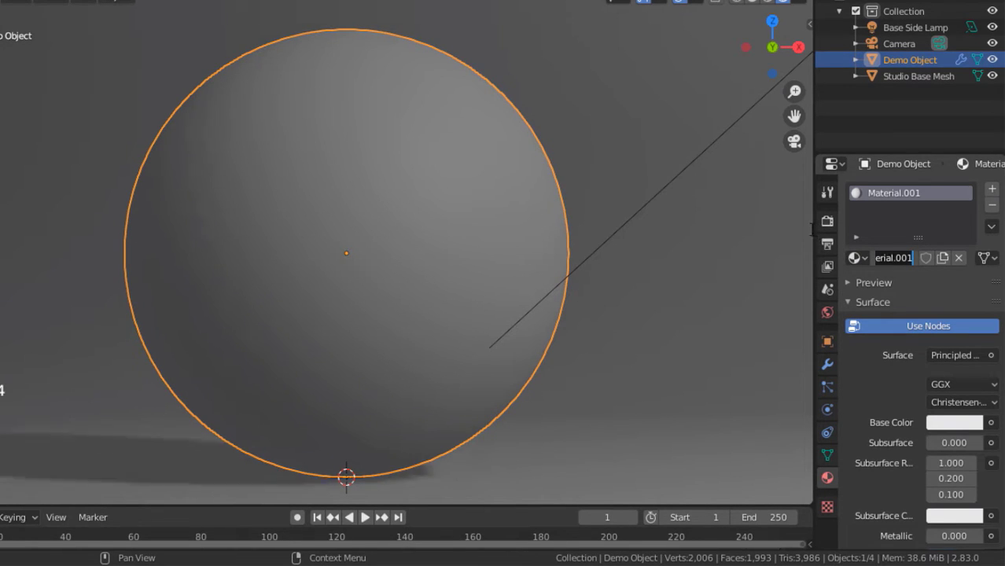
pyautogui.press('Return')
pyautogui.moveTo(816, 236); pyautogui.dragTo(759, 228)
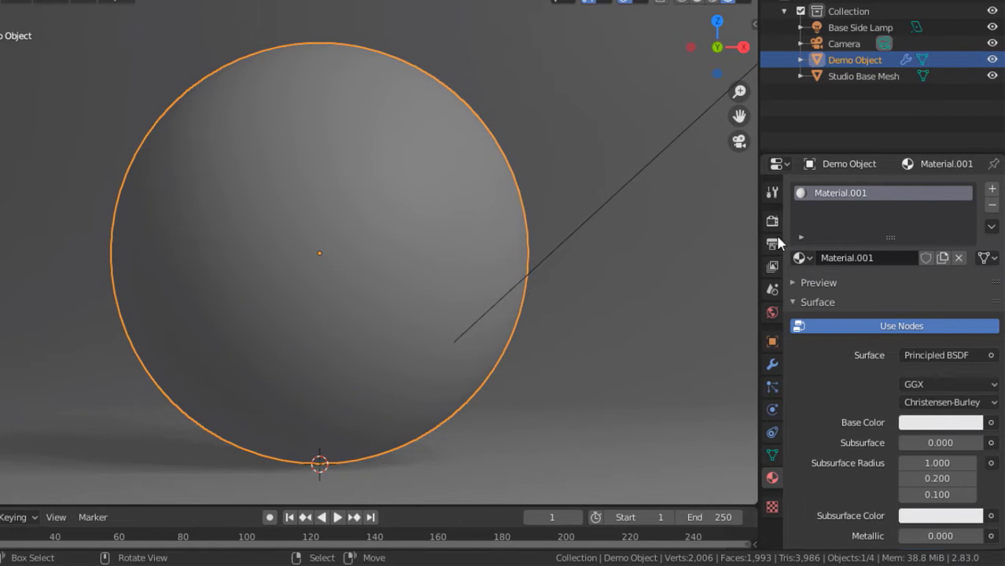
pyautogui.doubleClick(846, 257)
pyautogui.write('bject Material')
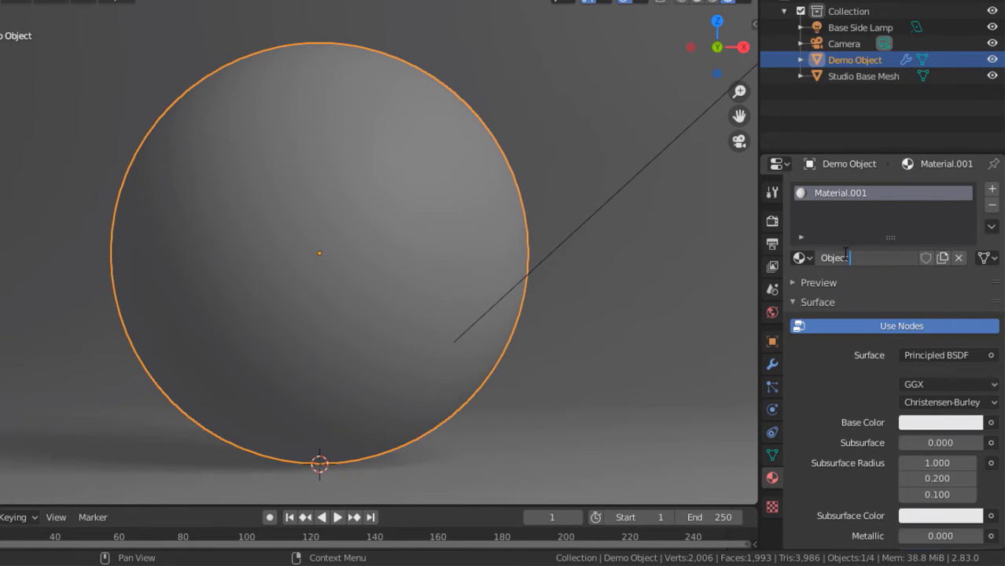
pyautogui.press('Return')
# - Set the roughness of the sphere's Object Material to 0.15
pyautogui.scroll(-4, 869, 433)
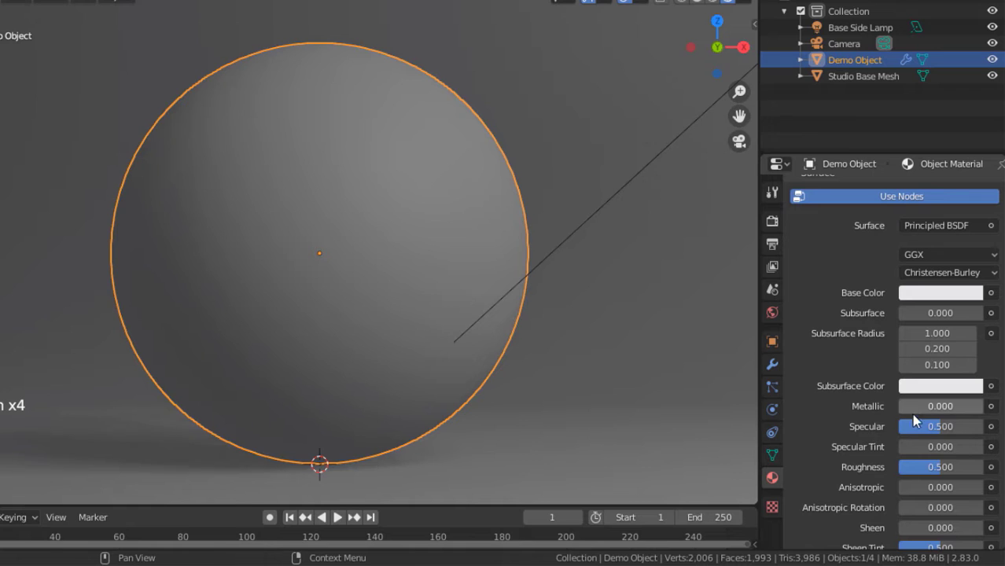
pyautogui.click(914, 464)
pyautogui.write('.1')
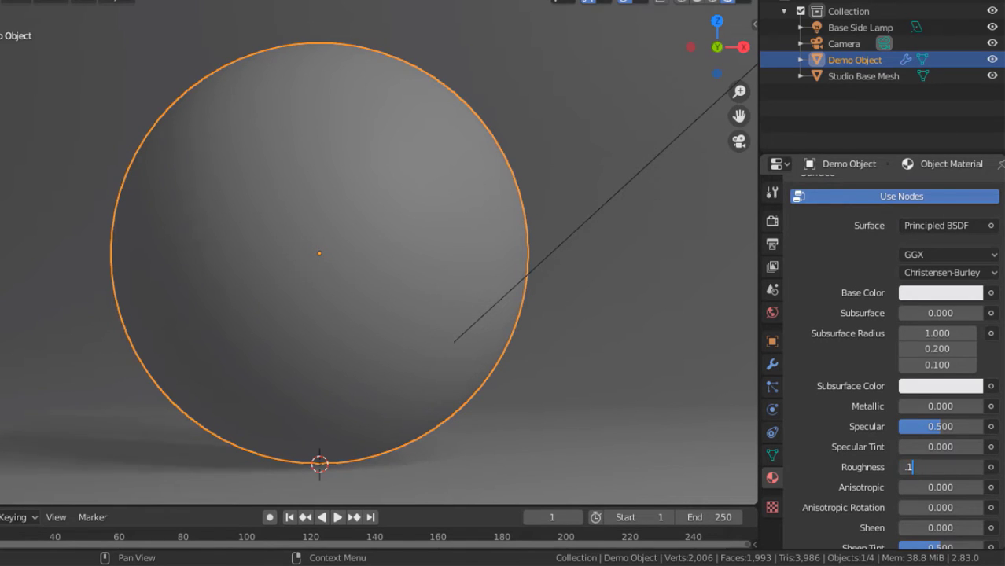
pyautogui.write('5')
pyautogui.press('Return')
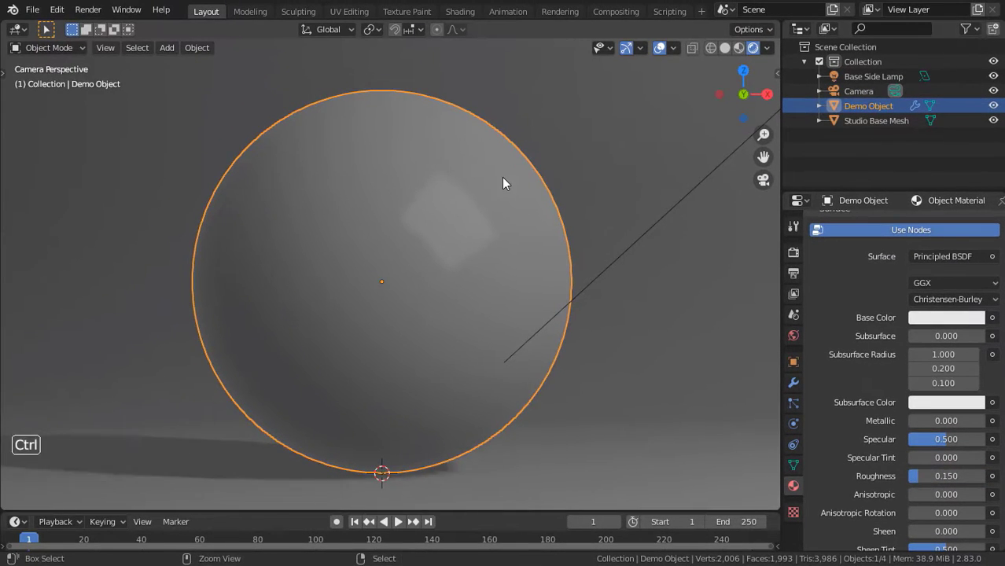
# - Give the Studio Base Mesh a new material named Ground Material with its roughness kept at 0.5
pyautogui.keyDown('ctrl'); pyautogui.moveTo(502, 177); pyautogui.dragTo(503, 238, button='middle'); pyautogui.keyUp('ctrl')
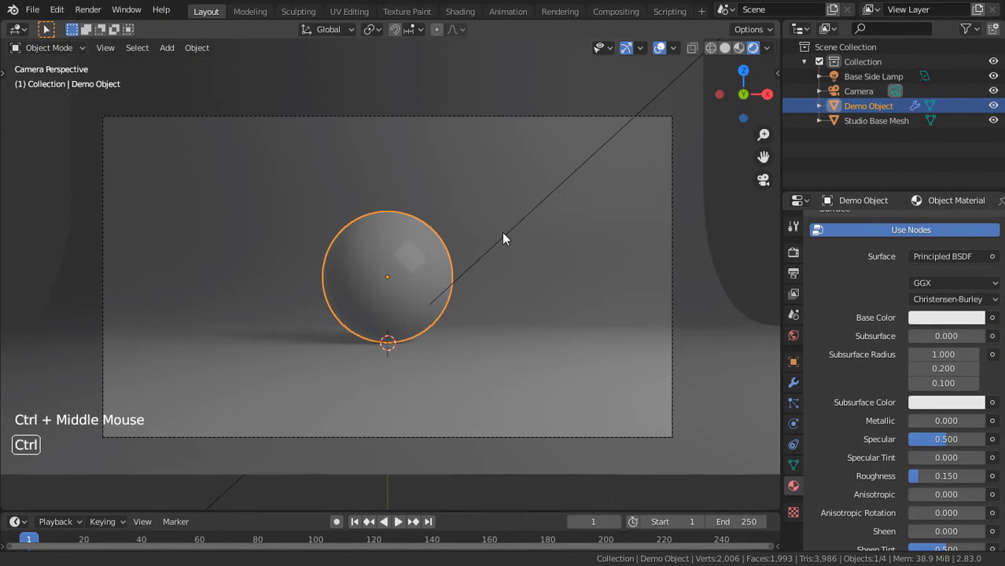
pyautogui.rightClick(536, 251)
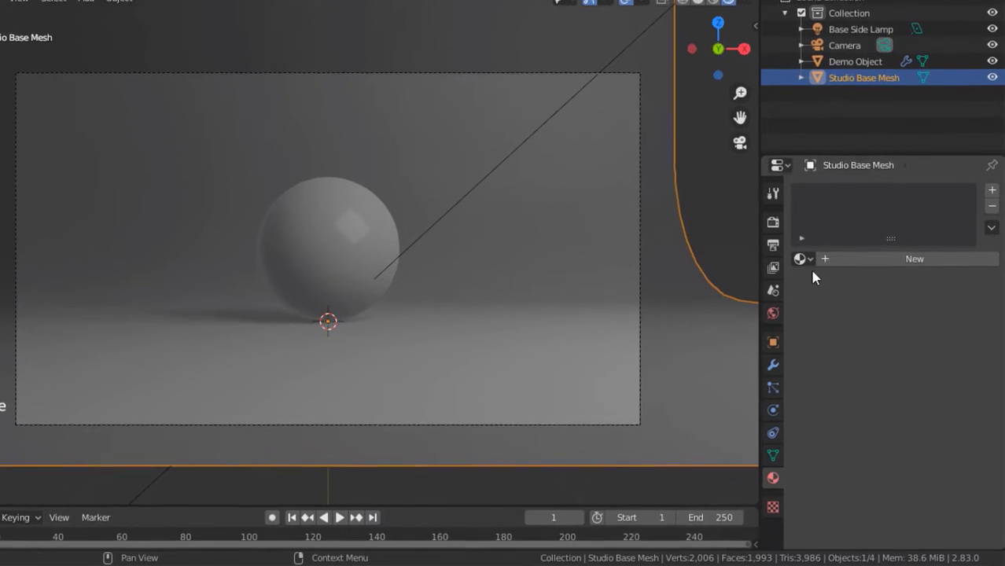
pyautogui.click(839, 286)
pyautogui.click(847, 257)
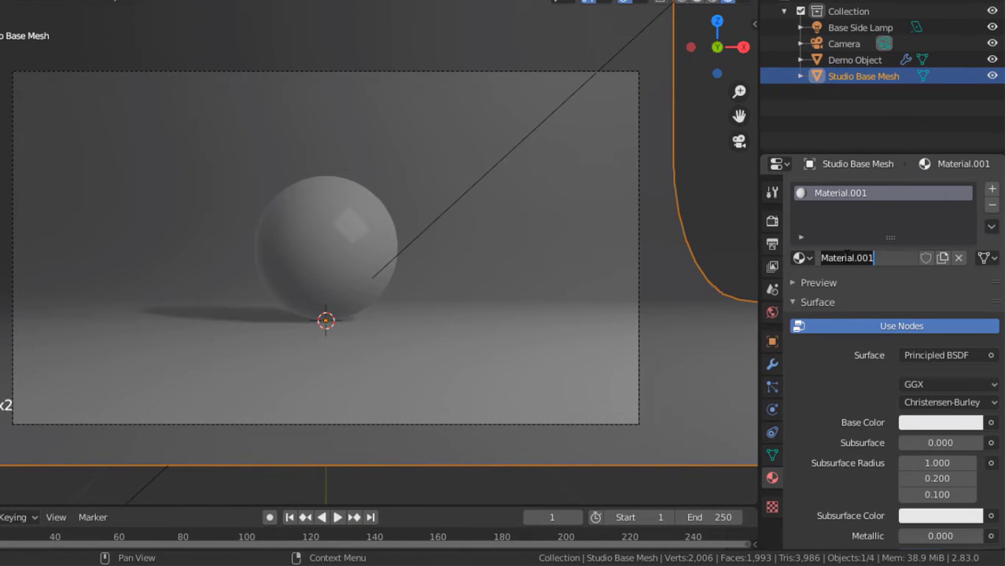
pyautogui.write('Ground Material')
pyautogui.press('Return')
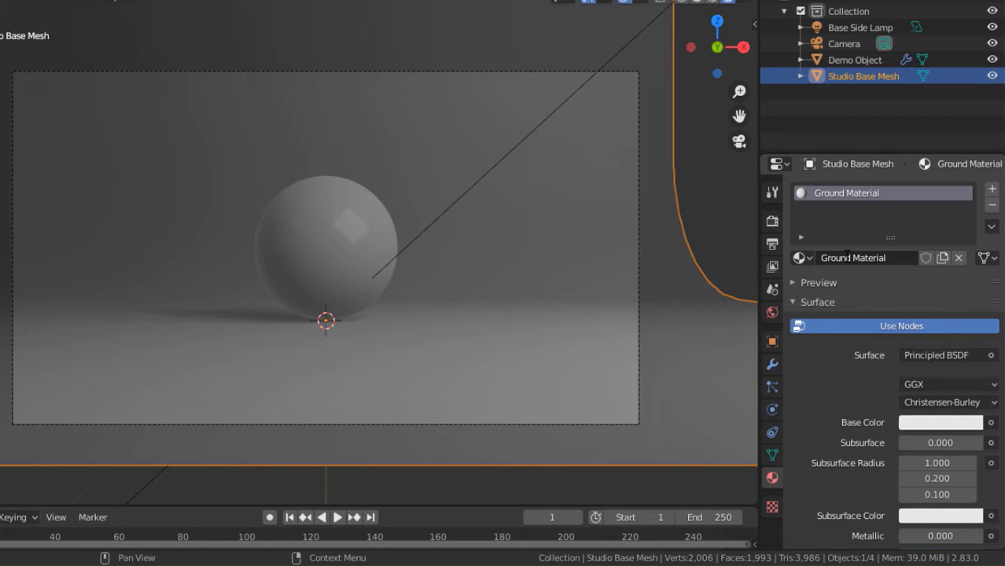
pyautogui.scroll(-4, 827, 386)
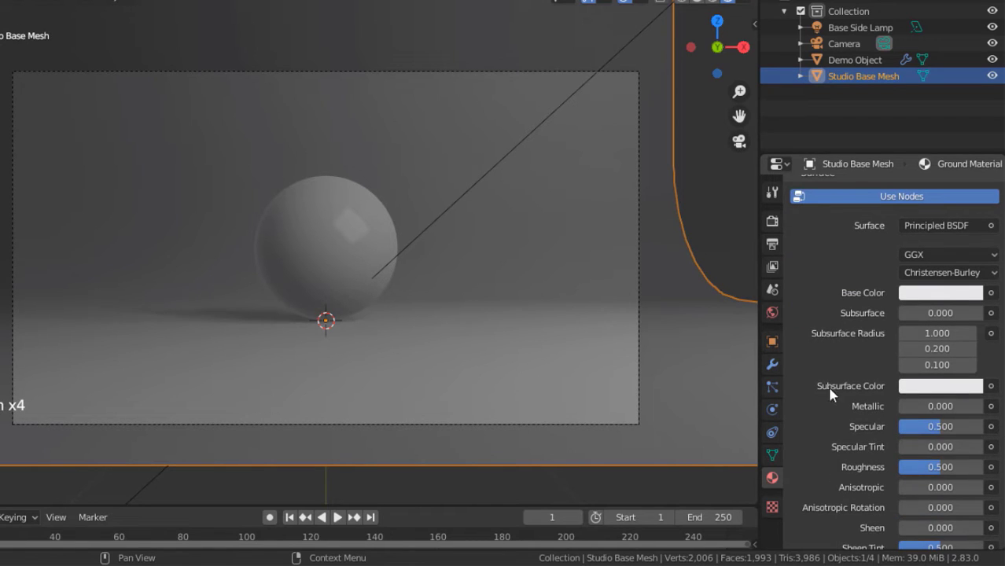
pyautogui.click(940, 470)
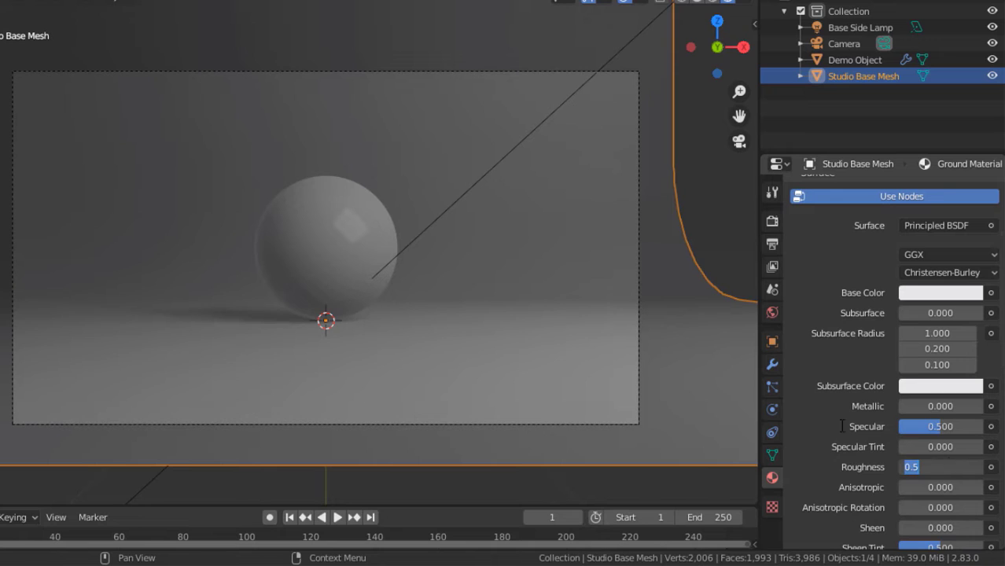
pyautogui.press('Return')
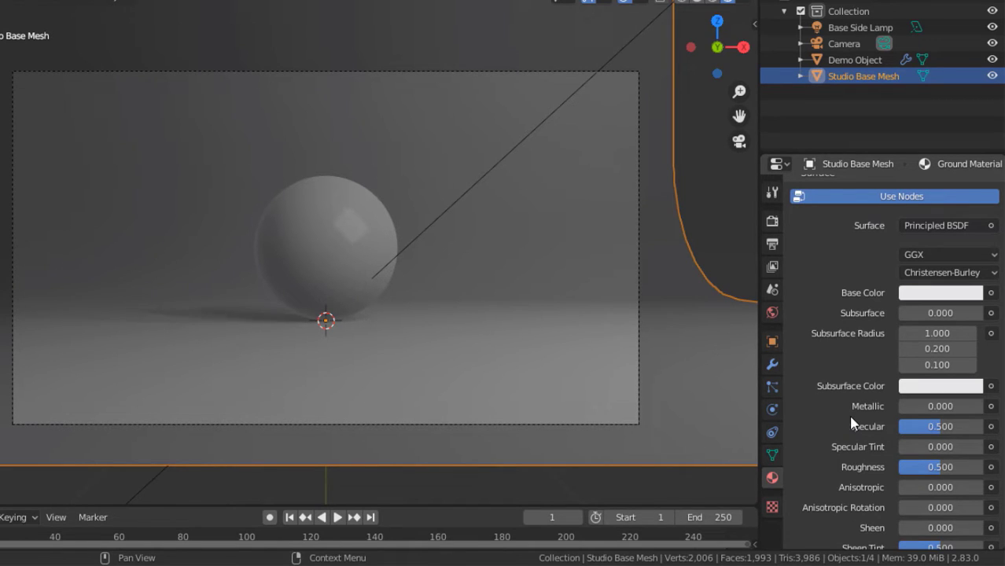
# - Set the base color of the Demo Object's material to pure white with an HSV value of 1
pyautogui.click(857, 62)
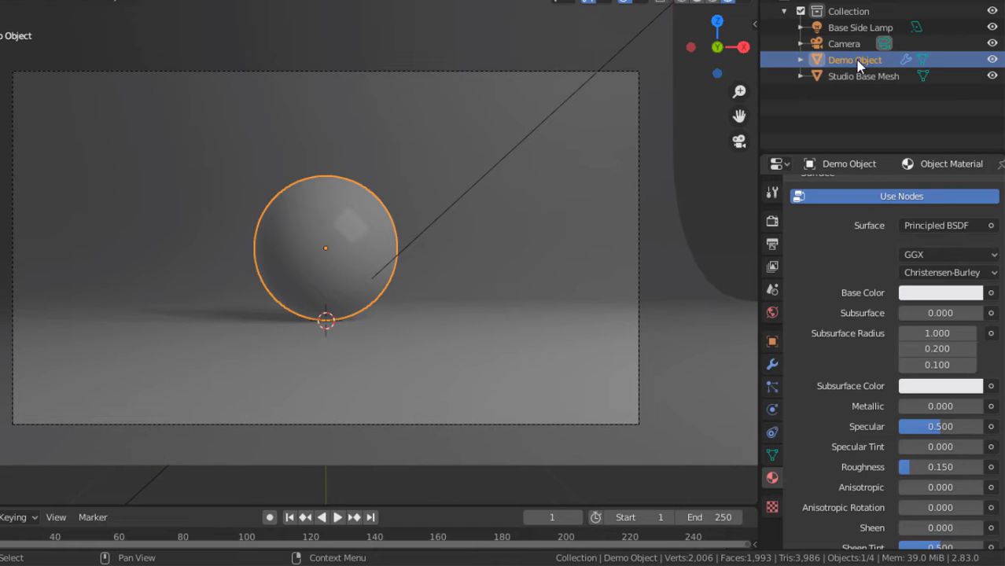
pyautogui.click(959, 292)
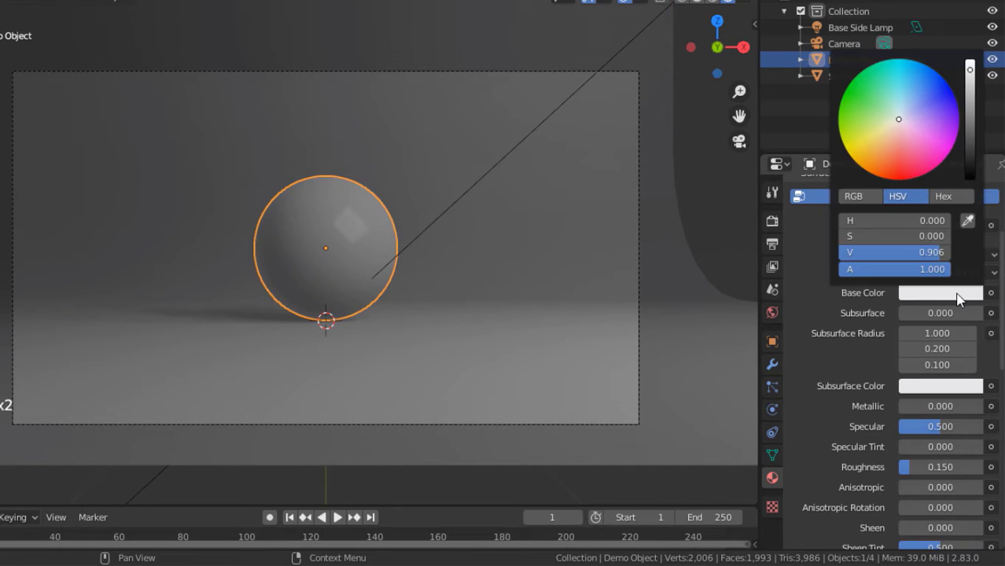
pyautogui.click(930, 253)
pyautogui.write('1')
pyautogui.press('Return')
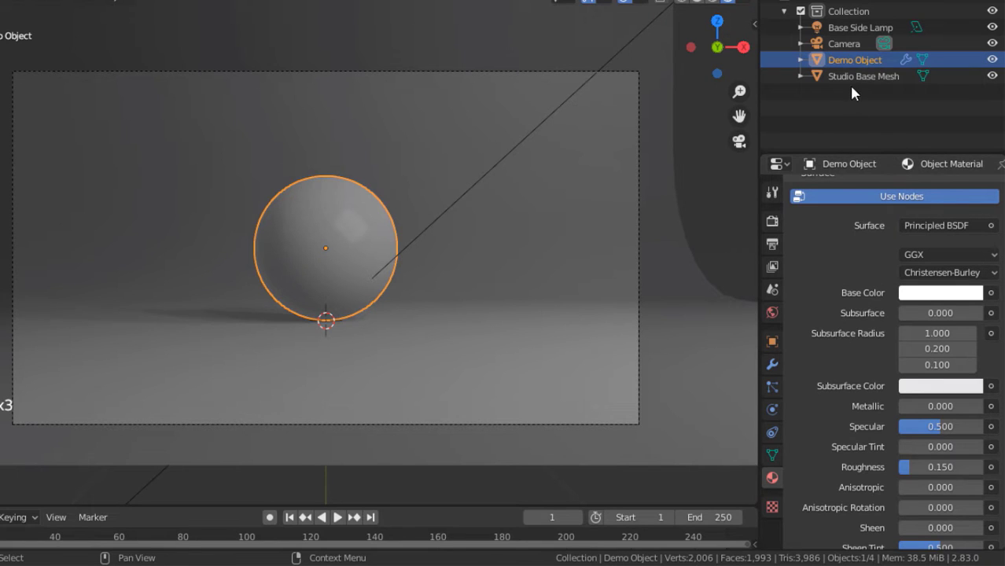
# - Set the base color of the Studio Base Mesh's Ground Material to pure white with an HSV value of 1
pyautogui.click(851, 79)
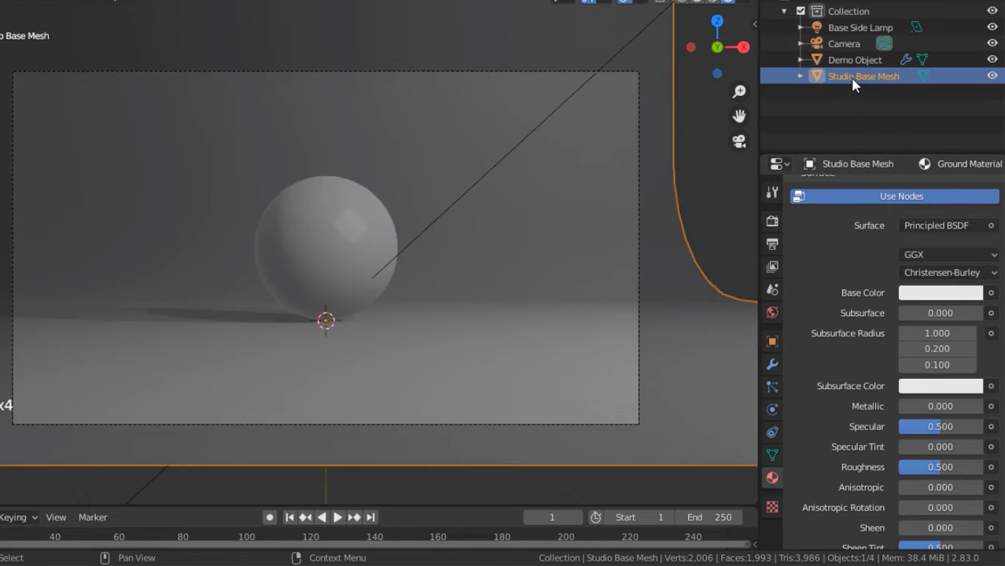
pyautogui.click(927, 292)
pyautogui.click(930, 253)
pyautogui.write('1')
pyautogui.press('Return')
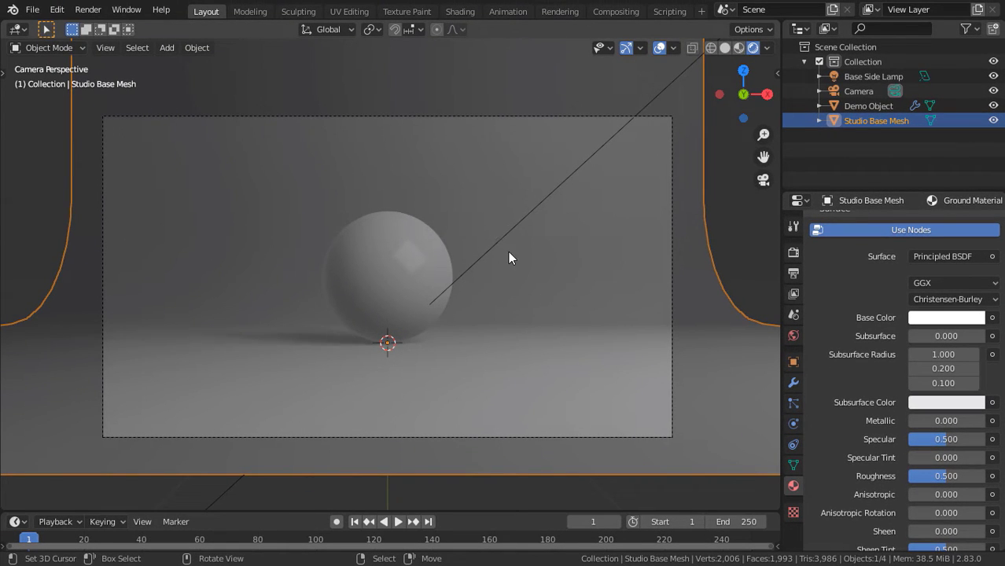
# - Switch the viewport to solid shading and add an Irradiance Volume light probe at the scene origin
pyautogui.scroll(5, 865, 343)
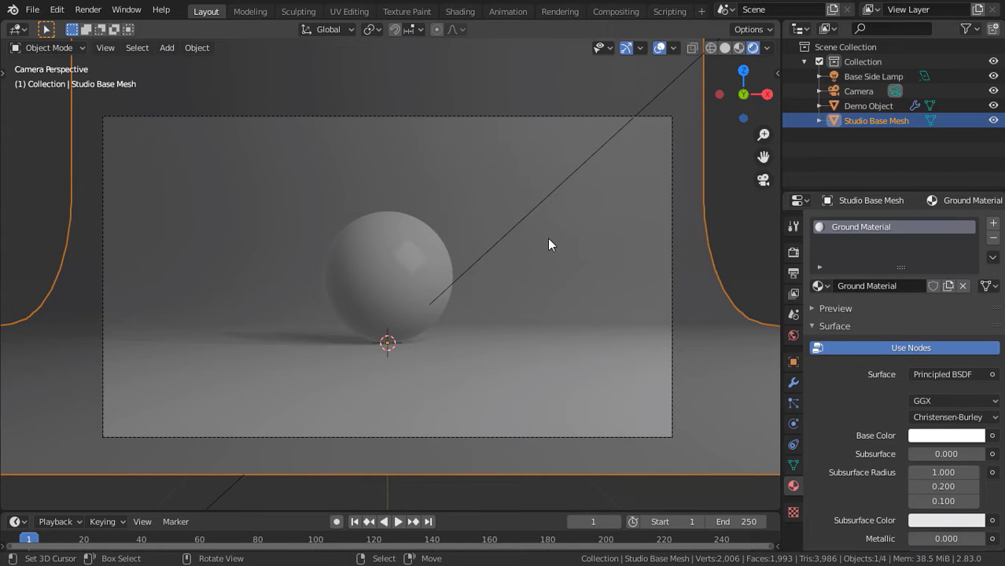
pyautogui.press('z')
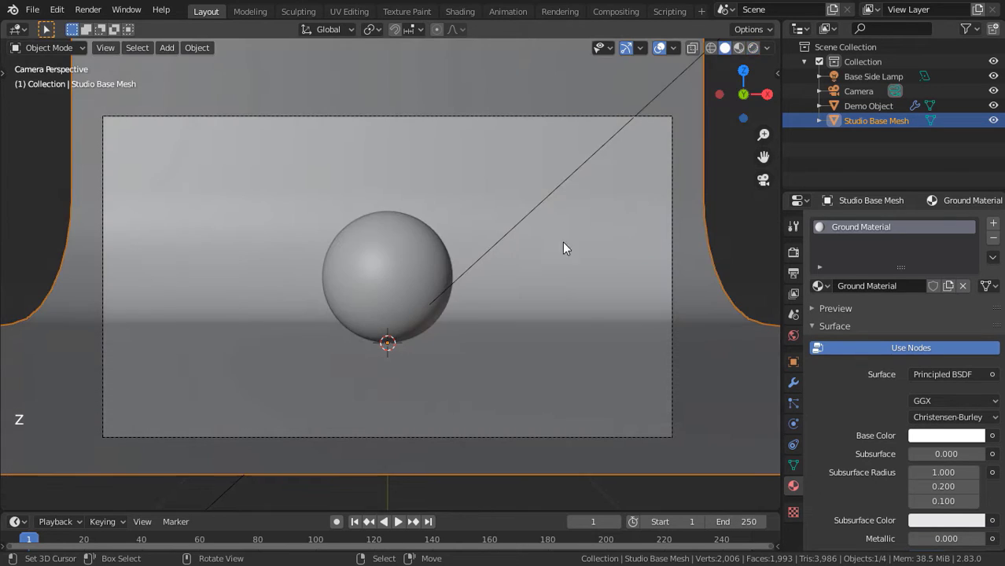
pyautogui.moveTo(481, 227); pyautogui.dragTo(484, 292, button='middle')
pyautogui.scroll(-4, 466, 281)
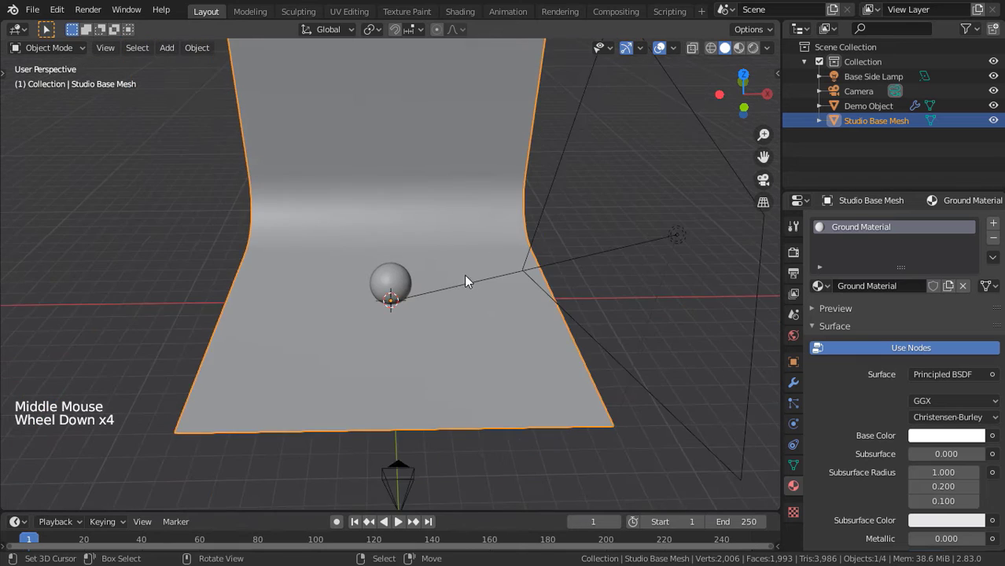
pyautogui.scroll(-1, 465, 281)
pyautogui.keyDown('shift'); pyautogui.moveTo(430, 254); pyautogui.dragTo(431, 281, button='middle'); pyautogui.keyUp('shift')
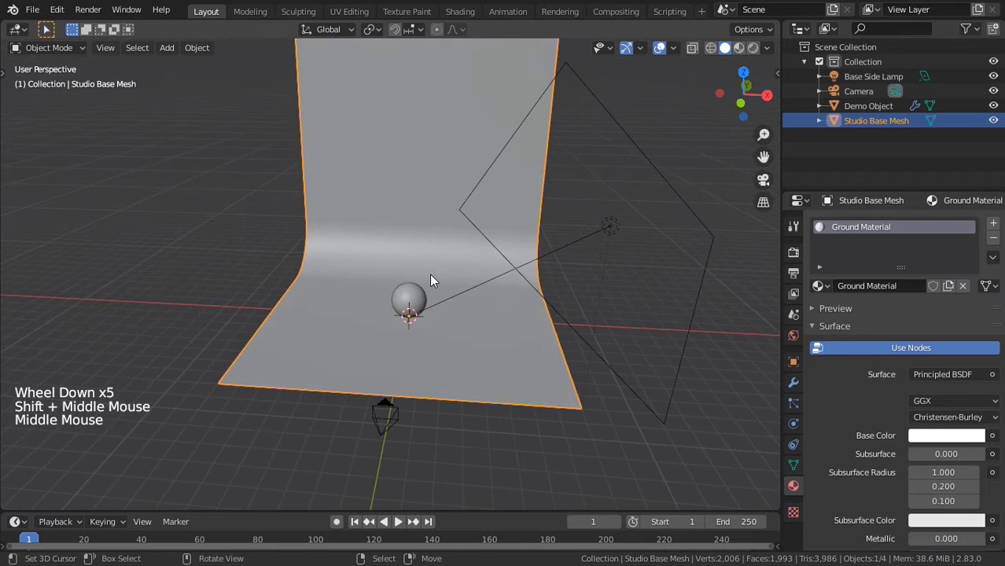
pyautogui.hotkey('shift', 'a')
pyautogui.moveTo(385, 289)
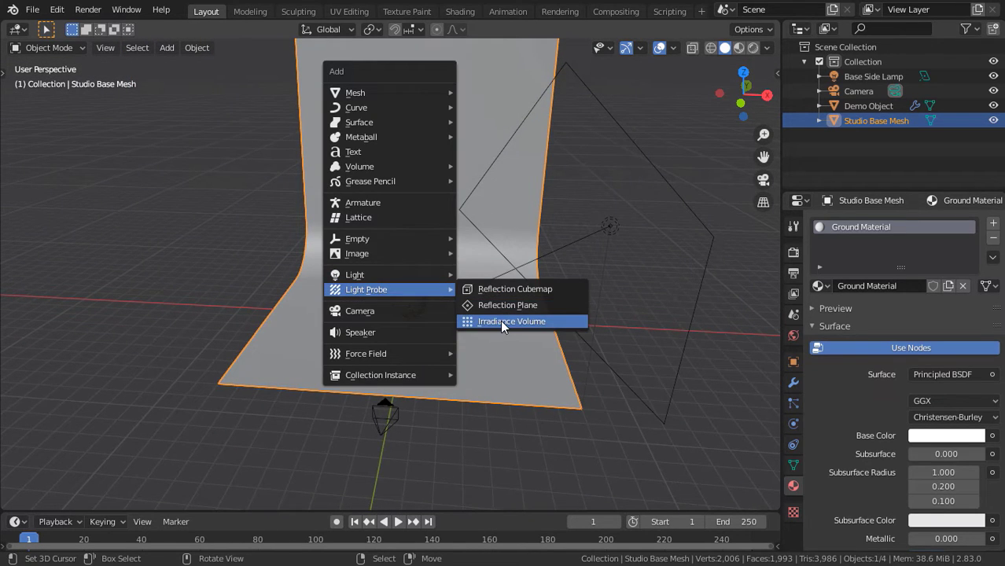
pyautogui.click(501, 322)
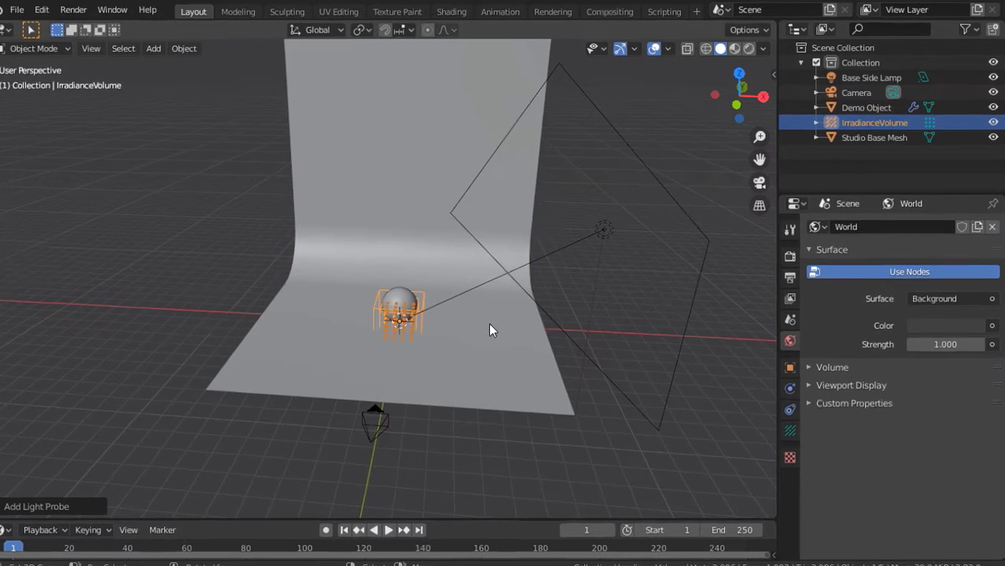
# - Scale the irradiance volume to 9 in X and Y and 4 in Z
pyautogui.press('n')
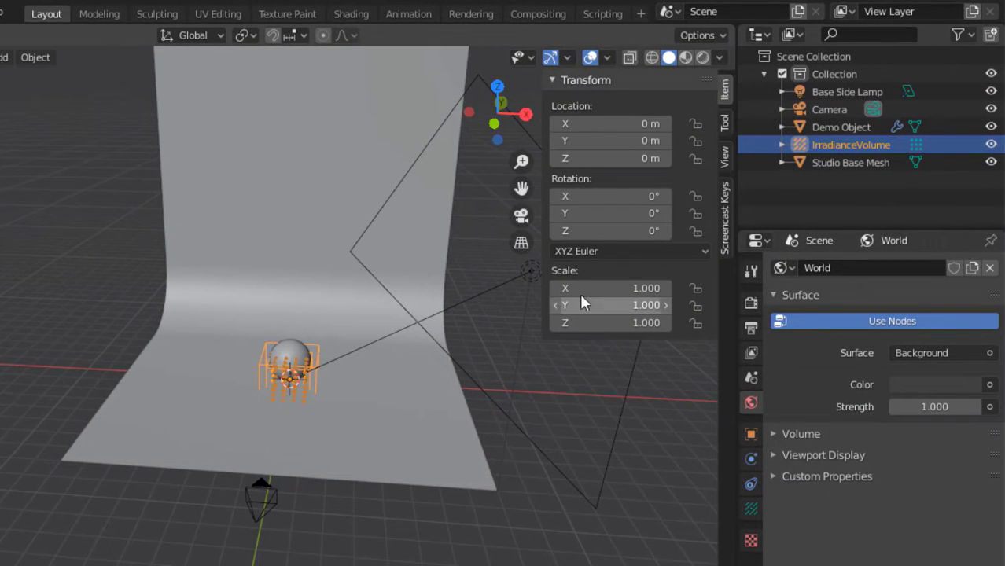
pyautogui.moveTo(584, 291); pyautogui.dragTo(584, 307)
pyautogui.write('9')
pyautogui.press('Return')
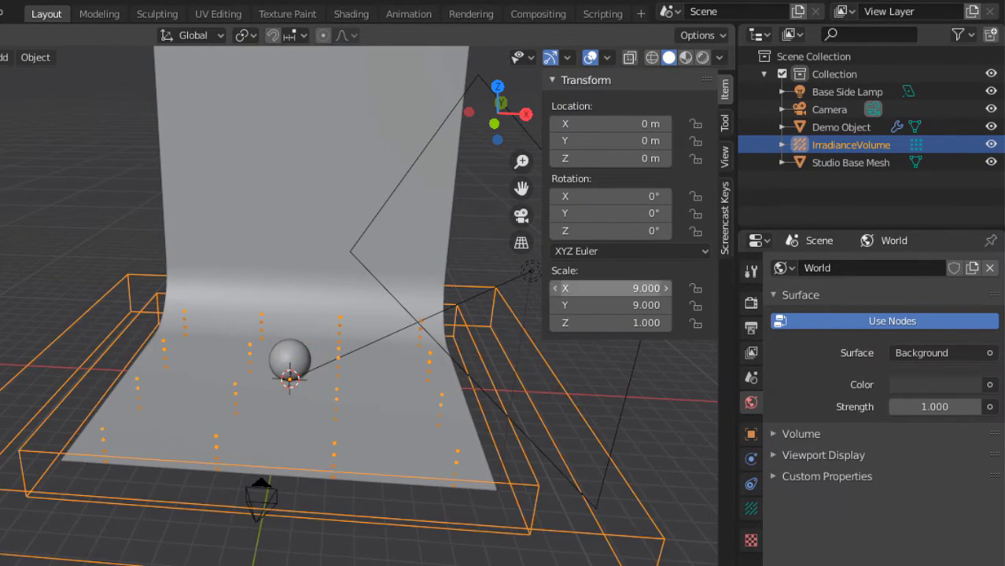
pyautogui.click(611, 323)
pyautogui.write('4')
pyautogui.press('Return')
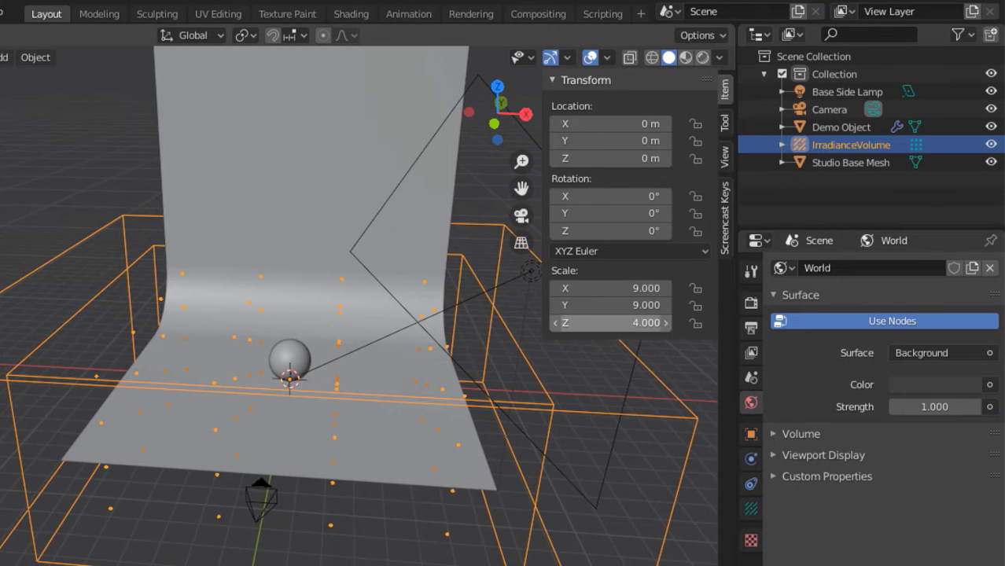
# - Raise the irradiance volume to a Z location of 3.5 m
pyautogui.moveTo(313, 346); pyautogui.dragTo(318, 314, button='middle')
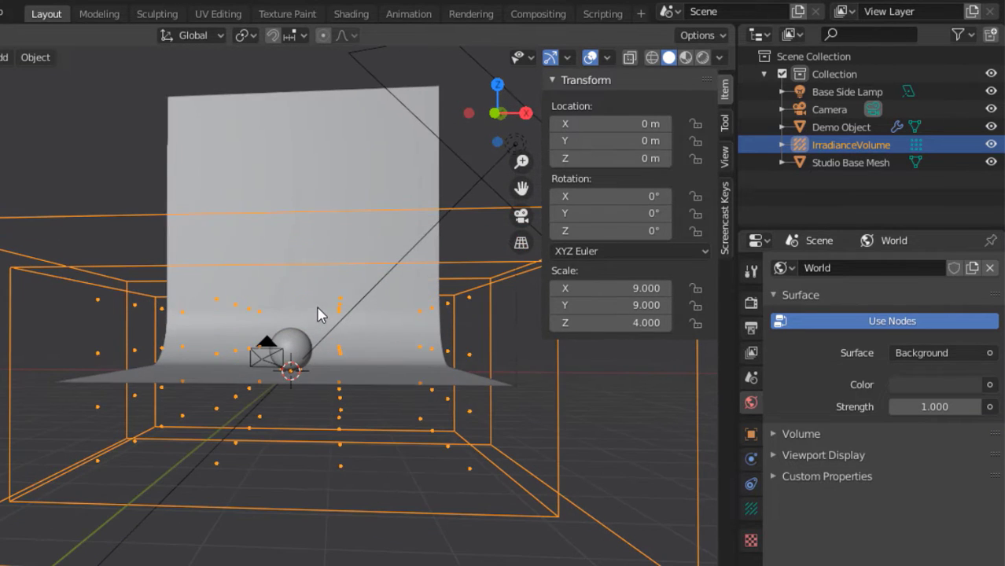
pyautogui.click(601, 158)
pyautogui.write('3.5')
pyautogui.press('Return')
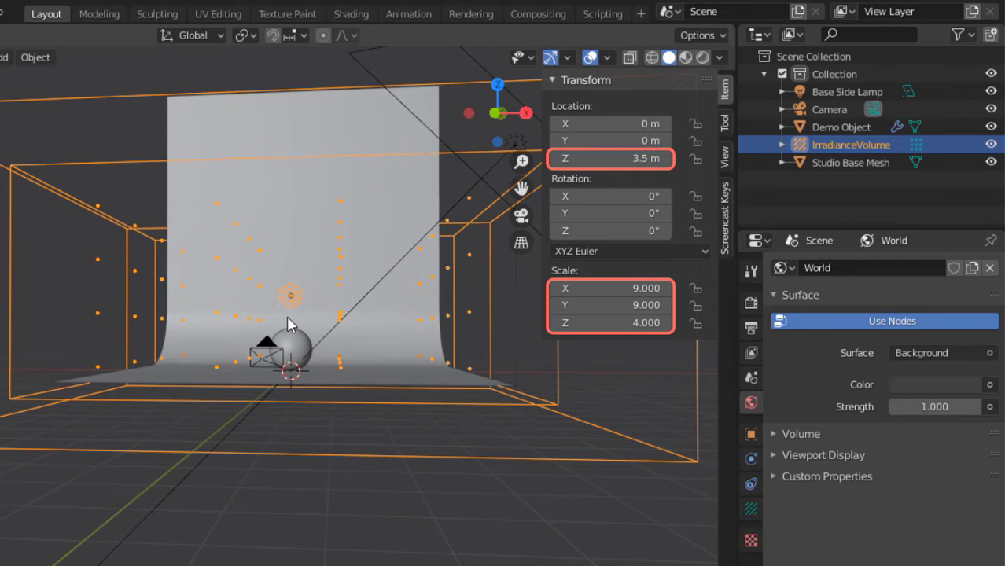
pyautogui.press('n')
# - Set the irradiance volume's probe resolution to 6 in X and Y and 5 in Z
pyautogui.moveTo(288, 325); pyautogui.dragTo(301, 364, button='middle')
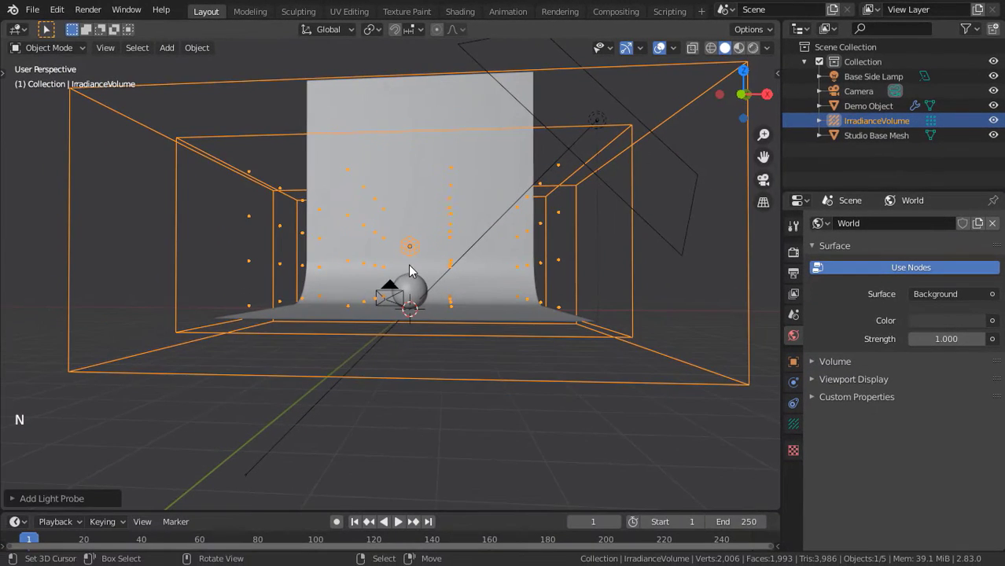
pyautogui.scroll(2, 417, 303)
pyautogui.moveTo(417, 303); pyautogui.dragTo(422, 327, button='middle')
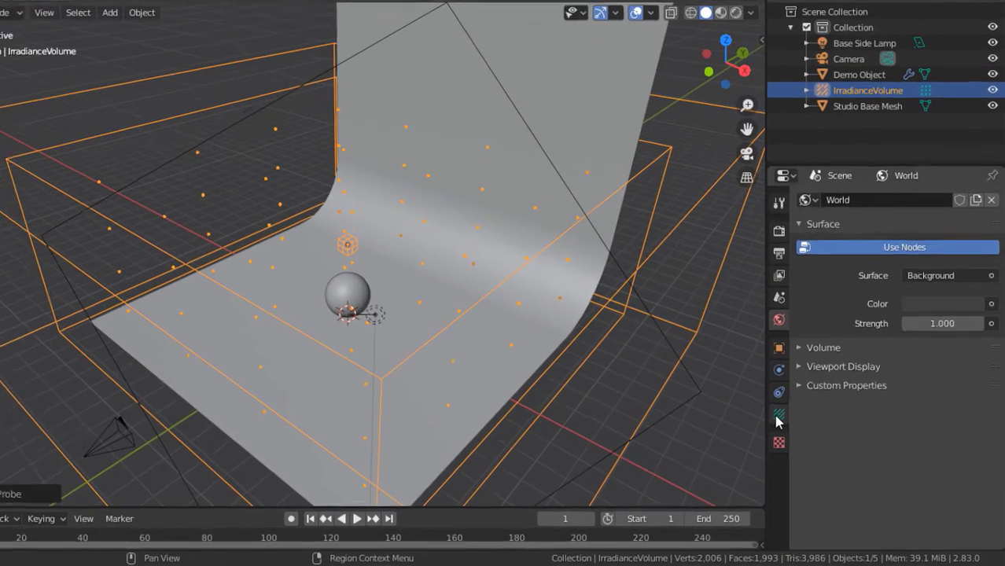
pyautogui.click(793, 424)
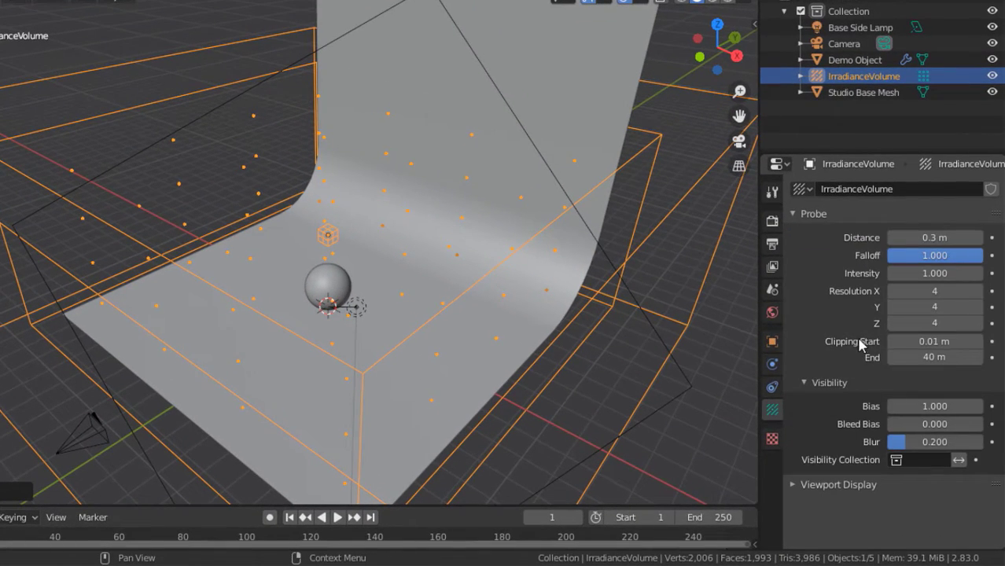
pyautogui.moveTo(914, 292); pyautogui.dragTo(916, 309)
pyautogui.write('6')
pyautogui.press('Return')
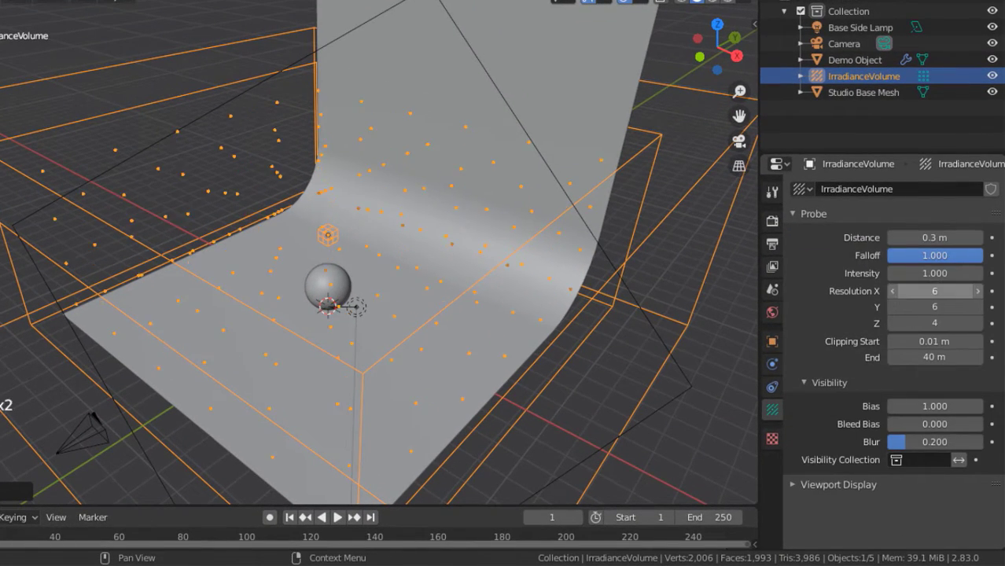
pyautogui.click(950, 331)
pyautogui.write('5')
pyautogui.press('Return')
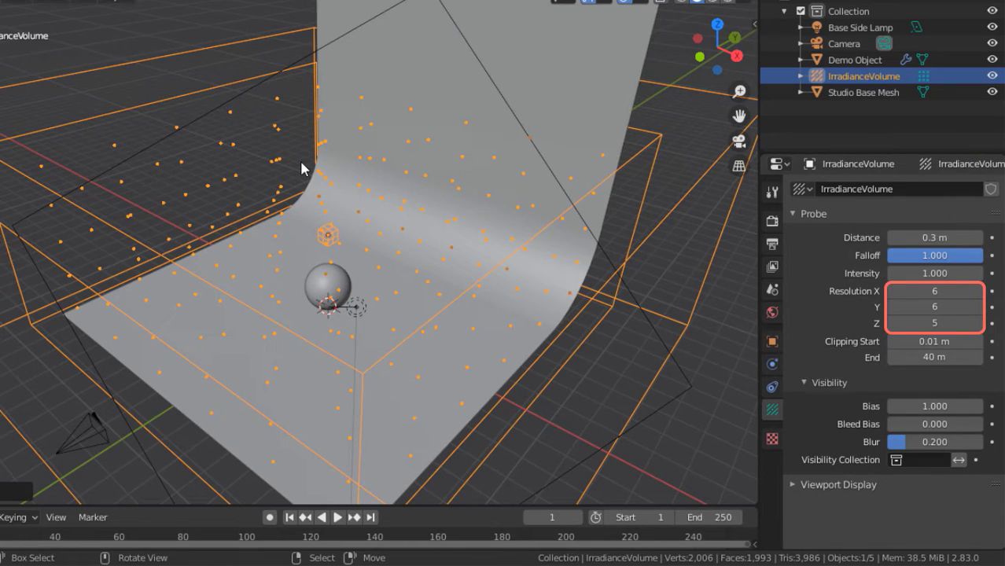
pyautogui.moveTo(303, 164); pyautogui.dragTo(476, 203, button='middle')
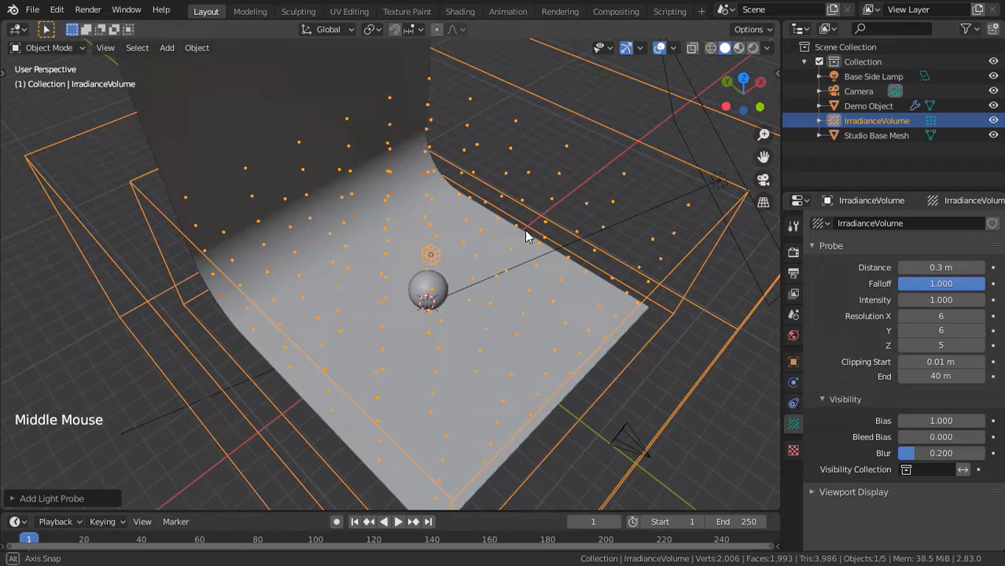
# - View the scene through the camera in rendered shading with the viewport overlays hidden
pyautogui.moveTo(526, 236); pyautogui.dragTo(490, 189, button='middle')
pyautogui.press('KP_0')
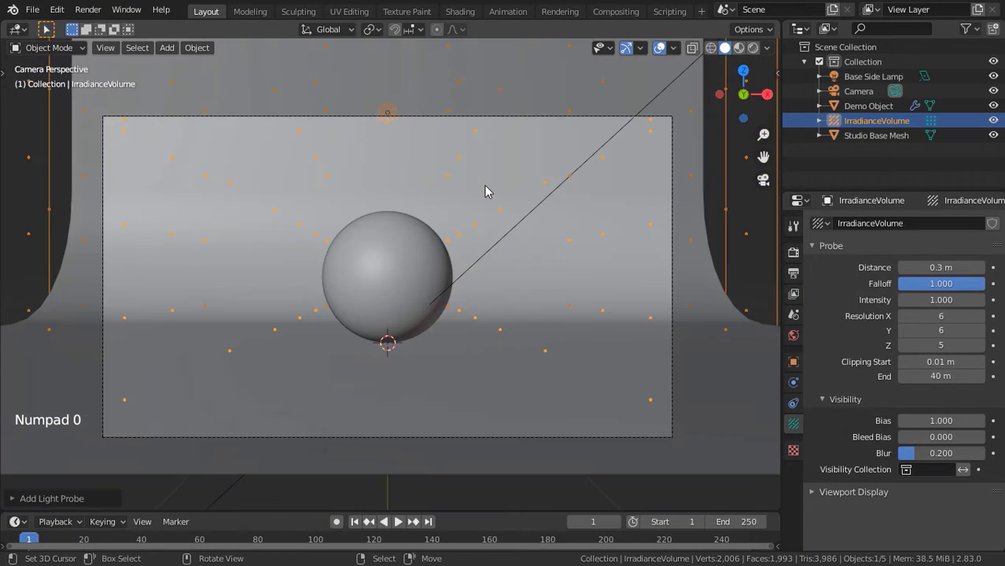
pyautogui.scroll(1, 485, 191)
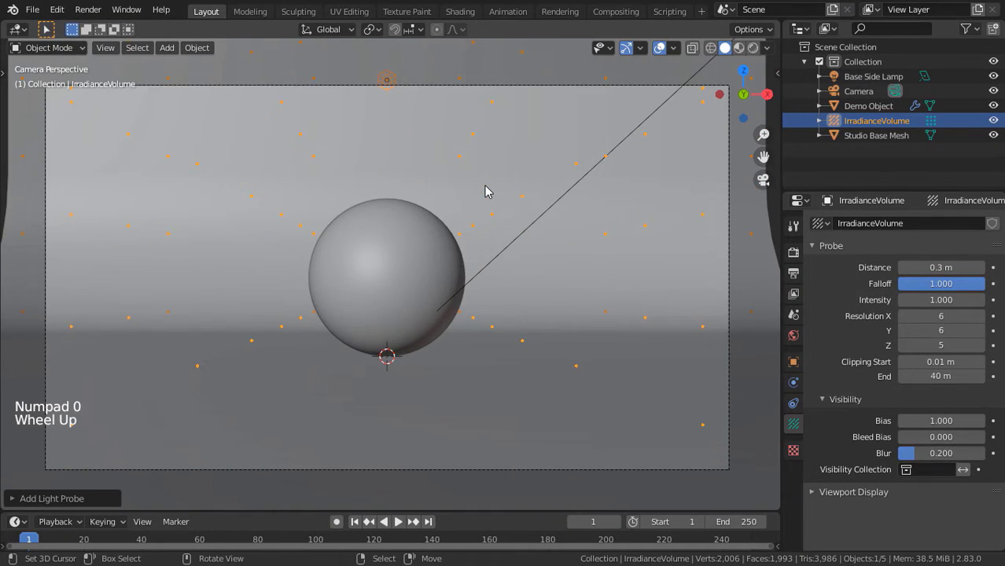
pyautogui.press('z')
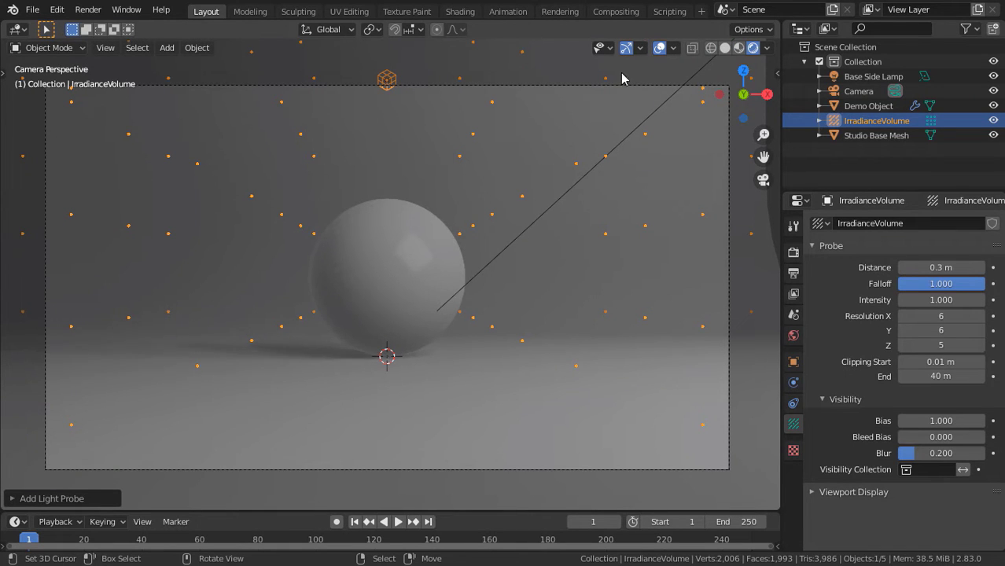
pyautogui.click(659, 48)
# - Enable Ambient Occlusion, Bloom and Screen Space Reflections in the Eevee render settings
pyautogui.click(794, 252)
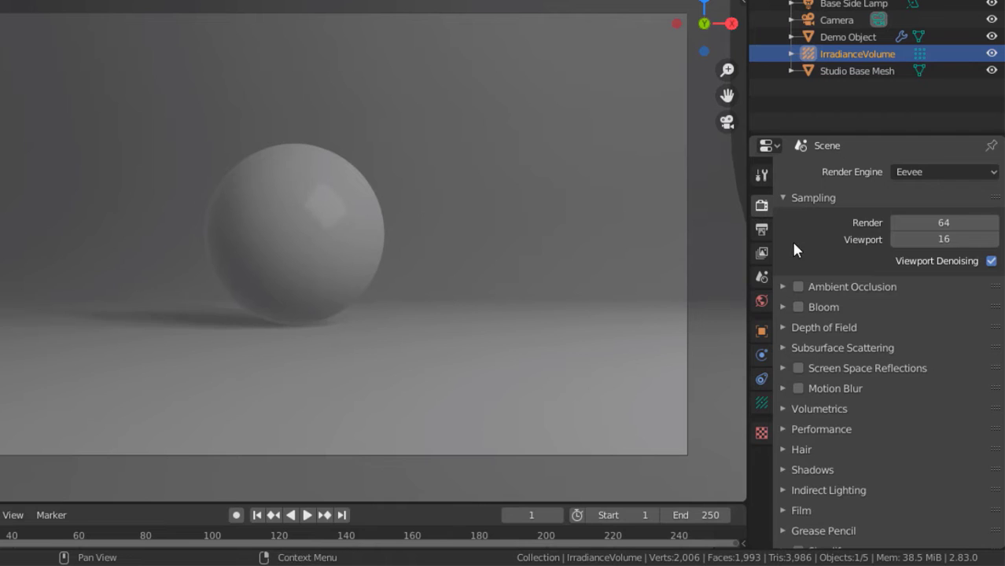
pyautogui.scroll(-2, 791, 239)
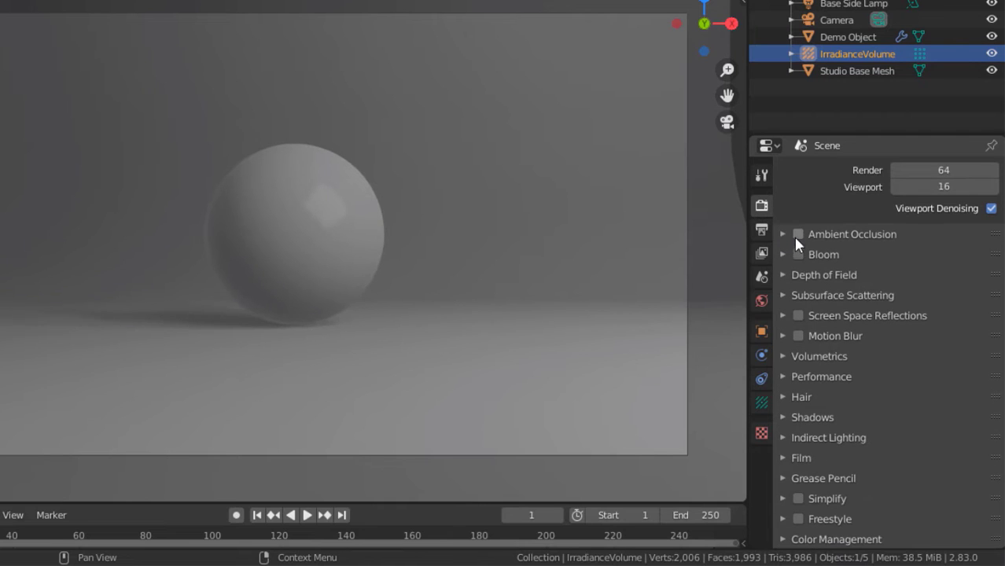
pyautogui.click(797, 234)
pyautogui.click(798, 254)
pyautogui.click(798, 316)
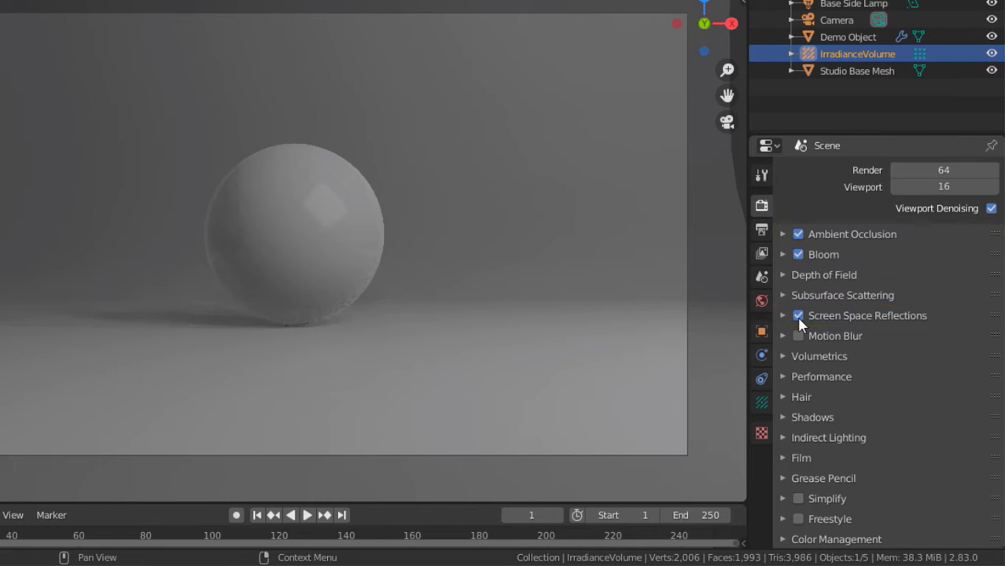
# - Turn off Half Res Trace for the screen space reflections
pyautogui.click(784, 315)
pyautogui.scroll(-4, 784, 310)
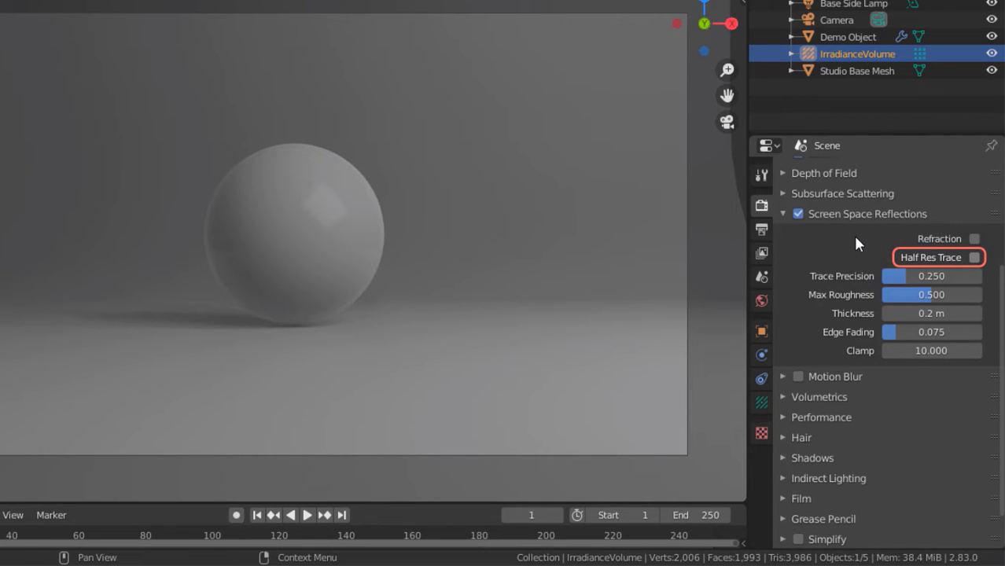
pyautogui.click(781, 214)
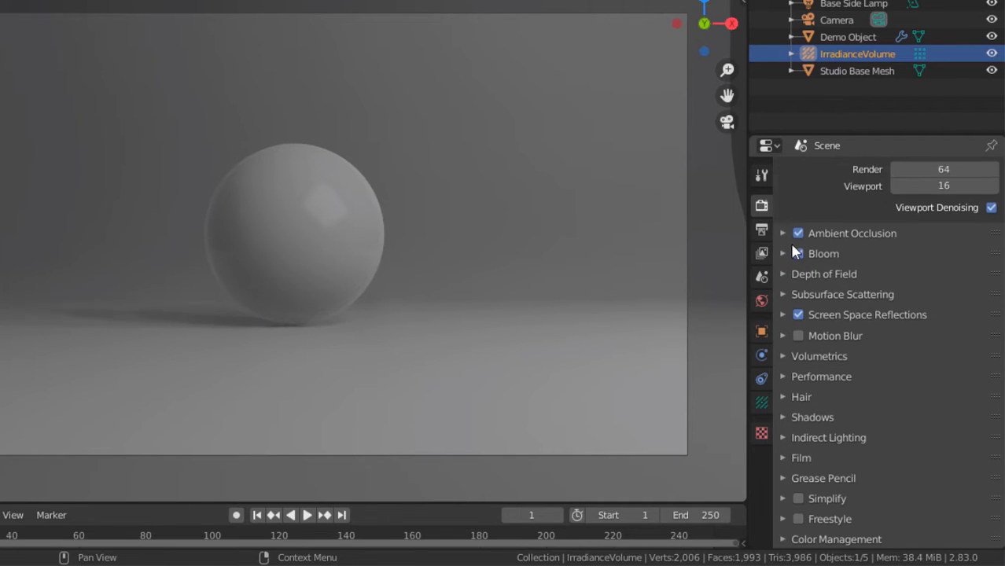
# - Set the shadow Cube Size to 1024 px and enable High Bitdepth shadows
pyautogui.click(788, 417)
pyautogui.scroll(-3, 789, 416)
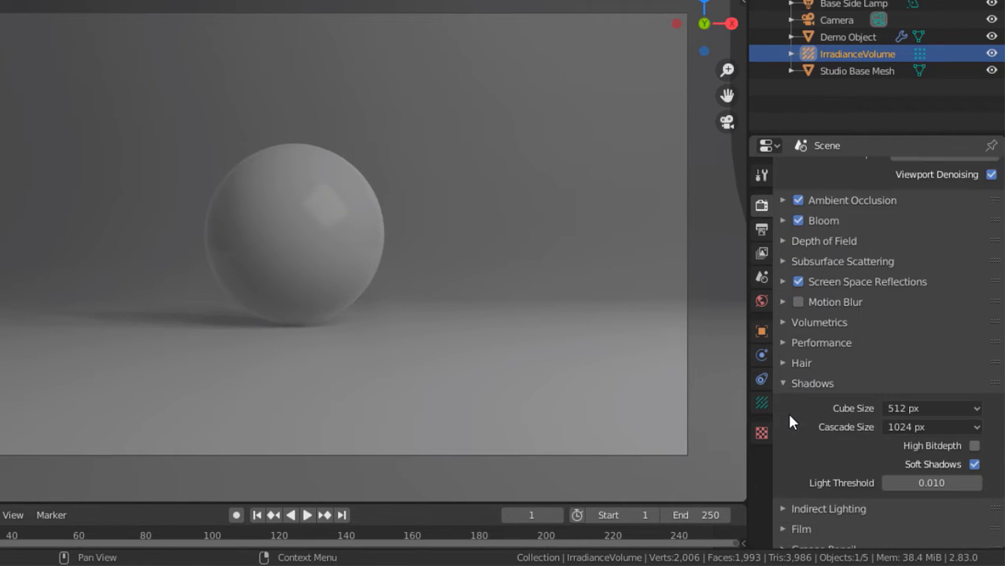
pyautogui.click(900, 336)
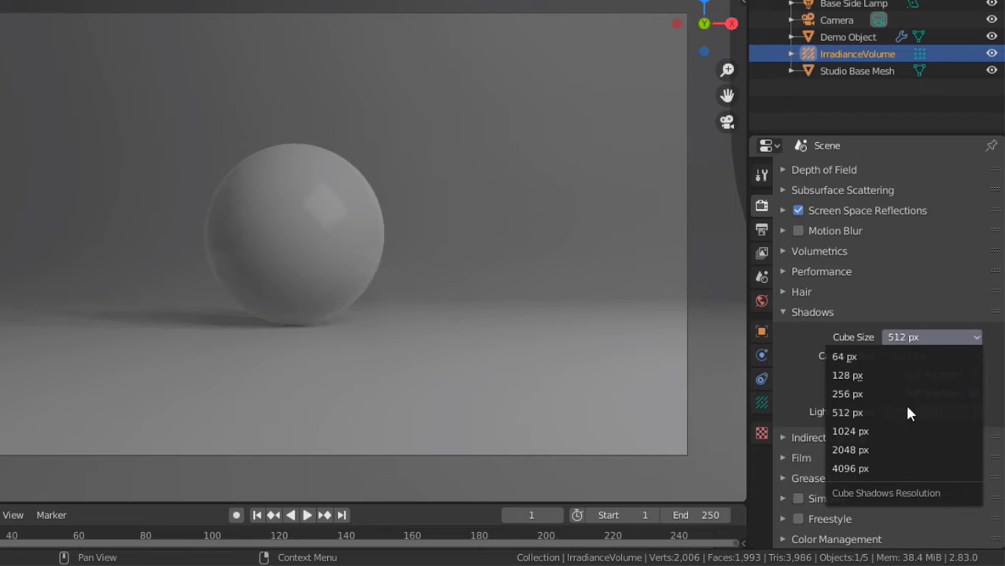
pyautogui.click(863, 432)
pyautogui.click(906, 338)
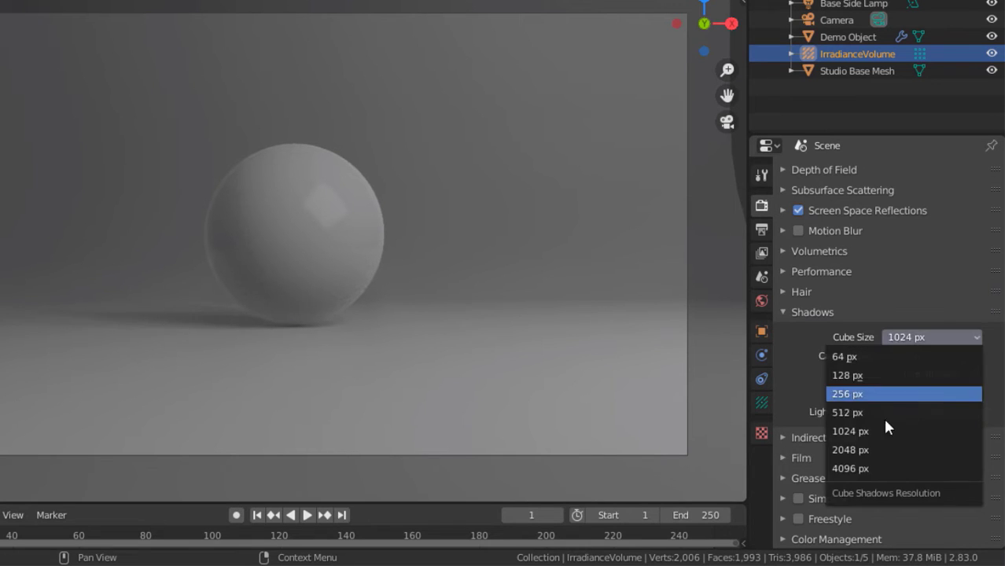
pyautogui.click(882, 413)
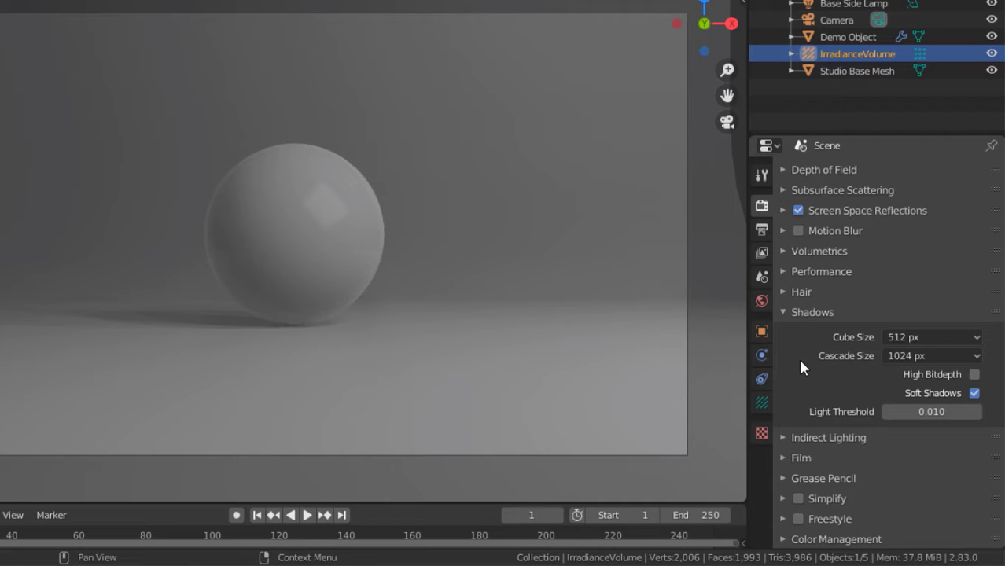
pyautogui.click(898, 340)
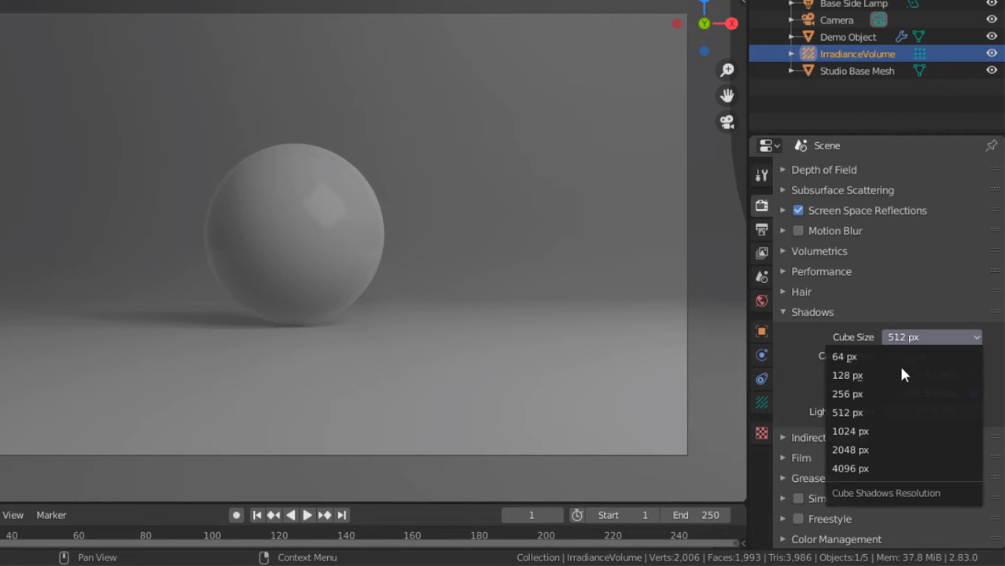
pyautogui.click(861, 432)
pyautogui.click(974, 374)
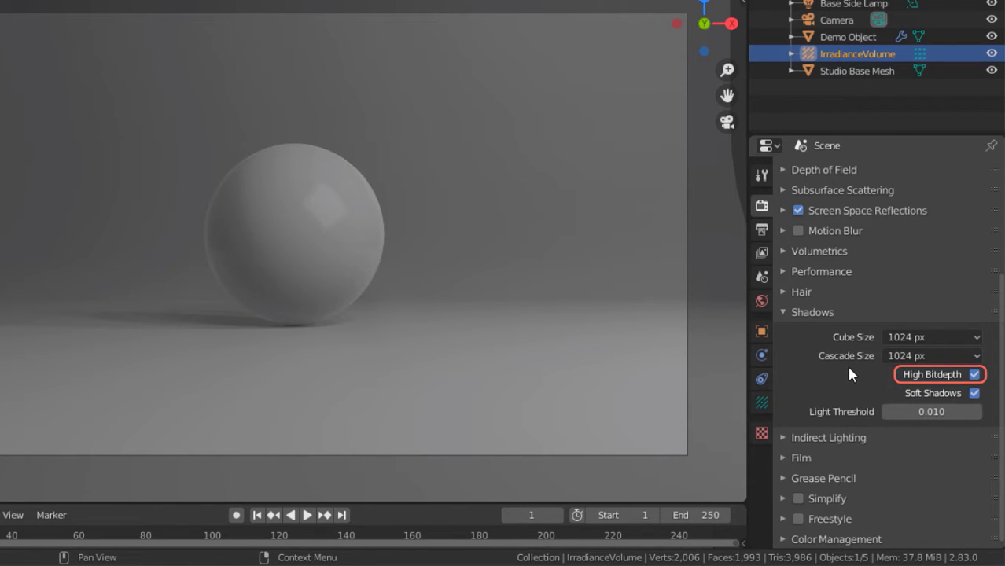
pyautogui.click(784, 312)
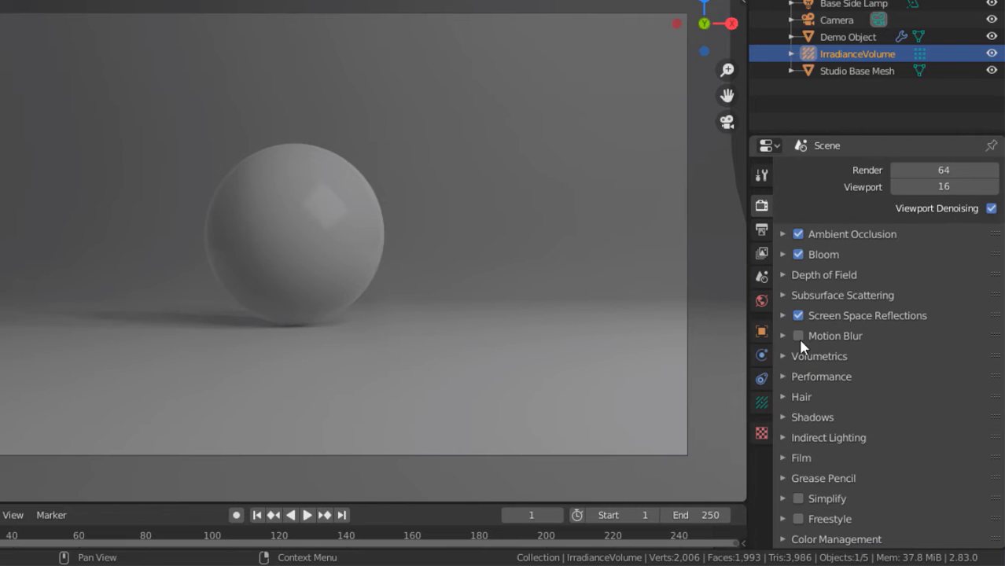
# - Switch the viewport to solid shading and bake the scene's indirect lighting
pyautogui.click(811, 437)
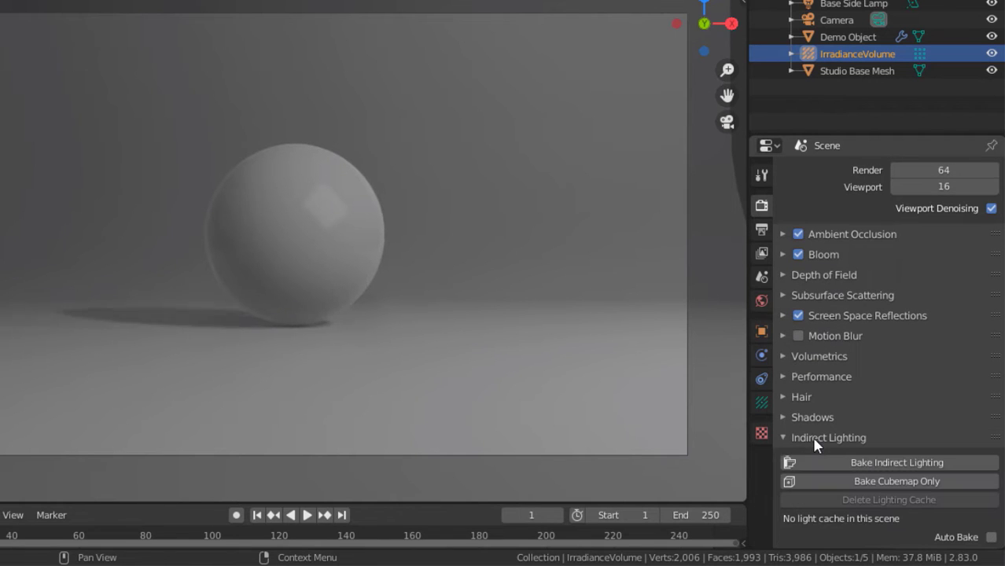
pyautogui.scroll(-6, 810, 442)
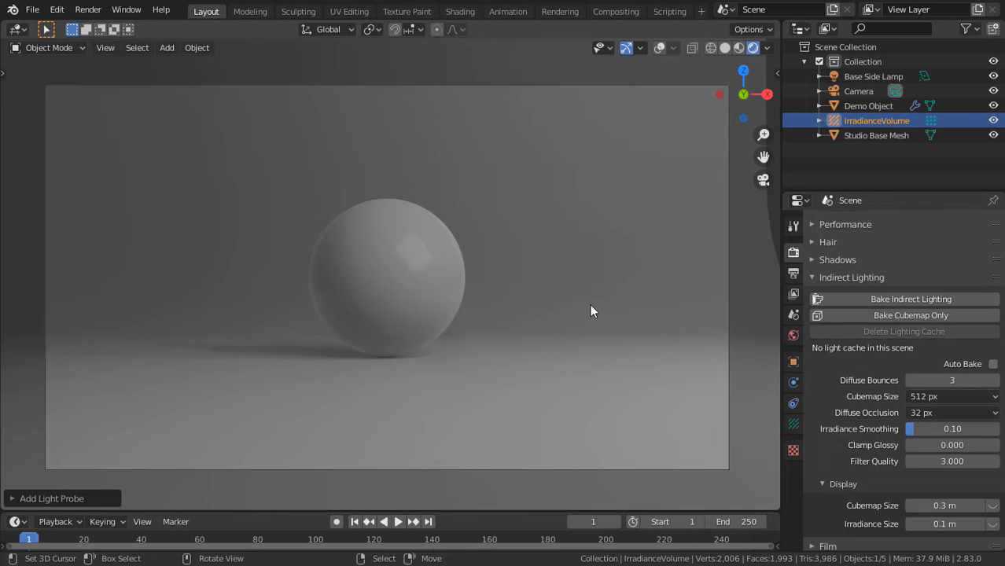
pyautogui.press('z')
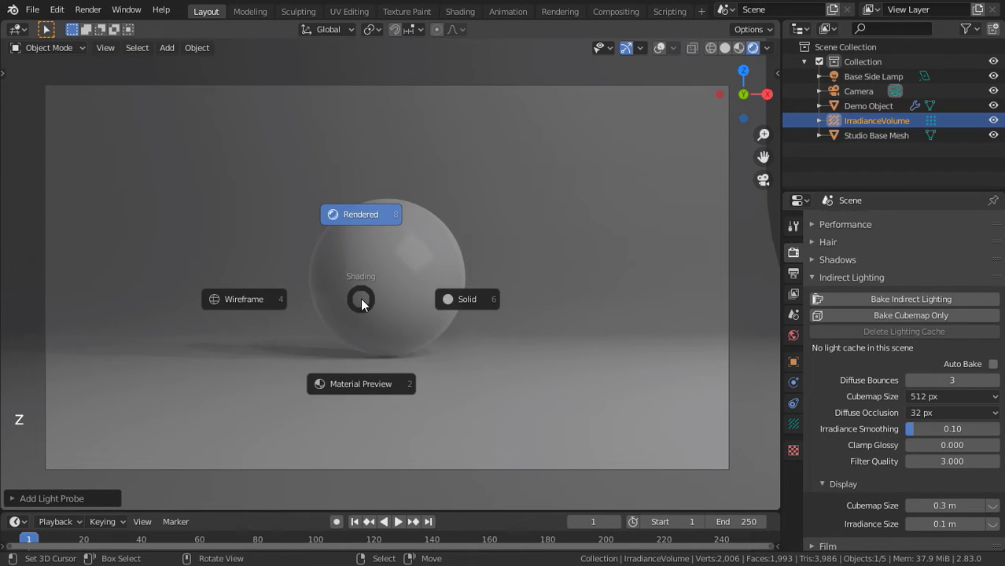
pyautogui.click(475, 299)
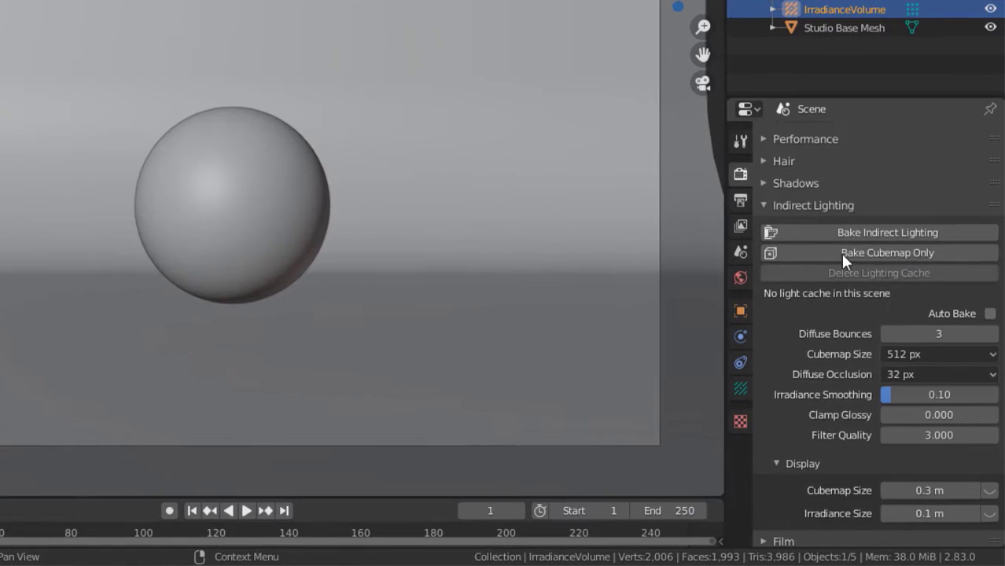
pyautogui.click(875, 299)
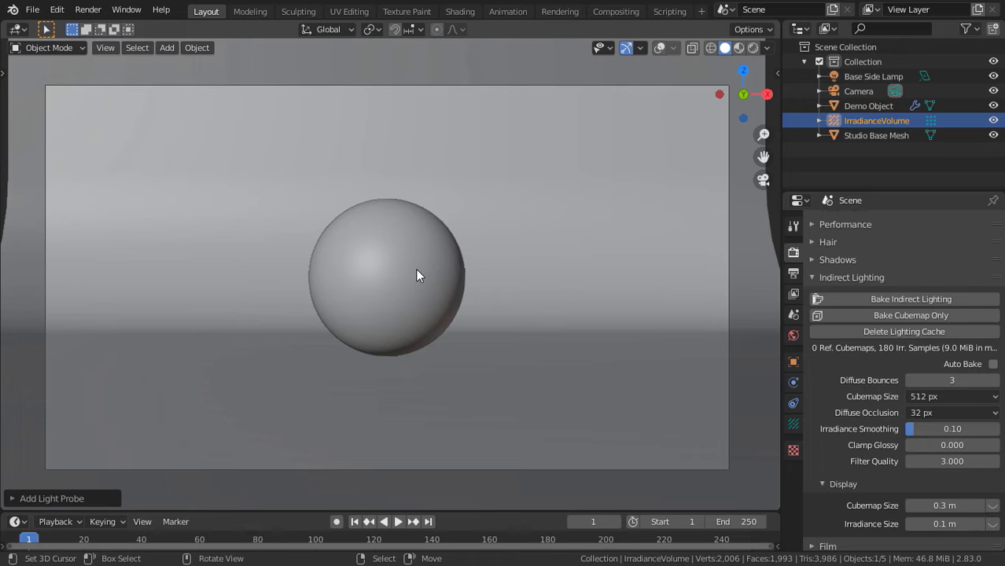
# - Examine the baked lighting on the sphere and backdrop in rendered shading
pyautogui.press('z')
pyautogui.click(416, 189)
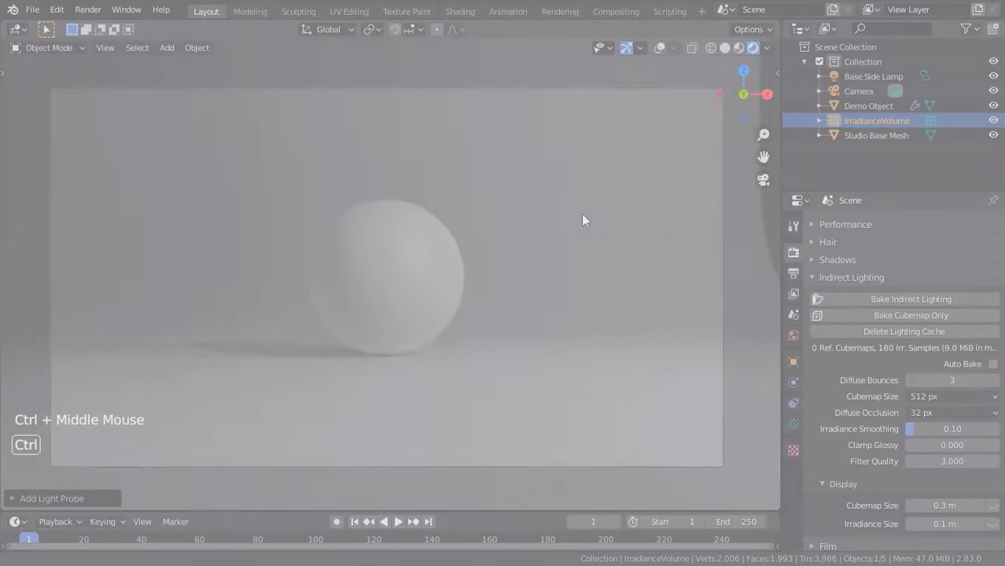
pyautogui.keyDown('ctrl'); pyautogui.moveTo(581, 214); pyautogui.dragTo(579, 206, button='middle'); pyautogui.keyUp('ctrl')
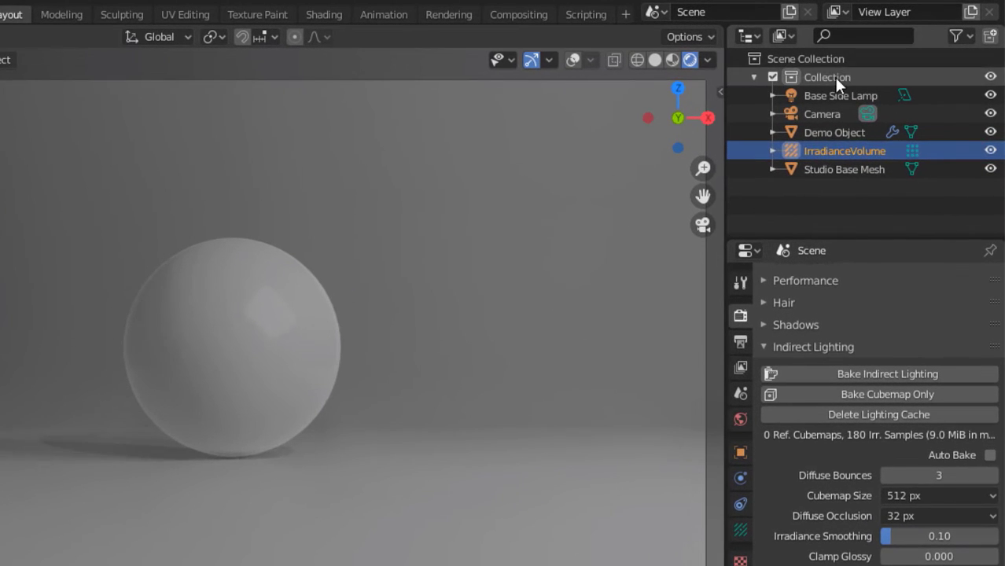
# - Rename the collection holding the studio objects to "One Side Lamp Lighting"
pyautogui.doubleClick(874, 61)
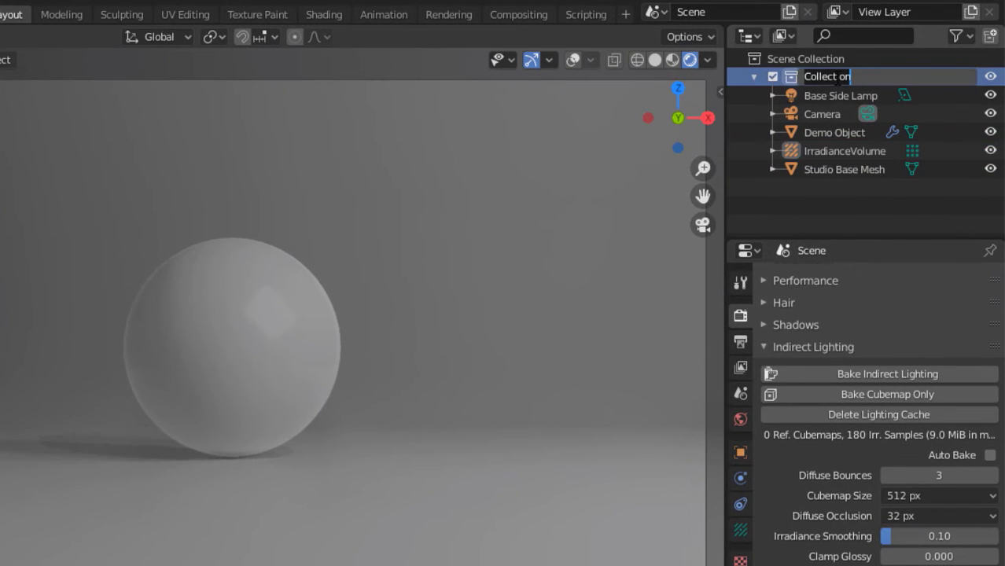
pyautogui.write('One Side Lamp ')
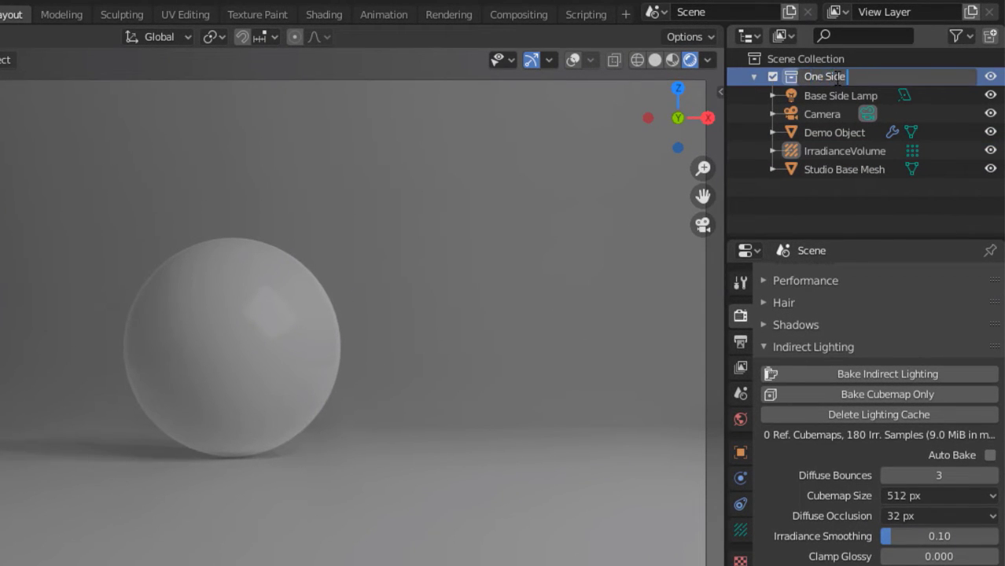
pyautogui.write('Lighting')
pyautogui.press('Return')
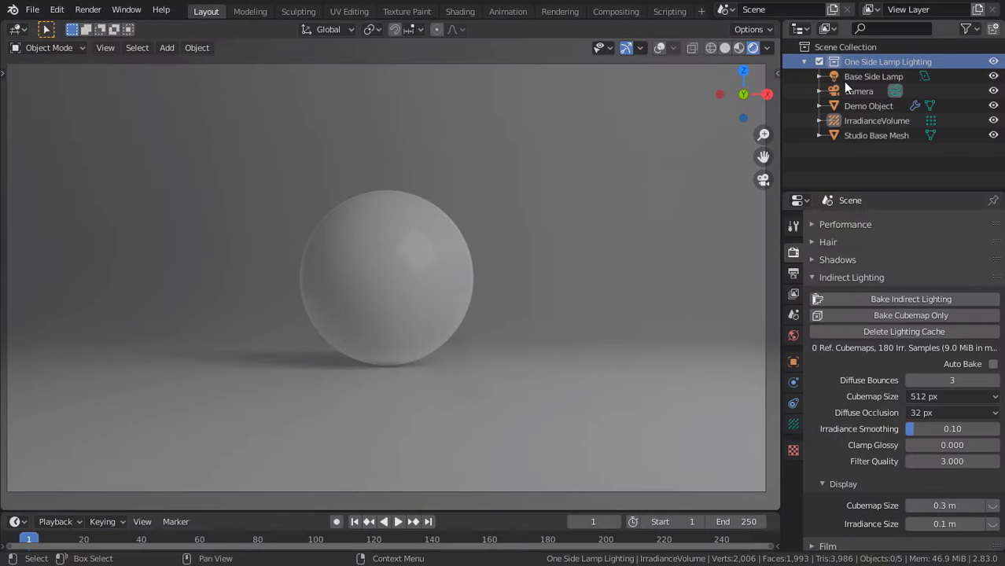
# - Switch to solid shading, show the viewport overlays and leave the camera view for a perspective overview of the studio
pyautogui.press('z')
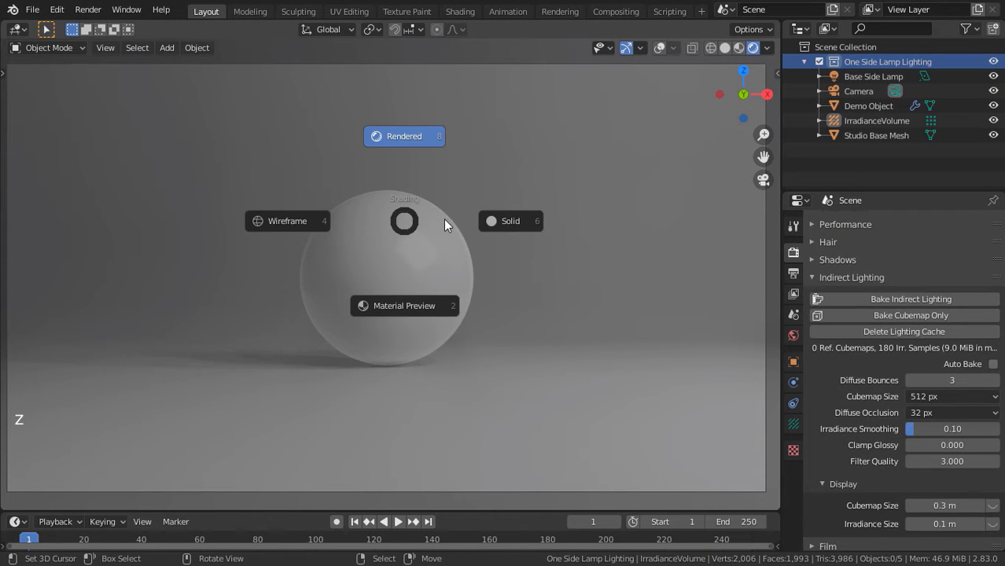
pyautogui.click(496, 218)
pyautogui.scroll(-1, 497, 219)
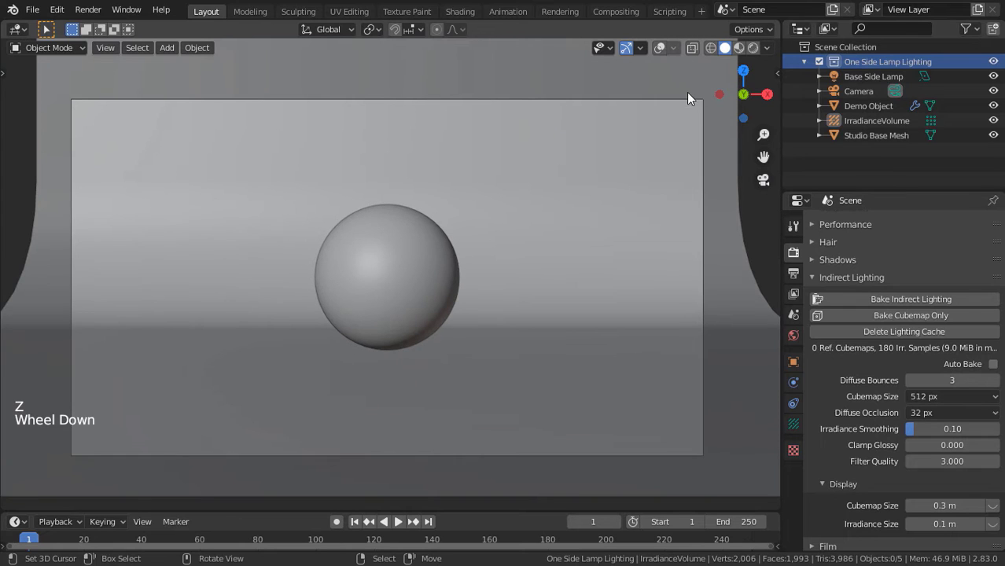
pyautogui.click(660, 47)
pyautogui.moveTo(503, 180); pyautogui.dragTo(483, 215, button='middle')
pyautogui.scroll(-4, 460, 215)
pyautogui.scroll(-1, 459, 214)
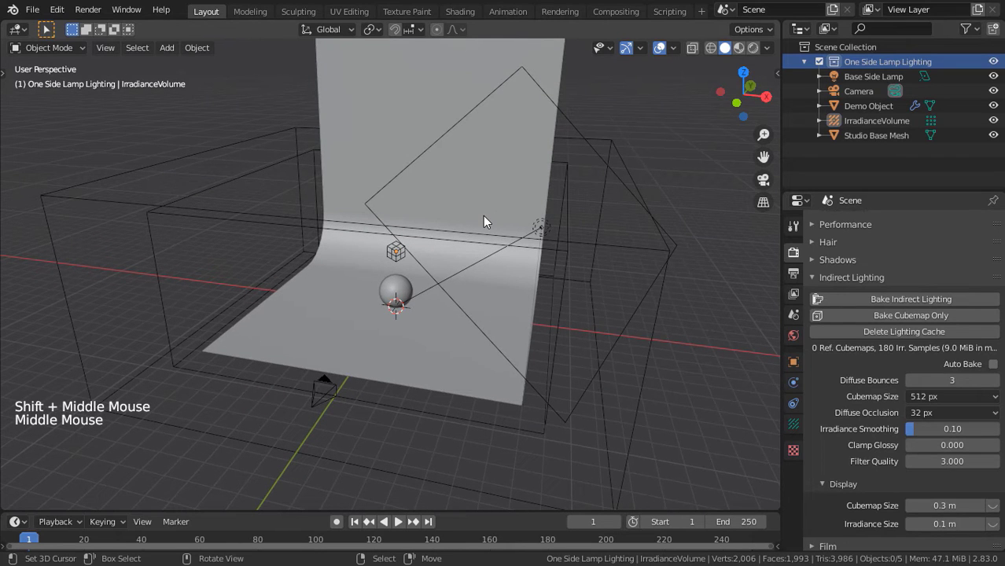
# - Link all the scene's objects to a new collection named "Side Lamp with Point Fill Lamp Lighting"
pyautogui.press('a')
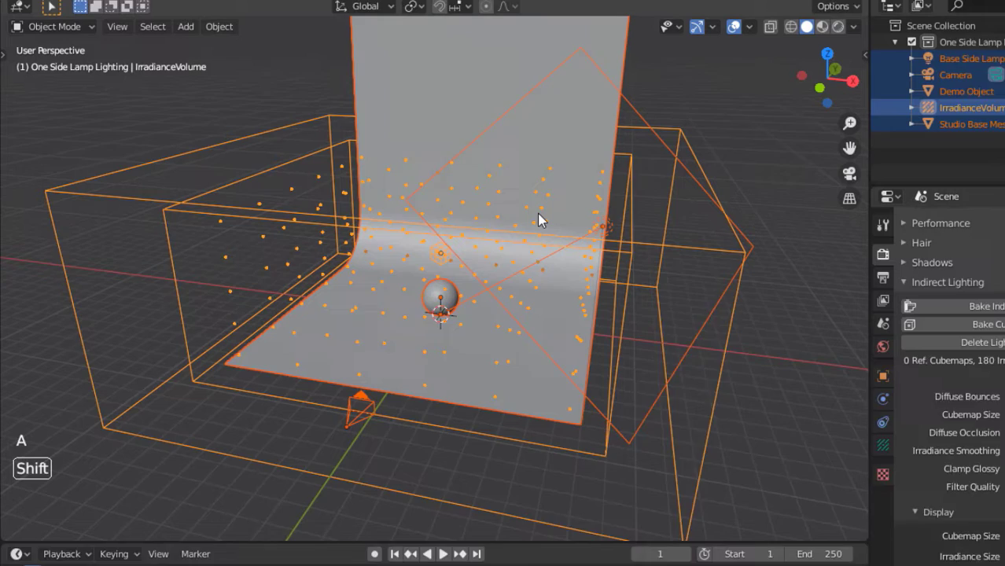
pyautogui.hotkey('shift', 'm')
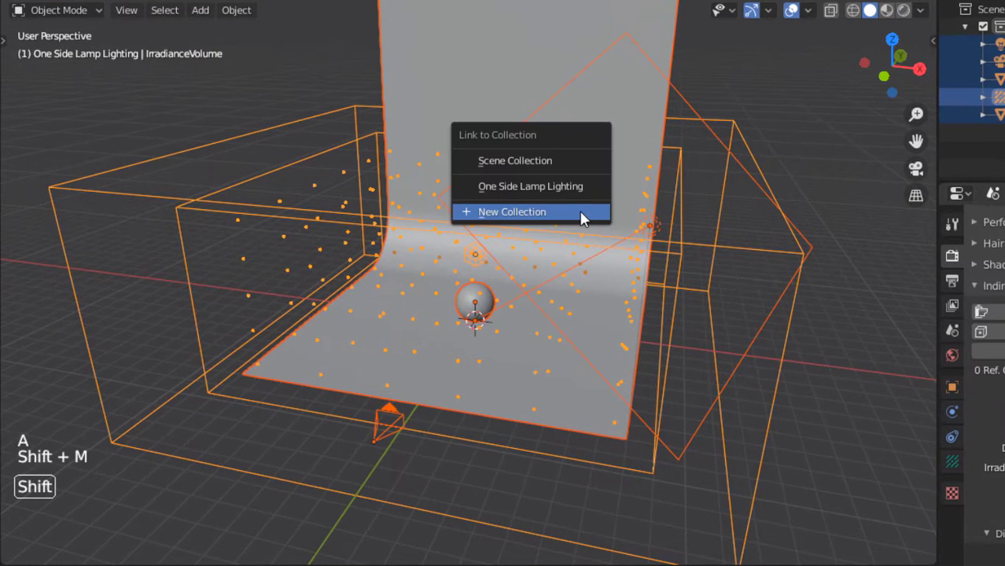
pyautogui.click(581, 212)
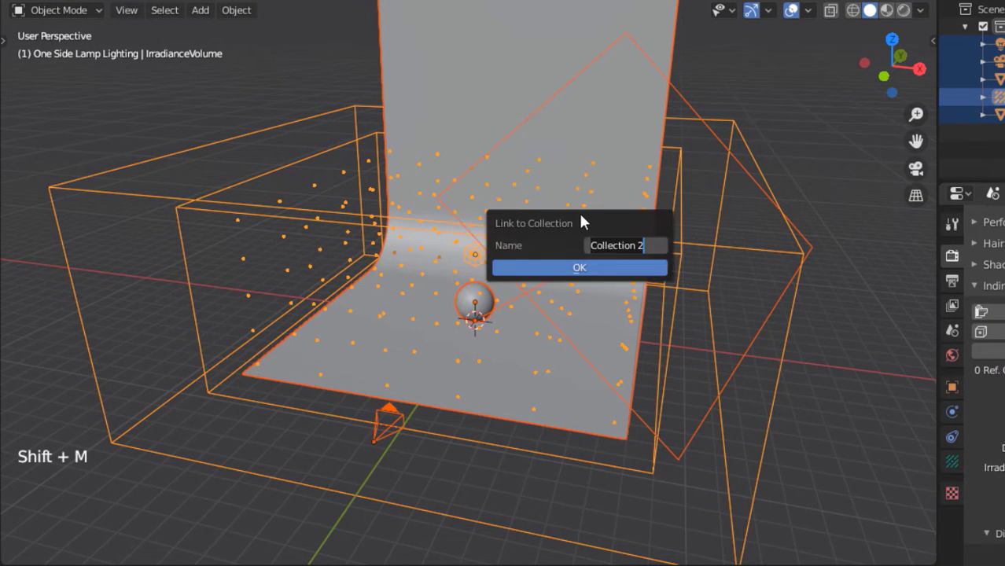
pyautogui.write('S')
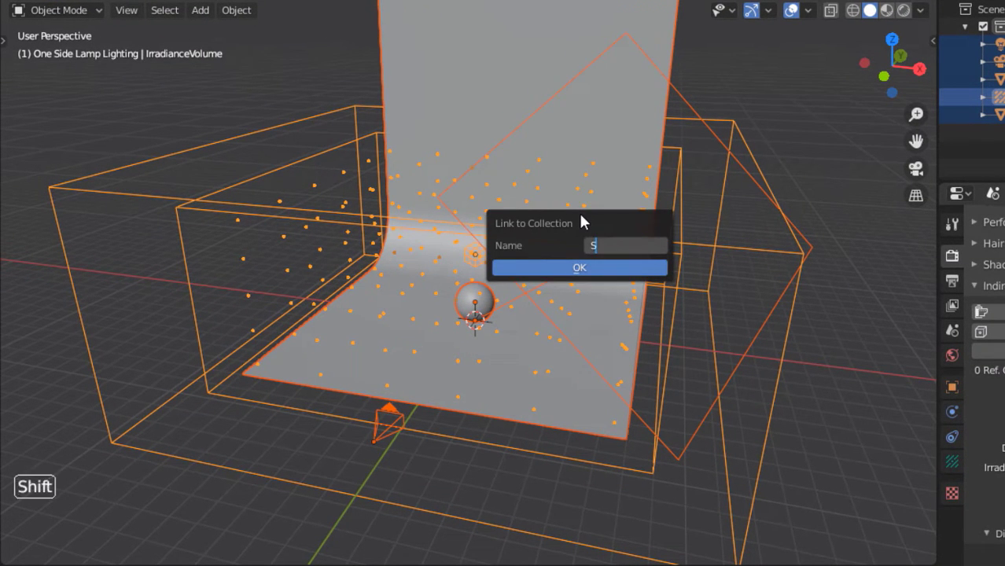
pyautogui.write('ide Lamp')
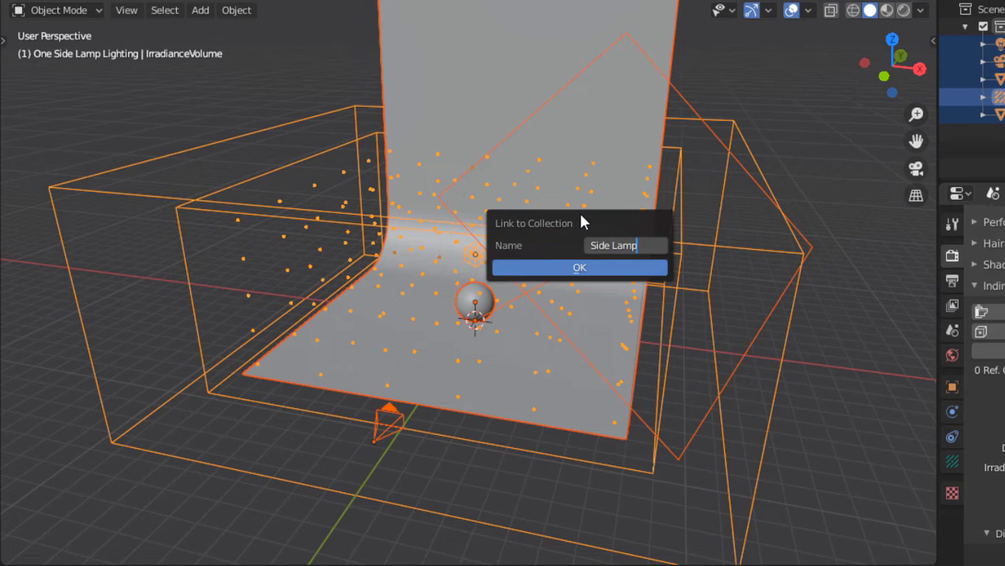
pyautogui.write(' with Point Fill La')
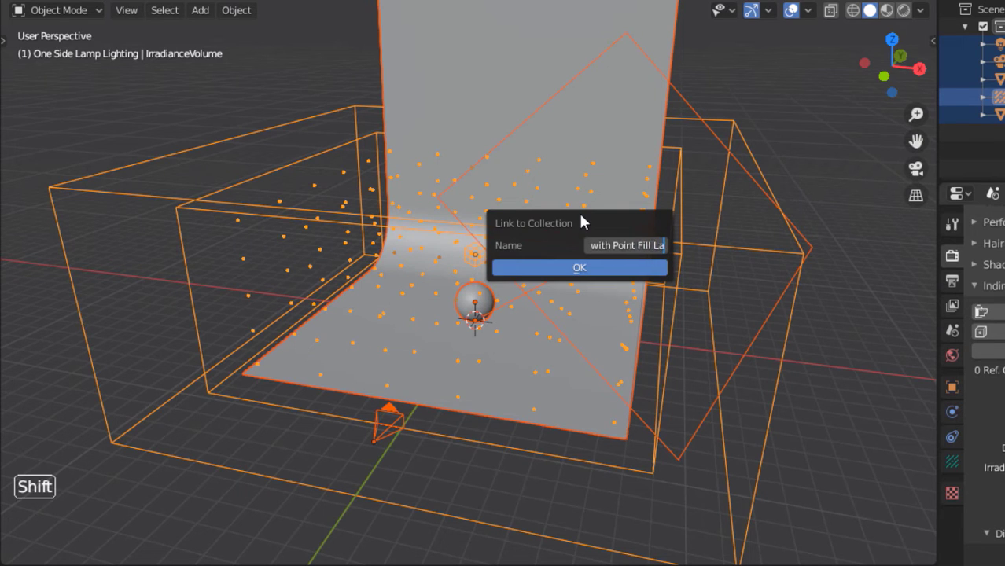
pyautogui.write('mp Lighting')
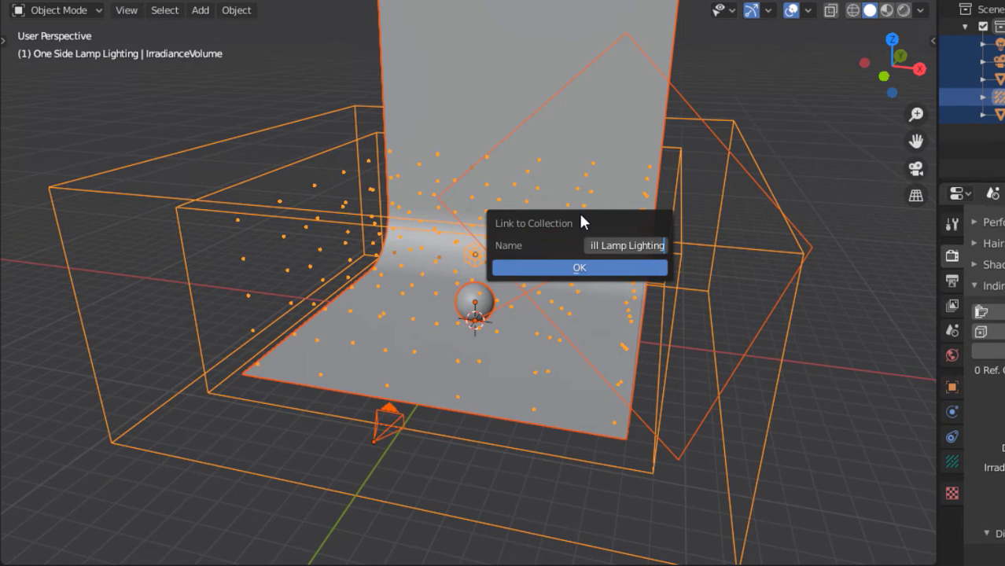
pyautogui.press('Return')
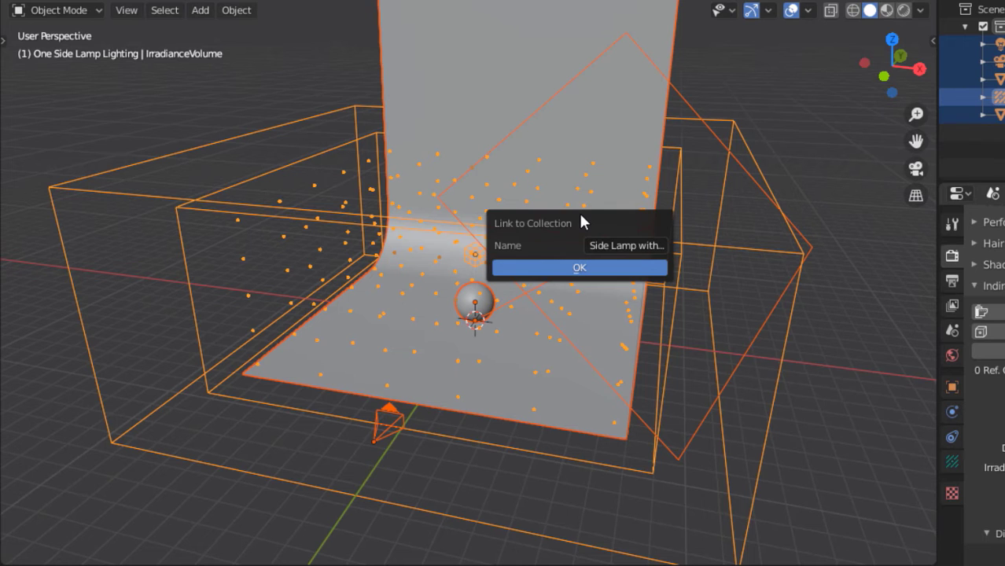
pyautogui.press('Return')
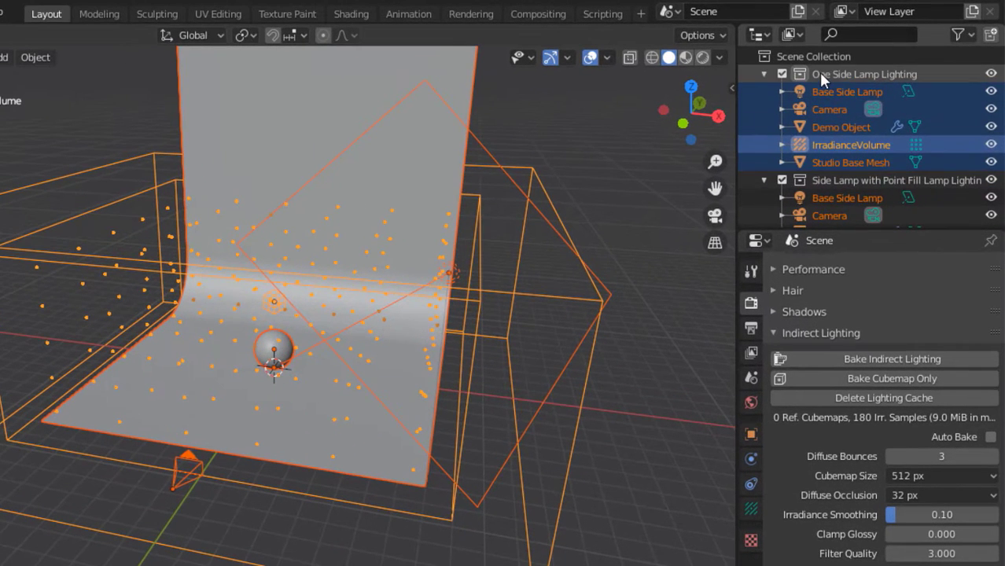
# - Exclude the "One Side Lamp Lighting" collection from the view layer and select the camera in the new collection
pyautogui.click(836, 61)
pyautogui.click(782, 74)
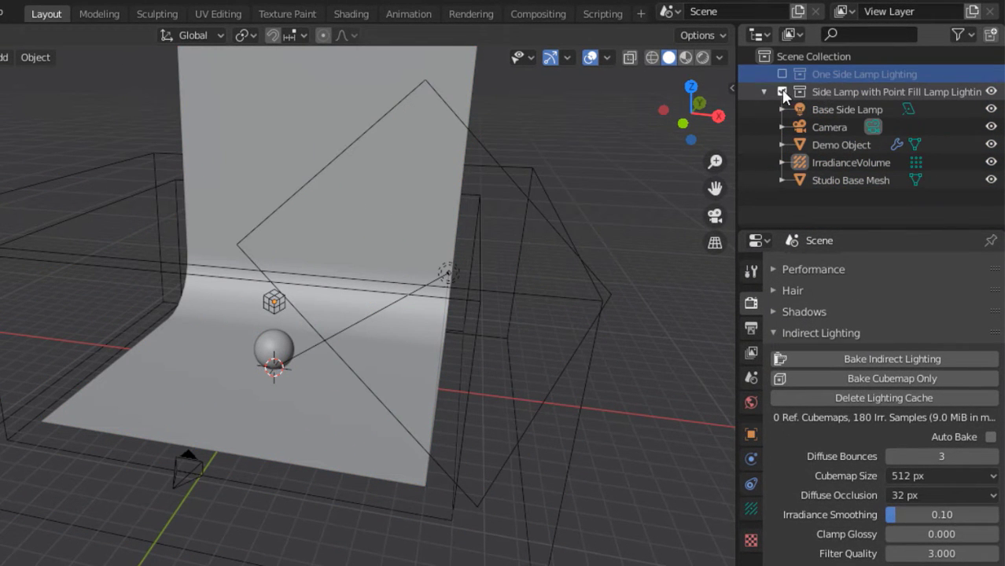
pyautogui.click(814, 110)
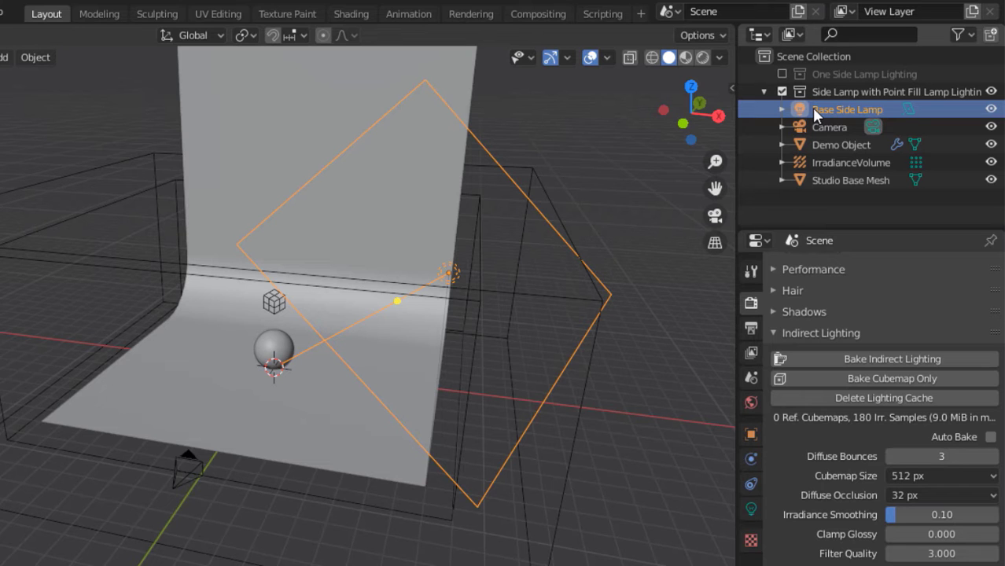
pyautogui.doubleClick(810, 124)
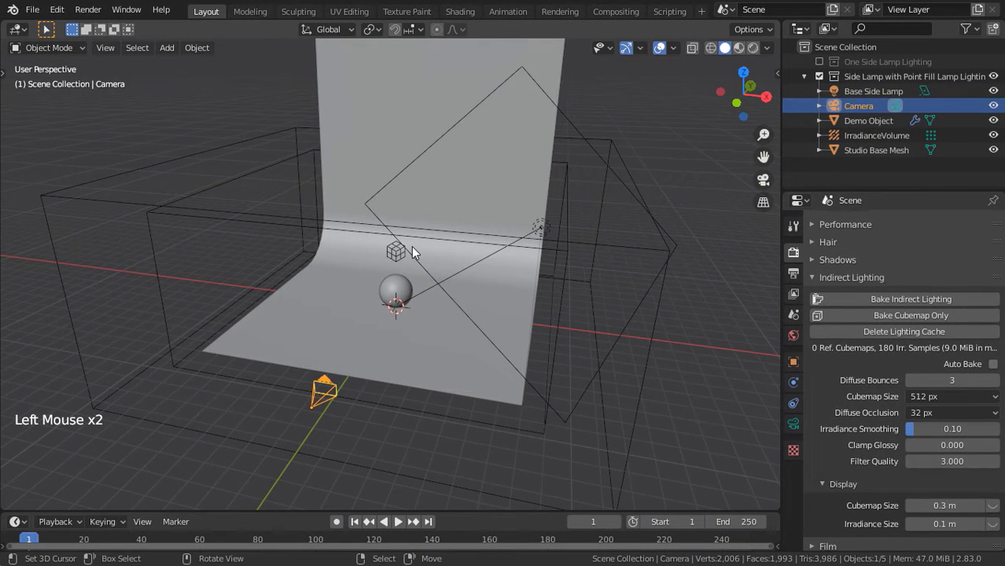
# - Delete the baked lighting cache and show the scene through the camera in rendered shading
pyautogui.moveTo(417, 267); pyautogui.dragTo(670, 331, button='middle')
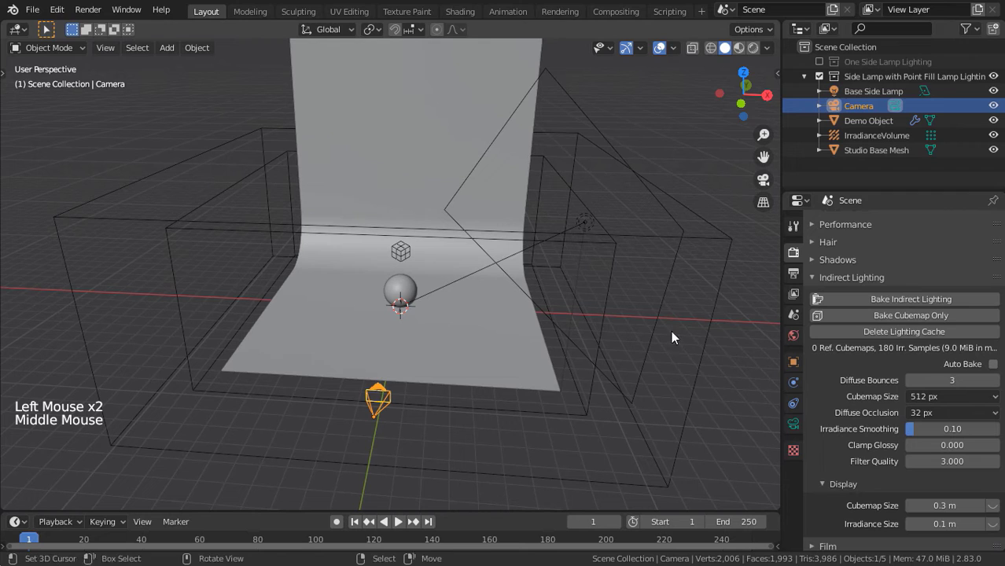
pyautogui.click(864, 333)
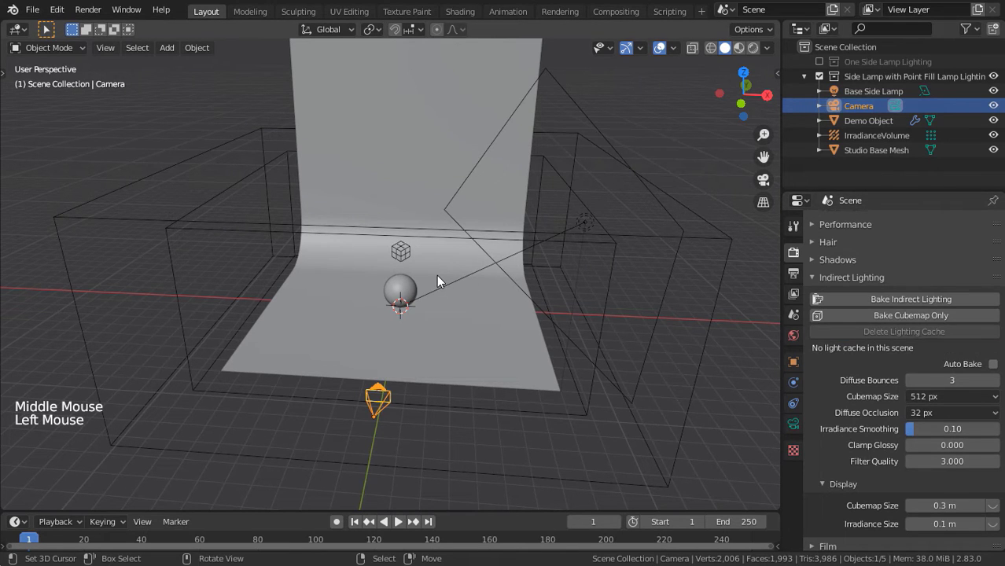
pyautogui.press('z')
pyautogui.moveTo(432, 274)
pyautogui.mouseDown(button='middle')
pyautogui.moveTo(508, 236)
pyautogui.moveTo(391, 252)
pyautogui.mouseUp(button='middle')
pyautogui.scroll(3, 429, 250)
pyautogui.press('KP_0')
pyautogui.scroll(3, 426, 240)
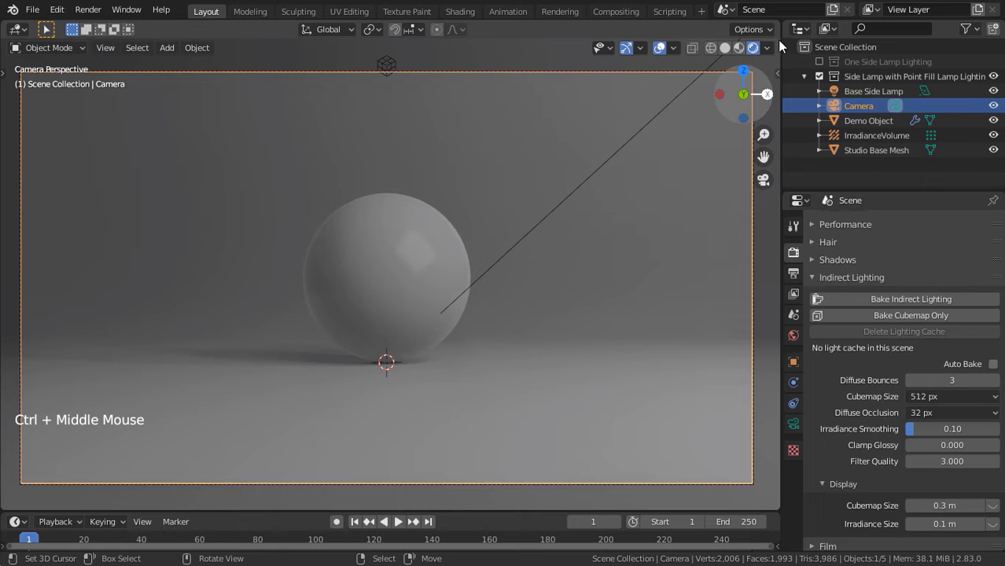
# - Split the 3D viewport in two, with a rendered camera view without overlays beside a solid-shaded perspective view of the studio
pyautogui.moveTo(778, 24); pyautogui.dragTo(376, 85)
pyautogui.keyDown('ctrl'); pyautogui.moveTo(272, 221); pyautogui.dragTo(276, 238, button='middle'); pyautogui.keyUp('ctrl')
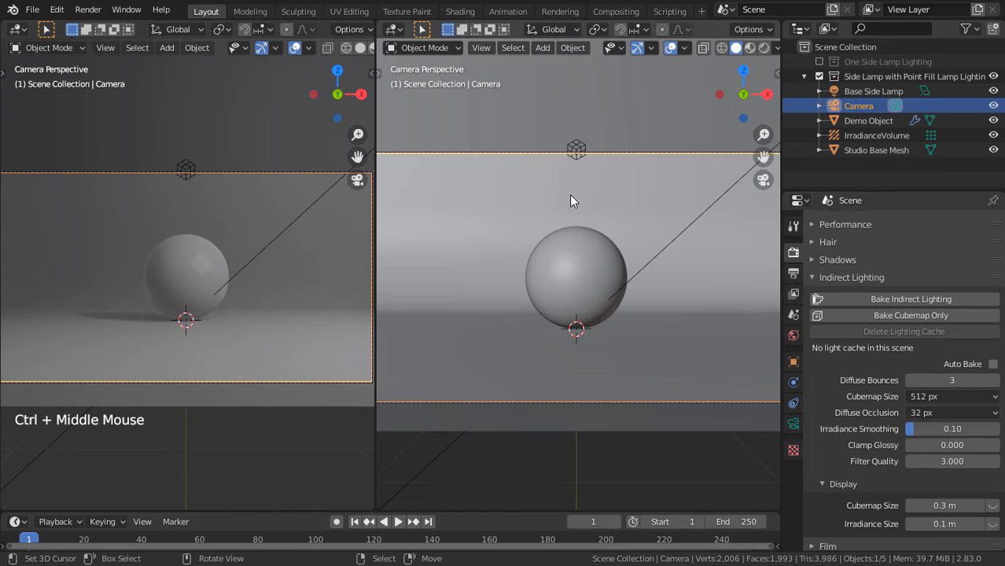
pyautogui.moveTo(570, 194); pyautogui.dragTo(547, 213, button='middle')
pyautogui.scroll(-2, 547, 214)
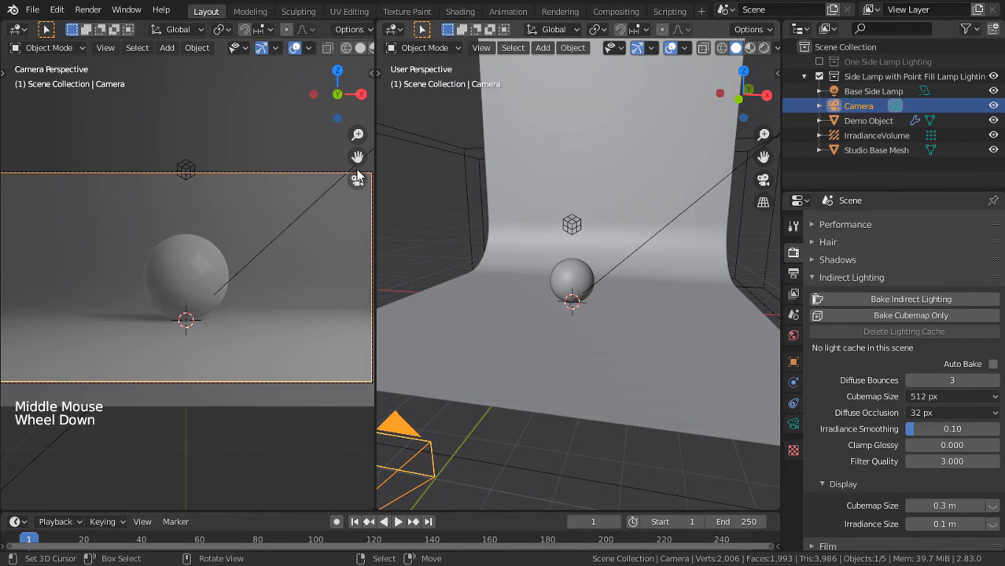
pyautogui.click(295, 47)
# - Make the "Side Lamp with Point Fill Lamp Lighting" collection active and add a point light to it
pyautogui.moveTo(559, 280); pyautogui.dragTo(588, 305, button='middle')
pyautogui.scroll(-3, 579, 294)
pyautogui.hotkey('shift', 'a')
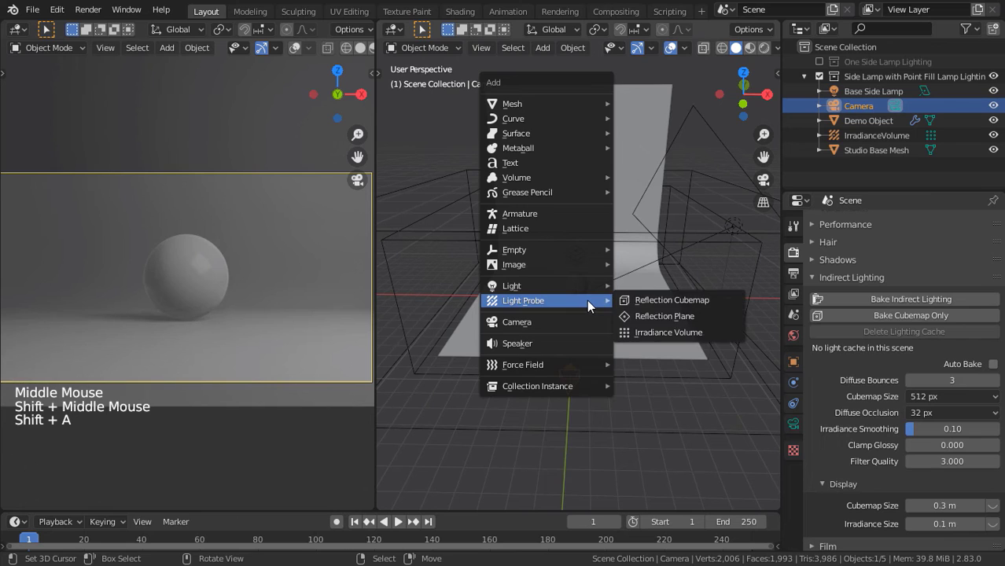
pyautogui.click(870, 104)
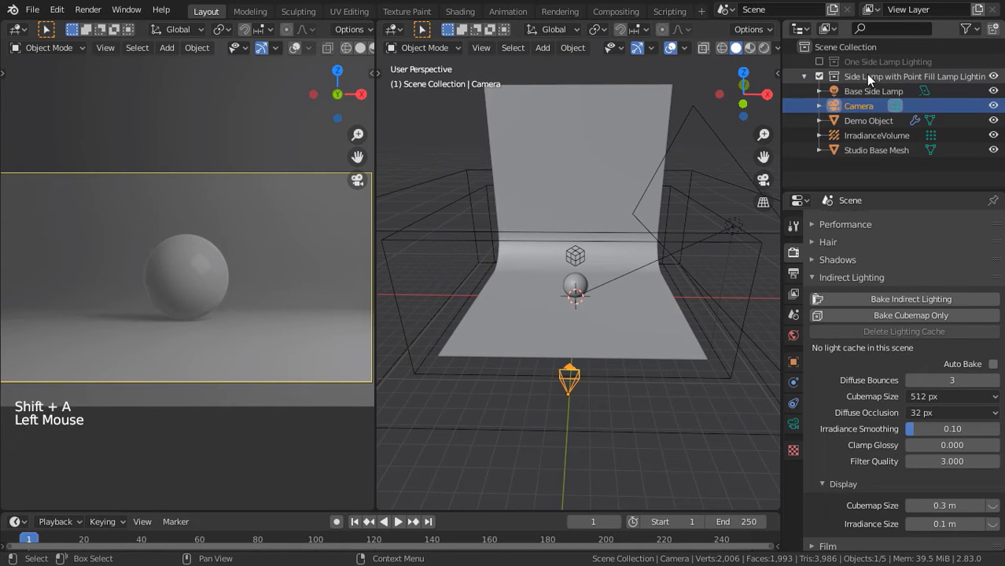
pyautogui.click(865, 75)
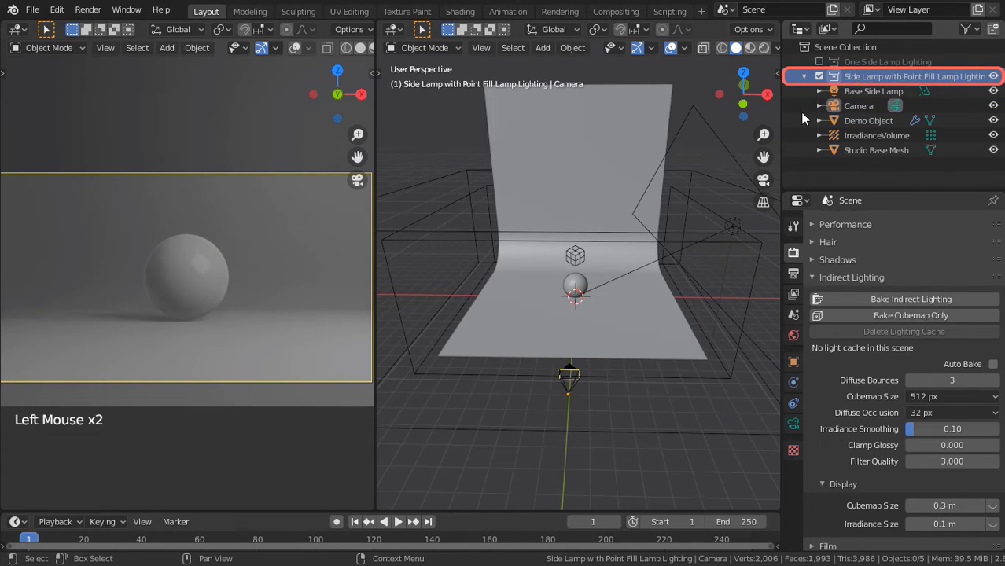
pyautogui.moveTo(602, 240); pyautogui.dragTo(603, 293, button='middle')
pyautogui.scroll(2, 618, 270)
pyautogui.hotkey('shift', 'a')
pyautogui.moveTo(585, 279)
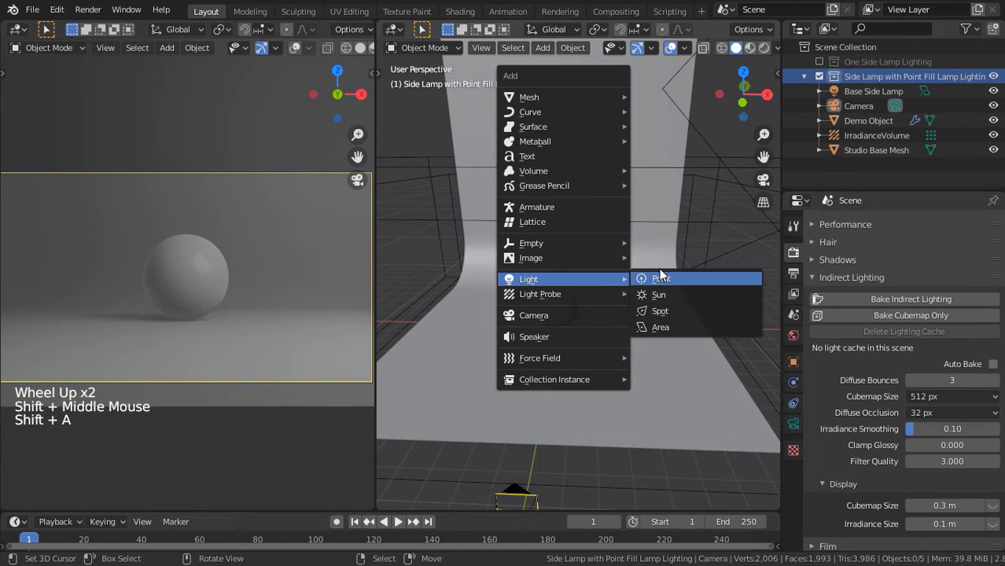
pyautogui.click(662, 279)
# - Set the point light's location to X -4 m and Z 8 m
pyautogui.press('n')
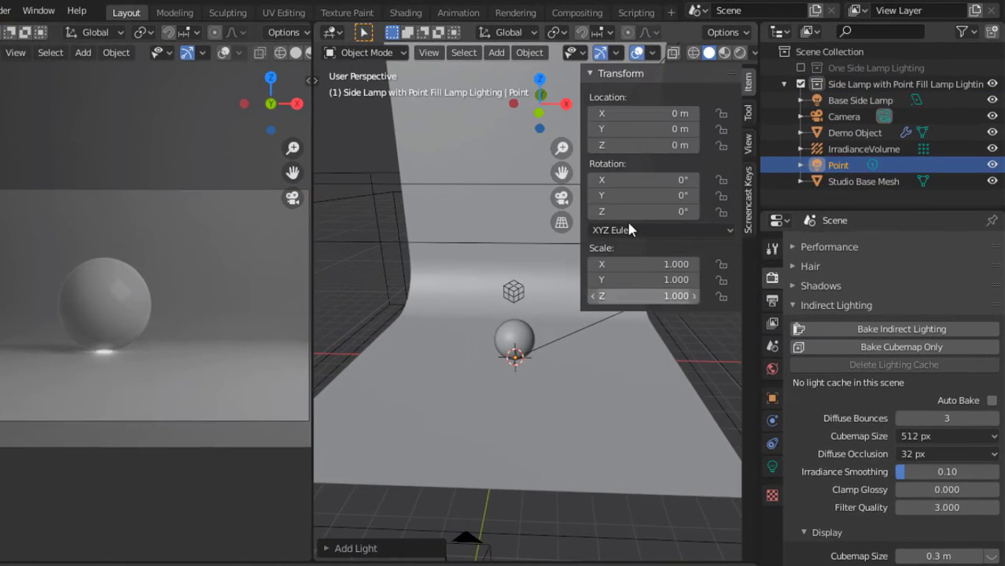
pyautogui.click(676, 103)
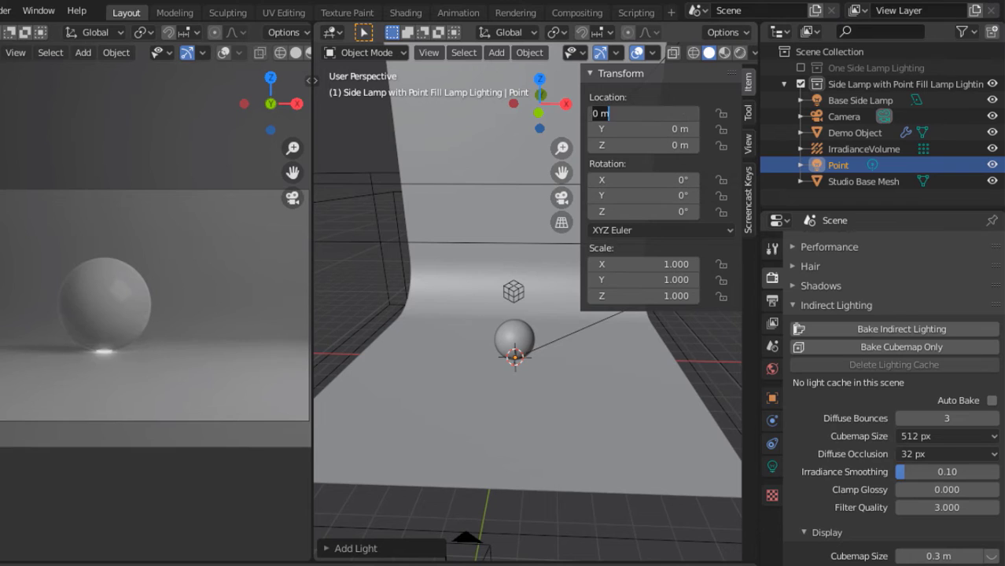
pyautogui.write('-4')
pyautogui.press('Return')
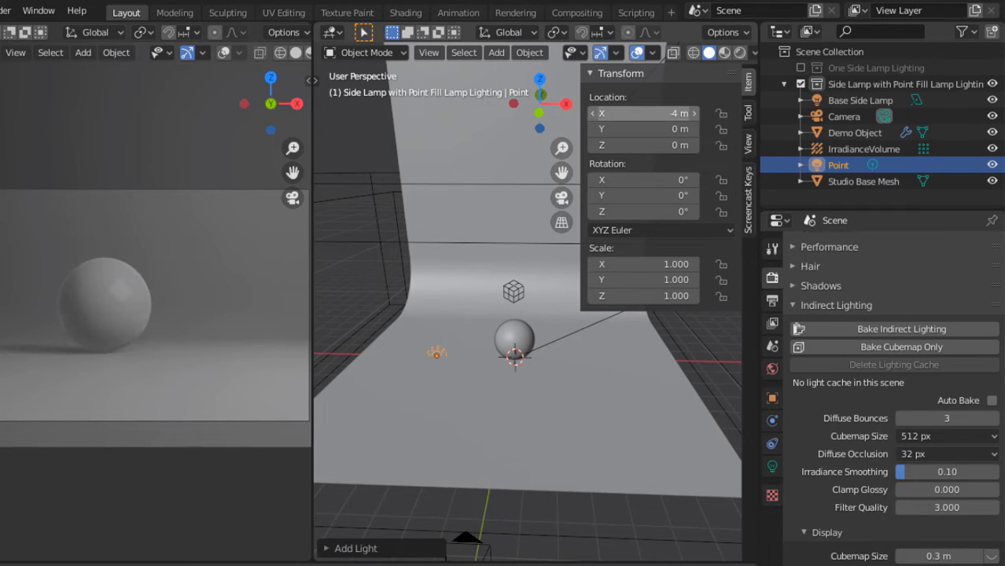
pyautogui.click(660, 145)
pyautogui.write('8')
pyautogui.press('Return')
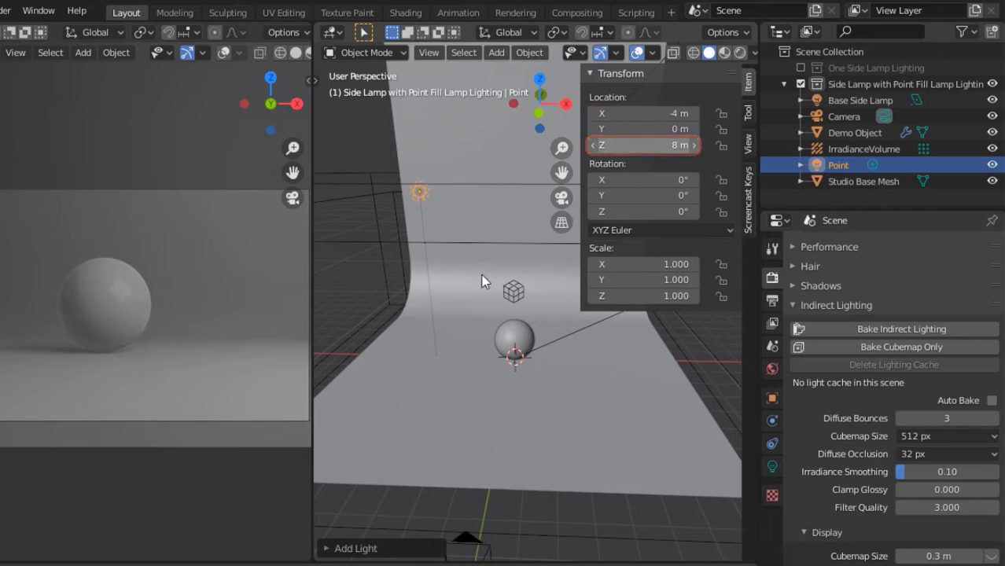
pyautogui.press('n')
# - Set the point light's power to 150 W and its radius to 4 m
pyautogui.press('KP_Decimal')
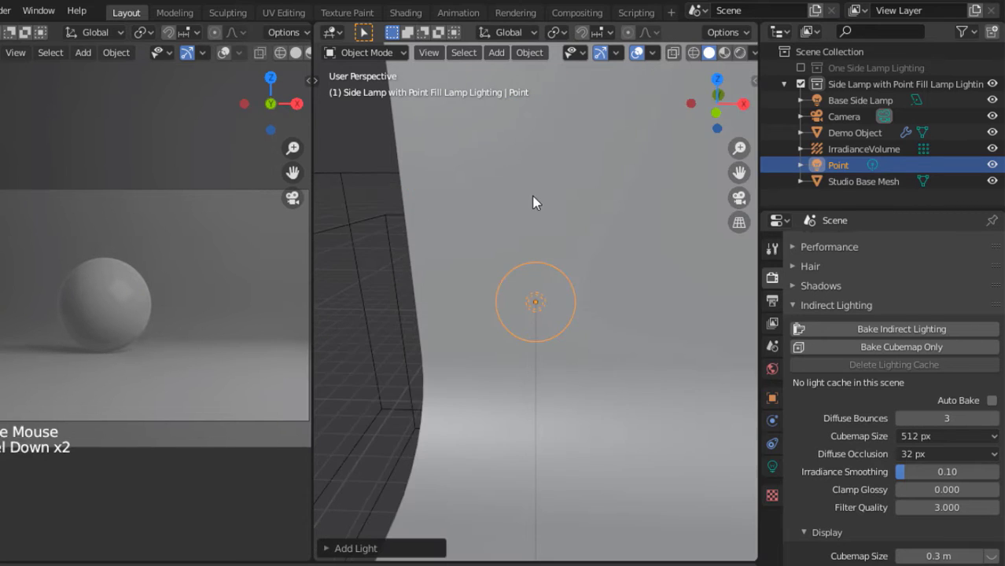
pyautogui.keyDown('ctrl'); pyautogui.moveTo(534, 203); pyautogui.dragTo(582, 324, button='middle'); pyautogui.keyUp('ctrl')
pyautogui.keyDown('shift'); pyautogui.moveTo(623, 327); pyautogui.dragTo(607, 310, button='middle'); pyautogui.keyUp('shift')
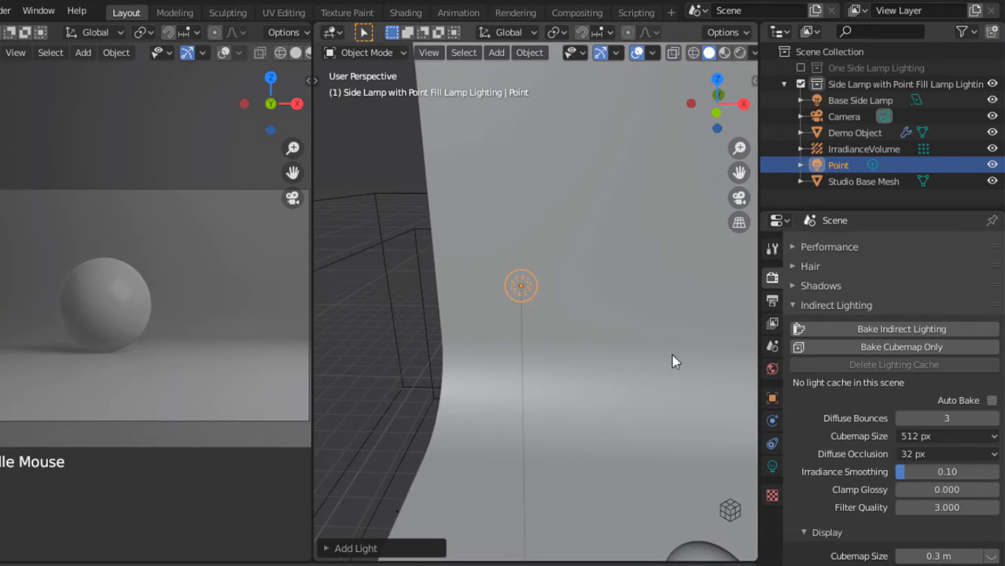
pyautogui.click(770, 458)
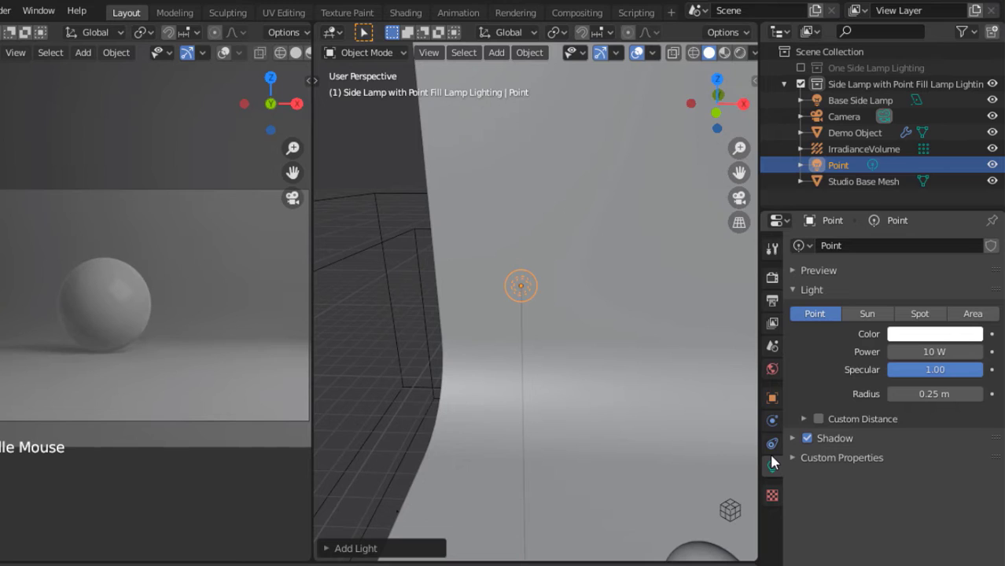
pyautogui.click(907, 348)
pyautogui.write('150')
pyautogui.press('Return')
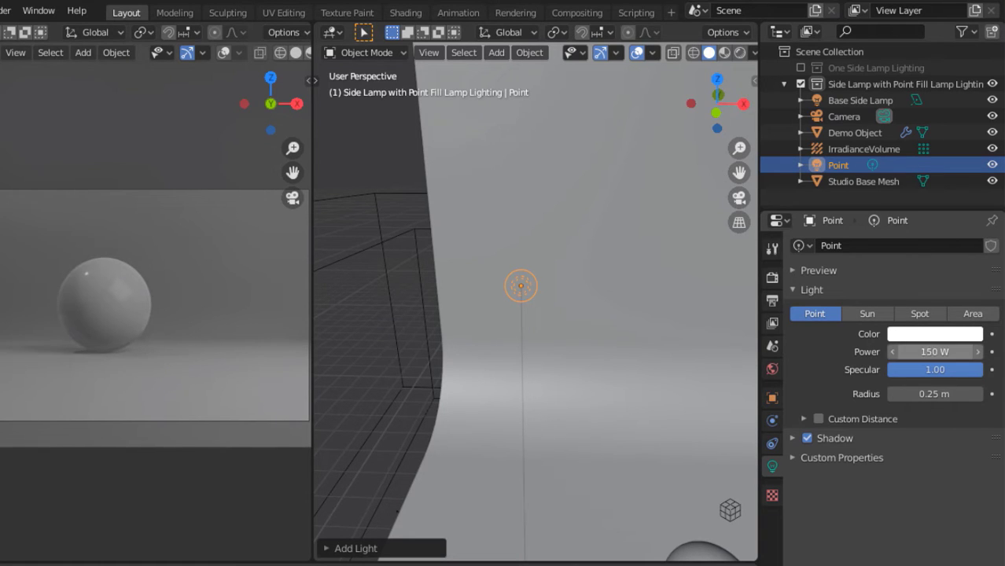
pyautogui.click(916, 391)
pyautogui.write('4')
pyautogui.press('Return')
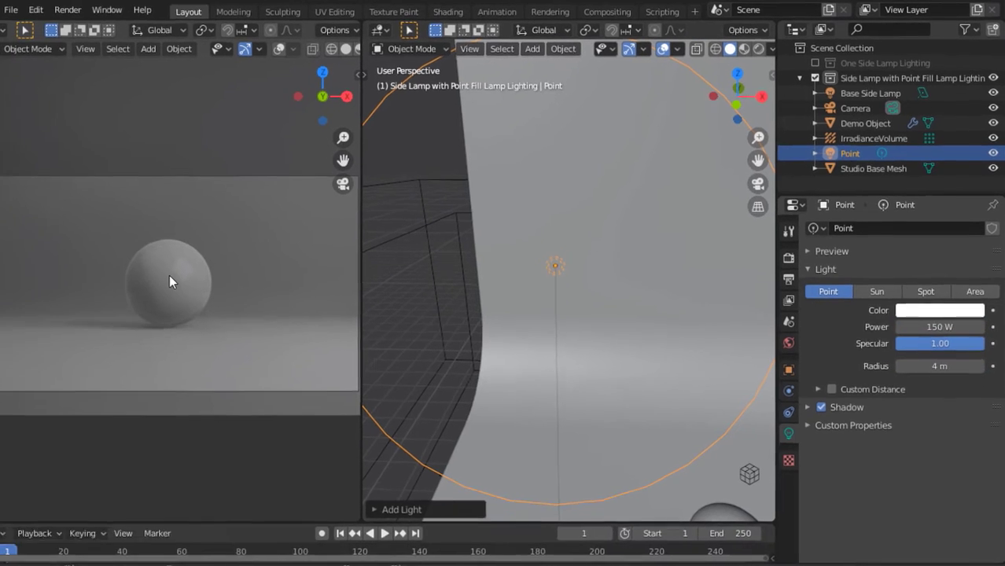
# - Inspect the fill light's reflection on the demo sphere up close and set the point light's specular to 0.20
pyautogui.rightClick(105, 304)
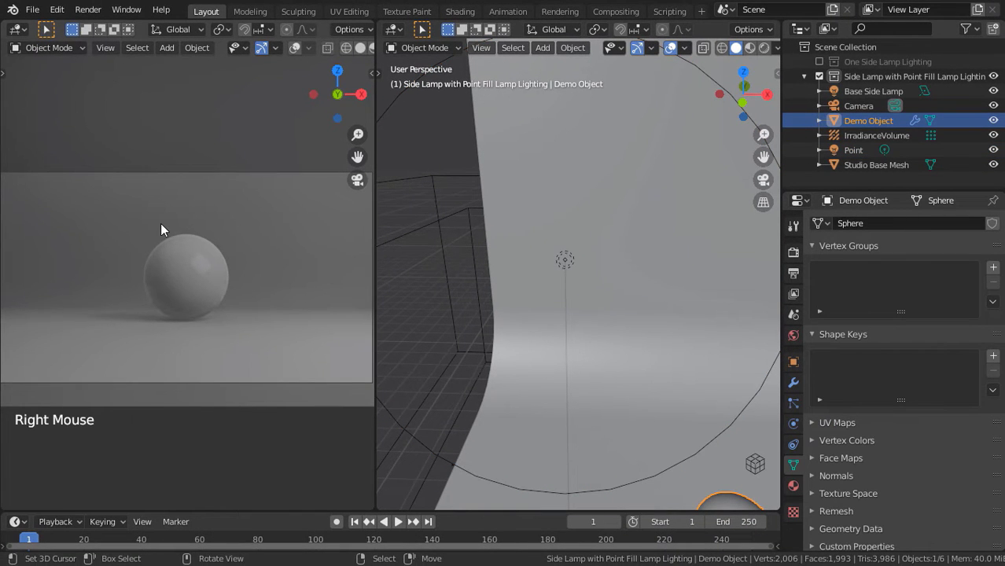
pyautogui.keyDown('ctrl'); pyautogui.moveTo(160, 223); pyautogui.dragTo(157, 99, button='middle'); pyautogui.keyUp('ctrl')
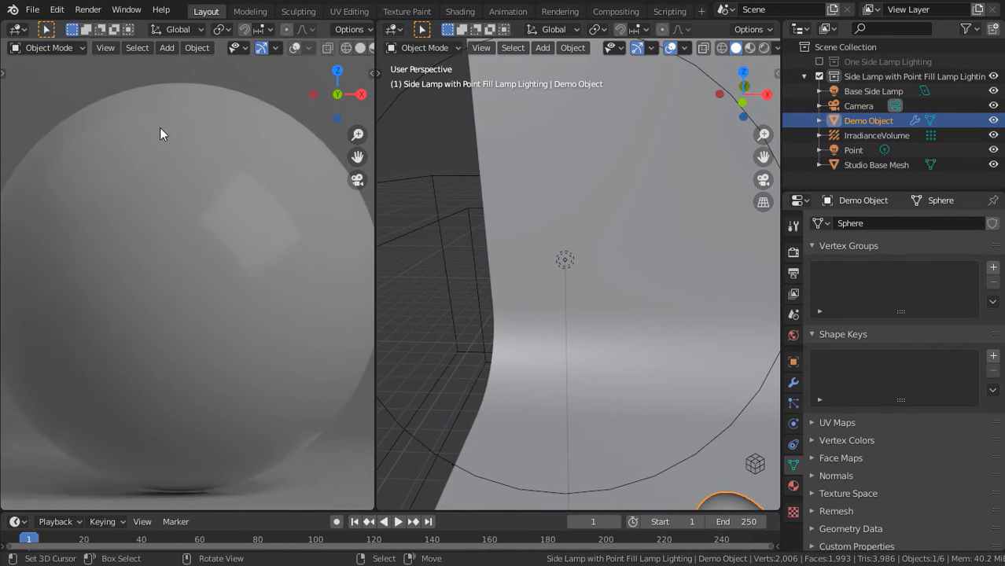
pyautogui.keyDown('shift'); pyautogui.moveTo(161, 133); pyautogui.dragTo(195, 141, button='middle'); pyautogui.keyUp('shift')
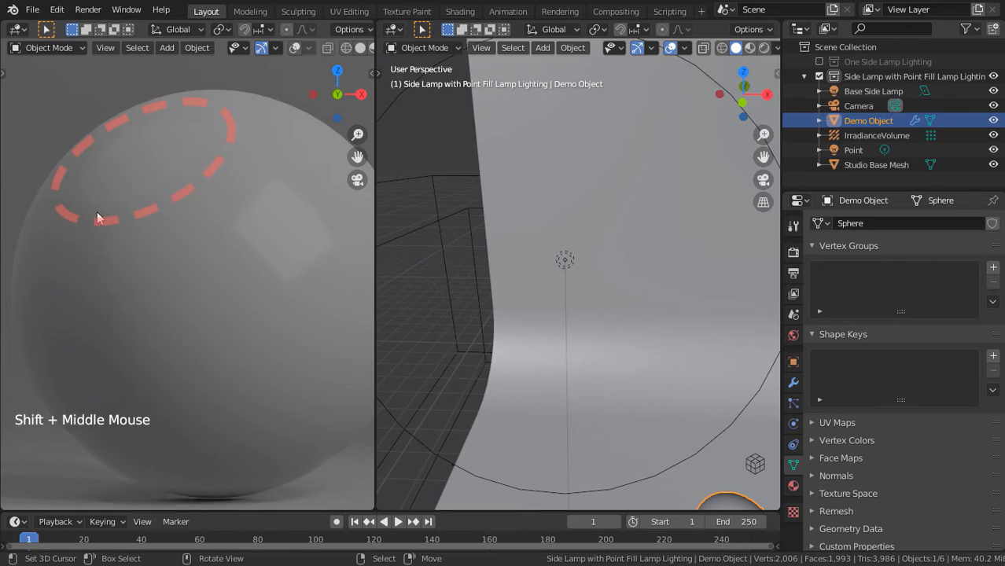
pyautogui.rightClick(564, 260)
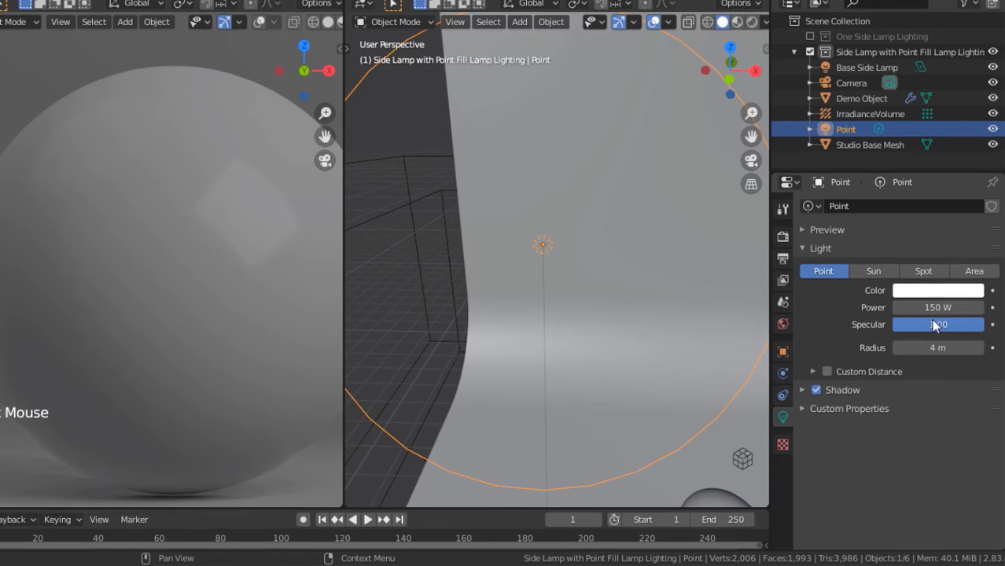
pyautogui.click(934, 326)
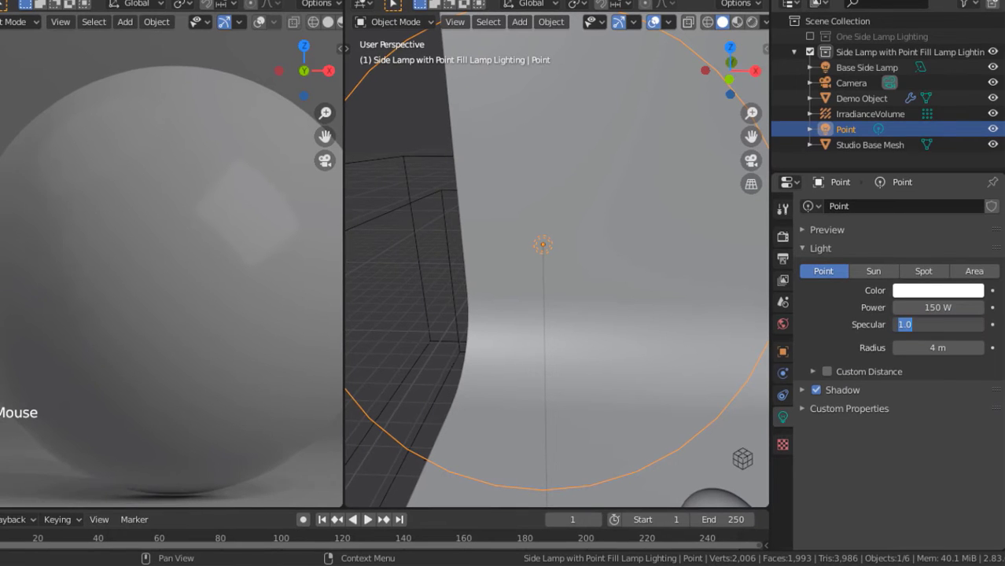
pyautogui.write('.2')
pyautogui.press('Return')
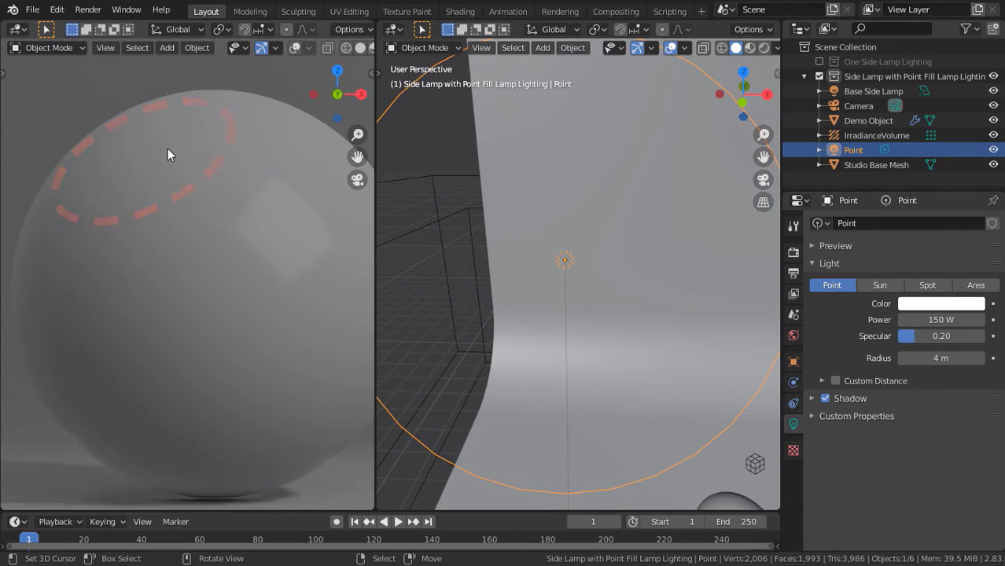
# - Merge the split viewports back into one rendered camera view and turn the viewport overlays on
pyautogui.scroll(-6, 168, 148)
pyautogui.scroll(-2, 168, 148)
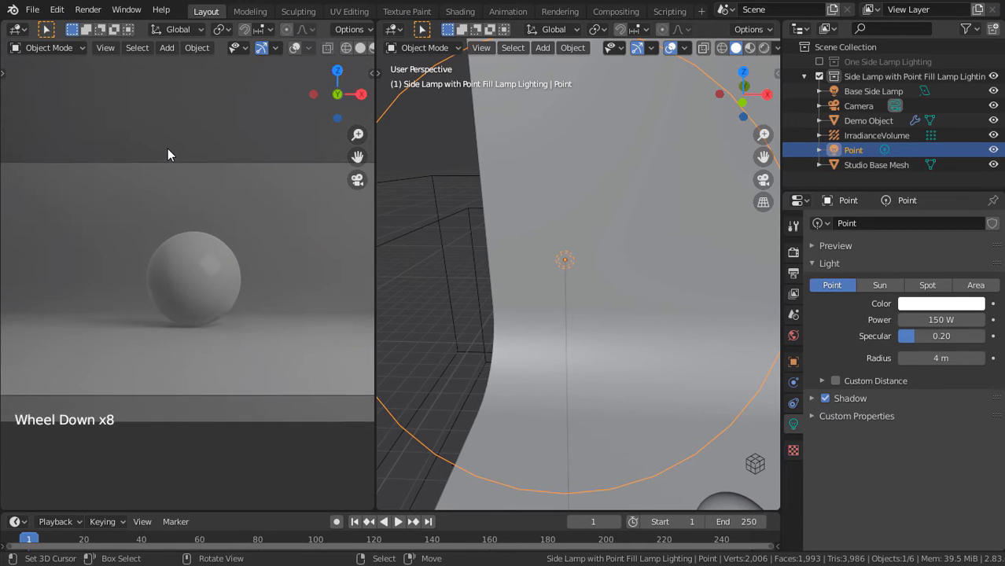
pyautogui.keyDown('ctrl'); pyautogui.moveTo(167, 149); pyautogui.dragTo(284, 174, button='middle'); pyautogui.keyUp('ctrl')
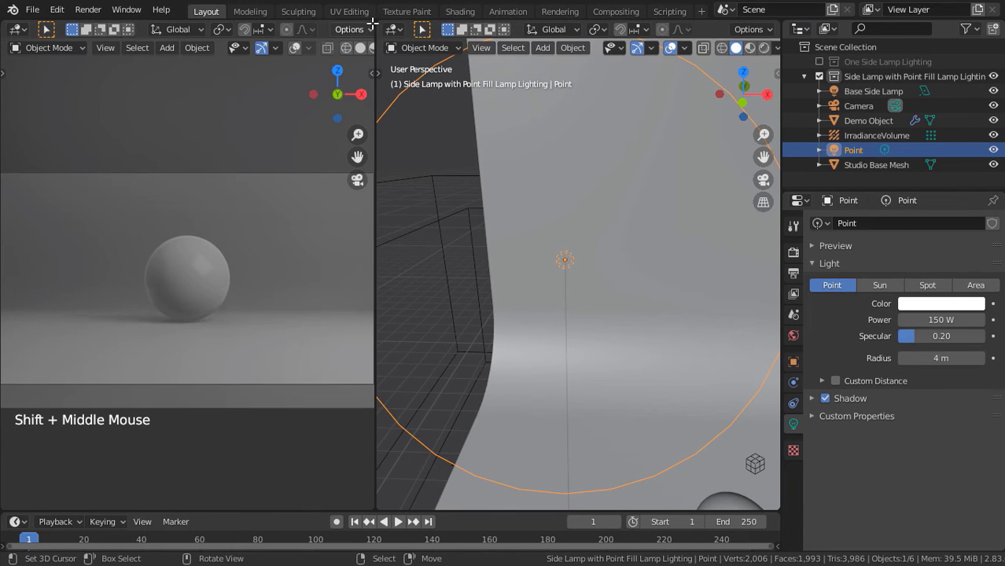
pyautogui.moveTo(377, 22); pyautogui.dragTo(454, 151)
pyautogui.keyDown('ctrl'); pyautogui.moveTo(460, 169); pyautogui.dragTo(551, 98, button='middle'); pyautogui.keyUp('ctrl')
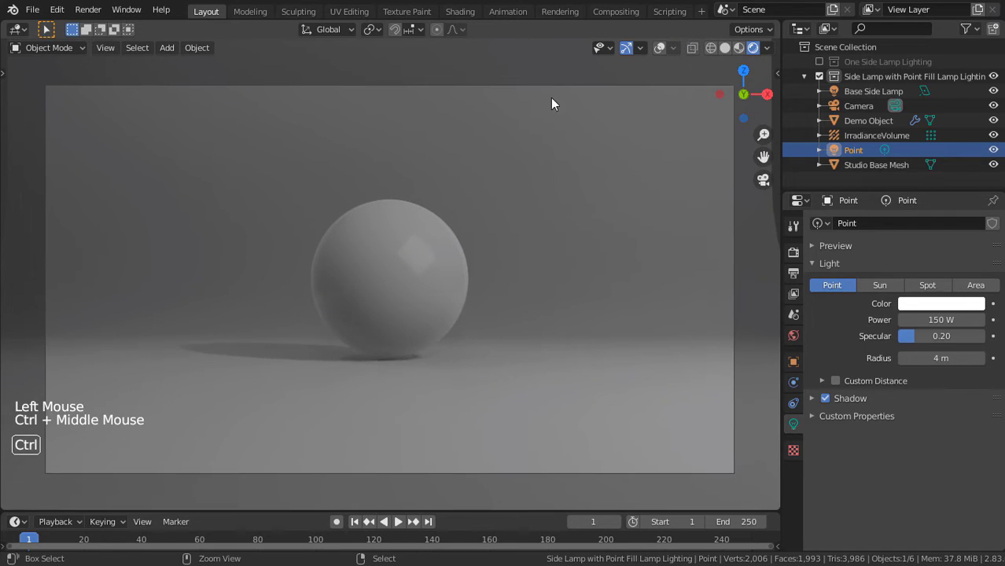
pyautogui.click(659, 48)
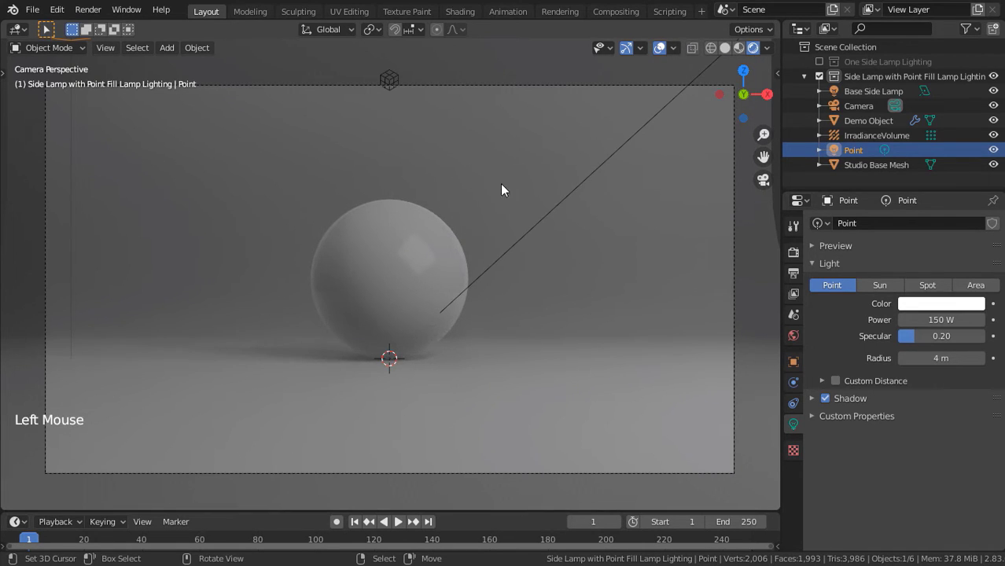
# - Bake the scene's indirect lighting while in solid shading, and return the camera view to rendered shading
pyautogui.press('z')
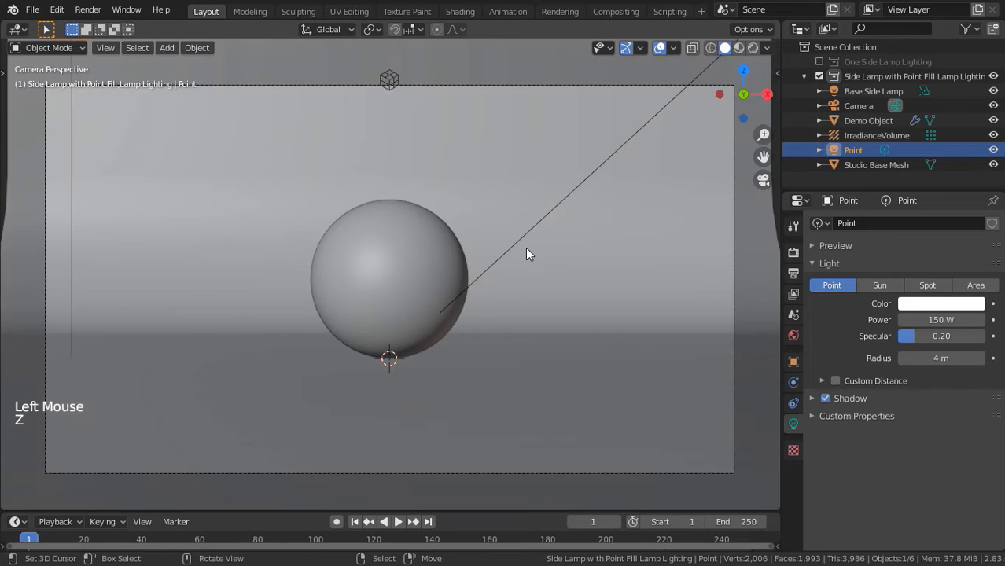
pyautogui.click(792, 252)
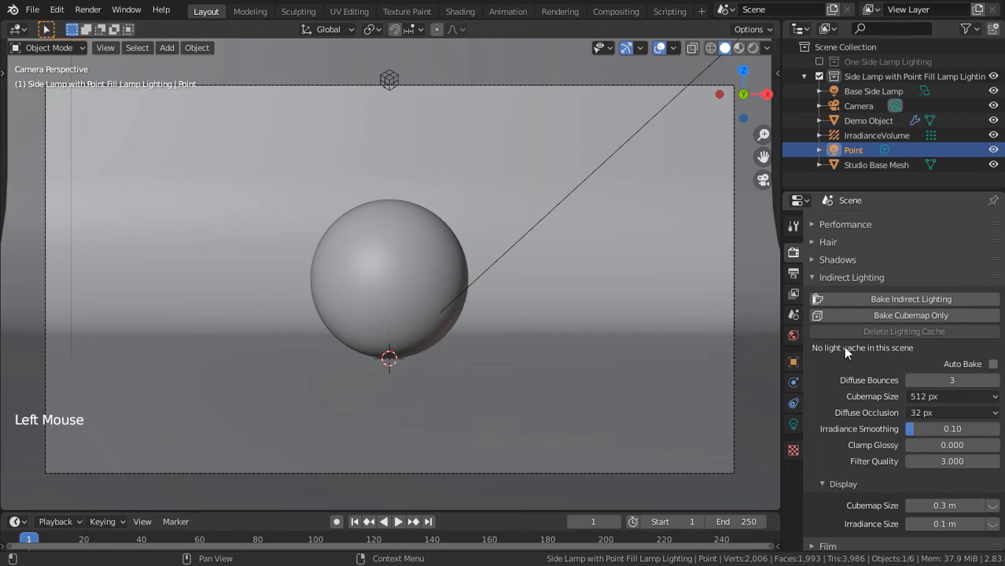
pyautogui.click(879, 300)
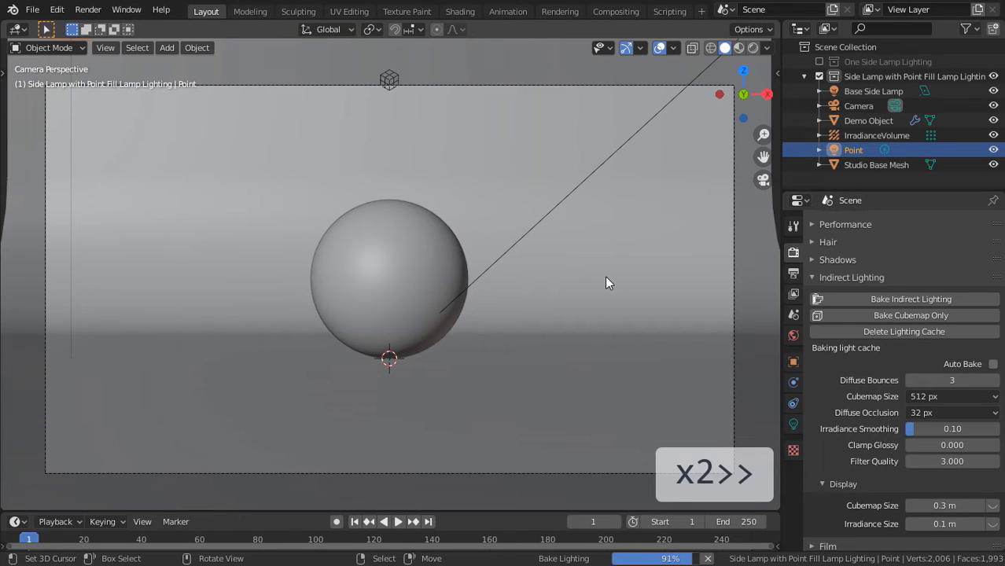
pyautogui.press('z')
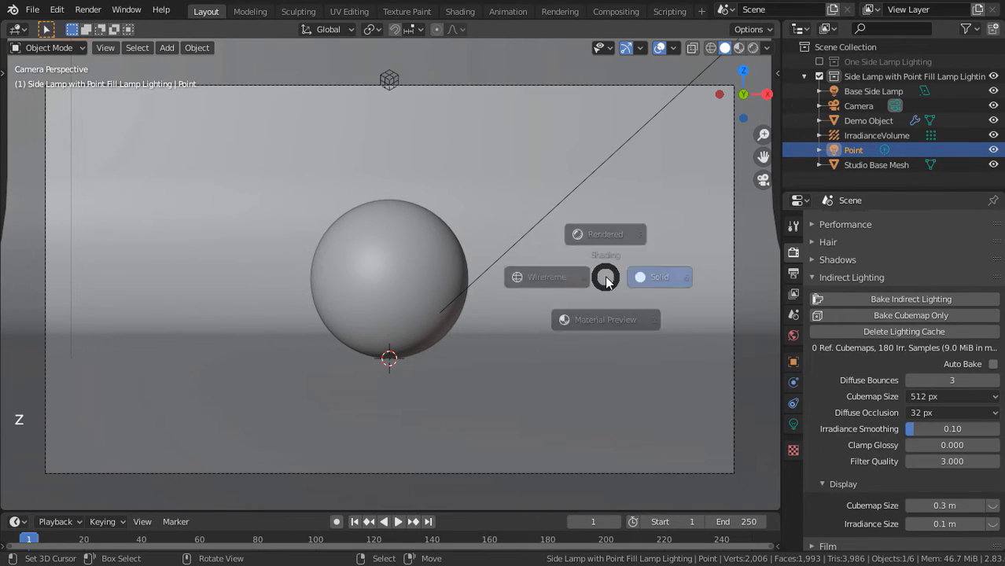
pyautogui.click(598, 200)
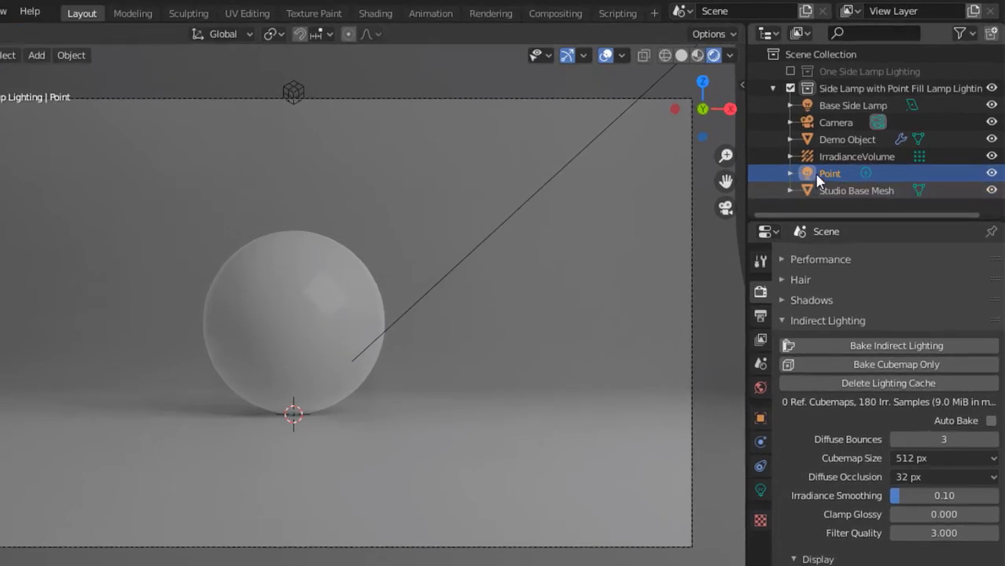
# - Rename the point light to "Point Fill Lamp"
pyautogui.doubleClick(822, 181)
pyautogui.click(842, 179)
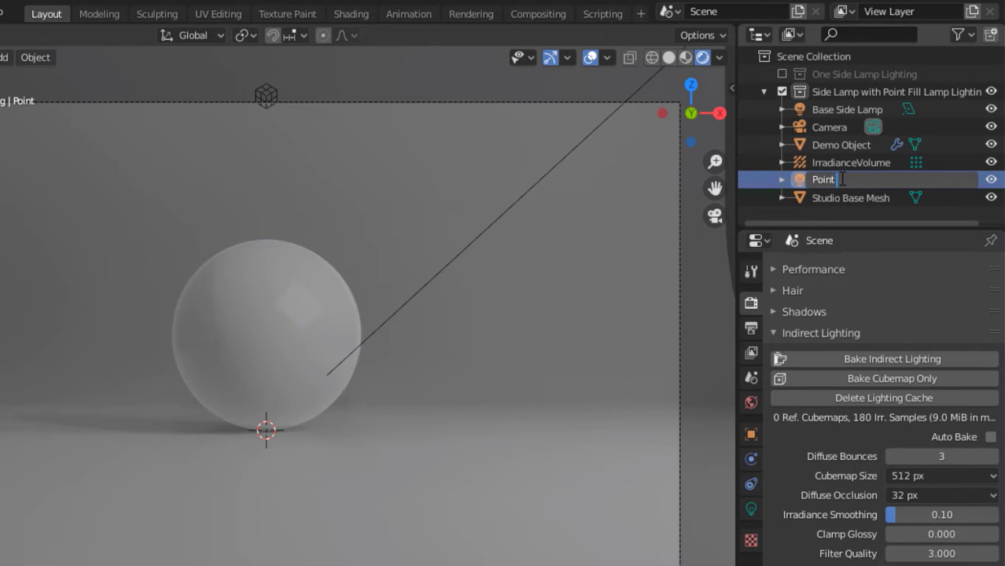
pyautogui.write('Fill Lamp')
pyautogui.press('Return')
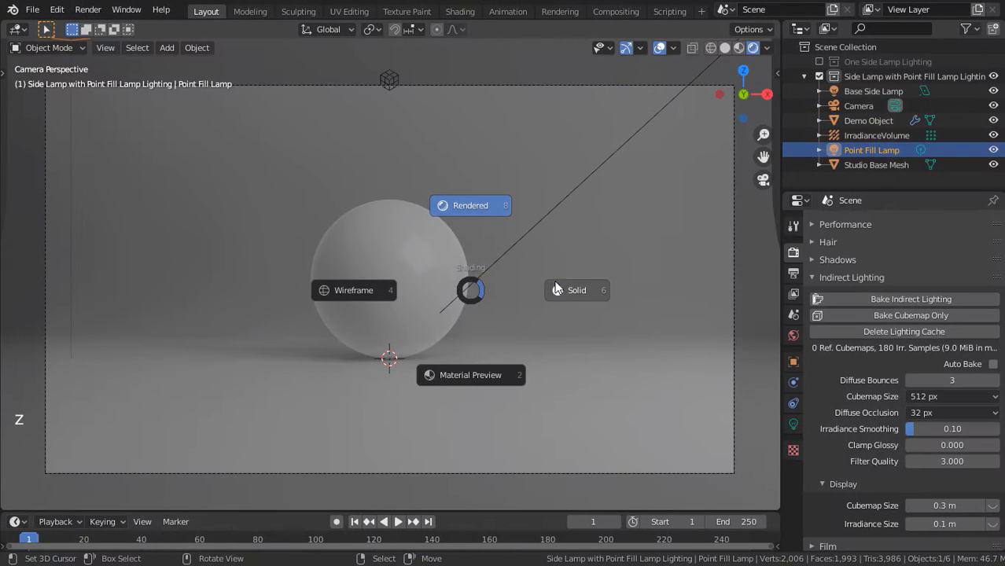
# - Examine the whole studio setup and its two lamps in solid shading from an outside perspective
pyautogui.click(559, 286)
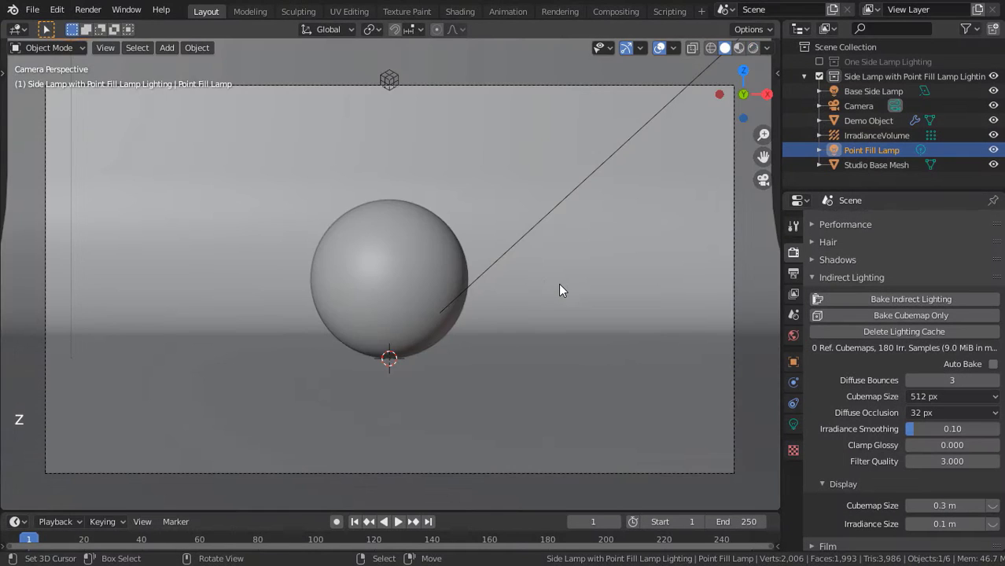
pyautogui.scroll(-2, 560, 290)
pyautogui.moveTo(518, 236); pyautogui.dragTo(431, 232, button='middle')
pyautogui.scroll(-4, 478, 248)
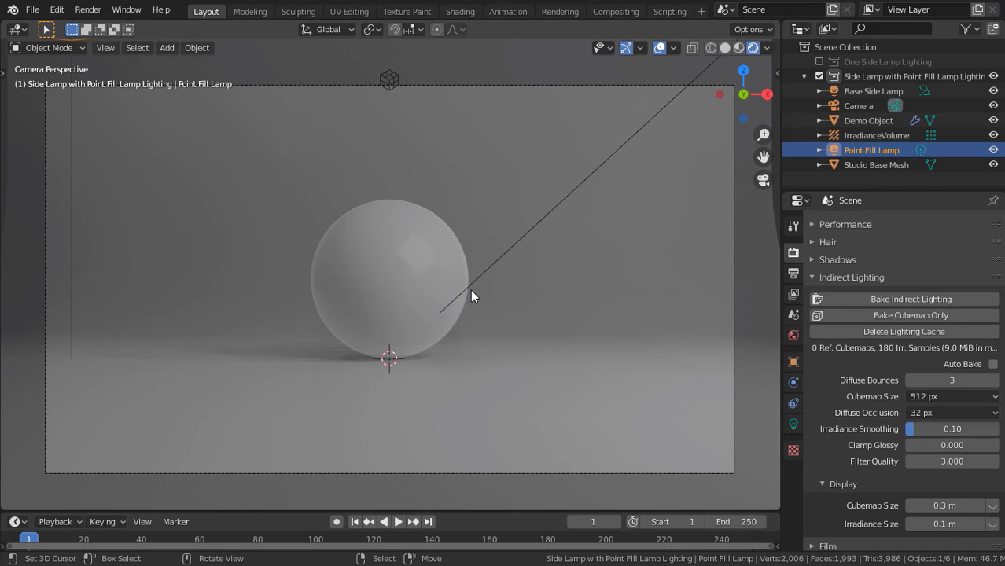
pyautogui.press('z')
pyautogui.scroll(-2, 511, 271)
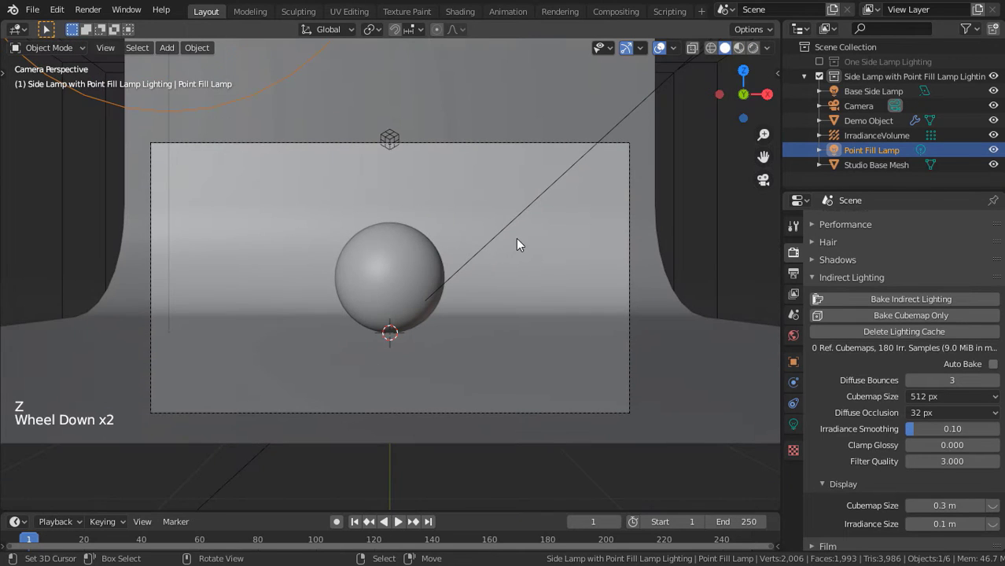
pyautogui.moveTo(515, 235); pyautogui.dragTo(489, 249, button='middle')
pyautogui.scroll(-3, 480, 255)
pyautogui.scroll(-3, 481, 255)
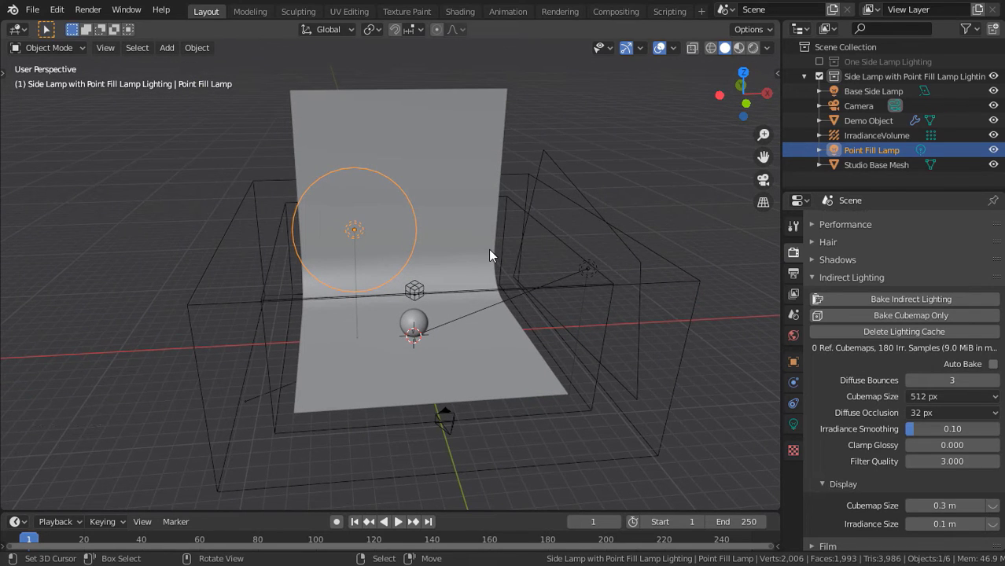
pyautogui.moveTo(444, 269); pyautogui.dragTo(423, 265, button='middle')
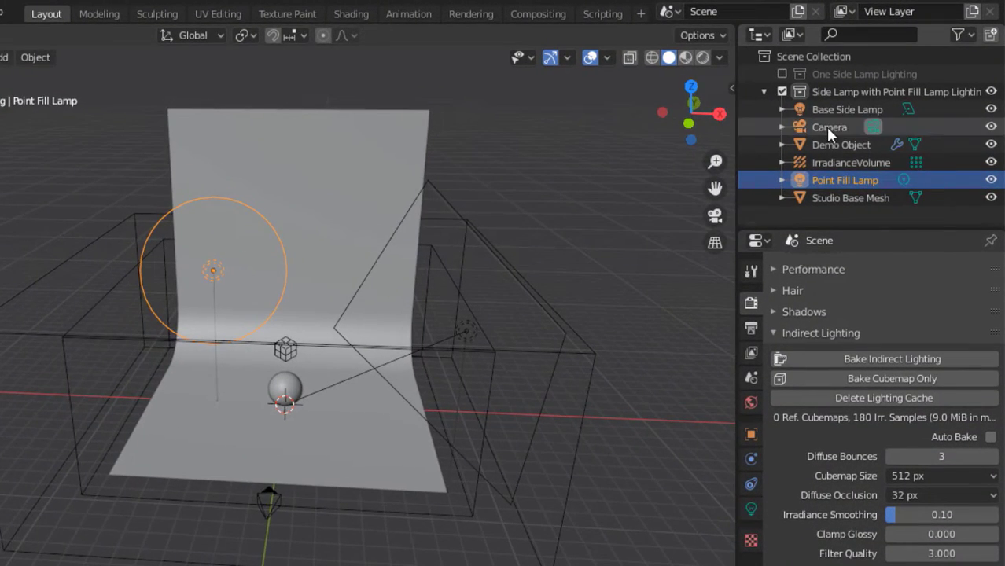
# - Link the Camera, Demo Object, IrradianceVolume and Studio Base Mesh to a new collection named "Advanced Studio Lighting"
pyautogui.click(826, 126)
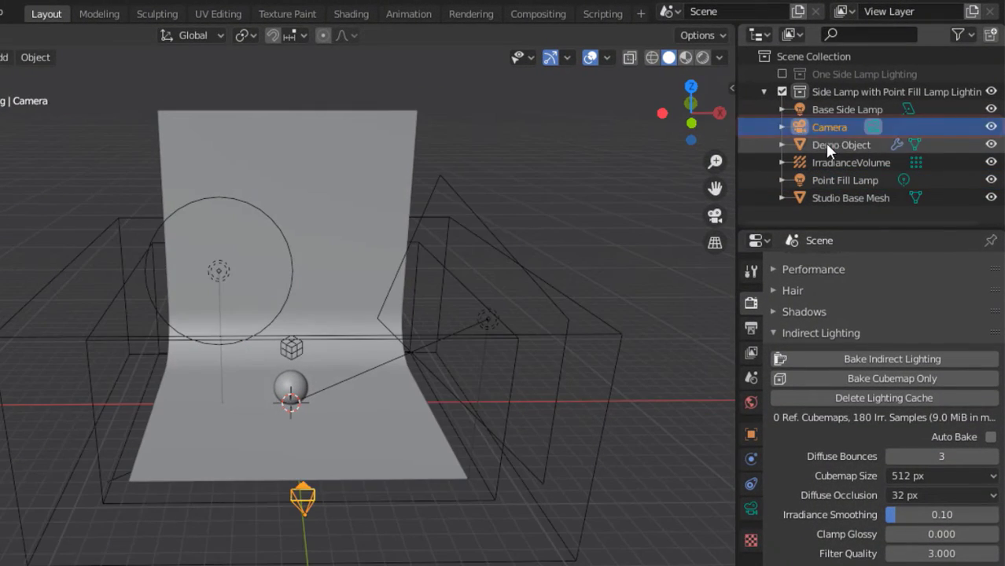
pyautogui.keyDown('ctrl'); pyautogui.click(827, 144); pyautogui.keyUp('ctrl')
pyautogui.keyDown('ctrl'); pyautogui.click(836, 162); pyautogui.keyUp('ctrl')
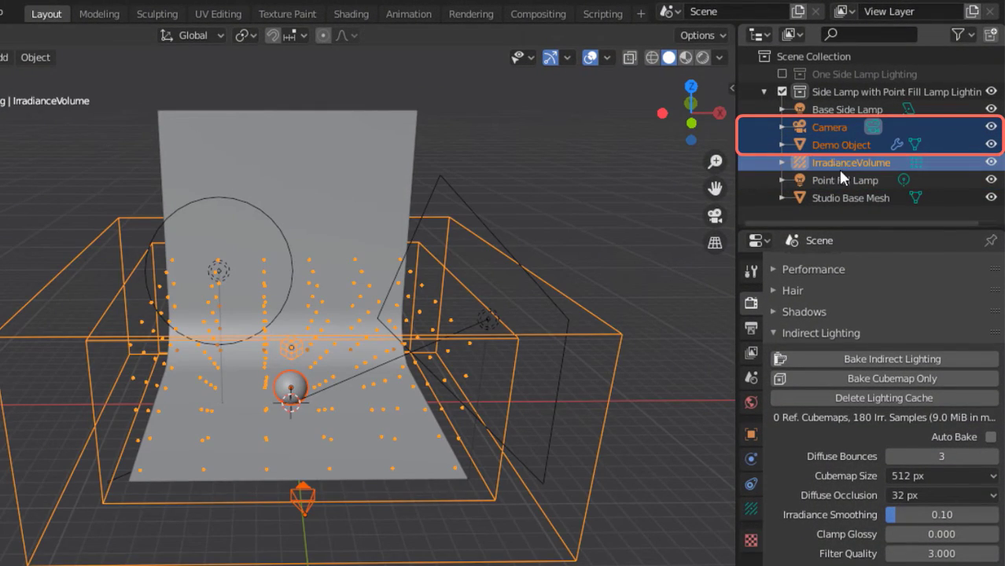
pyautogui.keyDown('ctrl'); pyautogui.click(840, 198); pyautogui.keyUp('ctrl')
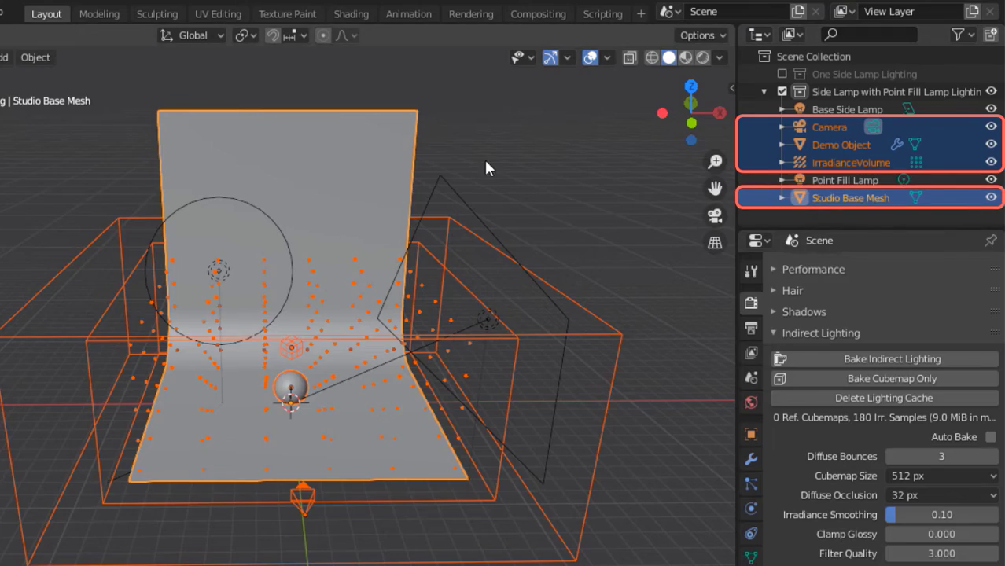
pyautogui.moveTo(491, 160); pyautogui.dragTo(585, 176, button='middle')
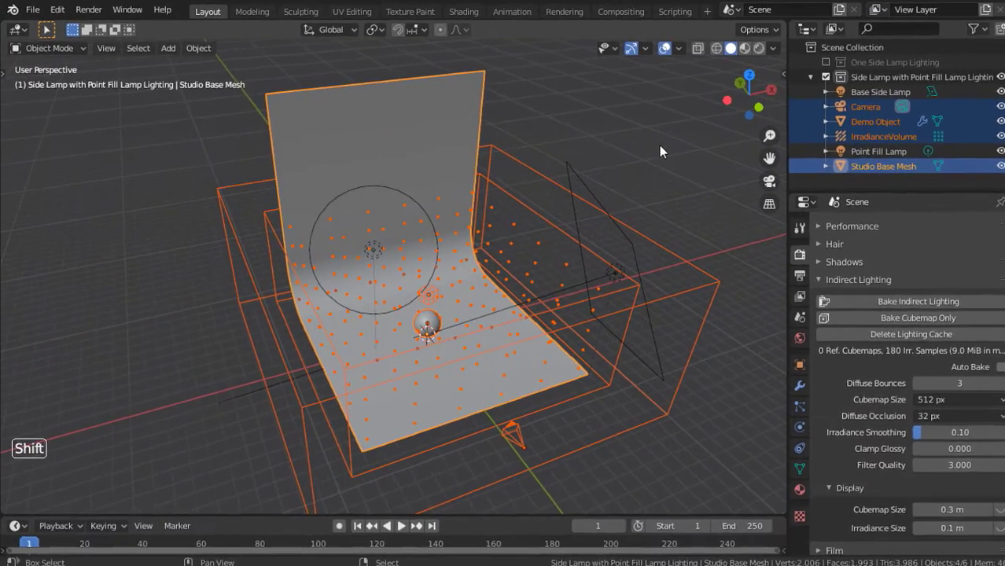
pyautogui.hotkey('shift', 'm')
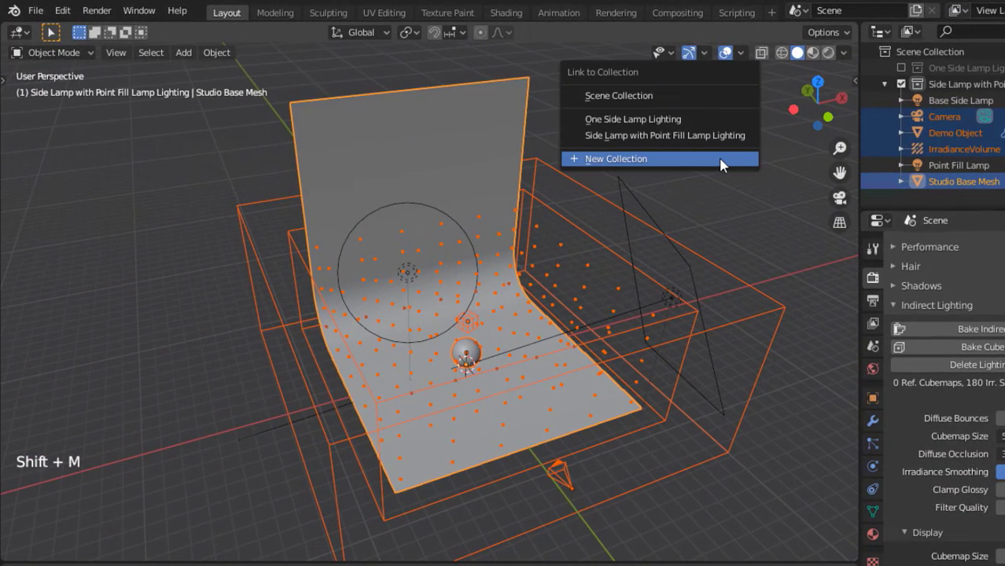
pyautogui.click(720, 159)
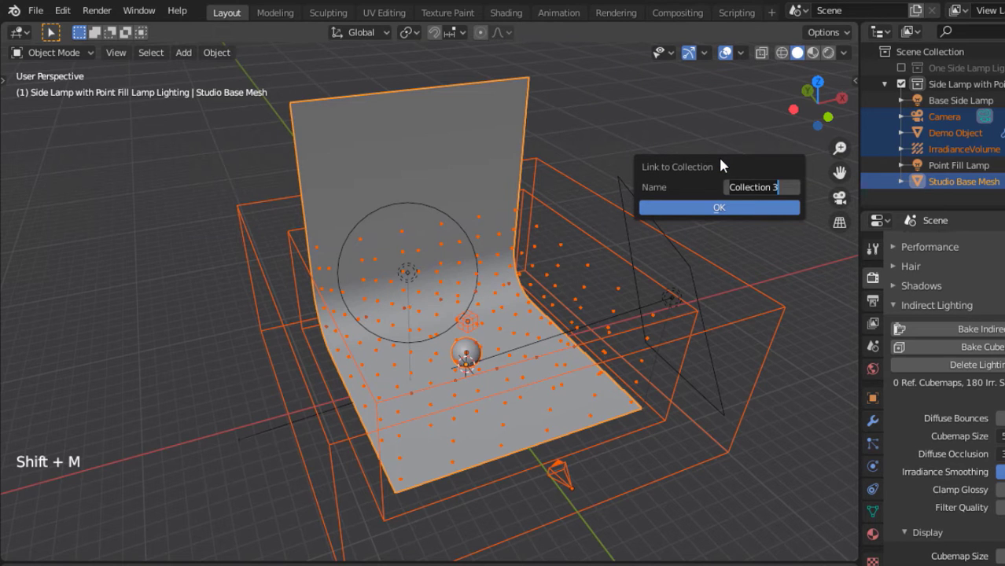
pyautogui.write('Advanced S')
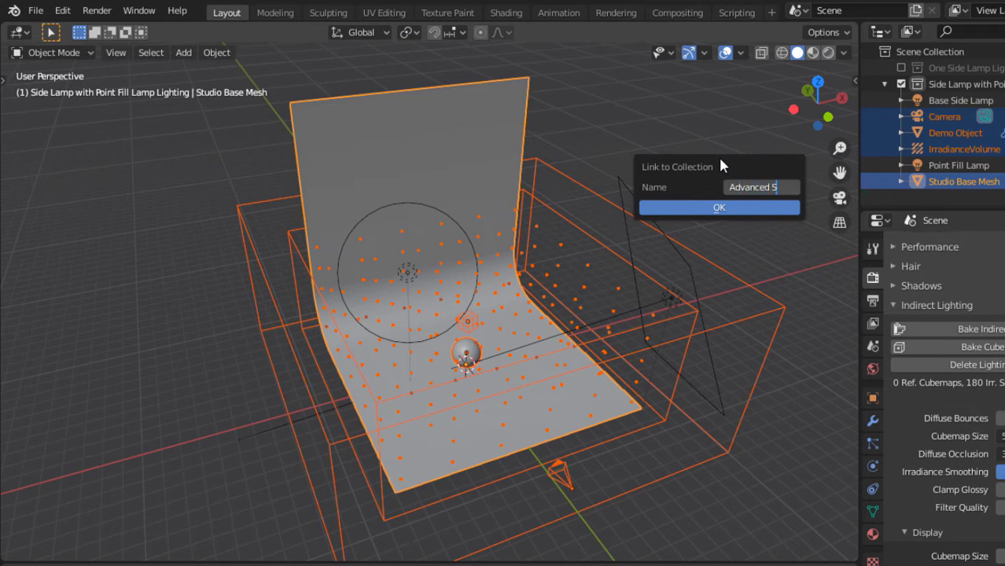
pyautogui.write('tudio Lighting')
pyautogui.press('Return')
pyautogui.press('Return')
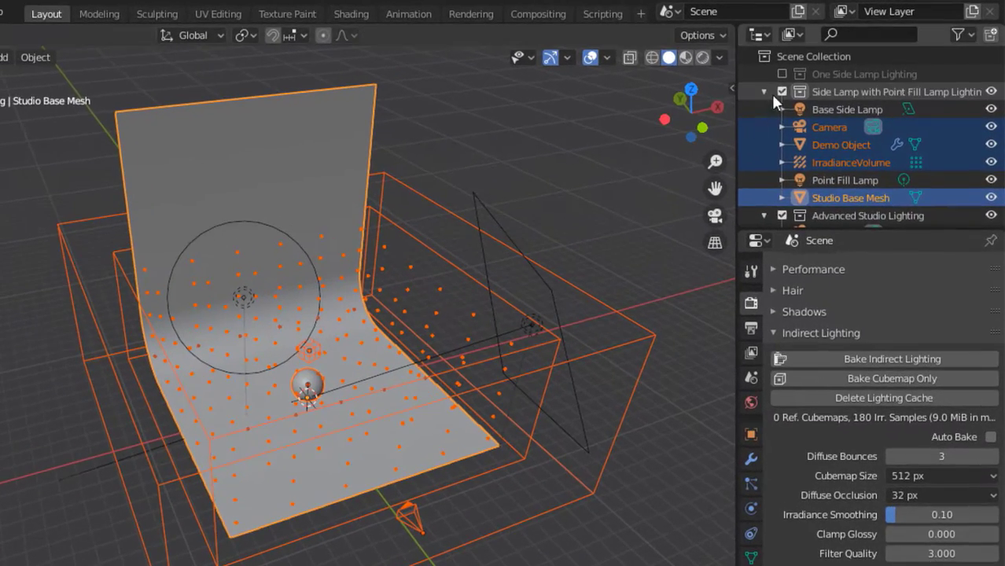
# - Exclude the "Side Lamp with Point Fill Lamp Lighting" collection from the view layer and make "Advanced Studio Lighting" the active collection
pyautogui.click(781, 92)
pyautogui.moveTo(708, 134); pyautogui.dragTo(545, 206, button='middle')
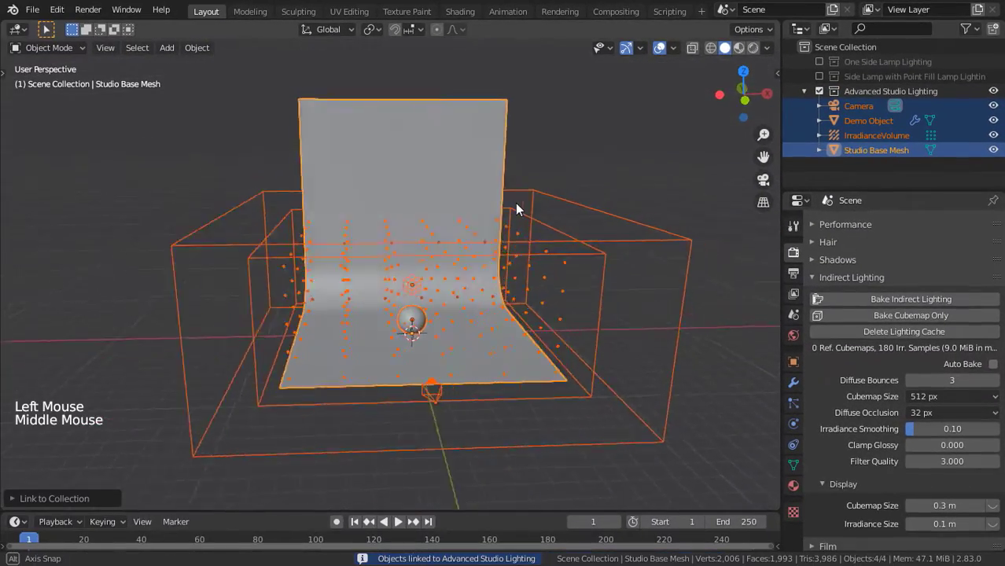
pyautogui.click(891, 91)
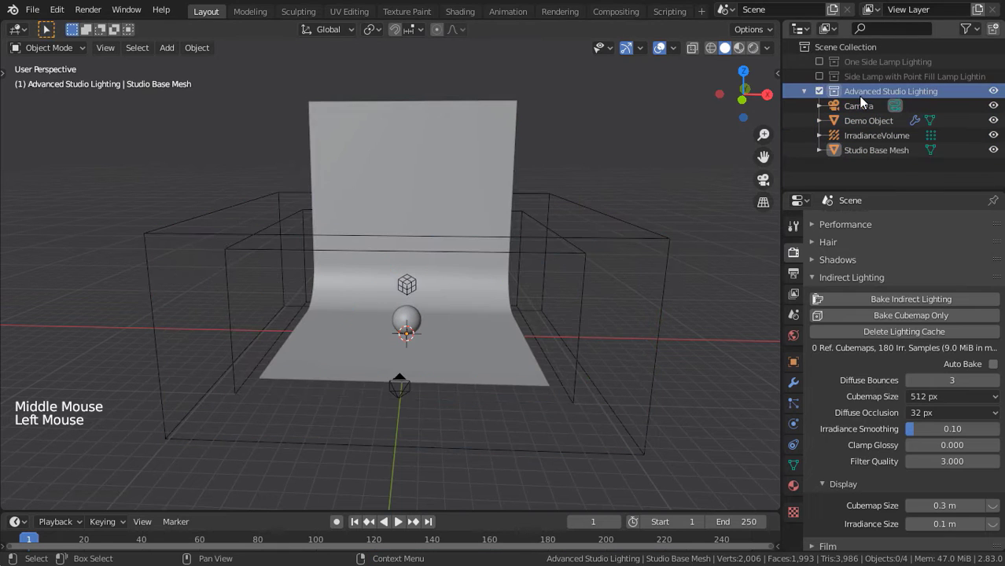
# - Switch to the camera view in rendered shading and delete the baked lighting cache
pyautogui.moveTo(452, 312); pyautogui.dragTo(465, 211, button='middle')
pyautogui.press('KP_0')
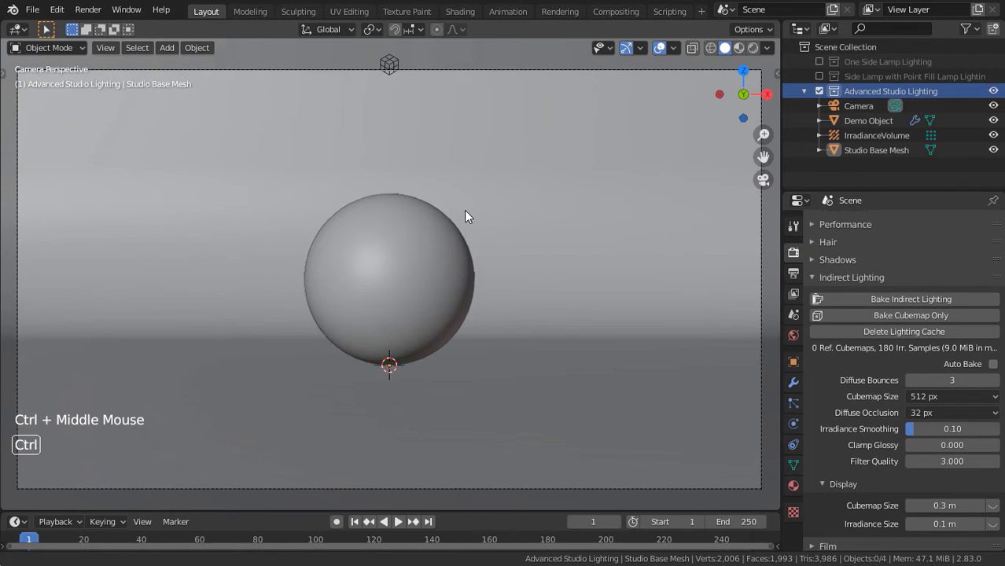
pyautogui.press('z')
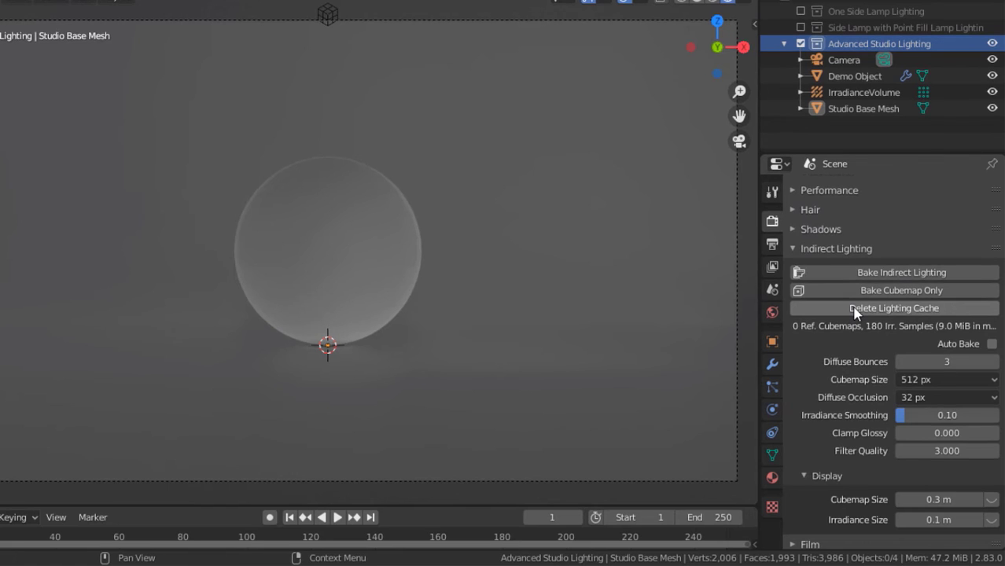
pyautogui.click(855, 313)
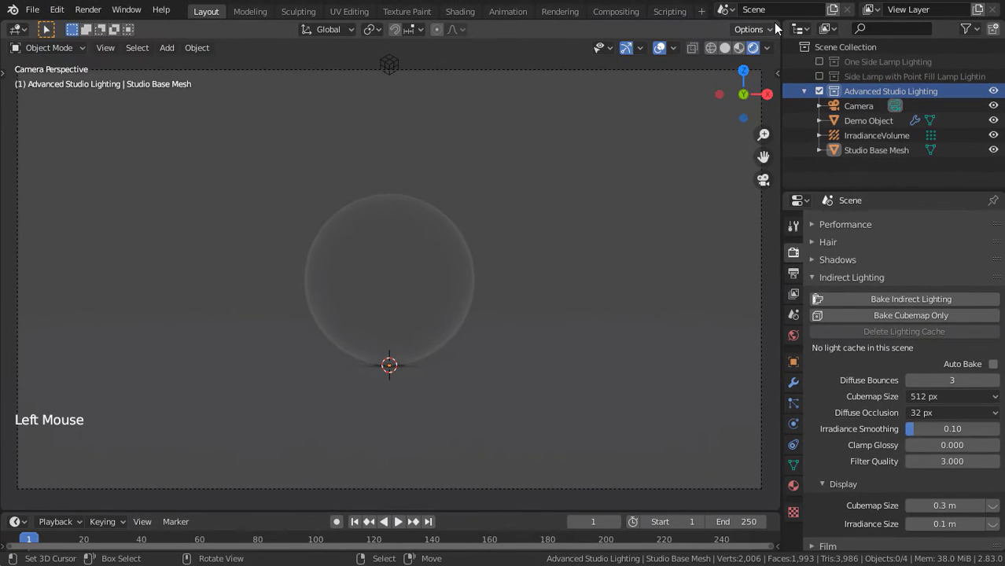
# - Split the 3D viewport in two, hide overlays in the rendered camera view, and show the studio from an outside perspective in the solid-shaded one
pyautogui.moveTo(776, 22); pyautogui.dragTo(344, 64)
pyautogui.keyDown('ctrl'); pyautogui.moveTo(244, 187); pyautogui.dragTo(242, 218, button='middle'); pyautogui.keyUp('ctrl')
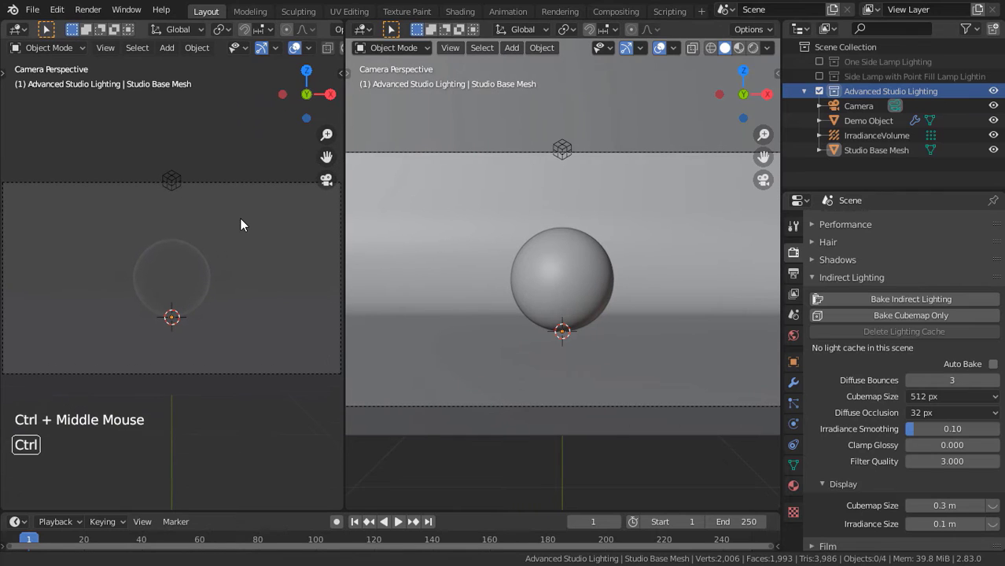
pyautogui.click(294, 48)
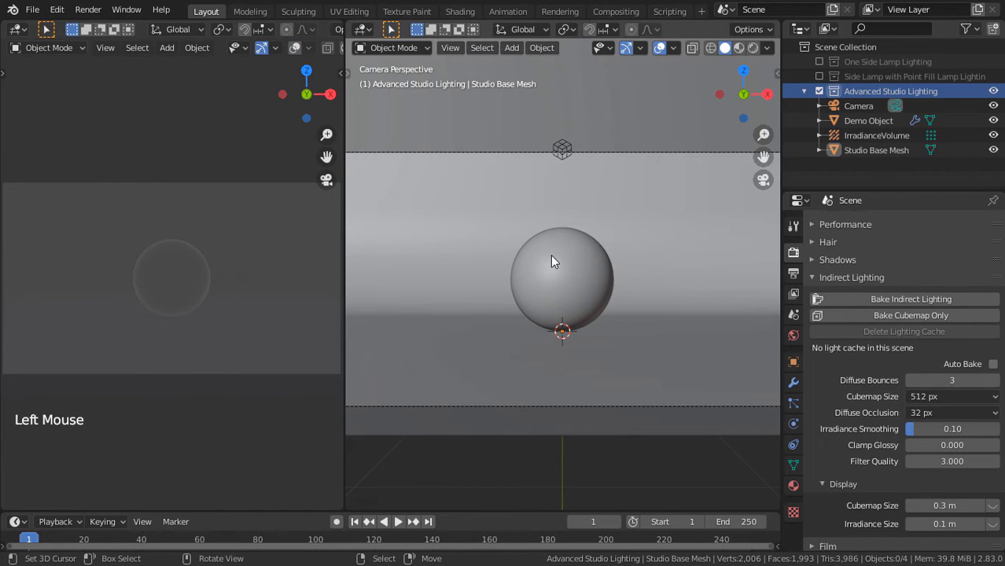
pyautogui.moveTo(550, 254); pyautogui.dragTo(584, 252, button='middle')
pyautogui.scroll(-2, 537, 276)
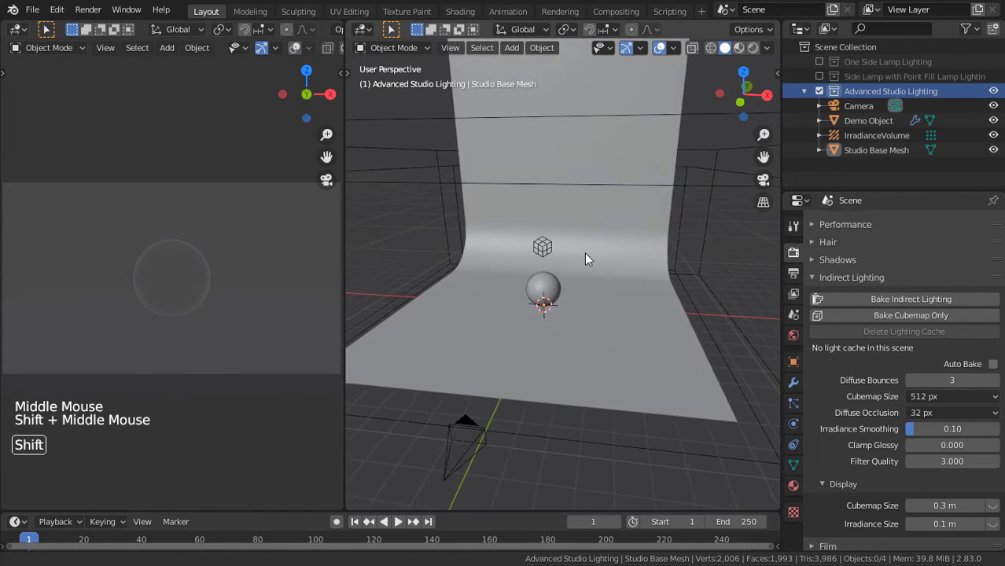
# - Add an area light to the "Advanced Studio Lighting" collection
pyautogui.click(868, 93)
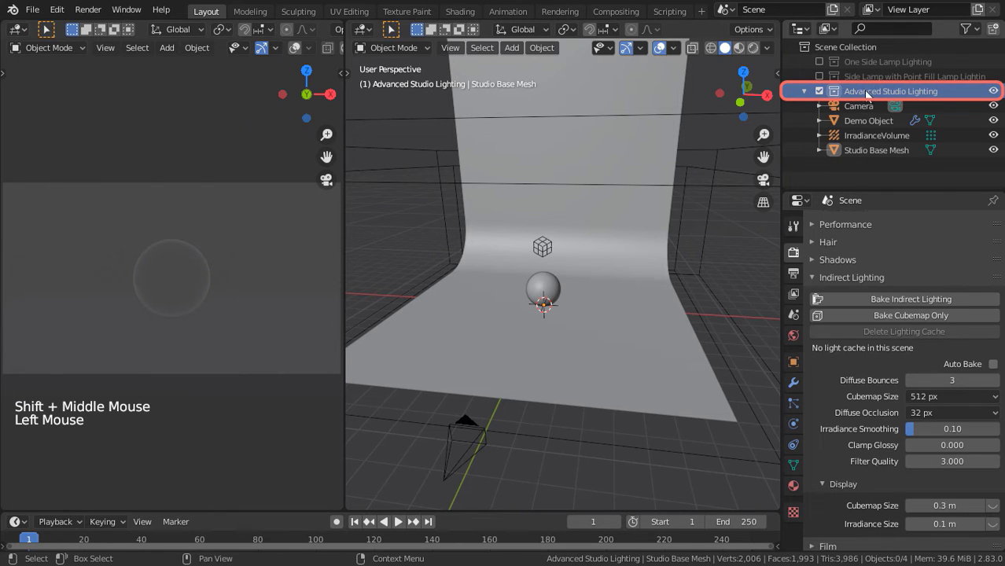
pyautogui.moveTo(610, 298); pyautogui.dragTo(626, 299, button='middle')
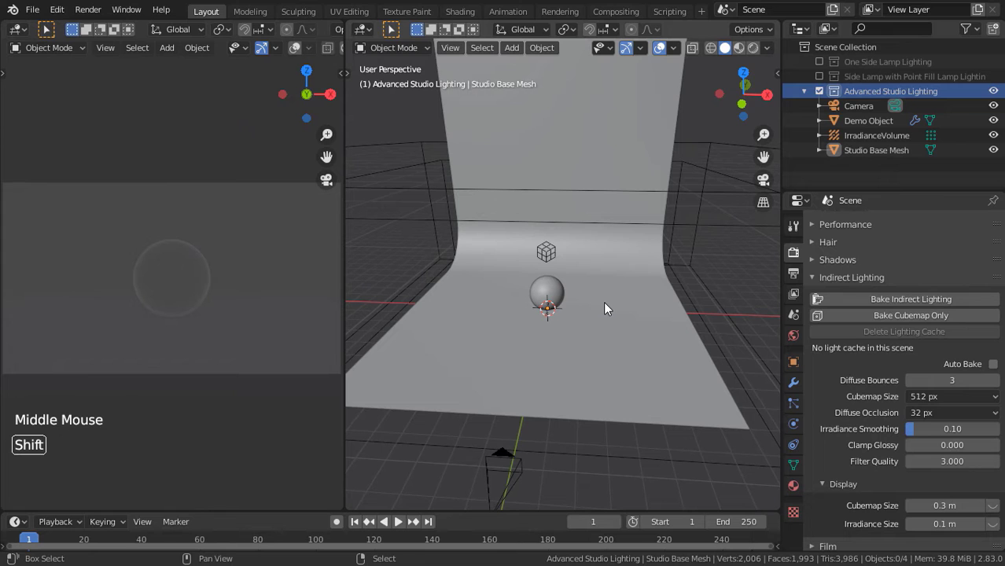
pyautogui.hotkey('shift', 'a')
pyautogui.moveTo(603, 302)
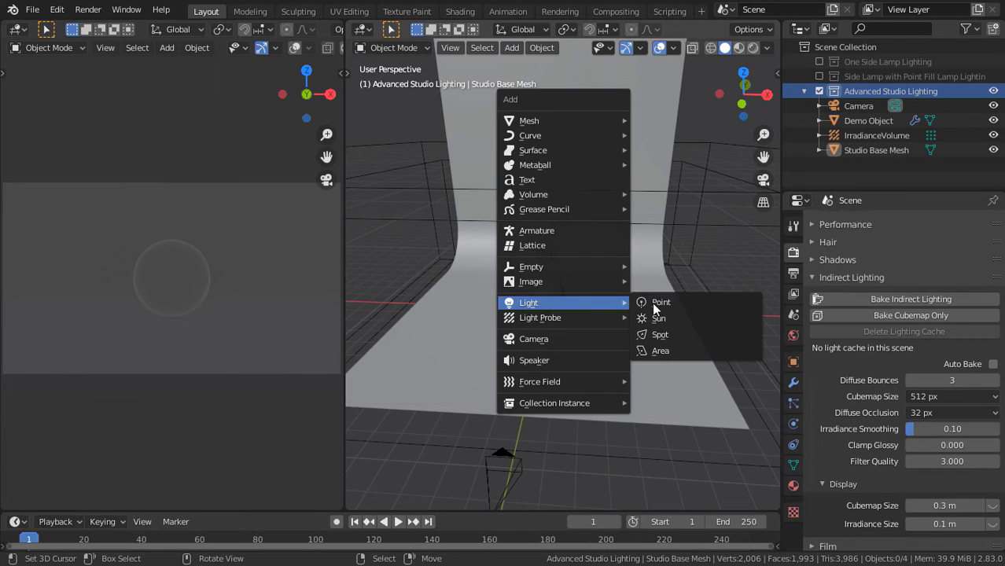
pyautogui.click(658, 352)
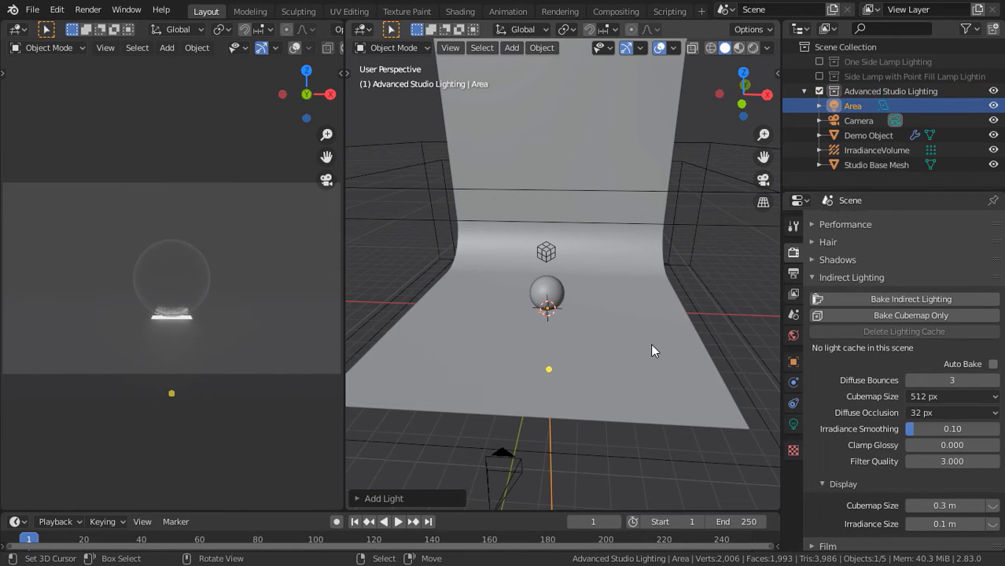
# - Raise the new area light above the demo sphere by setting its Z location to 12 m
pyautogui.press('n')
pyautogui.click(675, 132)
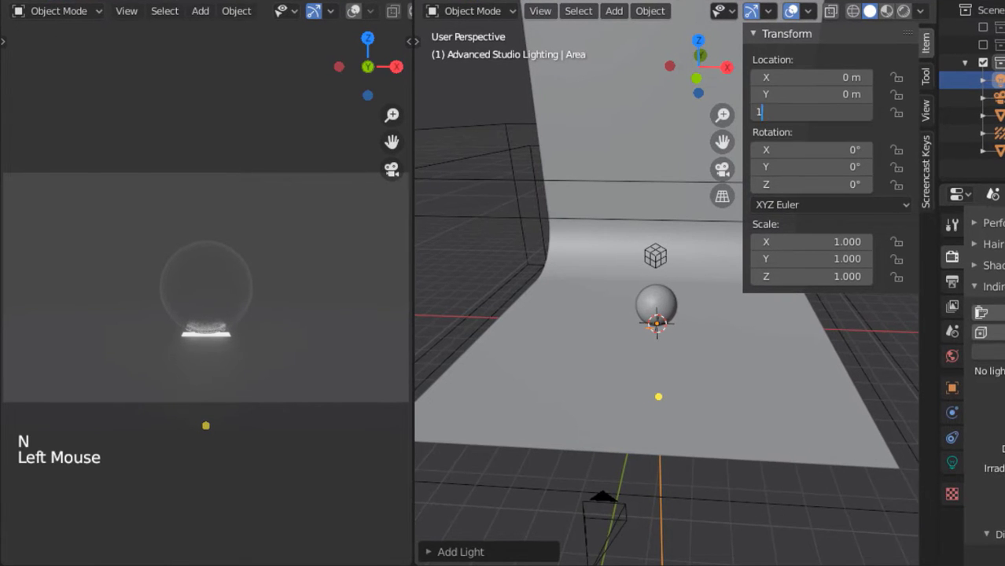
pyautogui.write('12')
pyautogui.press('Return')
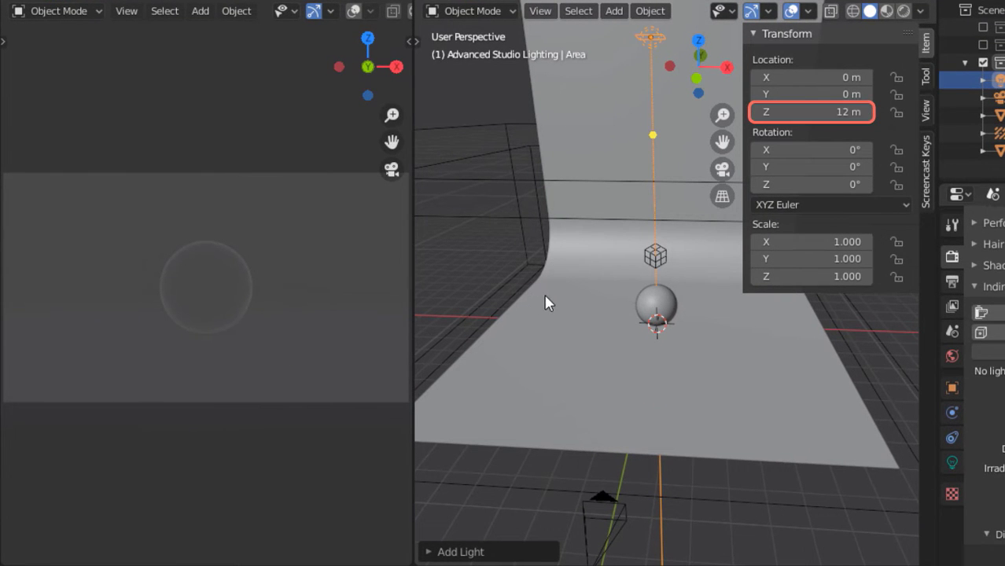
pyautogui.press('n')
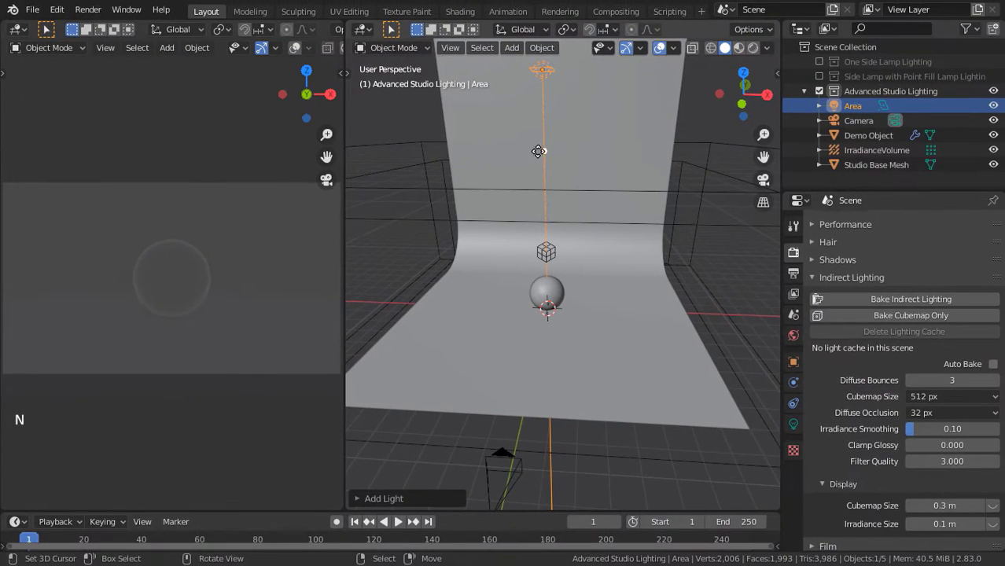
# - Set the overhead area light's power to 600 W and its square size to 8 m
pyautogui.keyDown('shift'); pyautogui.moveTo(537, 151); pyautogui.dragTo(660, 284, button='middle'); pyautogui.keyUp('shift')
pyautogui.click(793, 424)
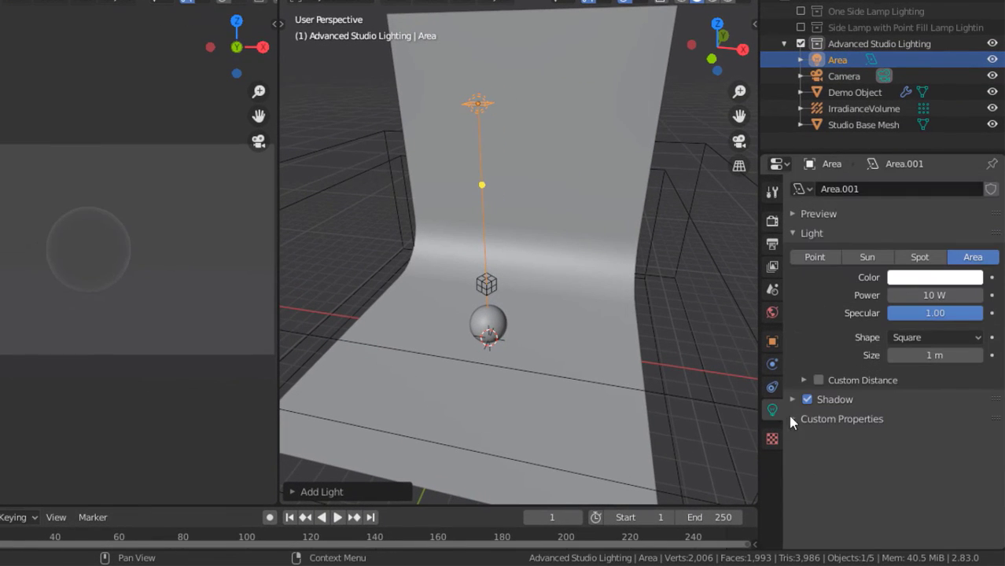
pyautogui.doubleClick(934, 295)
pyautogui.write('600')
pyautogui.press('Return')
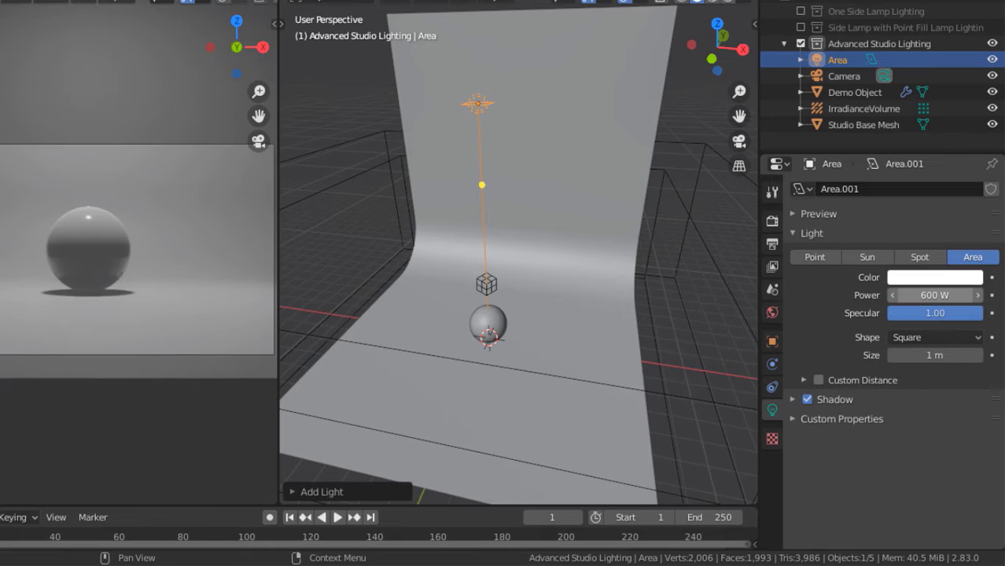
pyautogui.doubleClick(934, 355)
pyautogui.write('8')
pyautogui.press('Return')
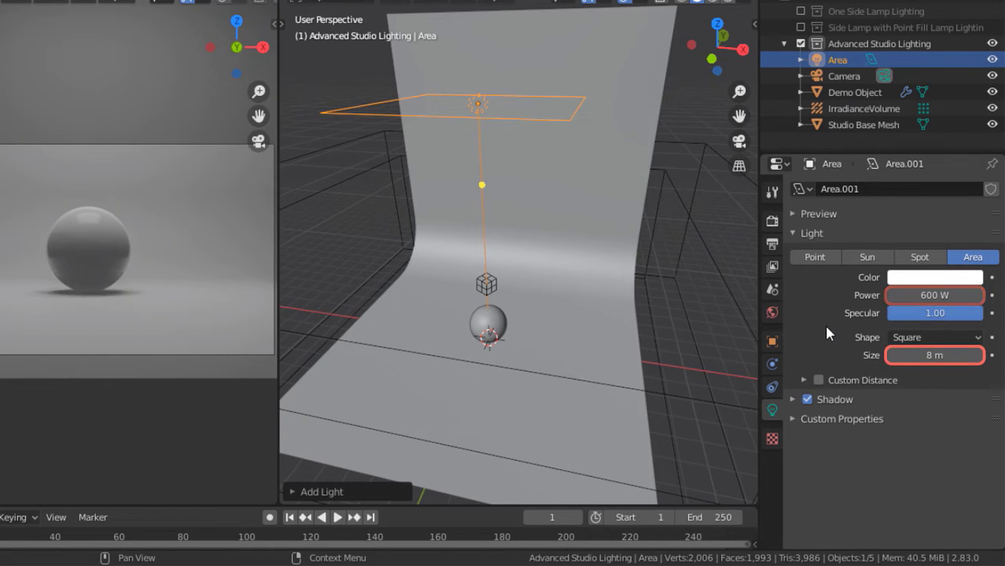
# - Enable Custom Distance for the overhead area light and set the distance to 20 m
pyautogui.click(803, 379)
pyautogui.click(817, 381)
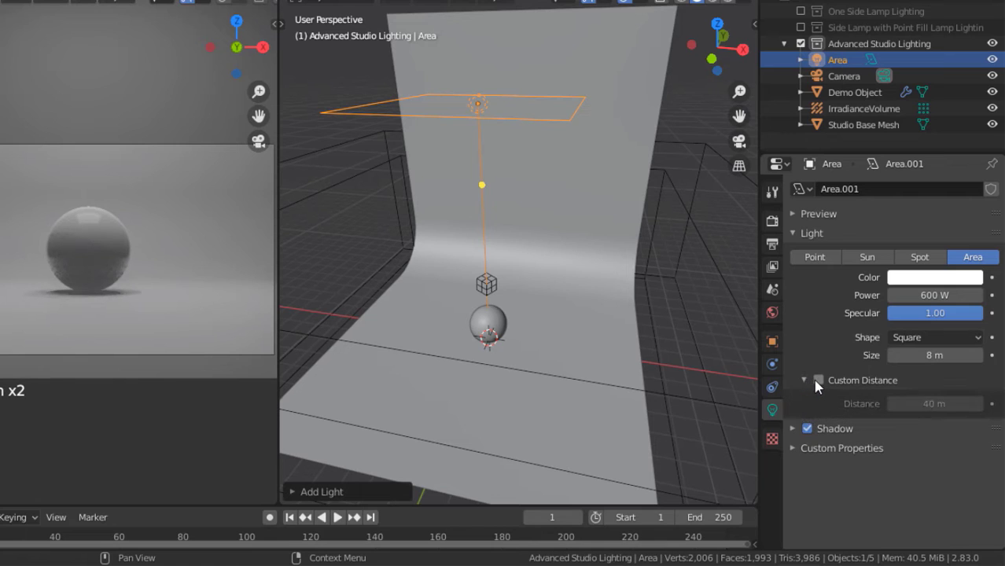
pyautogui.click(908, 404)
pyautogui.write('20')
pyautogui.press('Return')
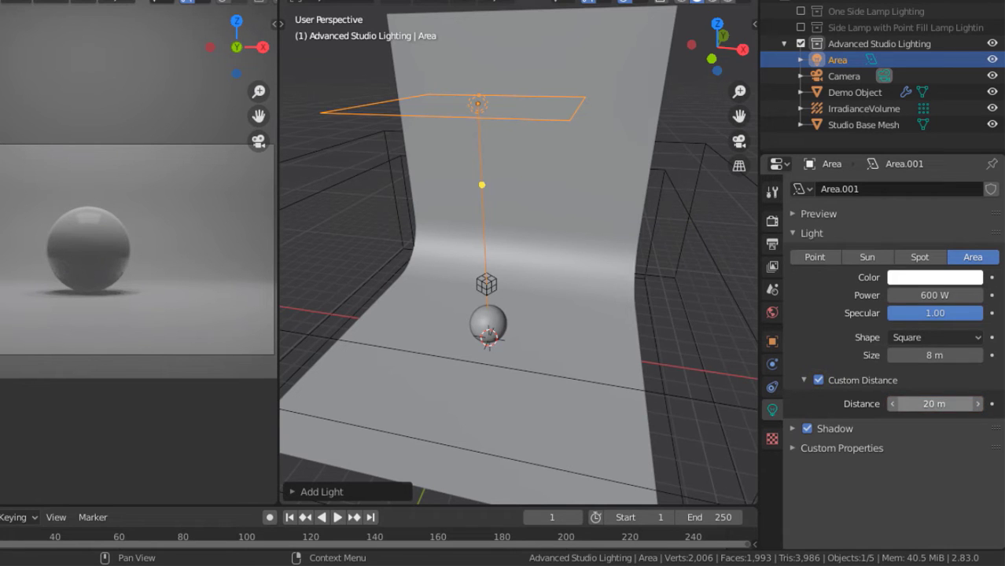
pyautogui.click(810, 382)
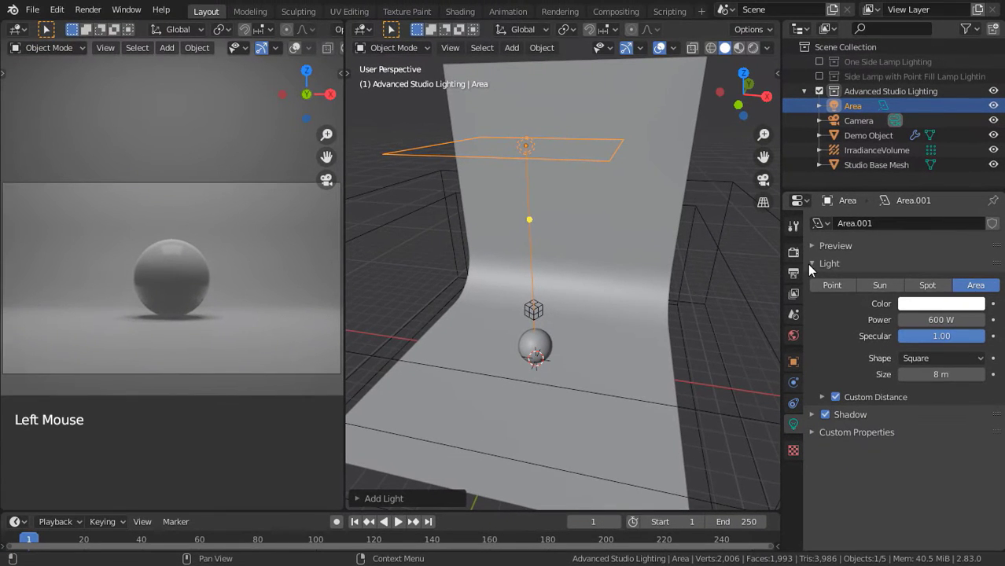
pyautogui.moveTo(524, 270); pyautogui.dragTo(583, 263, button='middle')
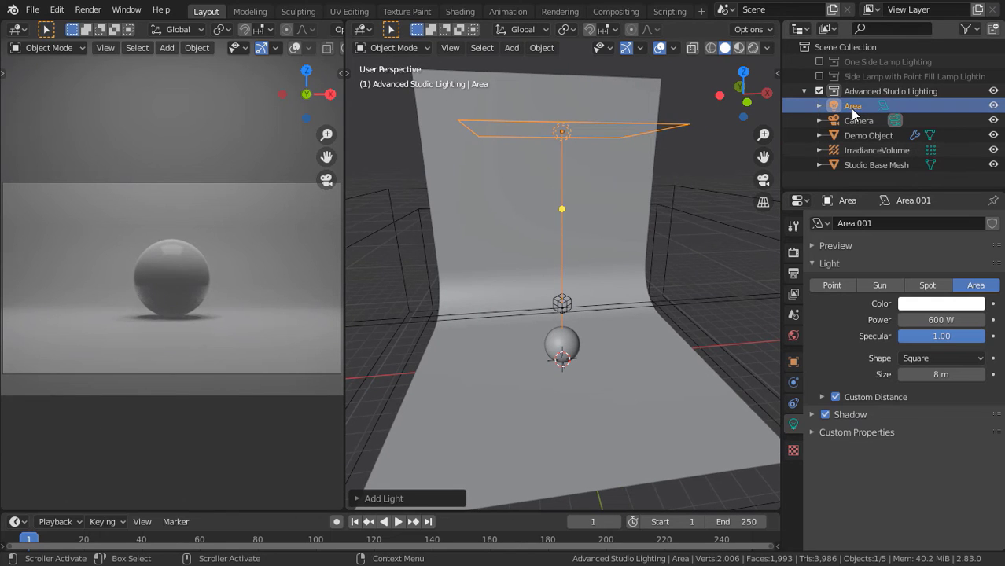
# - Rename the overhead area light as Top Base Lamp
pyautogui.tripleClick(853, 106)
pyautogui.press('shift')
pyautogui.write('Top B')
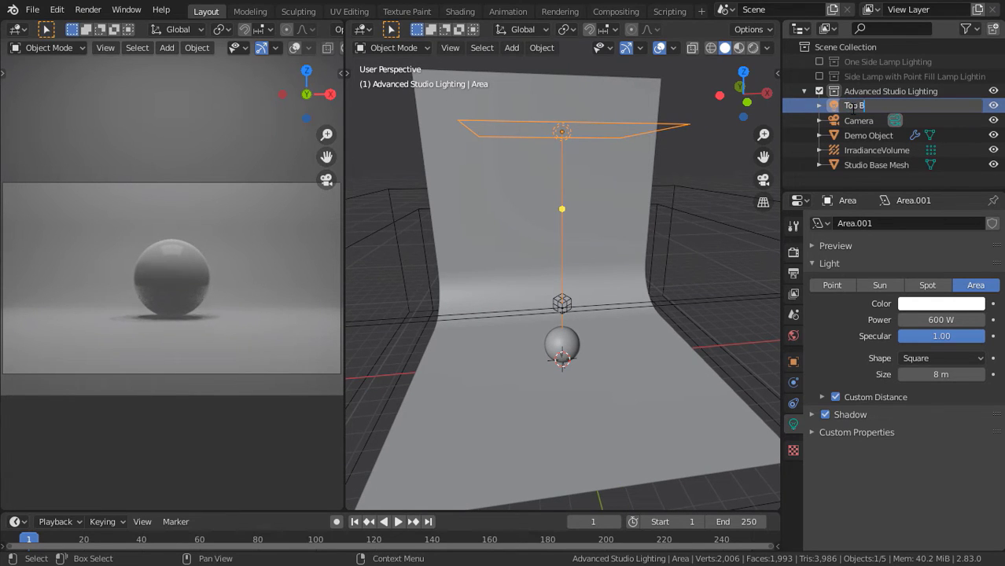
pyautogui.write('ase Lamp')
pyautogui.press('Return')
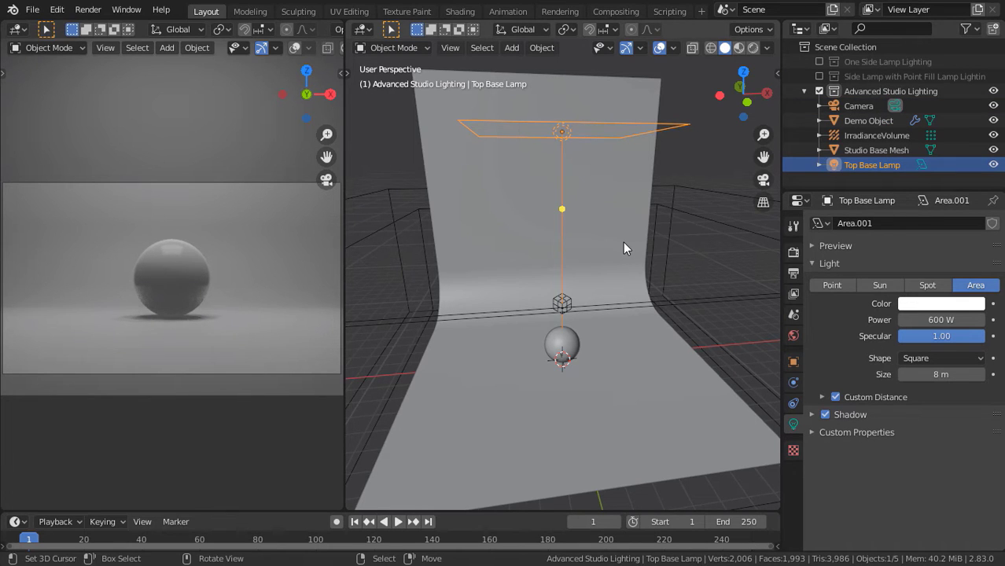
# - Add a new area light to the Advanced Studio Lighting scene
pyautogui.scroll(-2, 623, 242)
pyautogui.moveTo(644, 264); pyautogui.dragTo(609, 268, button='middle')
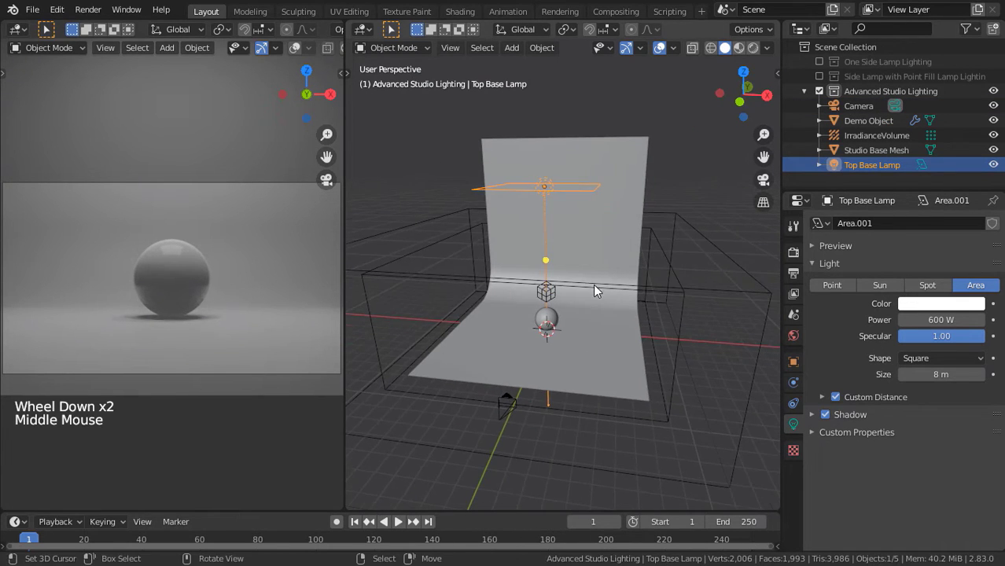
pyautogui.scroll(1, 597, 307)
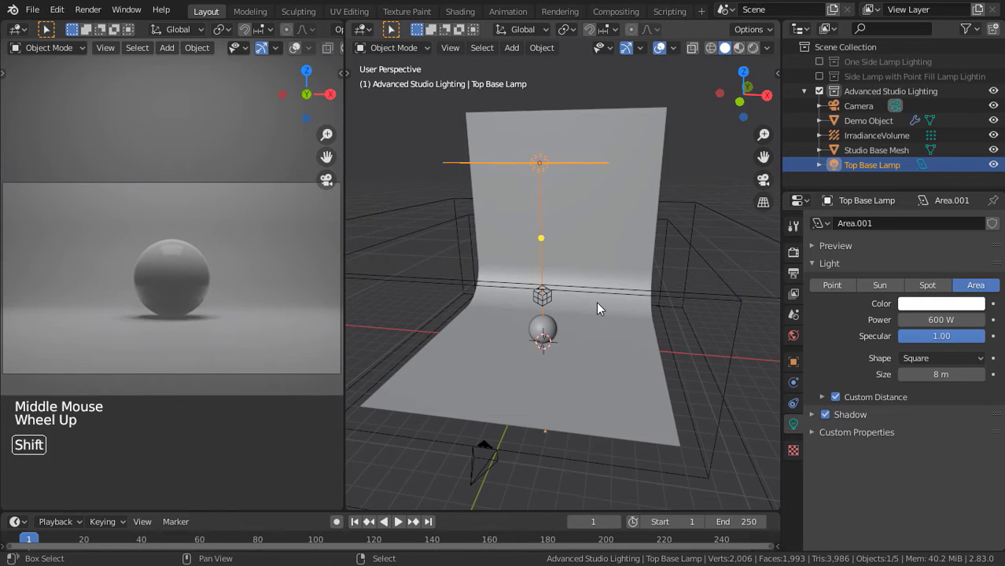
pyautogui.hotkey('shift', 'a')
pyautogui.moveTo(596, 303)
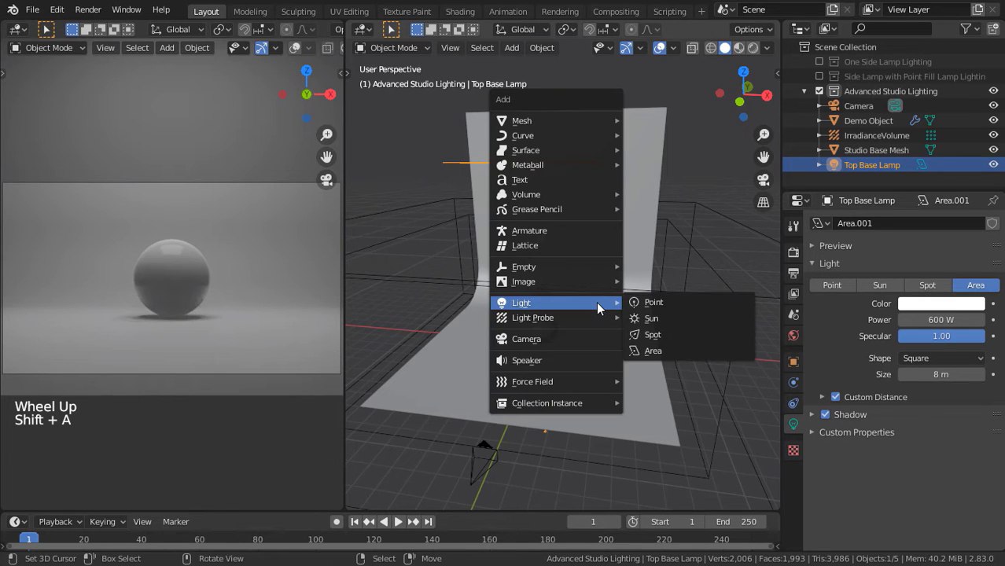
pyautogui.click(654, 350)
pyautogui.moveTo(615, 337); pyautogui.dragTo(623, 331, button='middle')
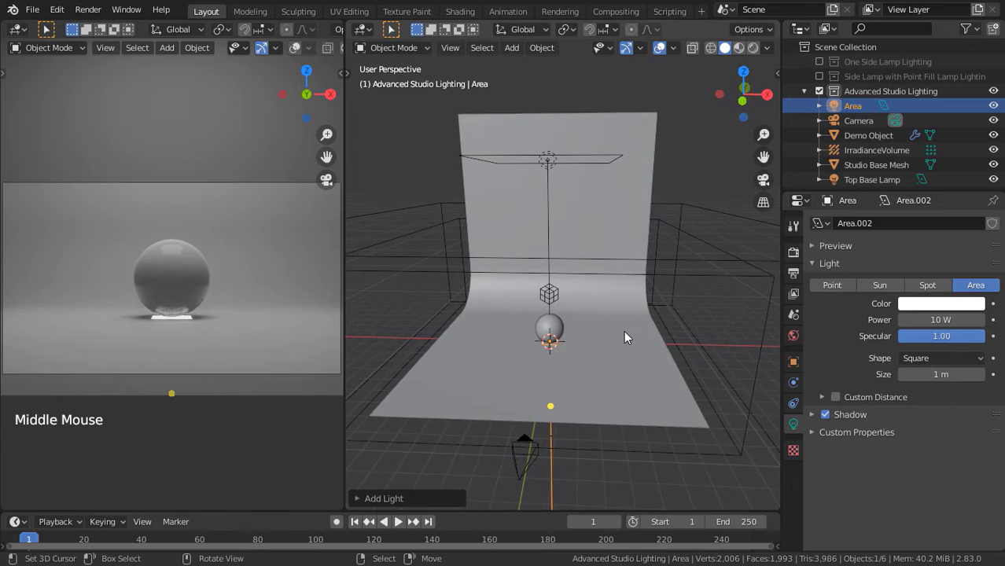
# - Position the new area light at X -8 m and Z 4 m
pyautogui.press('n')
pyautogui.click(682, 103)
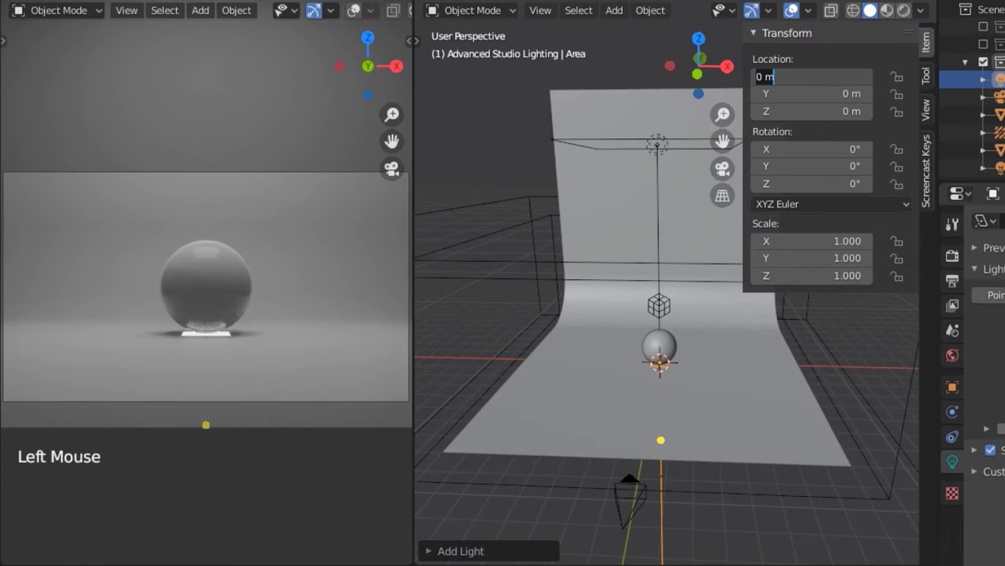
pyautogui.write('-8')
pyautogui.press('Return')
pyautogui.click(818, 111)
pyautogui.write('4')
pyautogui.press('Return')
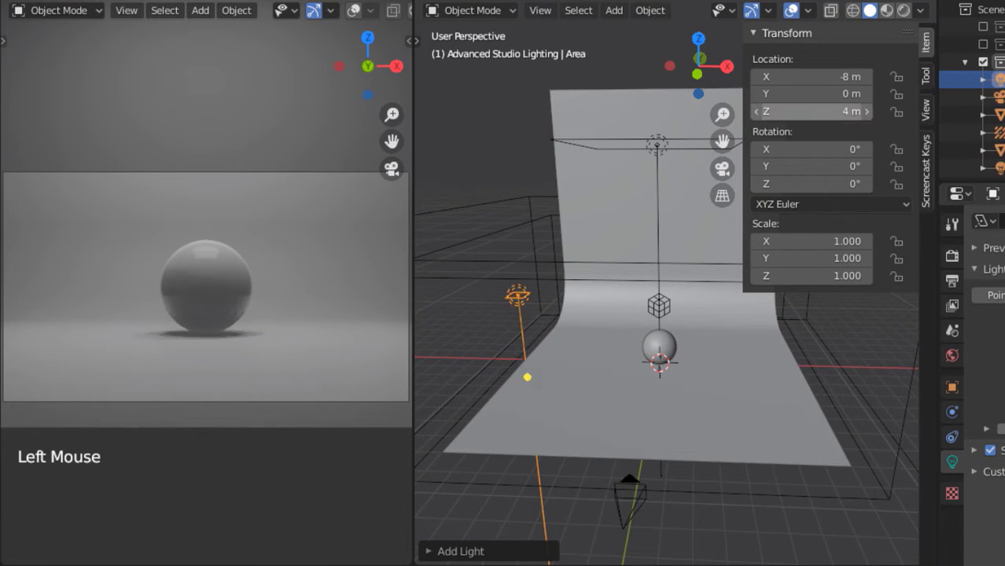
# - Rotate the new area light to X 180° and Y 90° so it faces the sphere from the side
pyautogui.click(810, 149)
pyautogui.write('180')
pyautogui.click(810, 166)
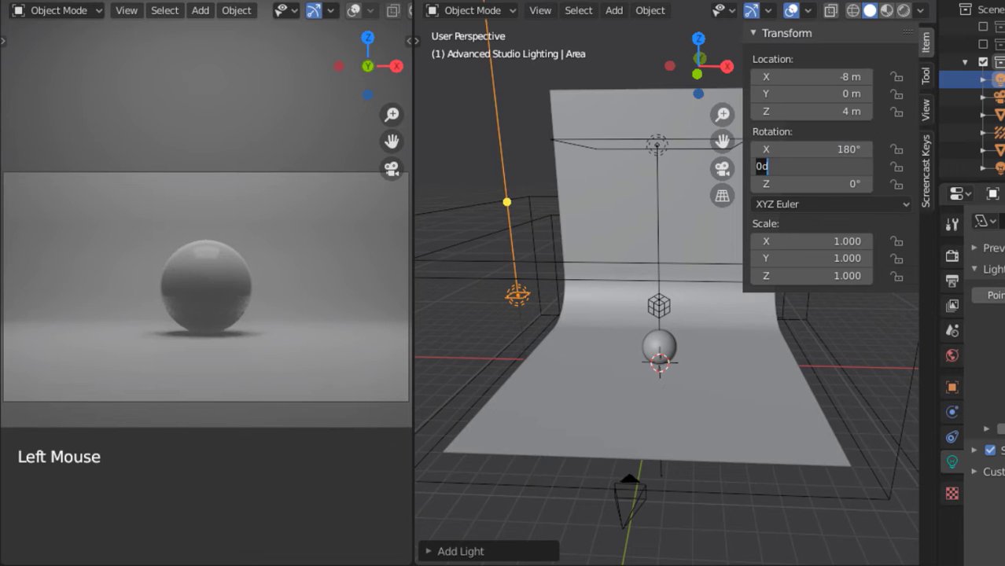
pyautogui.write('90')
pyautogui.press('Return')
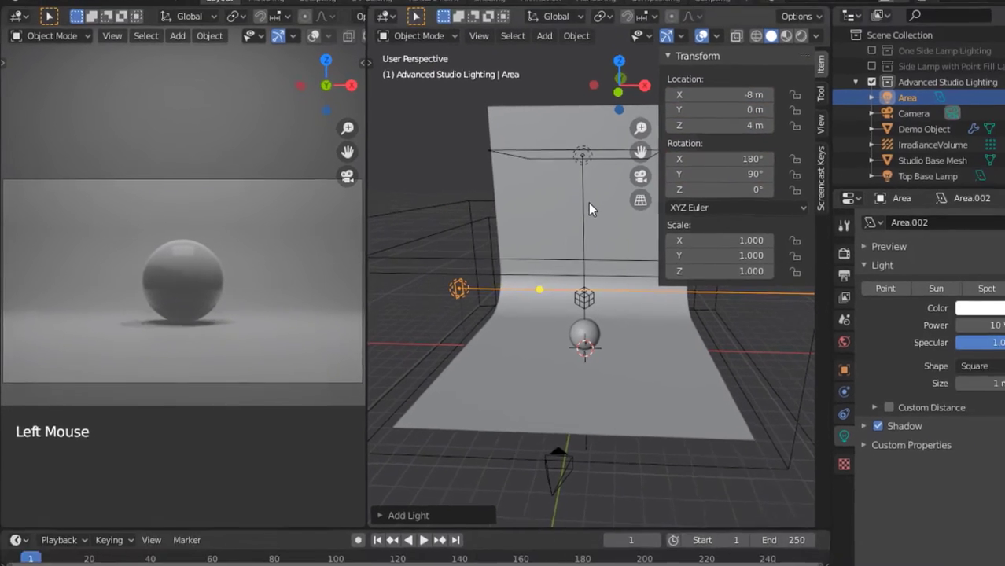
pyautogui.press('n')
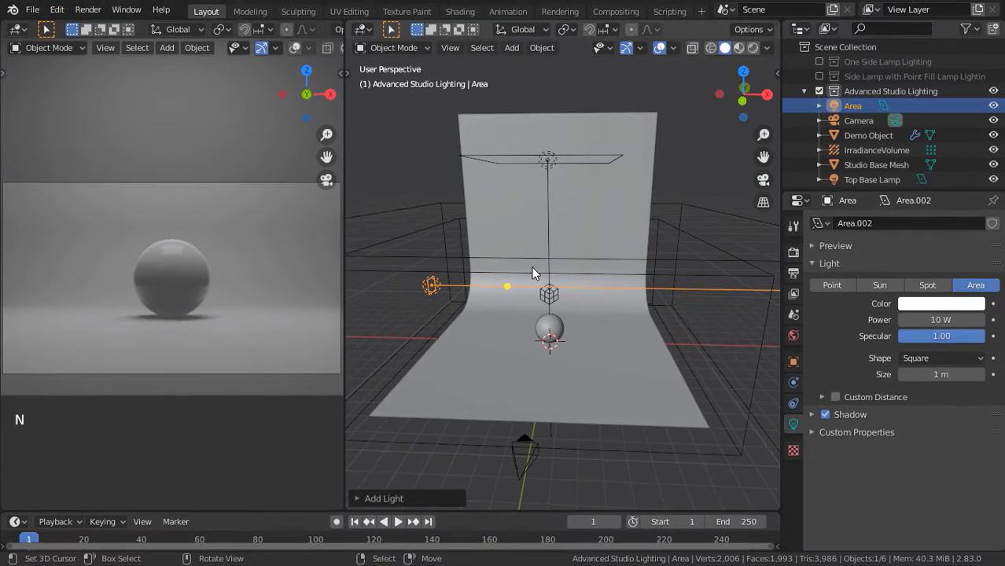
# - Set the side area light's power to 200 W and its size to 8 m
pyautogui.moveTo(532, 266); pyautogui.dragTo(534, 267, button='middle')
pyautogui.press('KP_Decimal')
pyautogui.moveTo(608, 275); pyautogui.dragTo(610, 398, button='middle')
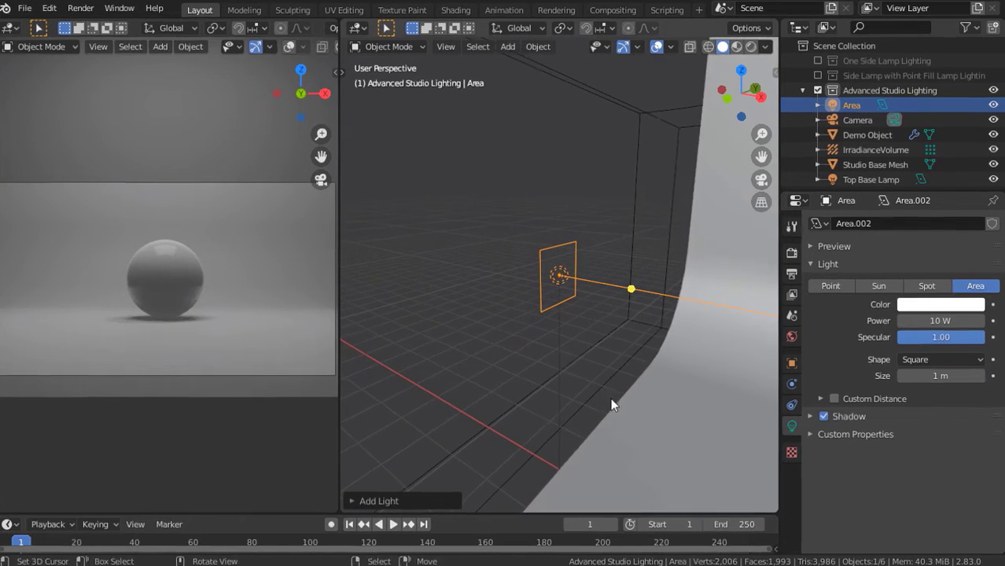
pyautogui.click(940, 320)
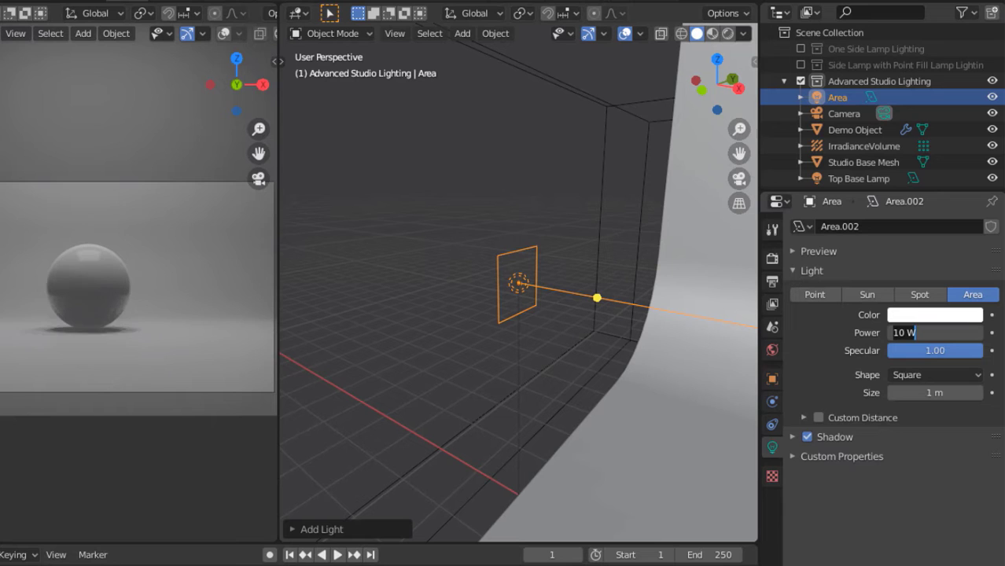
pyautogui.write('200')
pyautogui.press('Return')
pyautogui.write('8')
pyautogui.press('Return')
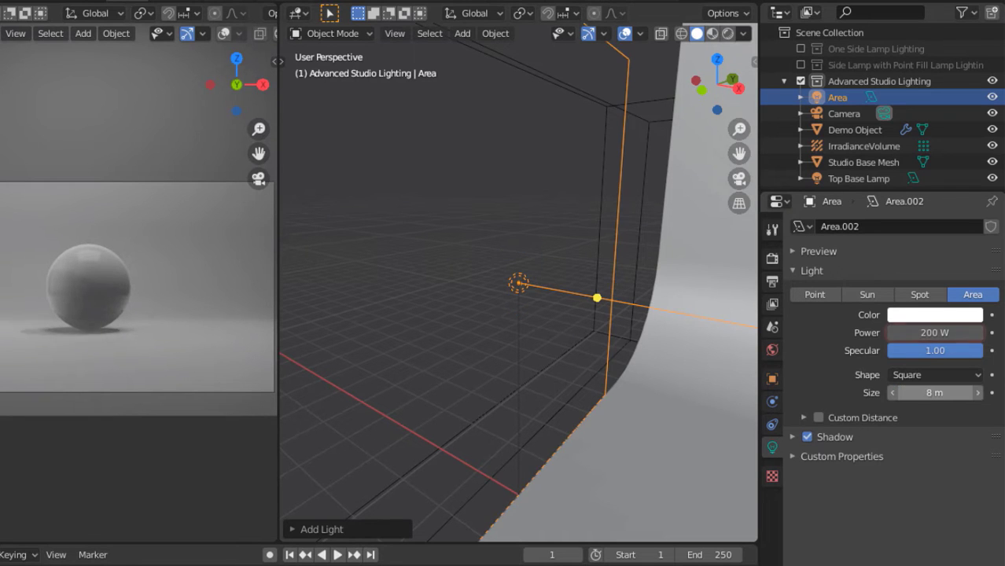
# - Give the side area light a warm color with hue 0.1 and saturation 0.2
pyautogui.scroll(-3, 612, 306)
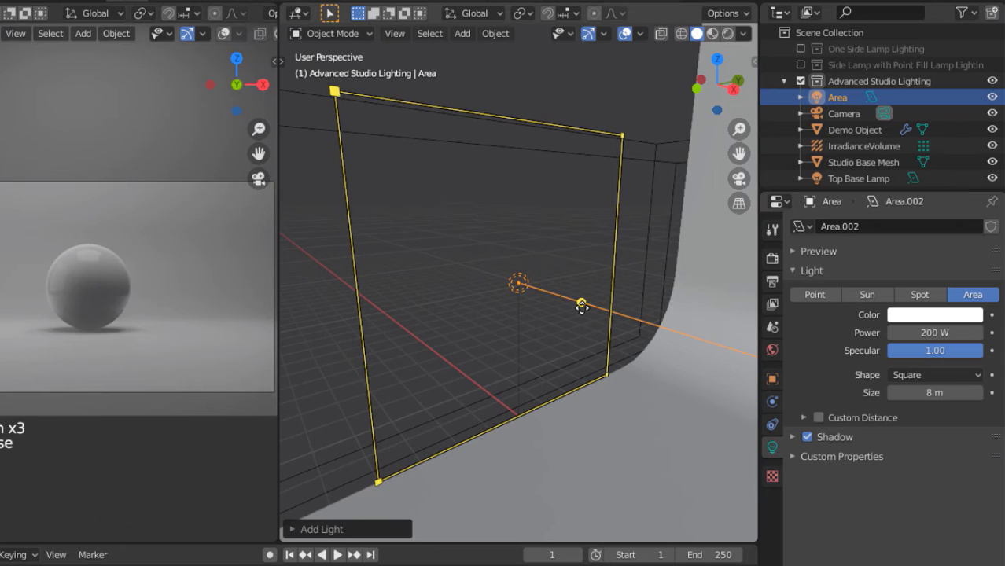
pyautogui.click(902, 316)
pyautogui.click(916, 260)
pyautogui.write('.1')
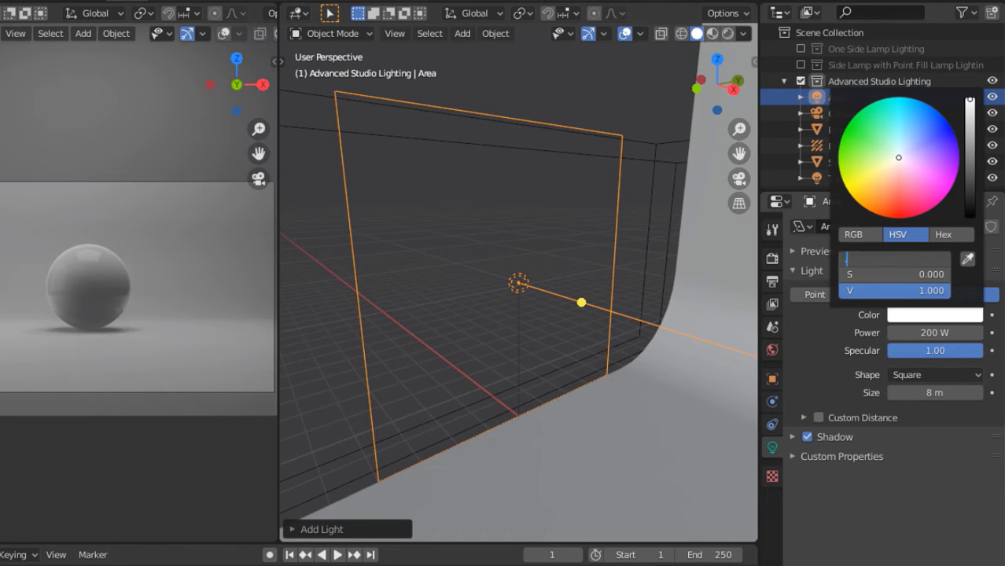
pyautogui.press('Return')
pyautogui.write('.2')
pyautogui.press('Return')
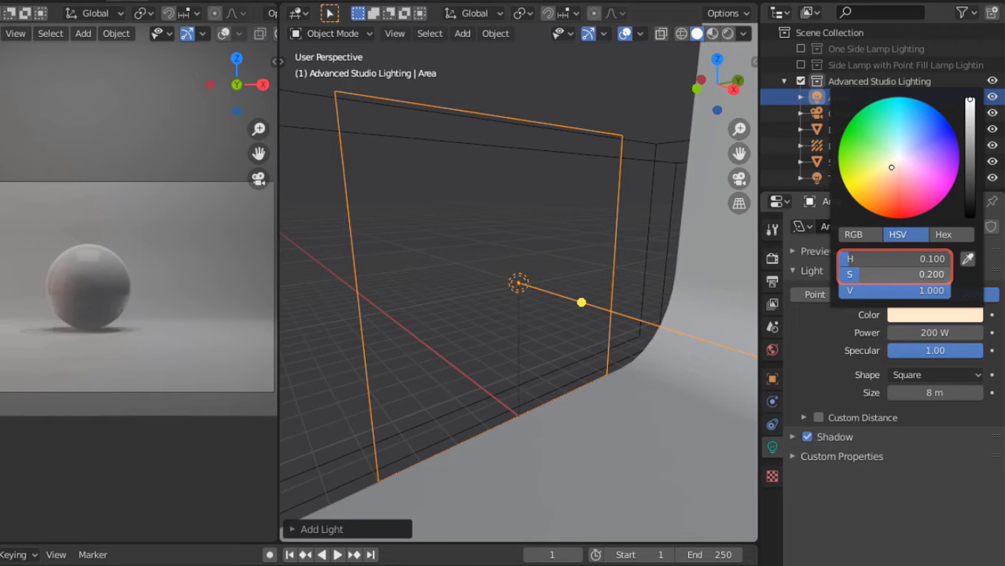
# - Enable the custom distance for the warm side area light
pyautogui.scroll(-2, 477, 334)
pyautogui.scroll(-1, 478, 334)
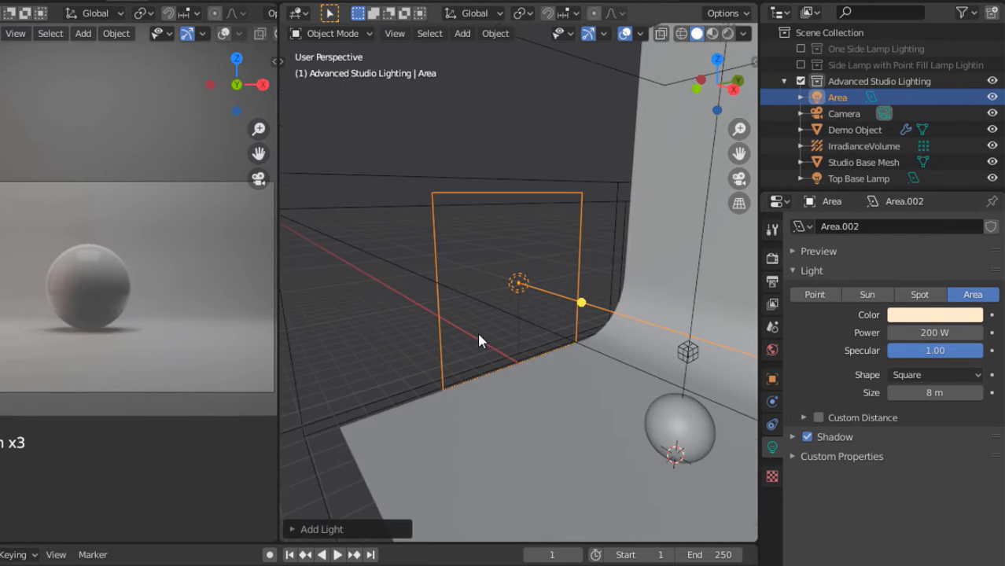
pyautogui.scroll(1, 478, 334)
pyautogui.moveTo(478, 334); pyautogui.dragTo(491, 333, button='middle')
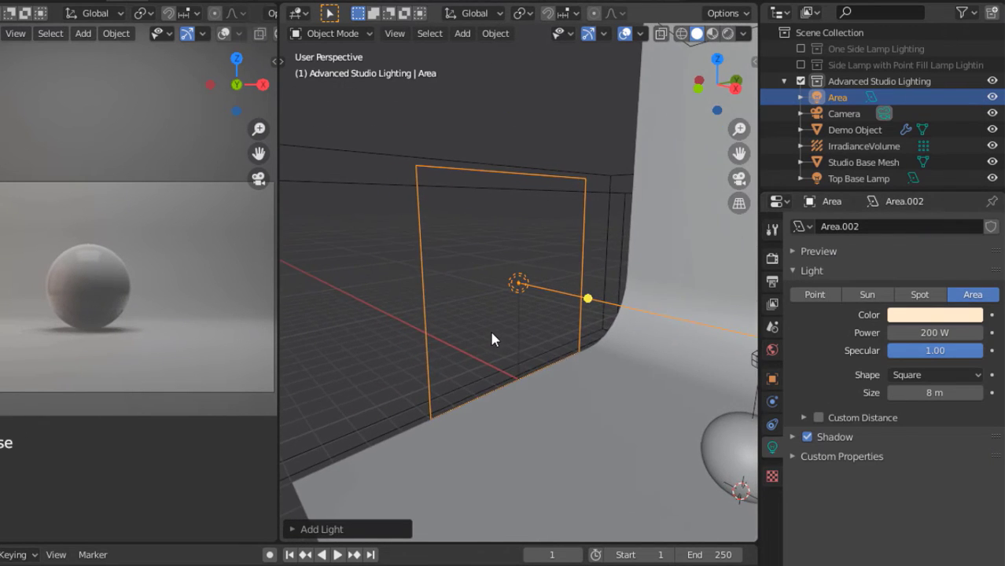
pyautogui.click(804, 417)
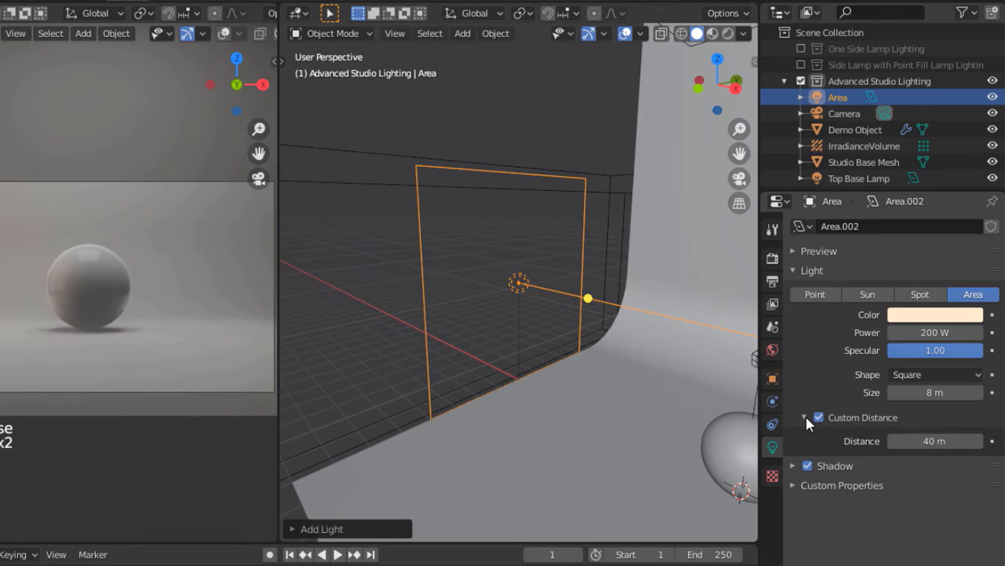
pyautogui.click(928, 440)
pyautogui.click(825, 417)
# - Duplicate the warm side area light in place
pyautogui.moveTo(621, 339); pyautogui.dragTo(644, 343, button='middle')
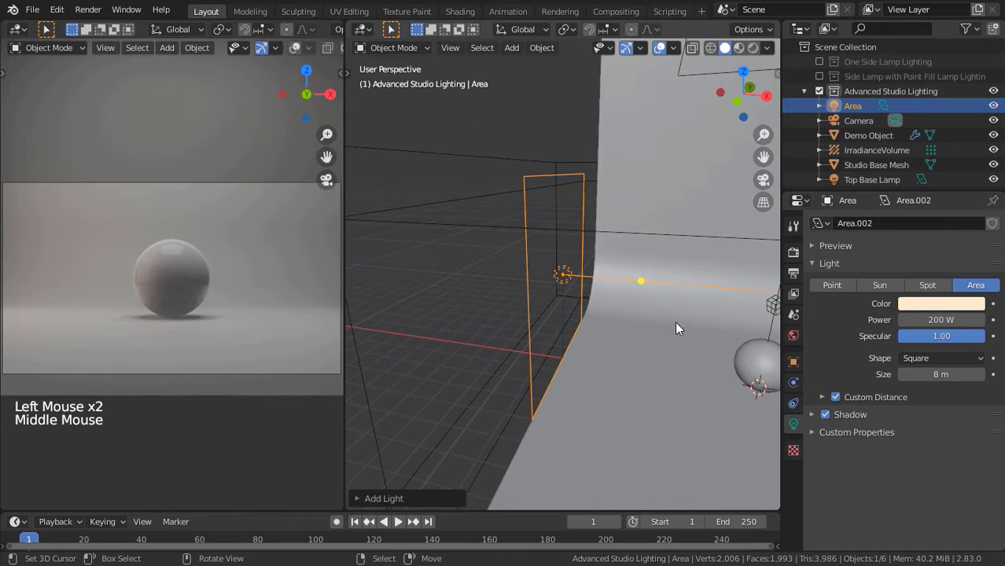
pyautogui.keyDown('shift'); pyautogui.moveTo(697, 304); pyautogui.dragTo(539, 313, button='middle'); pyautogui.keyUp('shift')
pyautogui.scroll(-3, 523, 294)
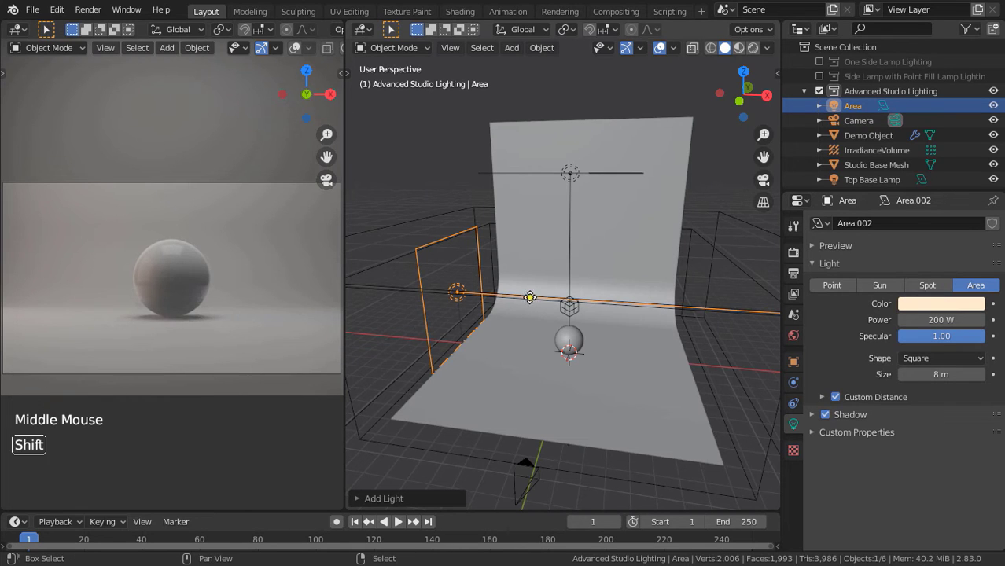
pyautogui.hotkey('shift', 'd')
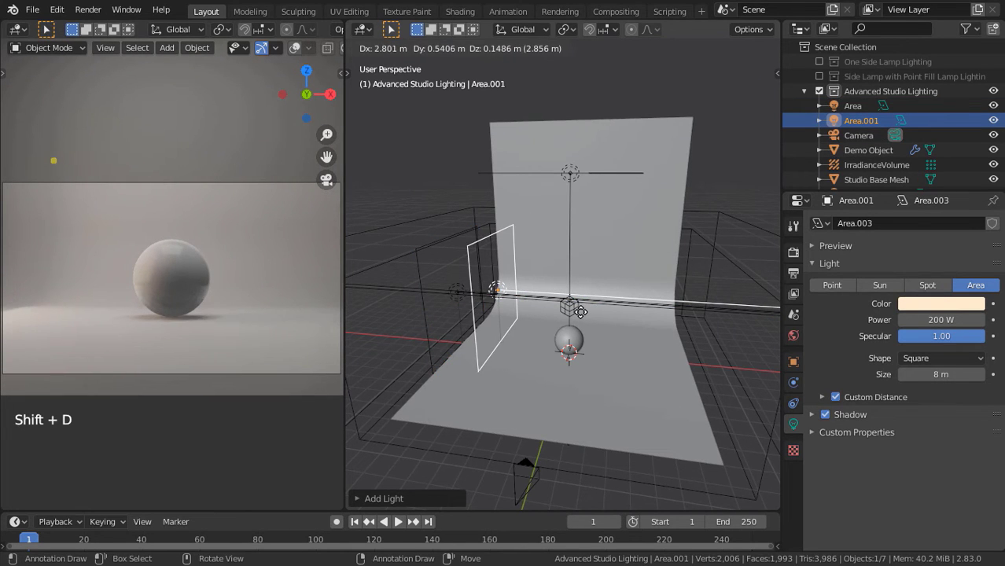
pyautogui.click(579, 312)
# - Mirror the duplicated light to the opposite side of the sphere by setting its X location to 8 m and X rotation to 0°
pyautogui.press('n')
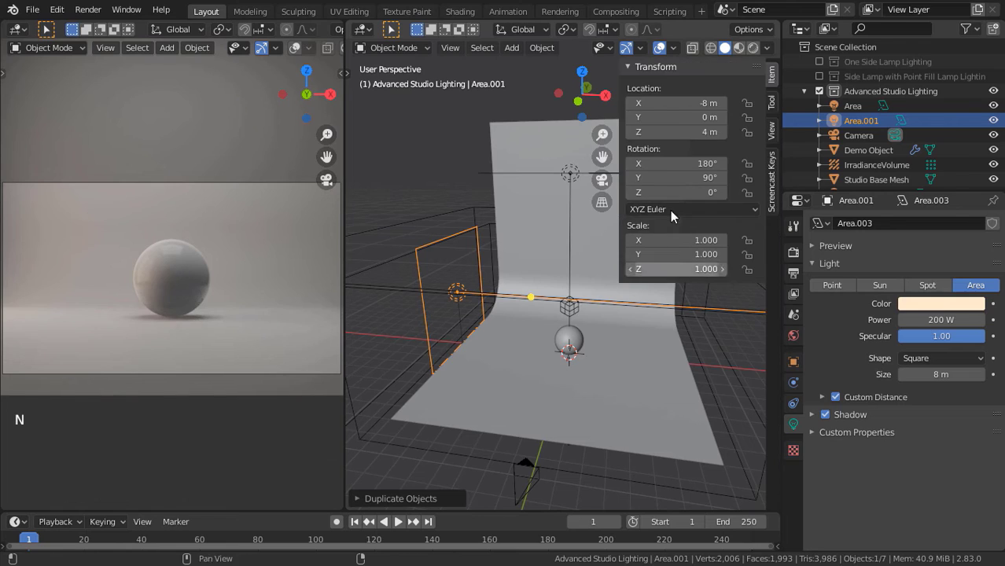
pyautogui.click(706, 102)
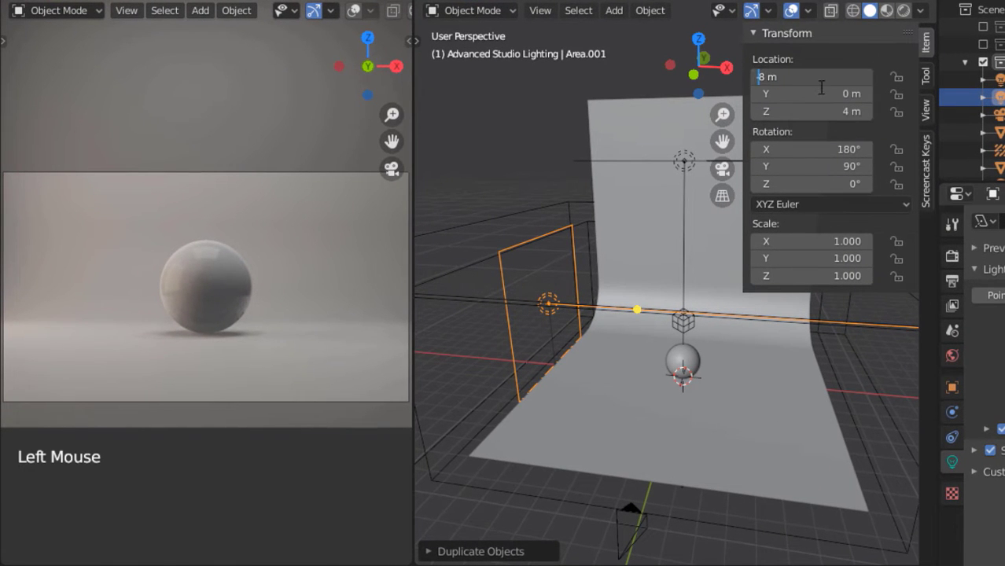
pyautogui.press('Return')
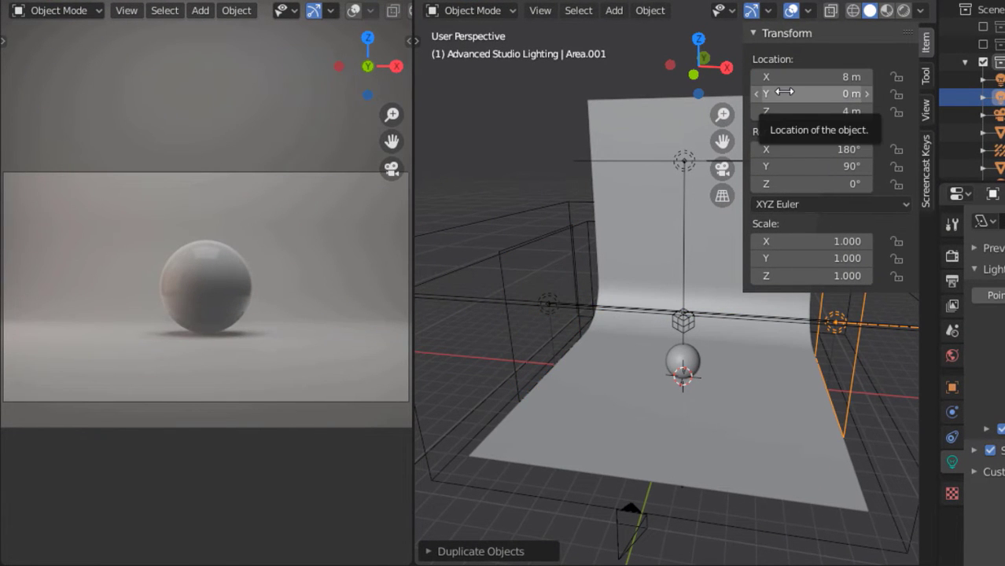
pyautogui.click(796, 149)
pyautogui.write('0')
pyautogui.press('Return')
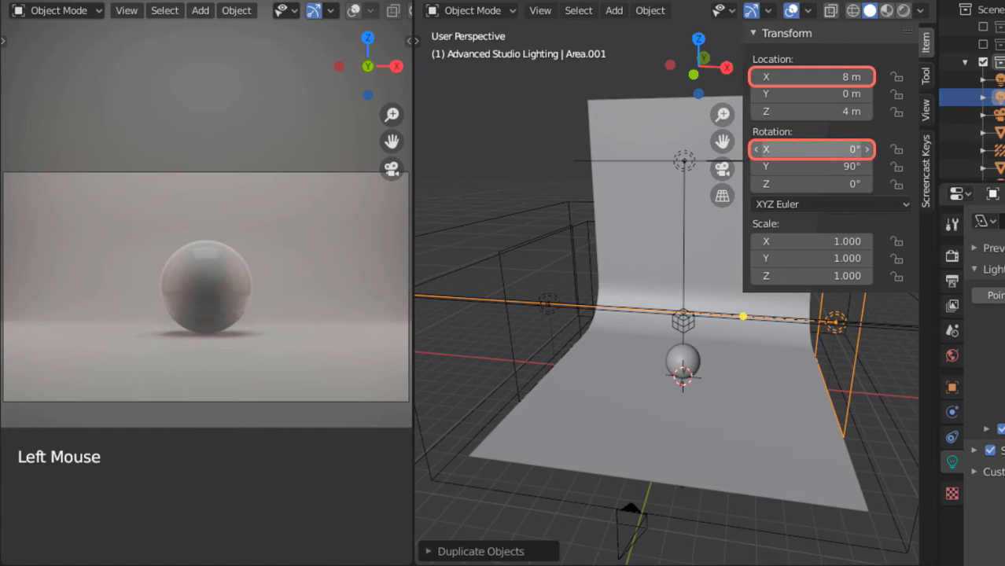
pyautogui.press('n')
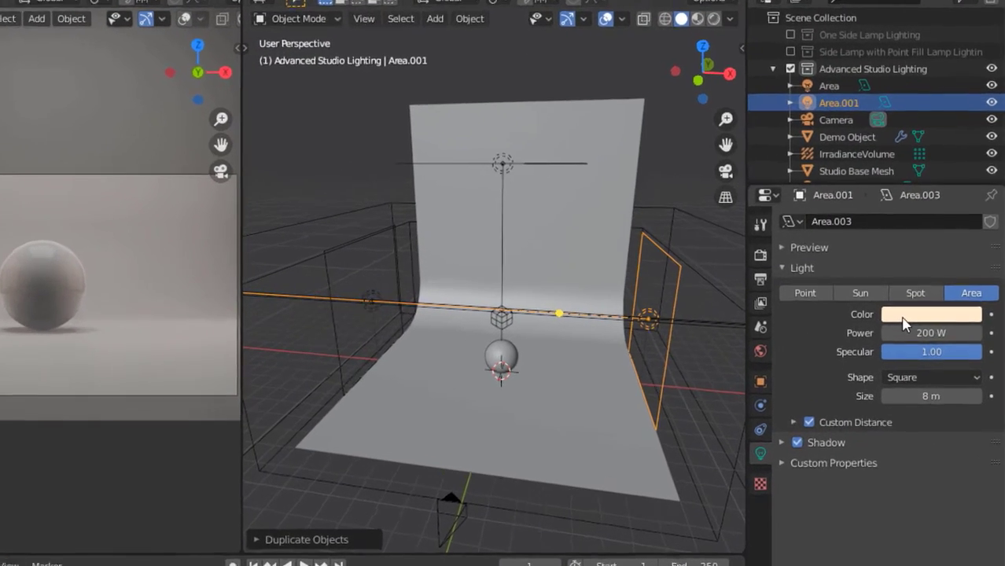
# - Change the duplicated light to a cool blue color by setting its hue to 0.6
pyautogui.click(916, 304)
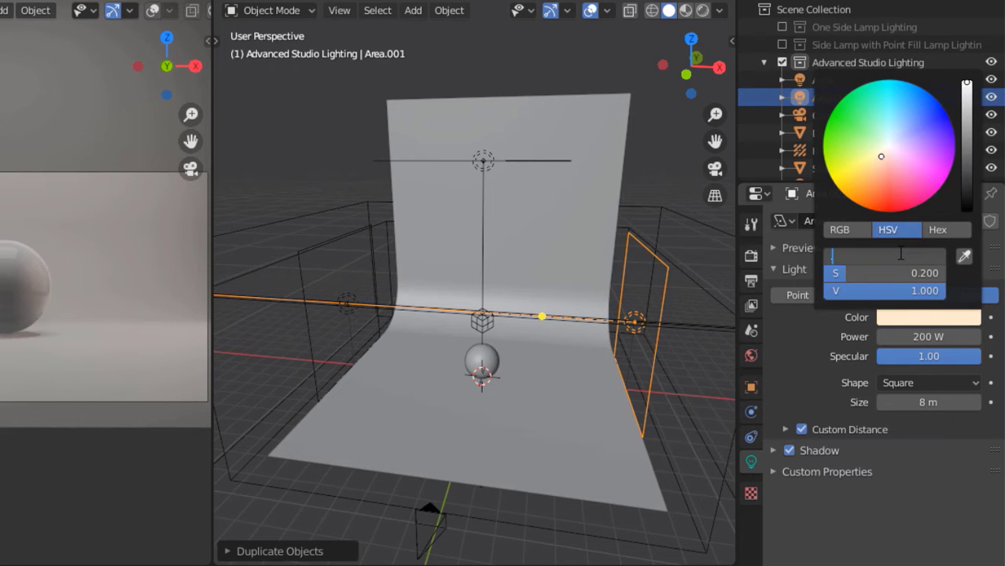
pyautogui.write('0.6')
pyautogui.press('Return')
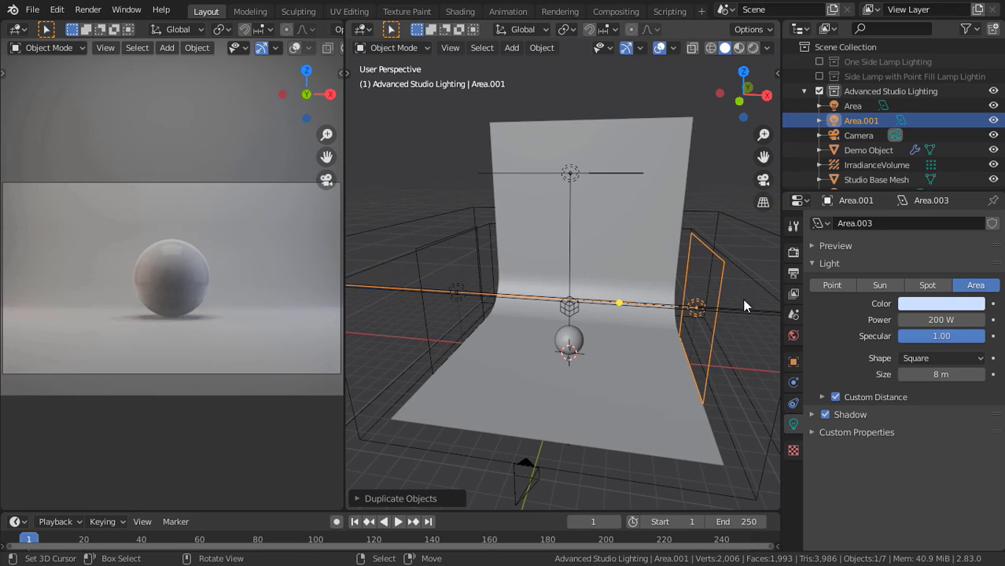
# - Rename the warm area light as Left Side Color Lamp
pyautogui.moveTo(697, 303); pyautogui.dragTo(526, 272, button='middle')
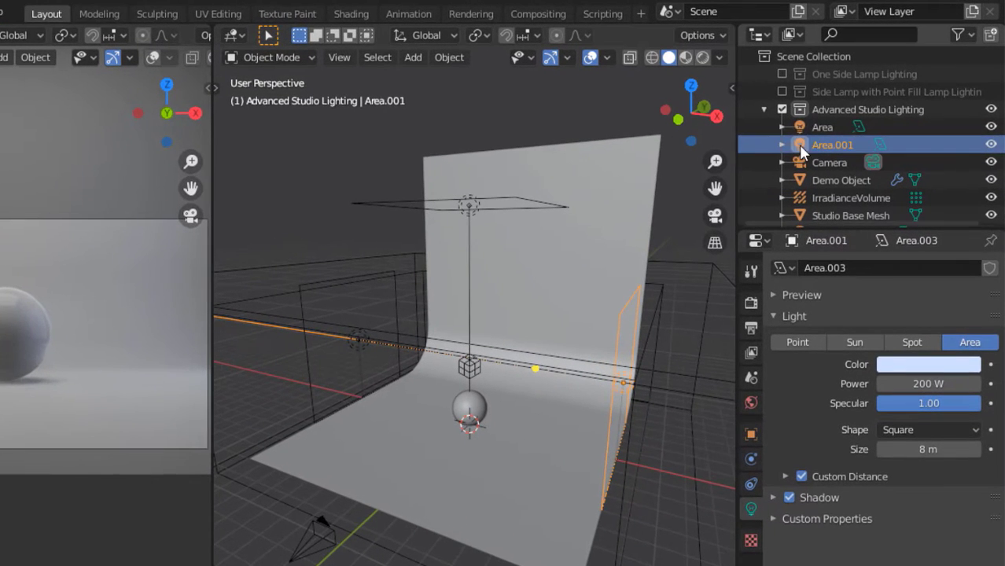
pyautogui.click(851, 105)
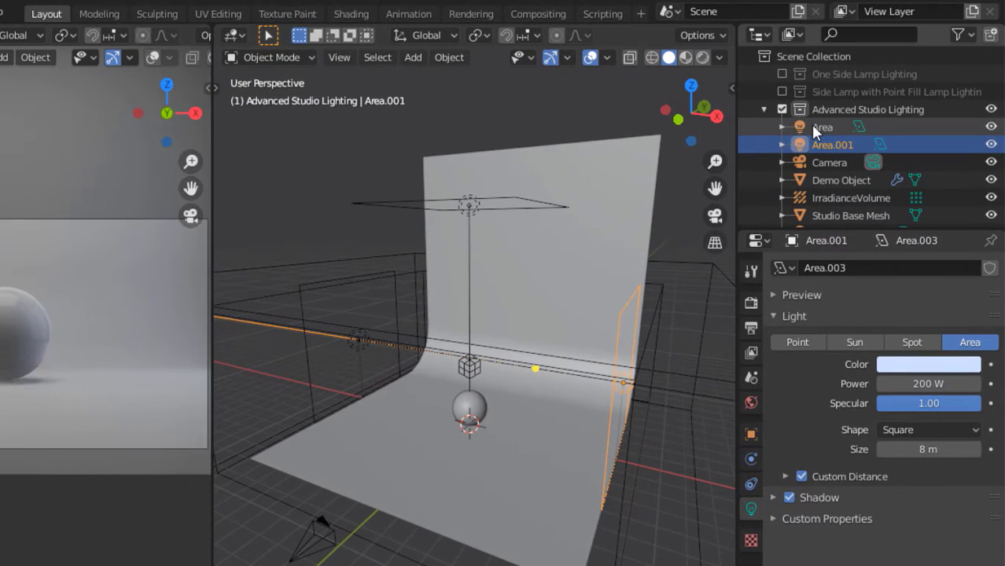
pyautogui.doubleClick(851, 105)
pyautogui.write('Left Side Color Lamp')
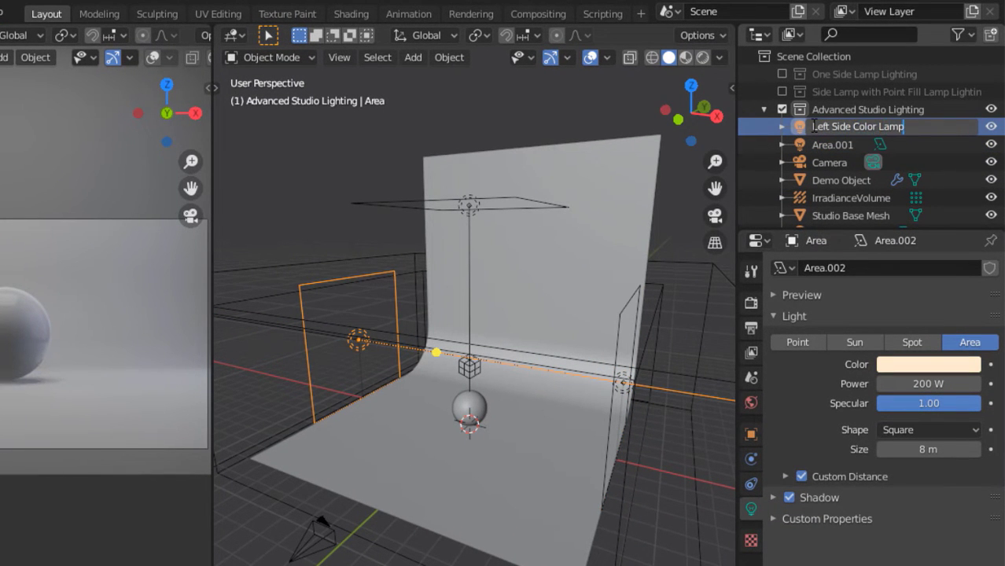
pyautogui.press('Return')
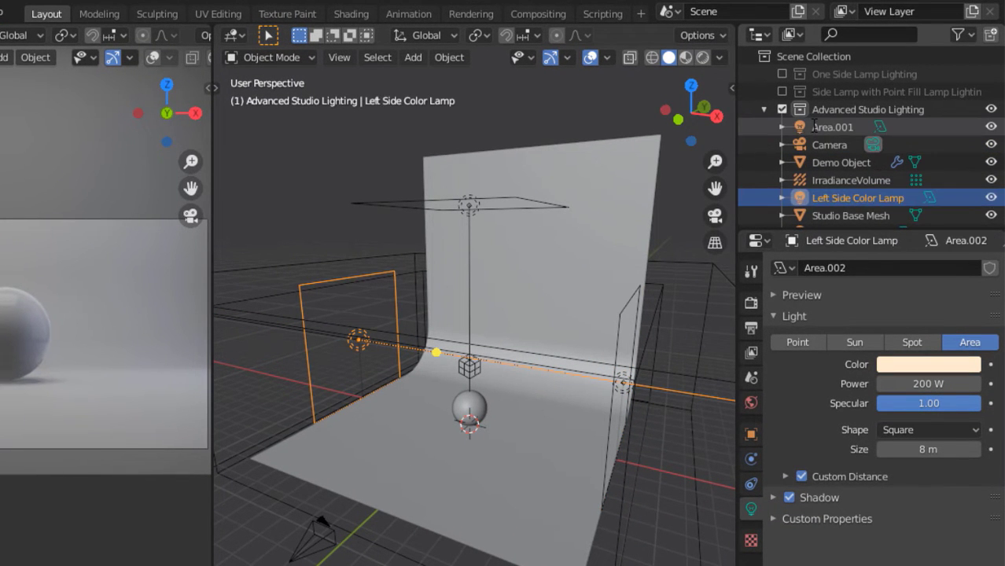
# - Rename the cool blue area light as Right Side Color Lamp
pyautogui.doubleClick(814, 125)
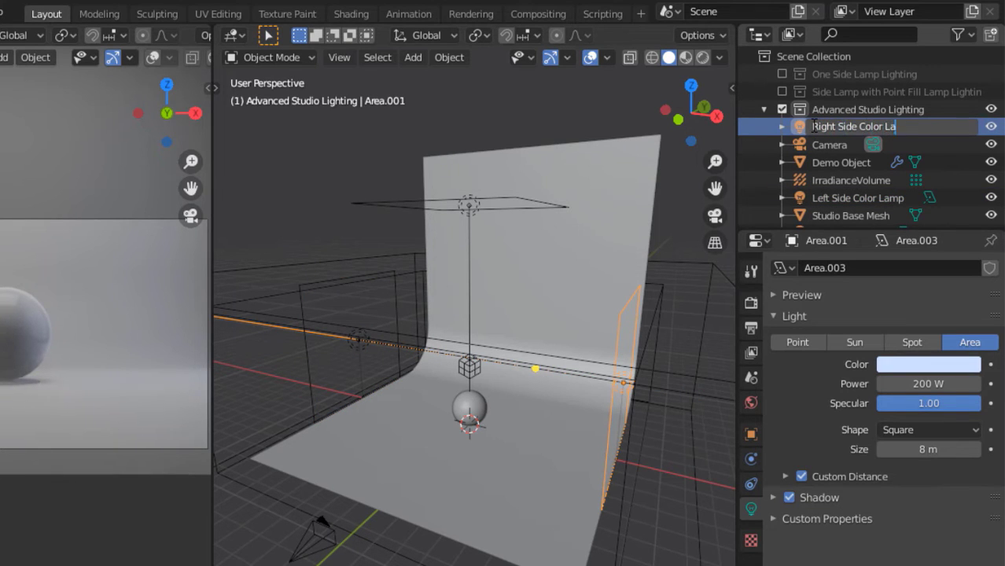
pyautogui.write('Right Side Color Lamp')
pyautogui.press('Return')
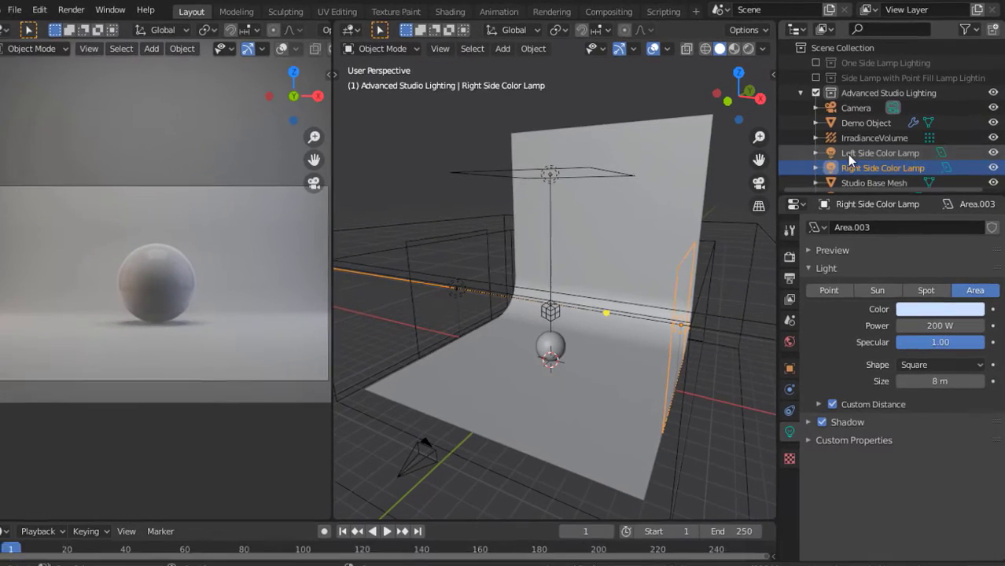
pyautogui.click(822, 179)
pyautogui.click(822, 198)
# - Add a new area light to the Advanced Studio Lighting collection at the world origin
pyautogui.moveTo(585, 221)
pyautogui.mouseDown(button='middle')
pyautogui.moveTo(571, 229)
pyautogui.moveTo(601, 230)
pyautogui.moveTo(572, 227)
pyautogui.mouseUp(button='middle')
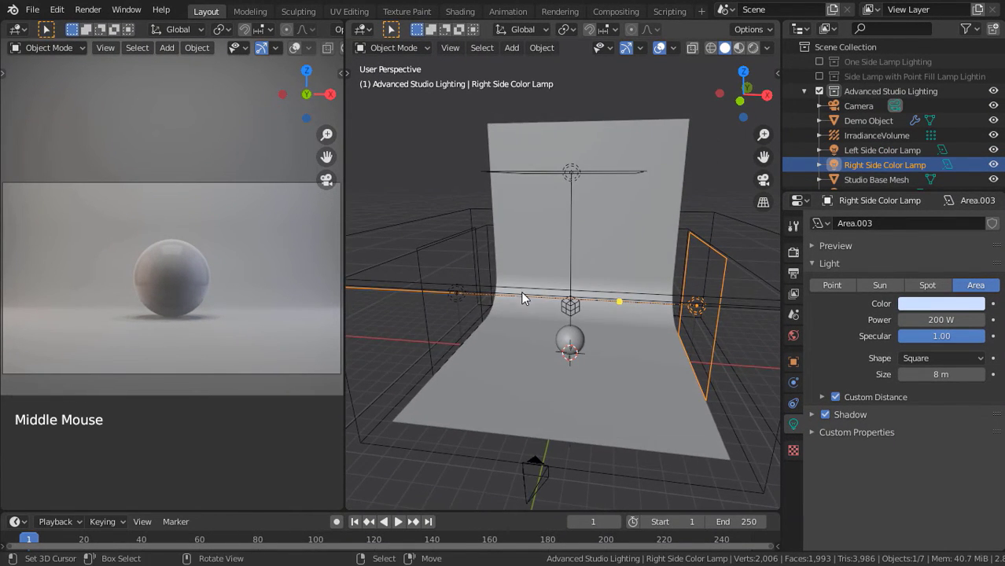
pyautogui.moveTo(521, 293); pyautogui.dragTo(592, 297, button='middle')
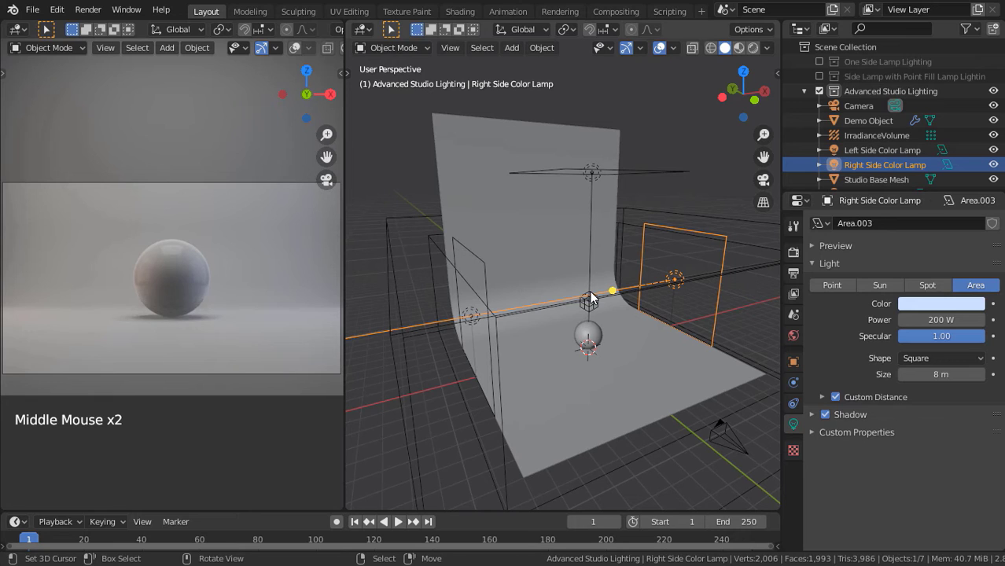
pyautogui.hotkey('shift', 'a')
pyautogui.moveTo(626, 340)
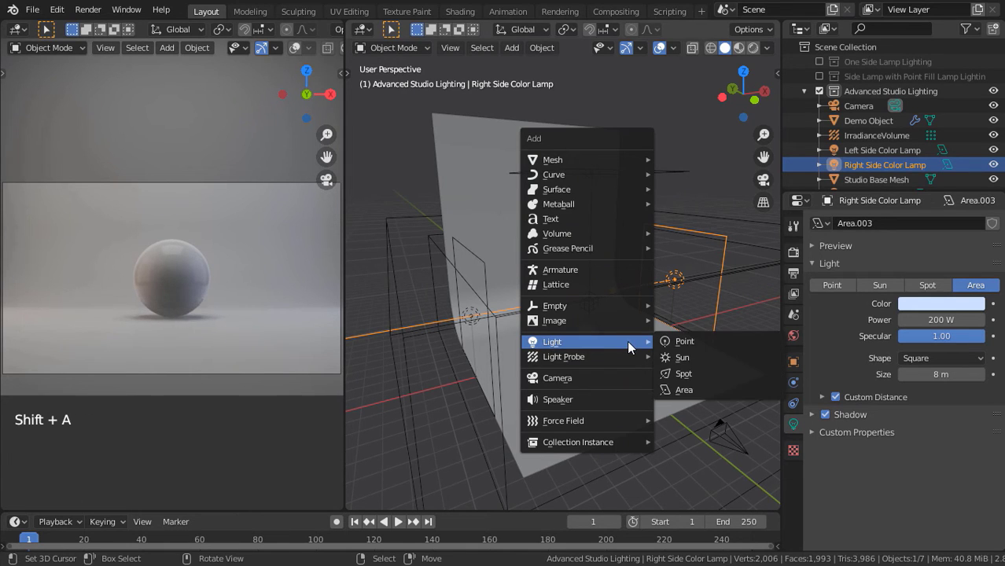
pyautogui.click(664, 389)
pyautogui.scroll(3, 626, 359)
pyautogui.keyDown('shift'); pyautogui.moveTo(626, 359); pyautogui.dragTo(596, 349, button='middle'); pyautogui.keyUp('shift')
pyautogui.scroll(-3, 580, 332)
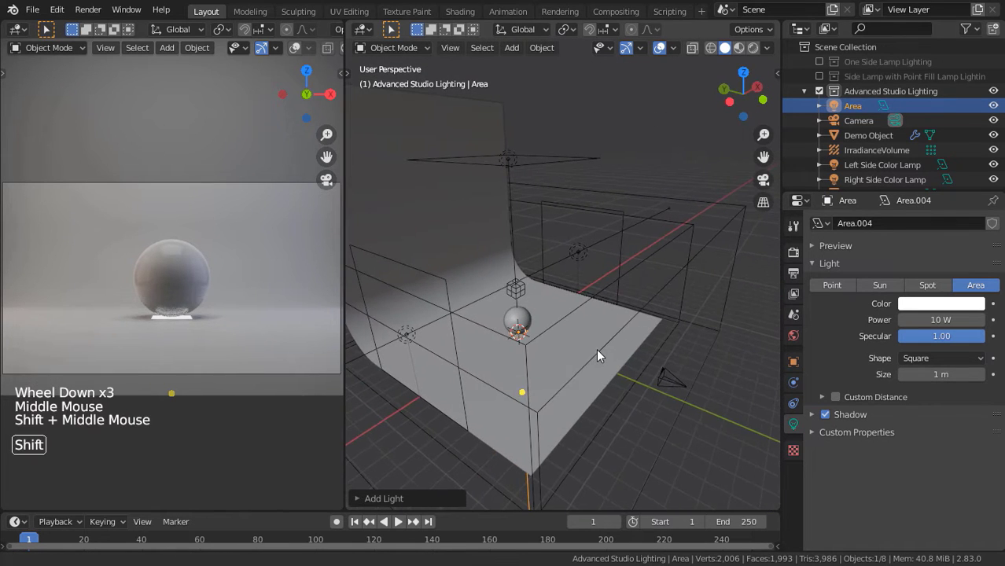
# - Place the new area light in front of the sphere at Y -8 m and Z 5 m, with an X rotation of 65°
pyautogui.press('n')
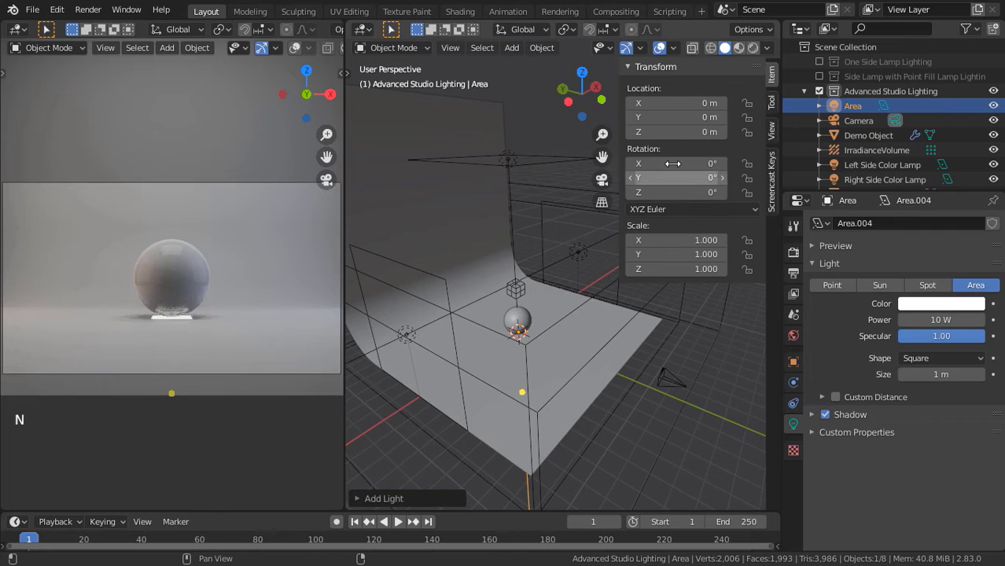
pyautogui.doubleClick(682, 117)
pyautogui.write('-8')
pyautogui.press('Return')
pyautogui.doubleClick(690, 133)
pyautogui.write('5')
pyautogui.press('Return')
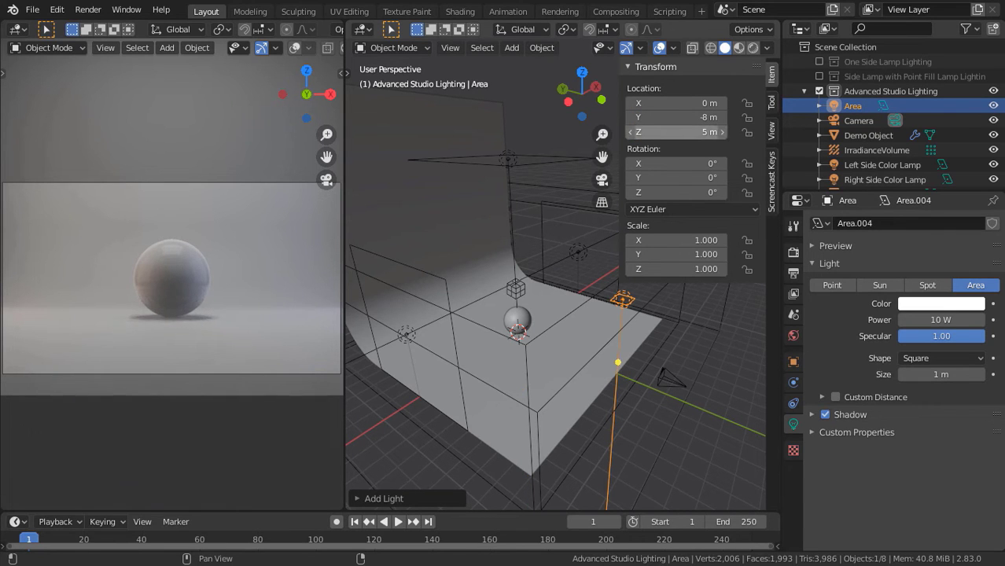
pyautogui.click(682, 163)
pyautogui.write('65')
pyautogui.press('Return')
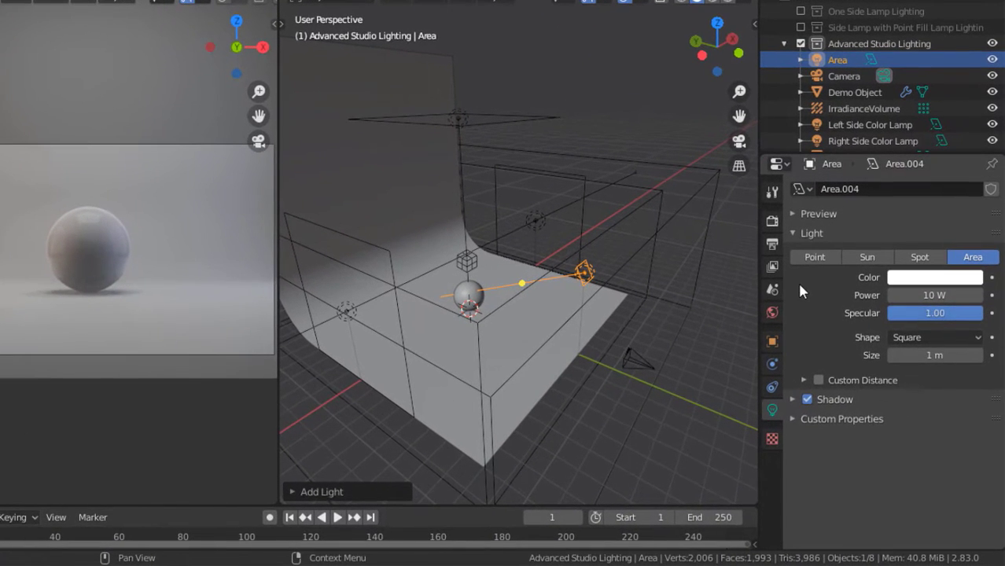
# - Set the front area light's power to 300 W, its specular to 0.3 and its size to 6 m
pyautogui.click(916, 317)
pyautogui.write('300')
pyautogui.press('Return')
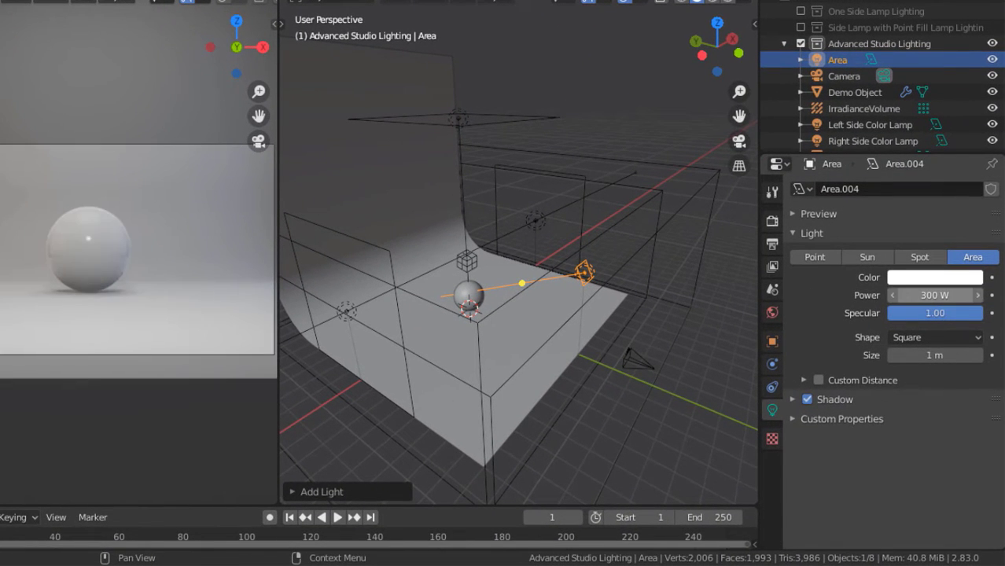
pyautogui.click(943, 315)
pyautogui.write('0.3')
pyautogui.press('Return')
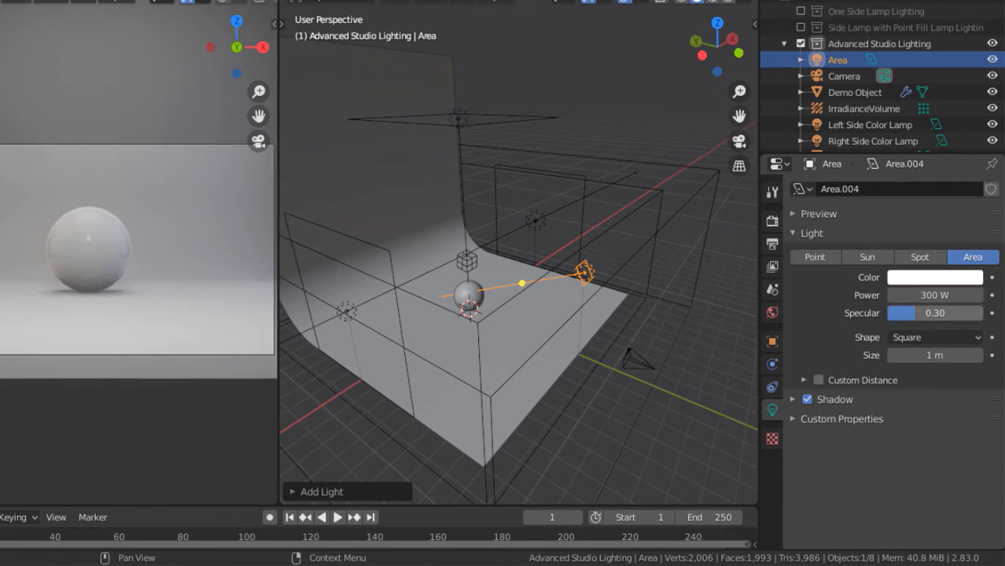
pyautogui.click(931, 356)
pyautogui.write('6')
pyautogui.press('Return')
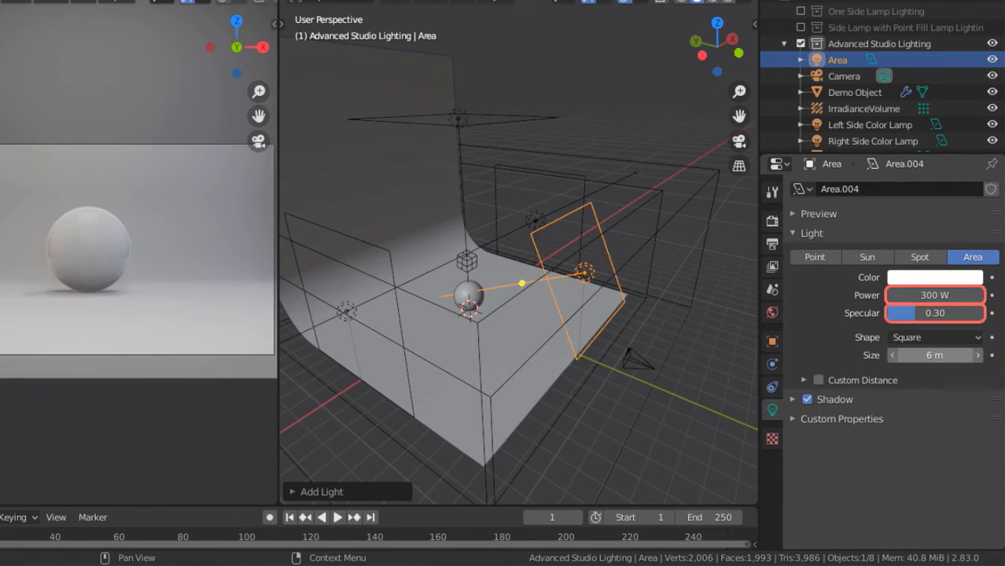
# - Enable a custom distance of 13 m for the front area light
pyautogui.click(818, 380)
pyautogui.click(804, 380)
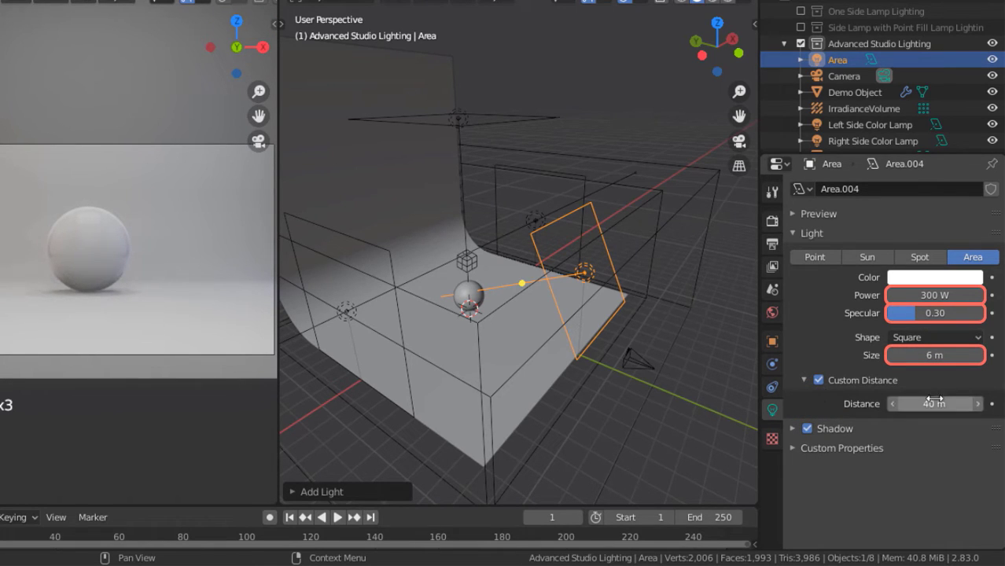
pyautogui.click(905, 404)
pyautogui.write('13')
pyautogui.press('Return')
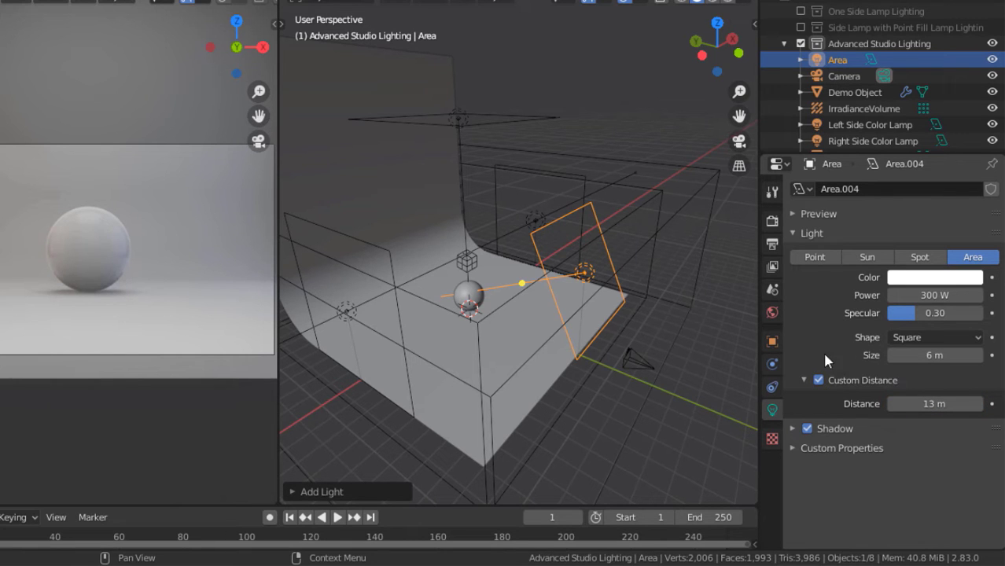
pyautogui.click(803, 380)
# - Rename the front area light as Camera Fill Lamp
pyautogui.moveTo(503, 267); pyautogui.dragTo(550, 263, button='middle')
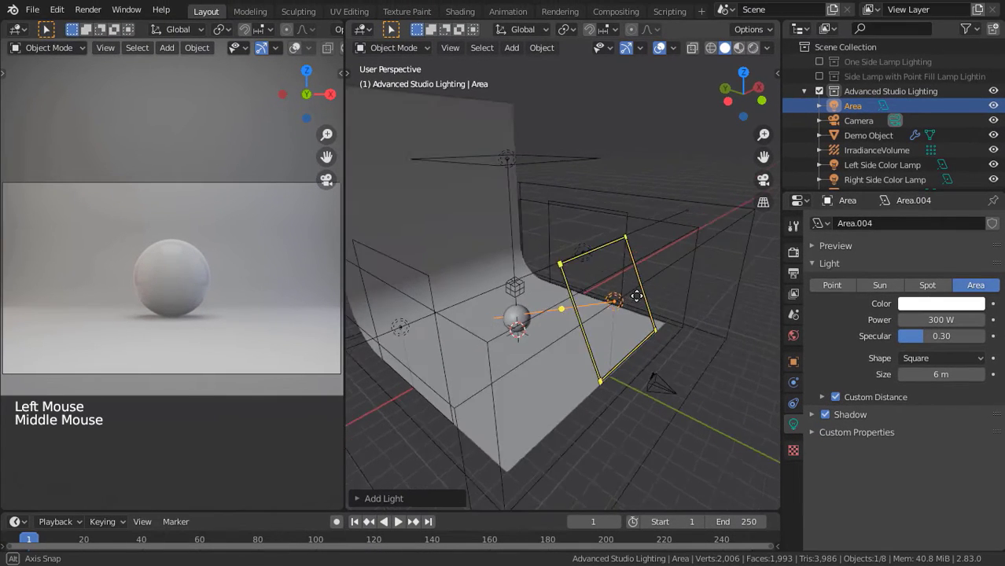
pyautogui.moveTo(591, 291); pyautogui.dragTo(621, 292, button='middle')
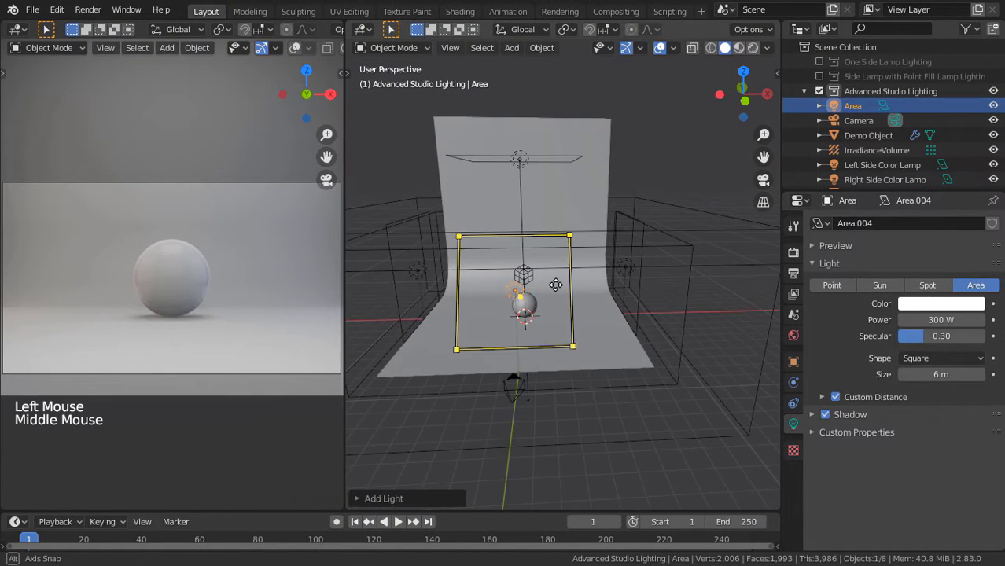
pyautogui.doubleClick(850, 105)
pyautogui.write('Came')
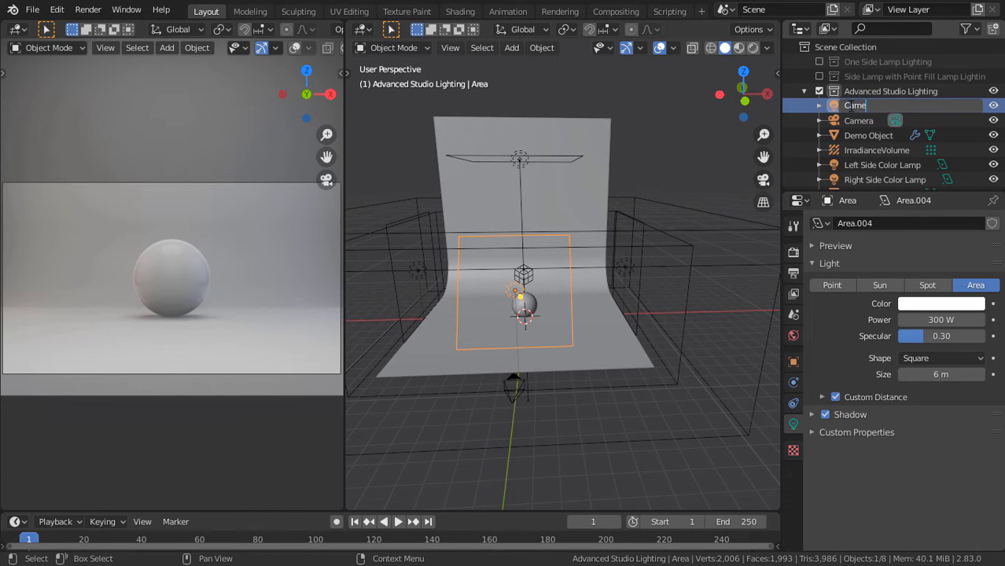
pyautogui.write('ra Fill Lamp')
pyautogui.press('Return')
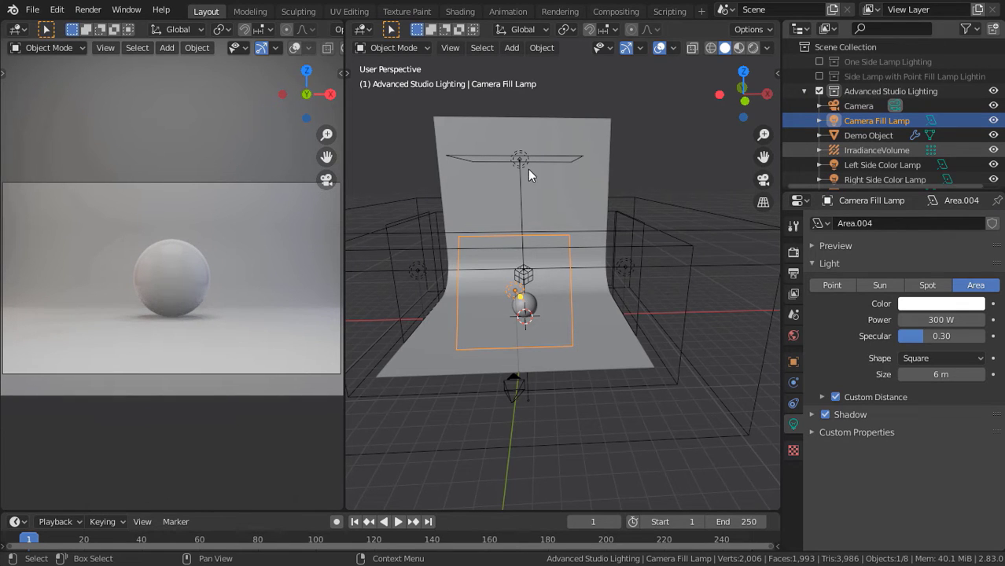
# - Join the two viewports into one large camera view and switch it to solid shading
pyautogui.click(343, 27)
pyautogui.moveTo(343, 26); pyautogui.dragTo(421, 31)
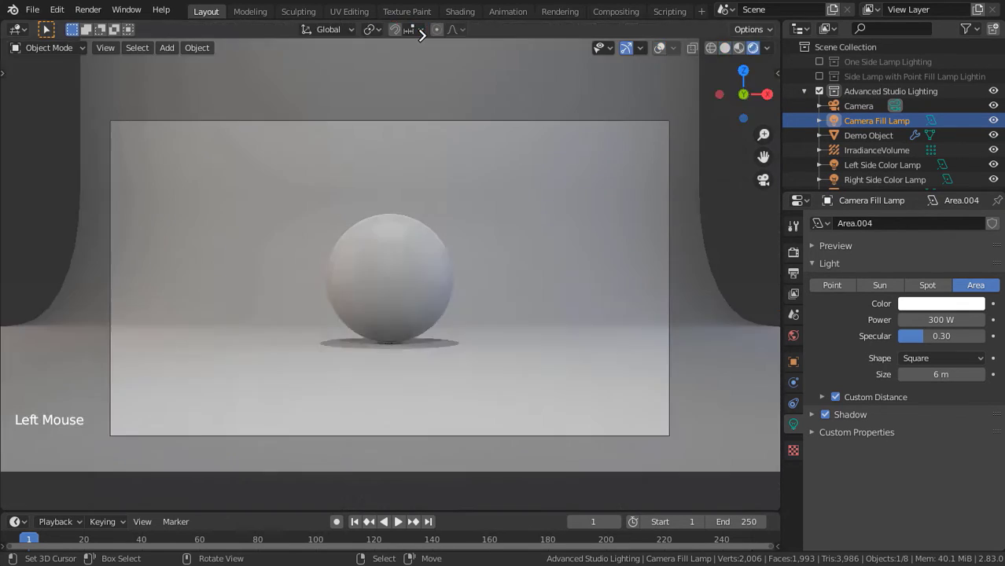
pyautogui.scroll(-2, 423, 122)
pyautogui.keyDown('shift'); pyautogui.middleClick(423, 122); pyautogui.keyUp('shift')
pyautogui.press('z')
pyautogui.click(502, 125)
pyautogui.scroll(2, 472, 173)
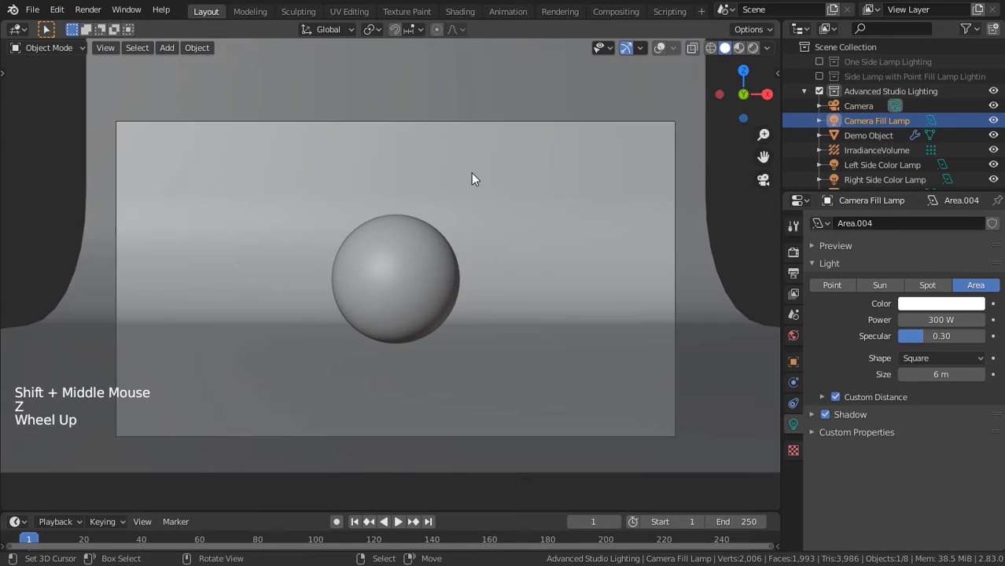
pyautogui.keyDown('ctrl'); pyautogui.moveTo(472, 173); pyautogui.dragTo(484, 150, button='middle'); pyautogui.keyUp('ctrl')
pyautogui.keyDown('shift'); pyautogui.moveTo(483, 152); pyautogui.dragTo(483, 154, button='middle'); pyautogui.keyUp('shift')
# - Bake the scene's indirect lighting
pyautogui.click(794, 252)
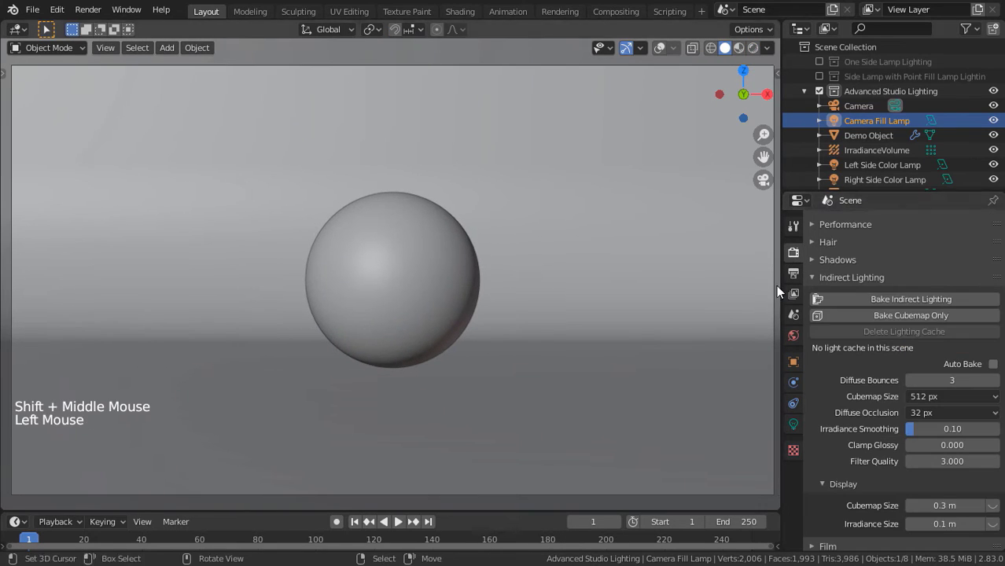
pyautogui.click(911, 299)
pyautogui.scroll(-2, 862, 173)
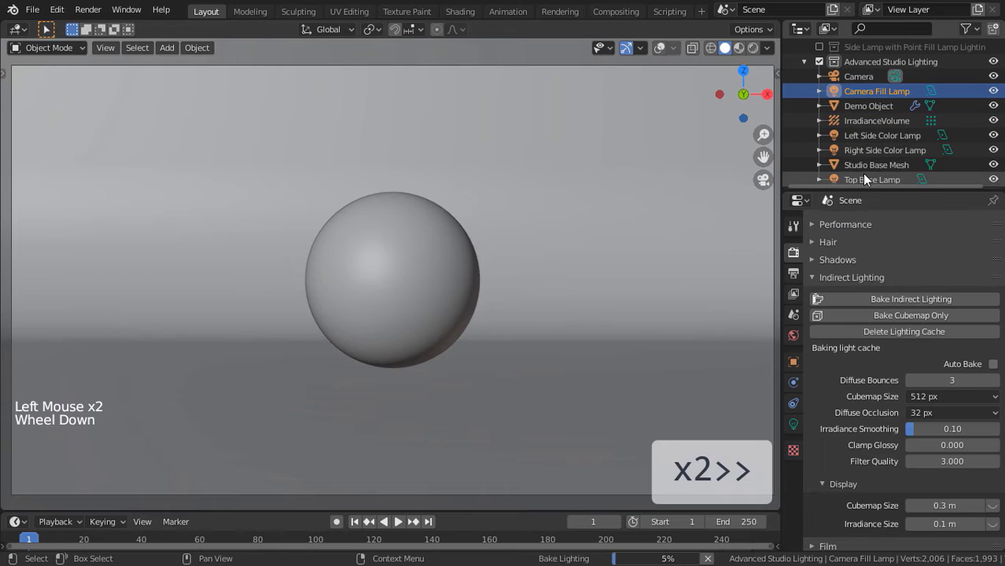
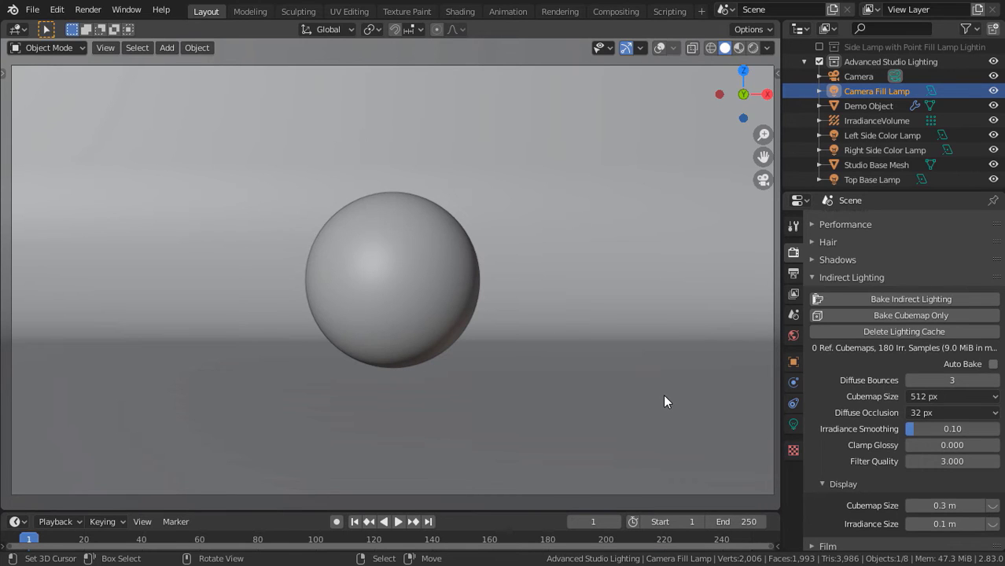
# - Examine the baked lighting on the sphere and backdrop in rendered shading from several angles and through the camera
pyautogui.press('z')
pyautogui.click(660, 316)
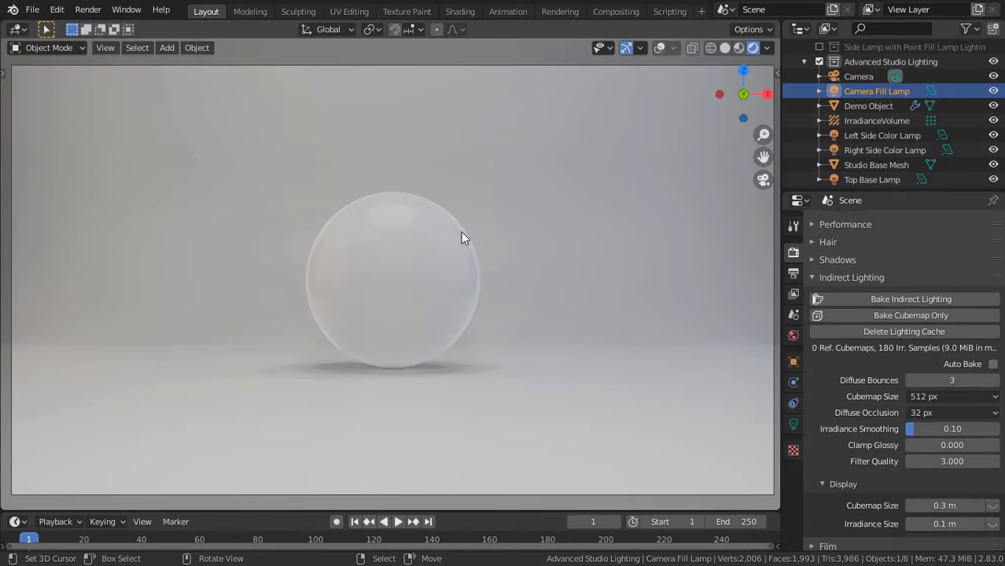
pyautogui.moveTo(460, 232); pyautogui.dragTo(594, 290, button='middle')
pyautogui.scroll(-2, 511, 254)
pyautogui.scroll(2, 306, 285)
pyautogui.keyDown('shift'); pyautogui.moveTo(540, 218); pyautogui.dragTo(475, 288, button='middle'); pyautogui.keyUp('shift')
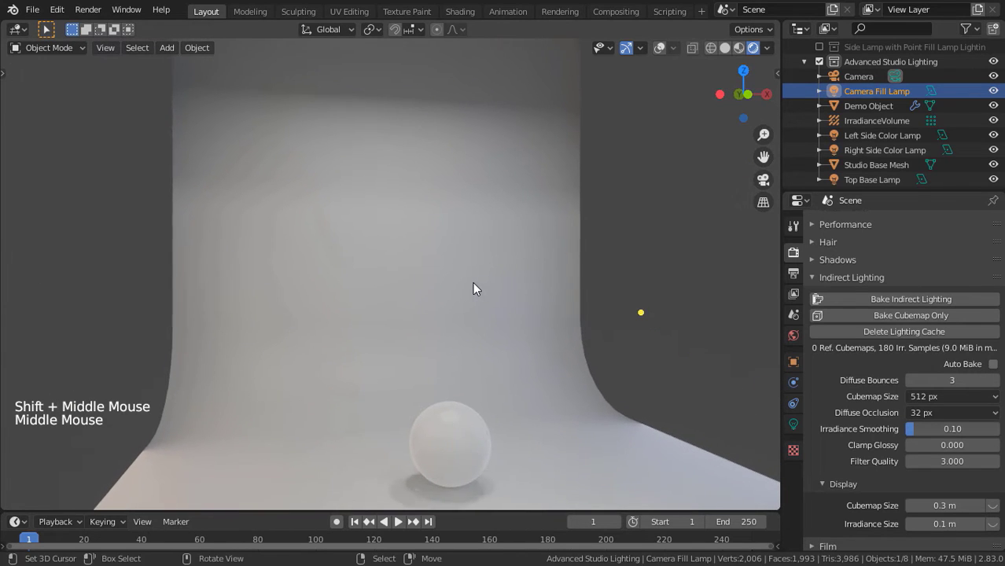
pyautogui.moveTo(579, 353); pyautogui.dragTo(494, 247, button='middle')
pyautogui.moveTo(445, 316); pyautogui.dragTo(562, 331, button='middle')
pyautogui.press('KP_0')
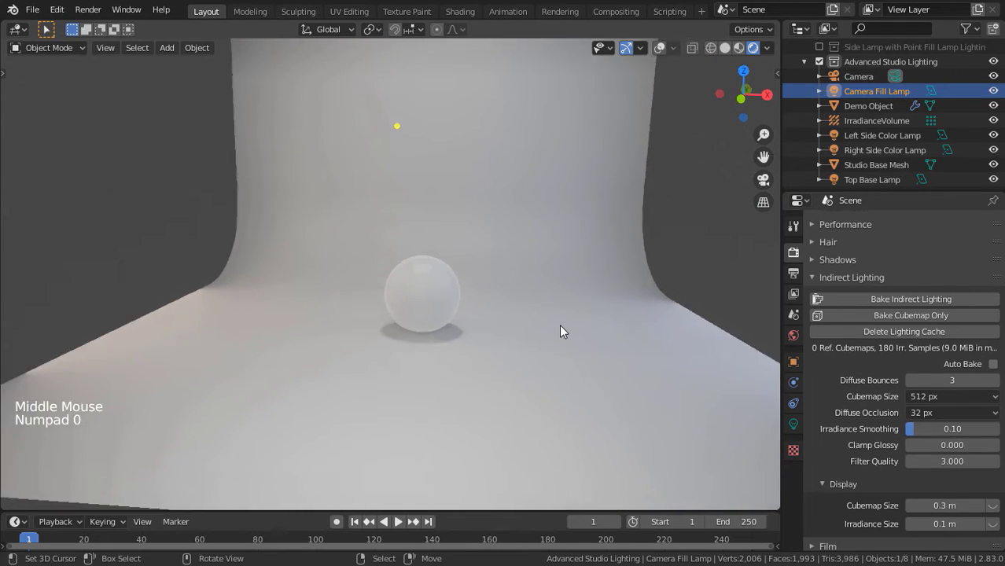
pyautogui.keyDown('shift'); pyautogui.moveTo(515, 266); pyautogui.dragTo(520, 272, button='middle'); pyautogui.keyUp('shift')
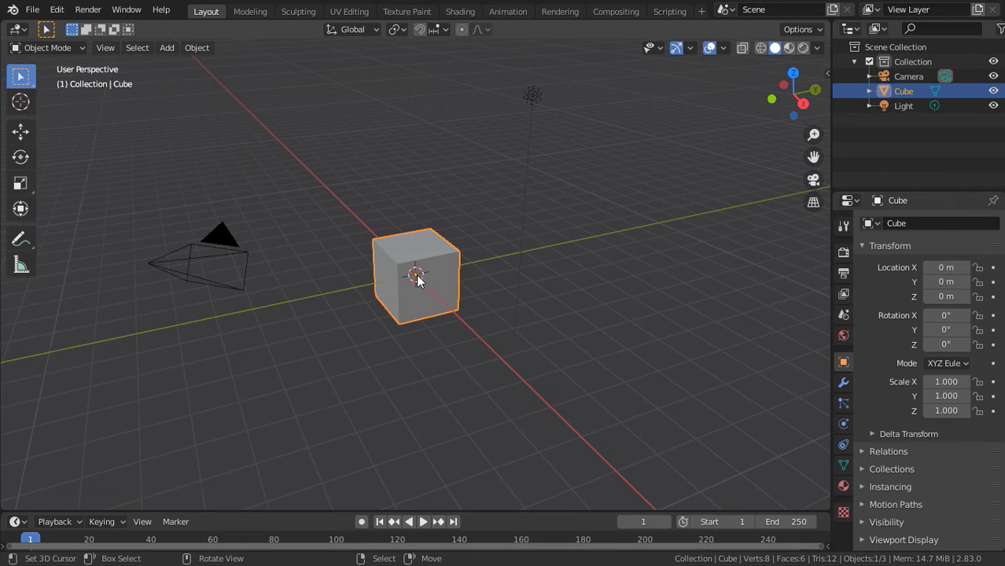
# - Delete the default camera, cube and light from the new scene
pyautogui.rightClick(417, 279)
pyautogui.rightClick(432, 273)
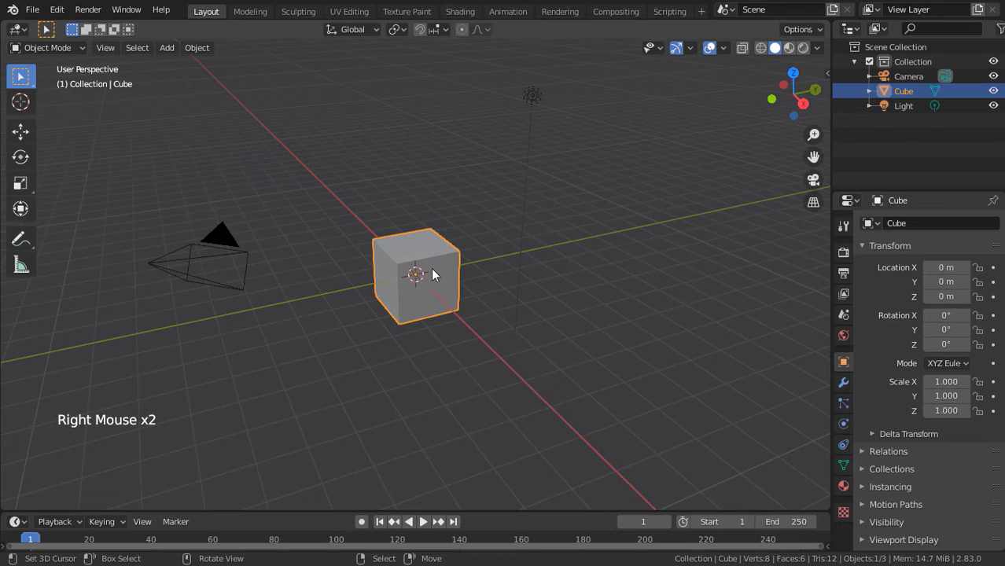
pyautogui.press('a')
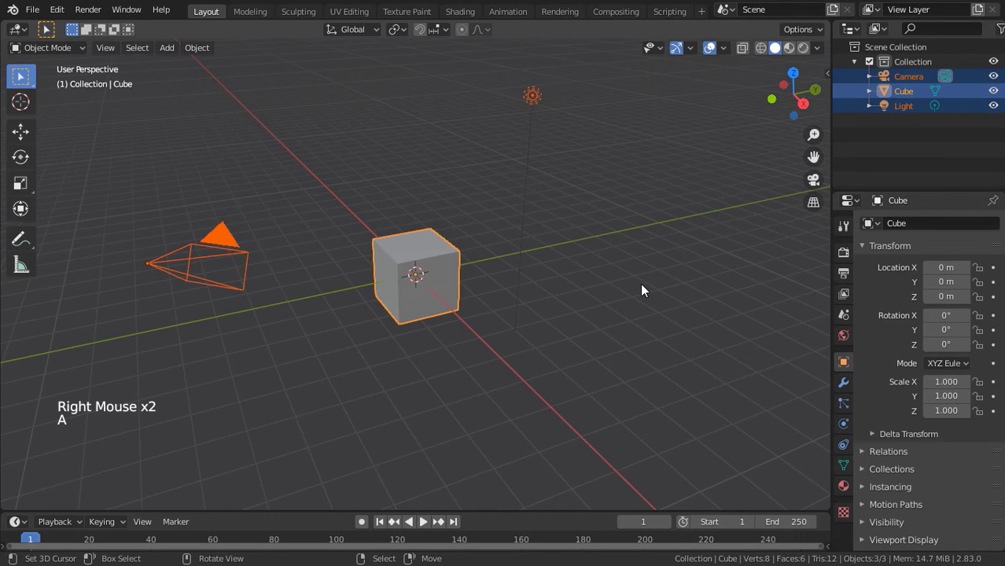
pyautogui.press('Delete')
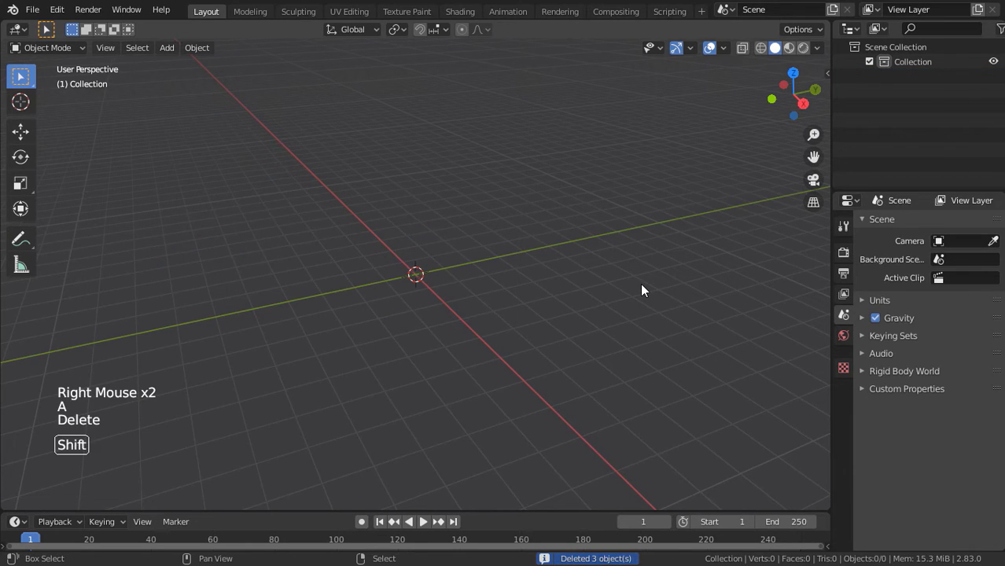
# - Add a plane mesh at the origin and scale it by 12
pyautogui.hotkey('shift', 'a')
pyautogui.moveTo(645, 267)
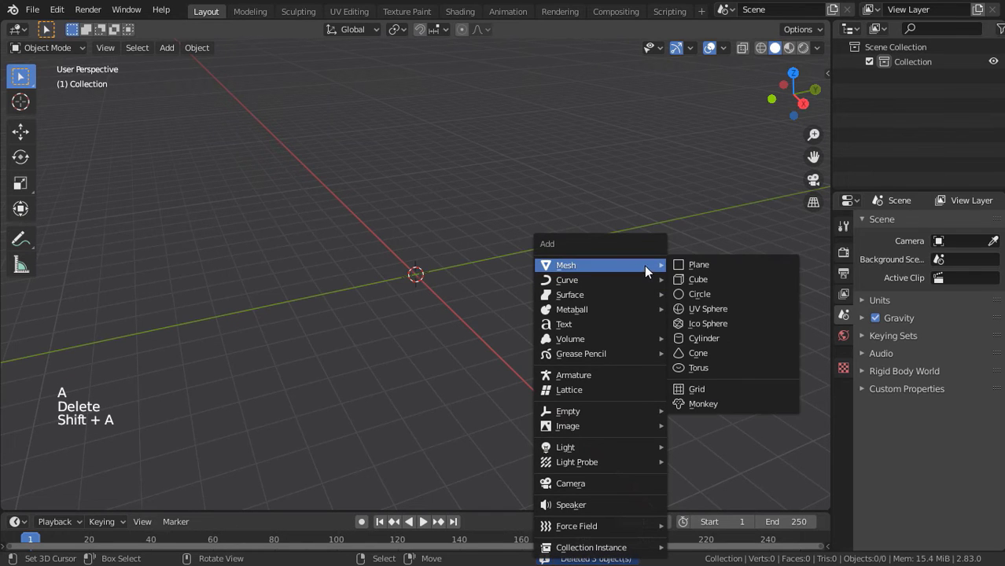
pyautogui.click(699, 264)
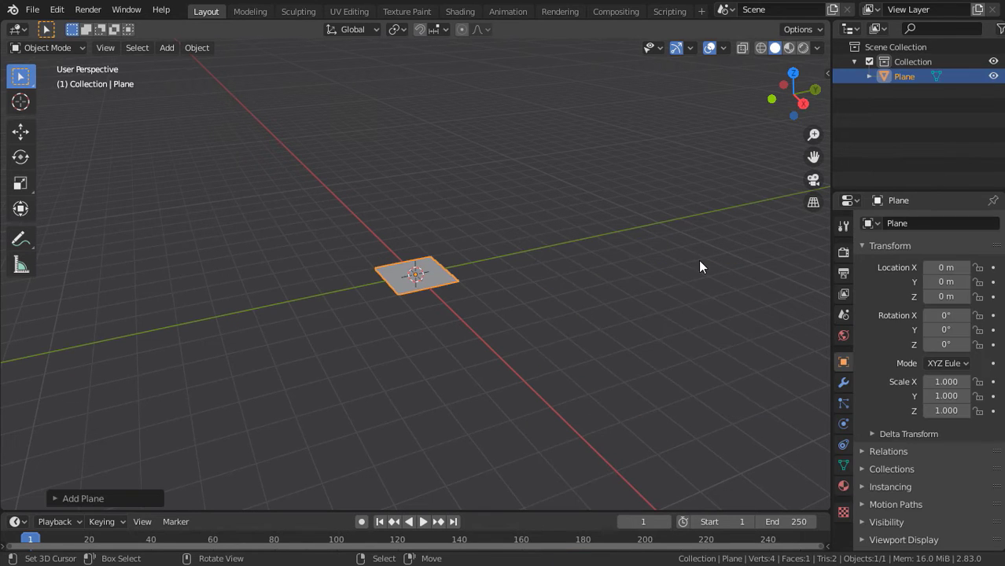
pyautogui.write('s12')
pyautogui.press('Return')
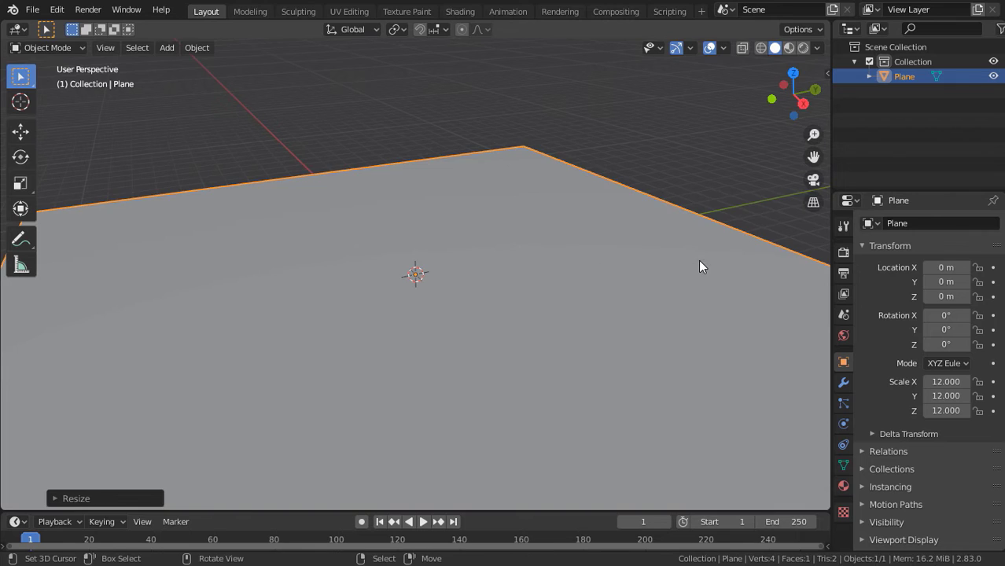
# - Rename the plane as Ground Mesh
pyautogui.doubleClick(902, 89)
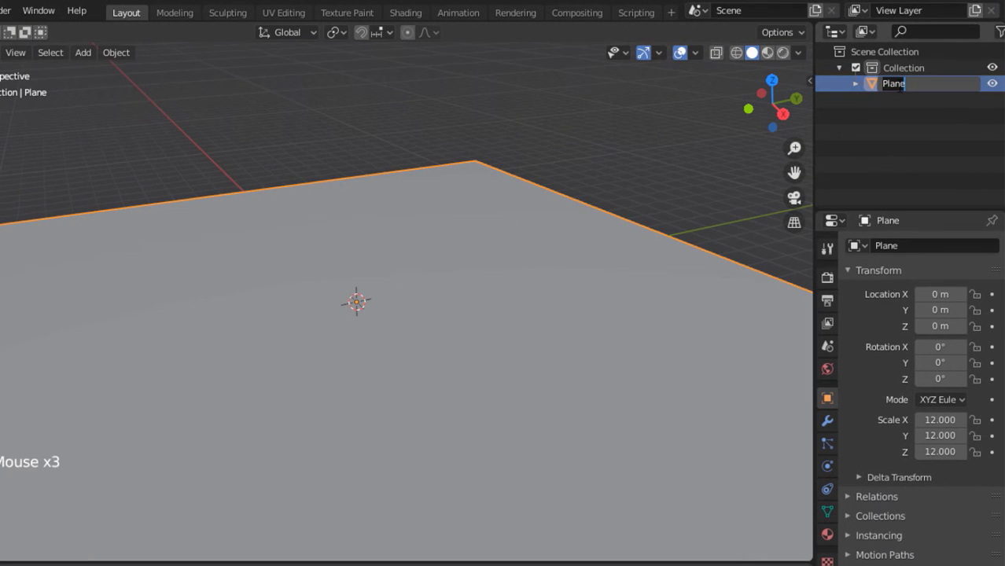
pyautogui.write('Ground Mesh')
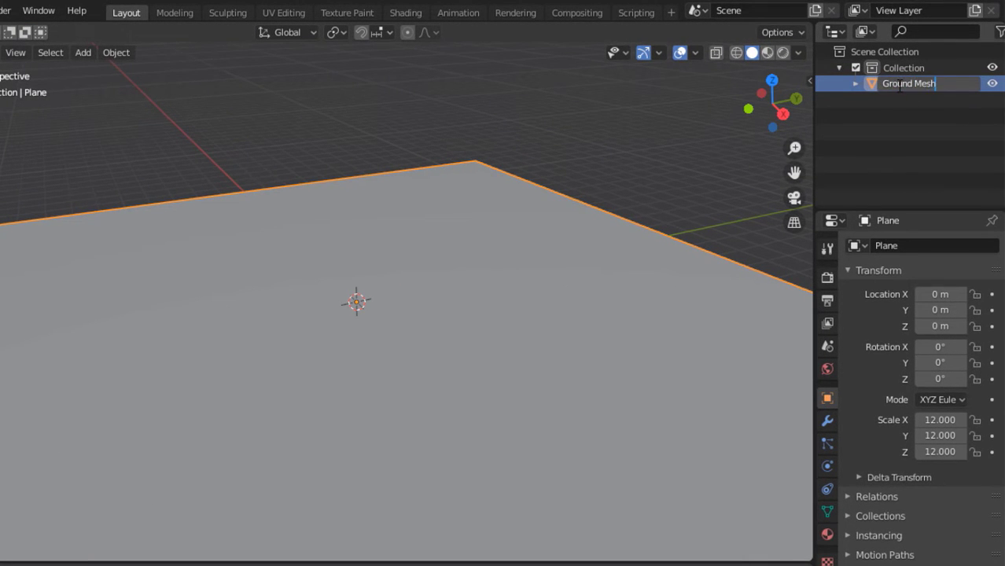
pyautogui.press('Return')
# - Add a UV sphere at the origin with a level 1 subdivision and smooth shading
pyautogui.scroll(-2, 500, 252)
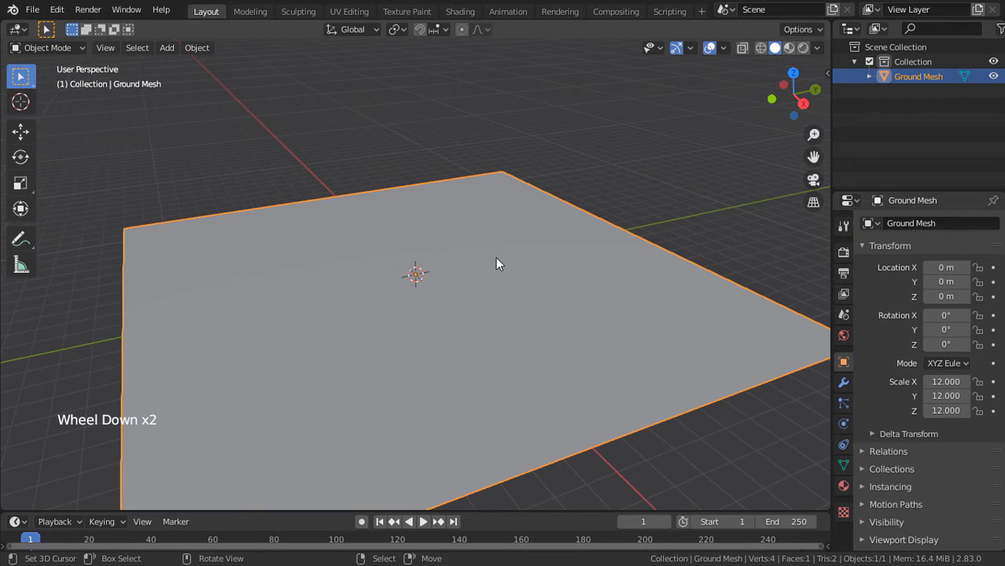
pyautogui.moveTo(507, 262)
pyautogui.mouseDown(button='middle')
pyautogui.moveTo(542, 258)
pyautogui.moveTo(525, 256)
pyautogui.mouseUp(button='middle')
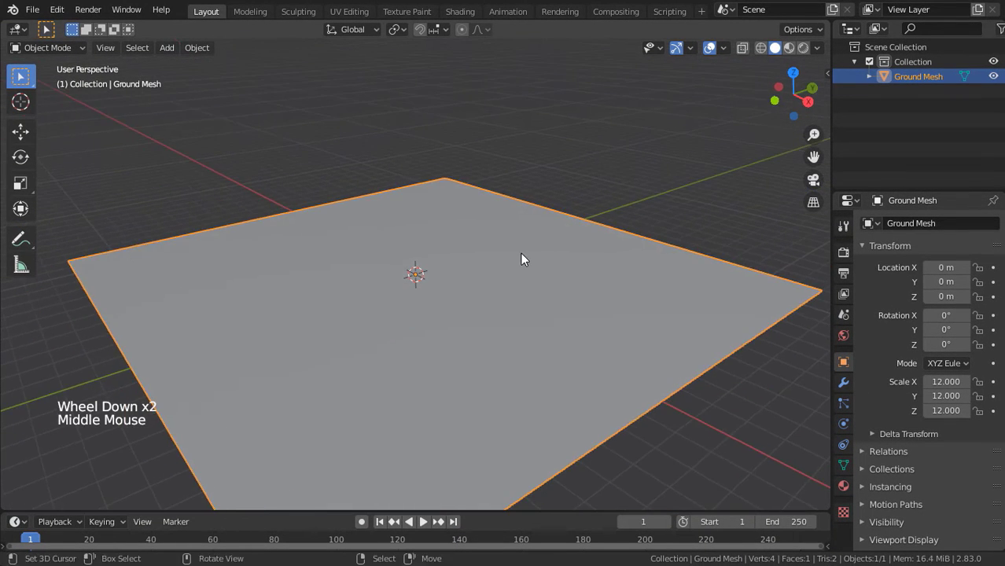
pyautogui.hotkey('shift', 'a')
pyautogui.moveTo(520, 255)
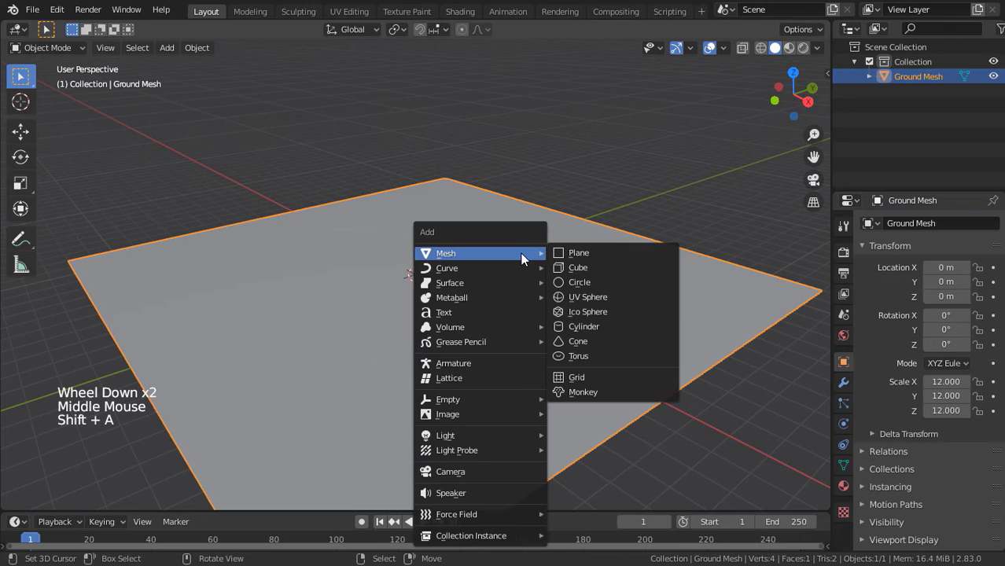
pyautogui.click(586, 297)
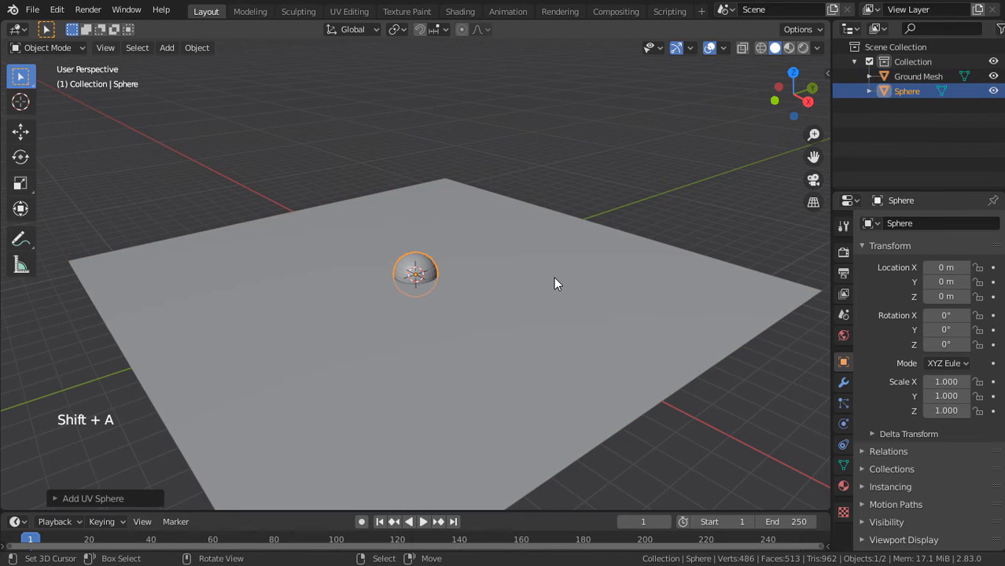
pyautogui.press('KP_Decimal')
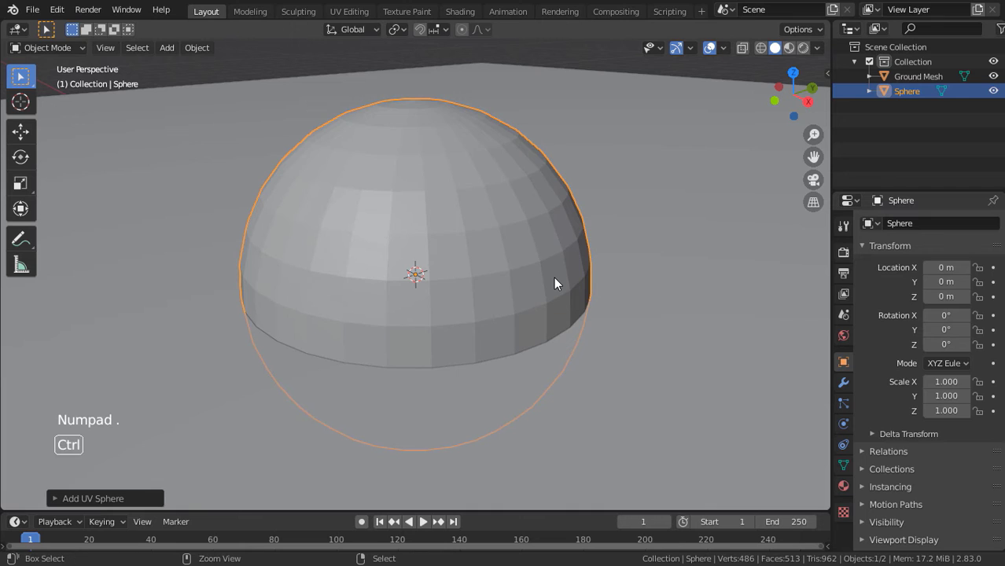
pyautogui.hotkey('ctrl', '1')
pyautogui.press('w')
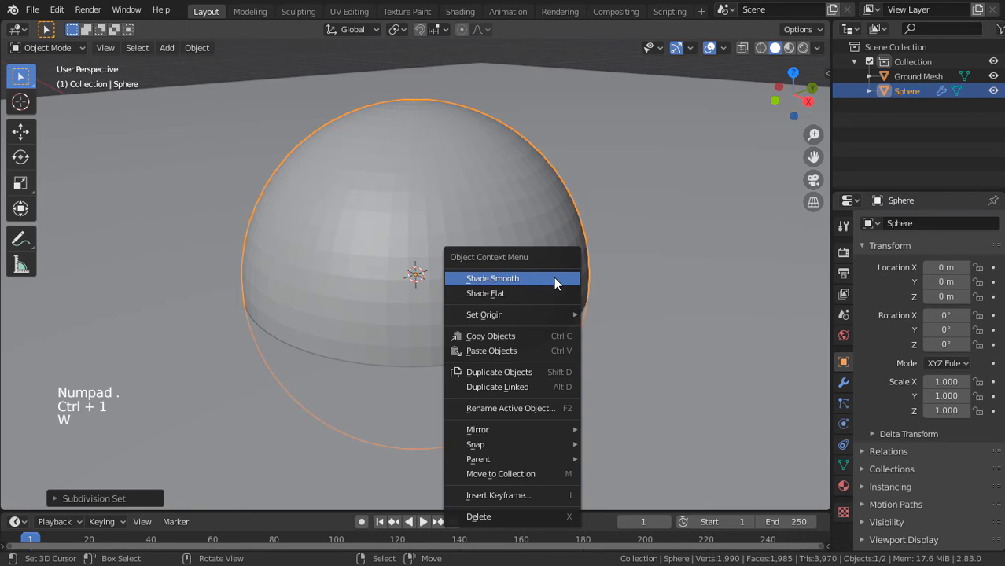
pyautogui.click(553, 276)
# - Move the sphere up 1 m along the Z axis so it rests on the ground
pyautogui.press('g')
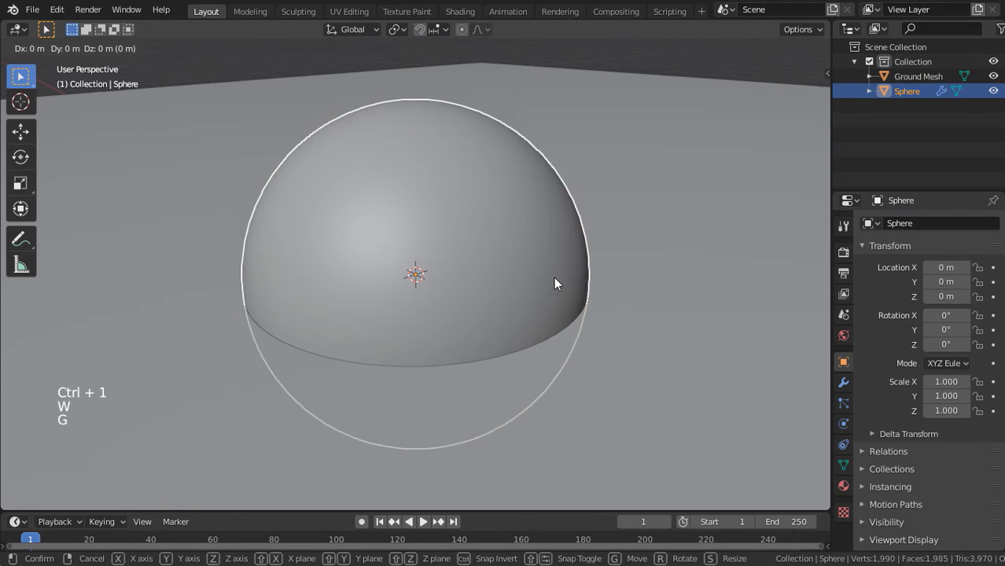
pyautogui.press('z')
pyautogui.press('1')
pyautogui.press('Return')
pyautogui.keyDown('ctrl'); pyautogui.moveTo(532, 184); pyautogui.dragTo(543, 225, button='middle'); pyautogui.keyUp('ctrl')
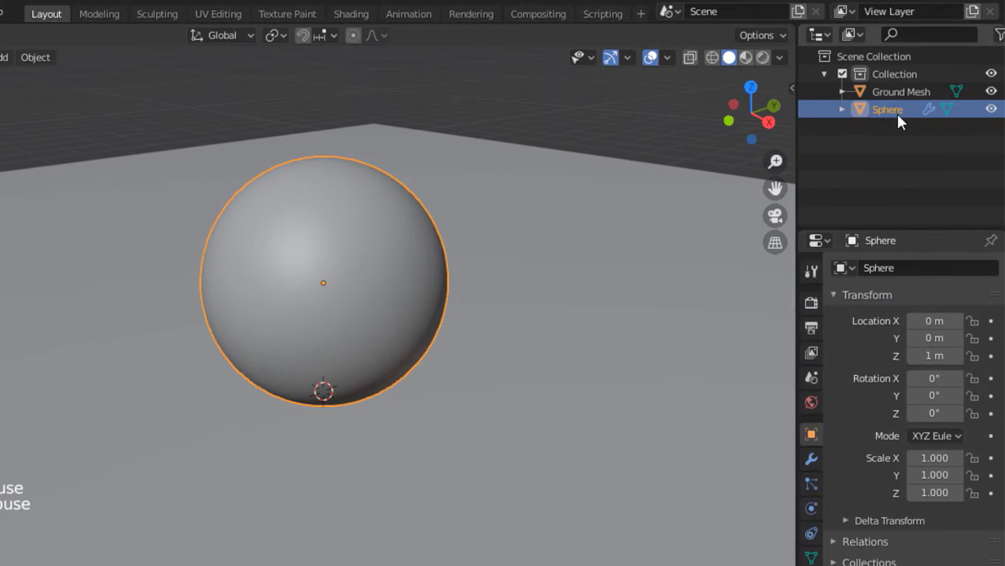
# - Rename the sphere as Demo Object
pyautogui.doubleClick(912, 92)
pyautogui.write('Demo Obj')
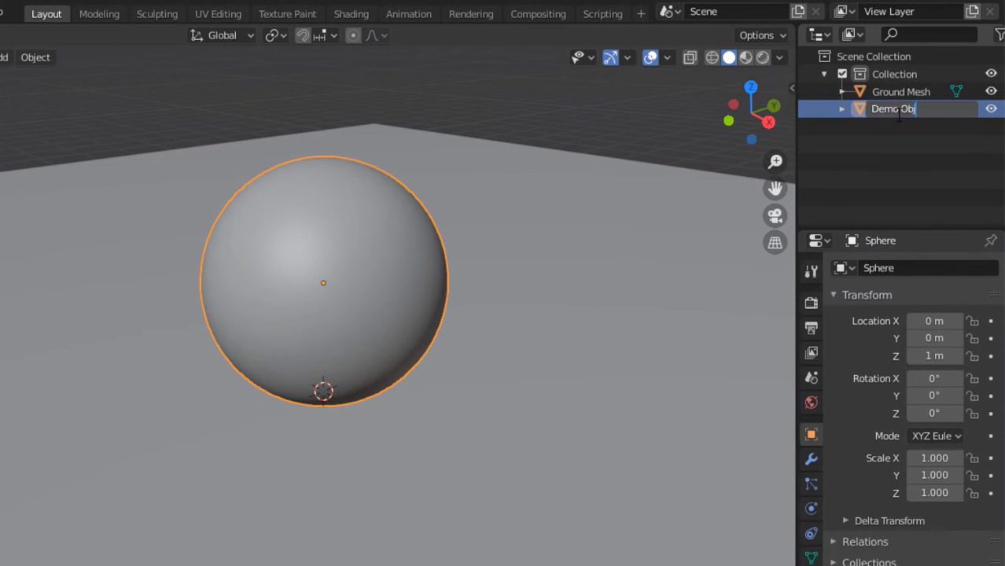
pyautogui.write('ect')
pyautogui.press('Return')
# - Add a camera at the origin of the scene
pyautogui.scroll(-4, 291, 202)
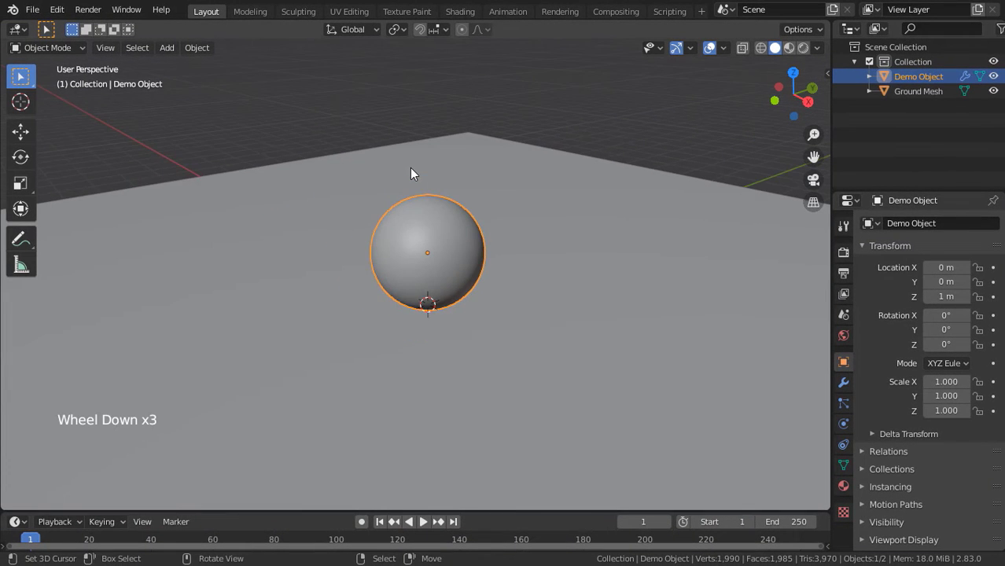
pyautogui.moveTo(291, 201); pyautogui.dragTo(361, 236, button='middle')
pyautogui.moveTo(469, 198); pyautogui.dragTo(489, 191, button='middle')
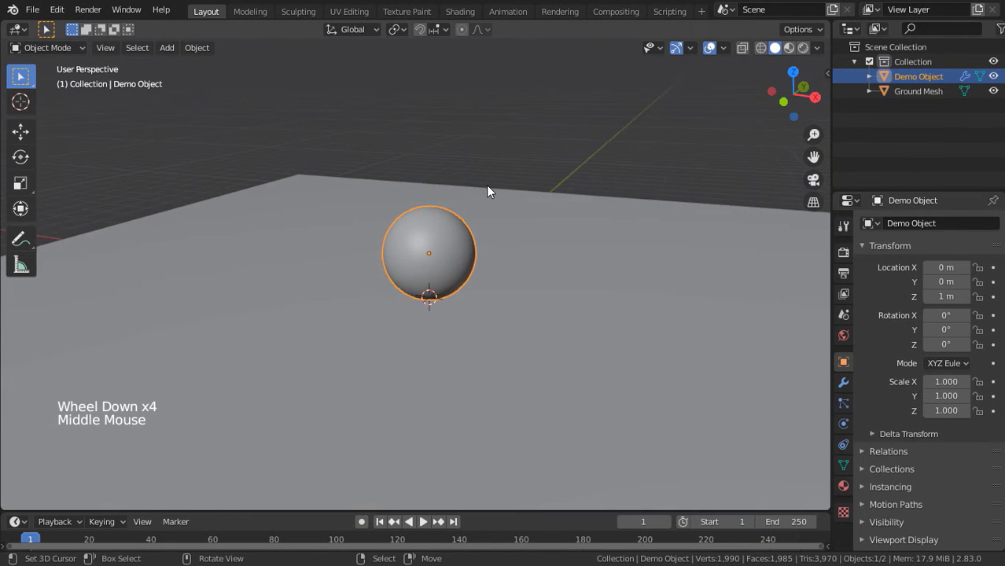
pyautogui.scroll(-3, 487, 192)
pyautogui.scroll(-1, 488, 191)
pyautogui.moveTo(567, 225); pyautogui.dragTo(562, 228, button='middle')
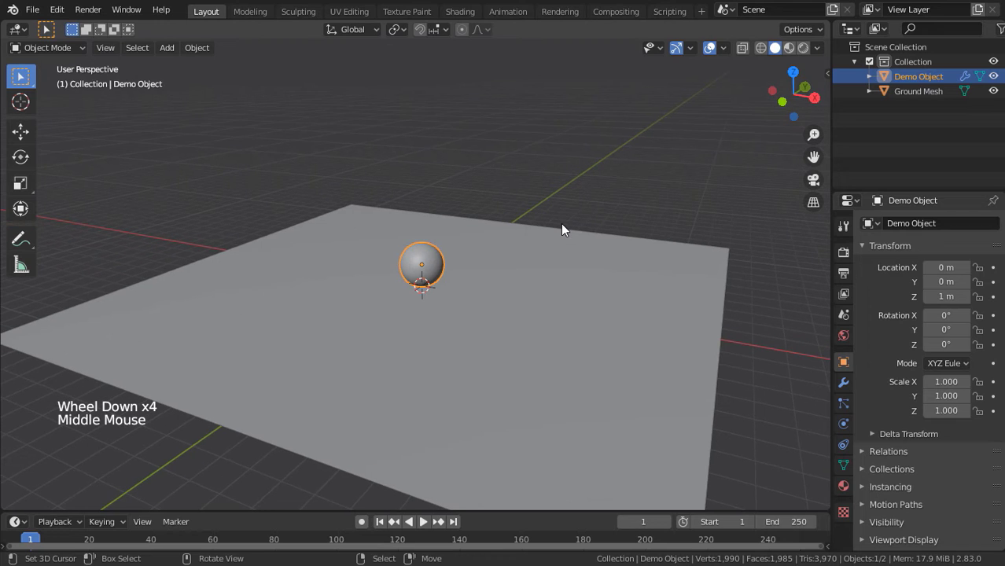
pyautogui.hotkey('shift', 'a')
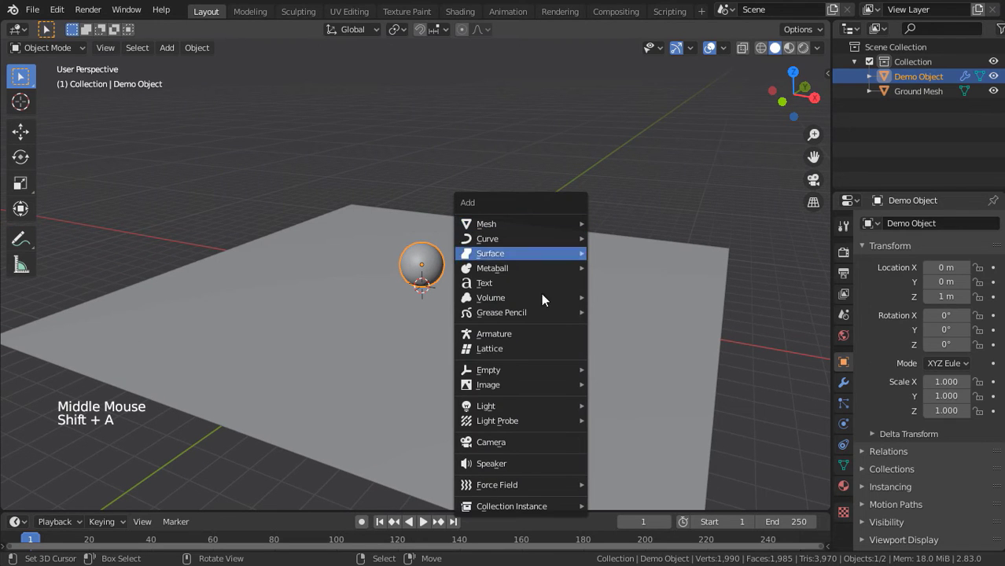
pyautogui.click(518, 442)
# - Set the camera's location to Y -12 m and Z 1 m
pyautogui.scroll(-1, 552, 290)
pyautogui.press('n')
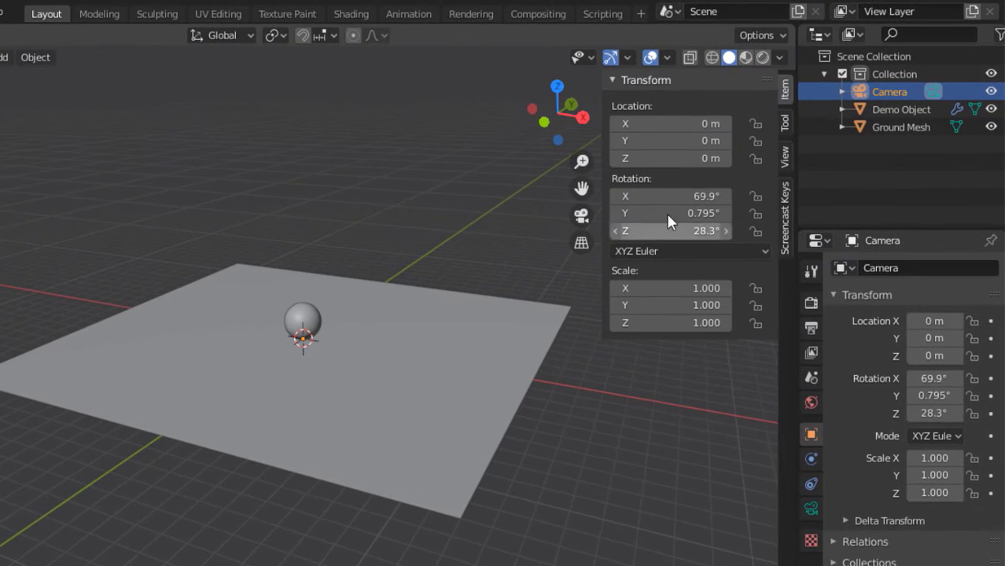
pyautogui.doubleClick(668, 158)
pyautogui.write('1')
pyautogui.press('Return')
pyautogui.doubleClick(668, 141)
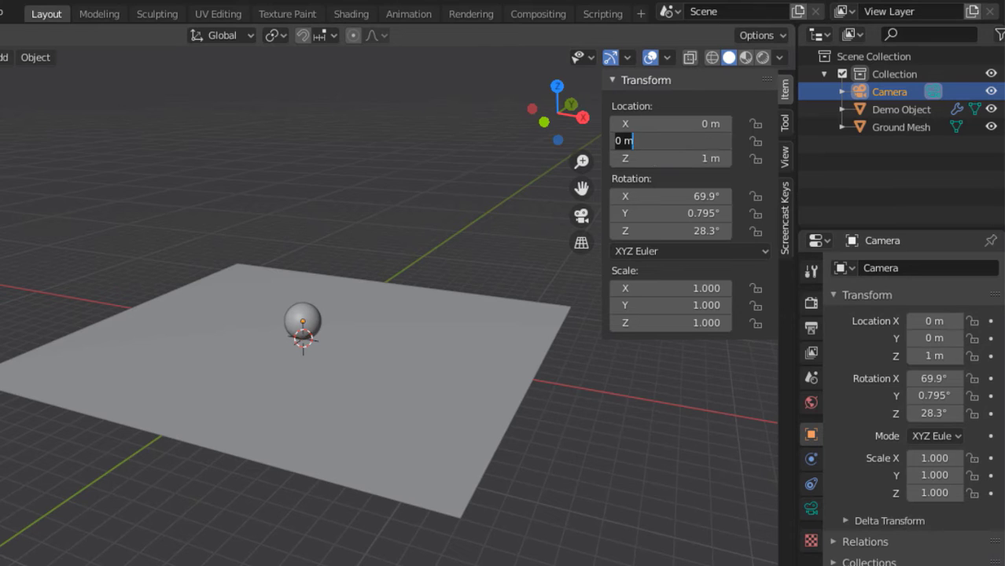
pyautogui.write('-15')
pyautogui.press('Return')
pyautogui.doubleClick(672, 141)
pyautogui.write('-12')
pyautogui.press('Return')
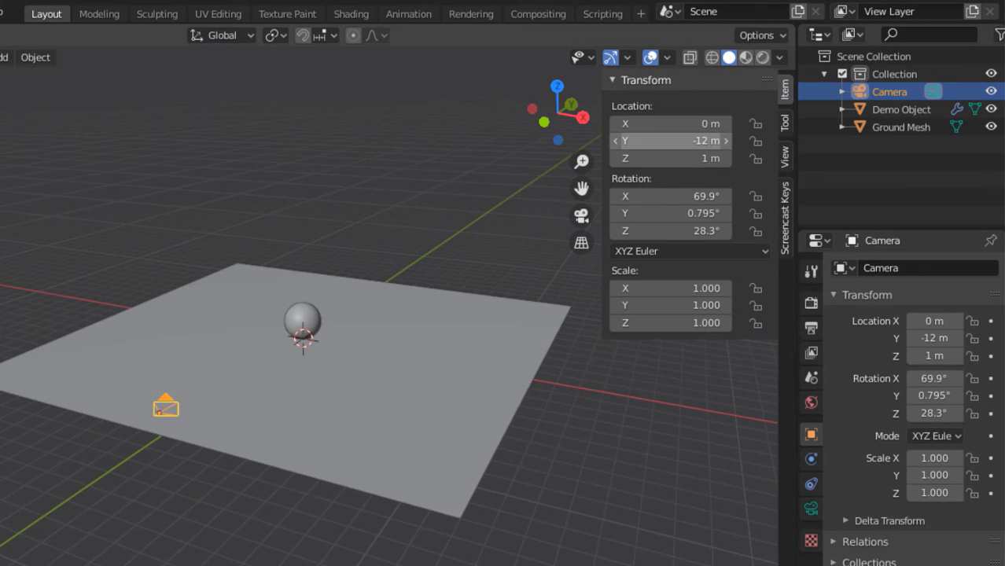
# - Set the camera's rotation to X 90°, Y 0° and Z 0°
pyautogui.moveTo(677, 213); pyautogui.dragTo(677, 230)
pyautogui.write('0')
pyautogui.press('Return')
pyautogui.doubleClick(669, 196)
pyautogui.write('90')
pyautogui.press('Return')
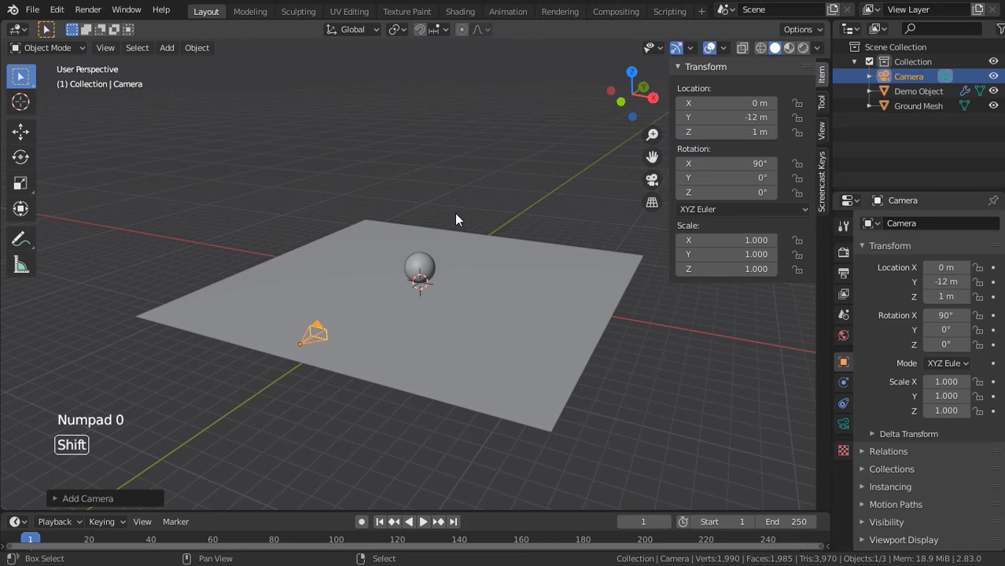
# - Add a second UV sphere at the origin and scale it by 20 to surround the scene
pyautogui.keyDown('shift'); pyautogui.moveTo(456, 218); pyautogui.dragTo(477, 250, button='middle'); pyautogui.keyUp('shift')
pyautogui.hotkey('shift', 'a')
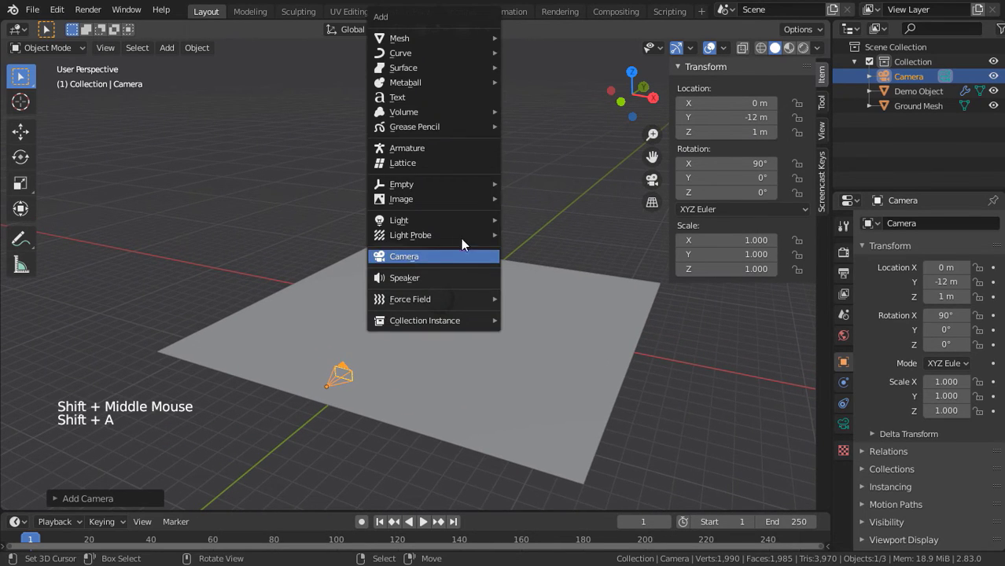
pyautogui.moveTo(430, 38)
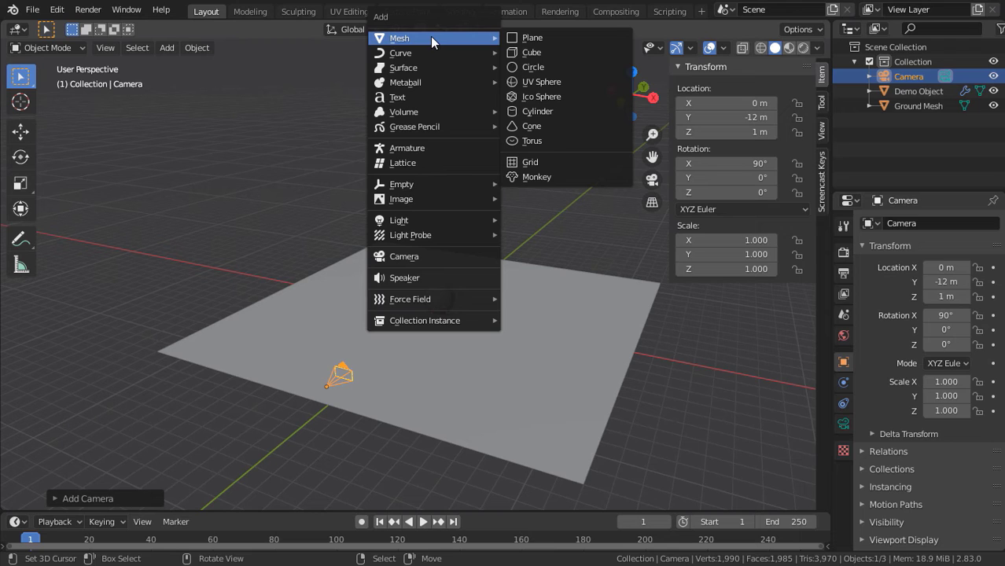
pyautogui.click(535, 83)
pyautogui.write('s')
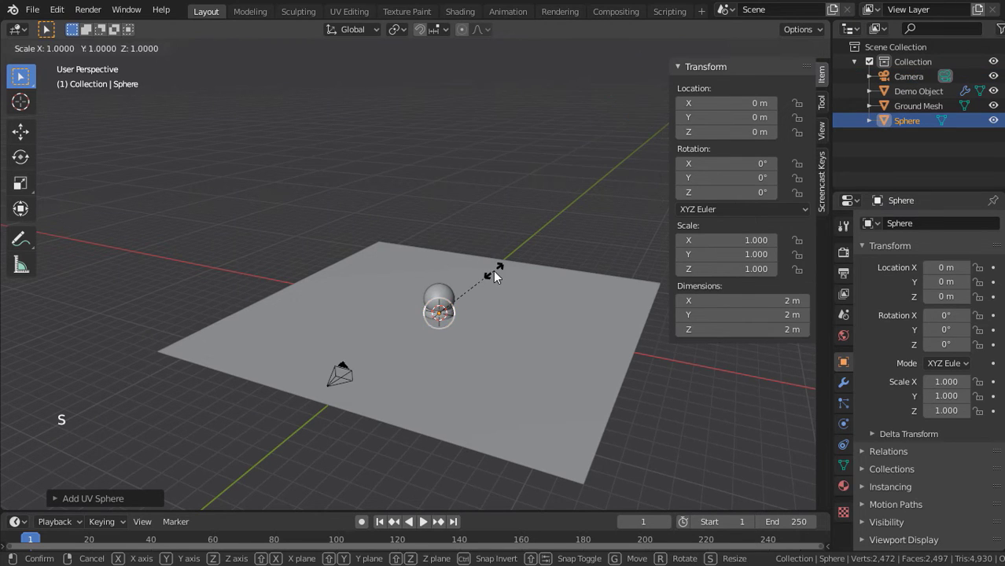
pyautogui.write('20')
pyautogui.press('Return')
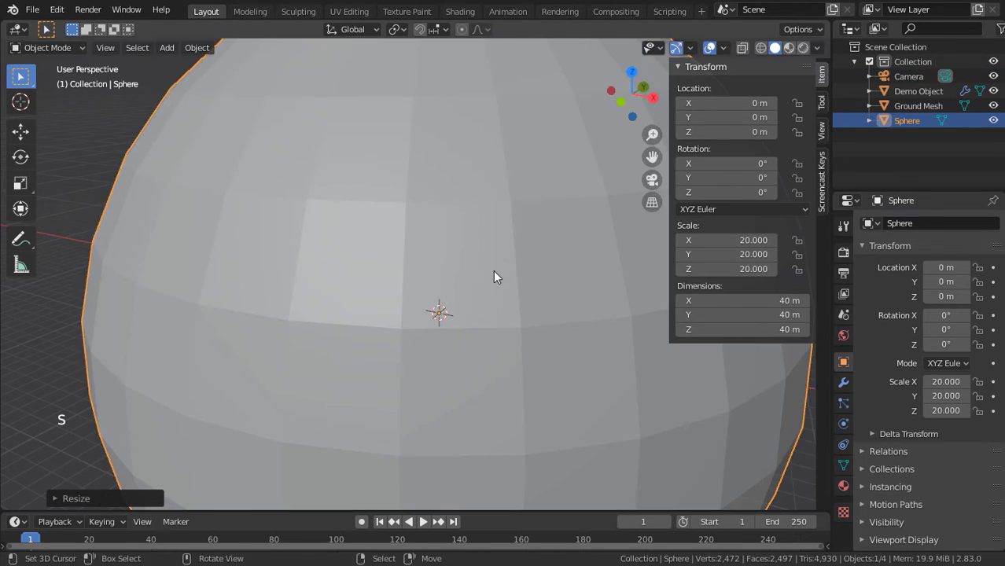
# - Give the large sphere a level 2 subdivision and smooth shading
pyautogui.scroll(-3, 494, 275)
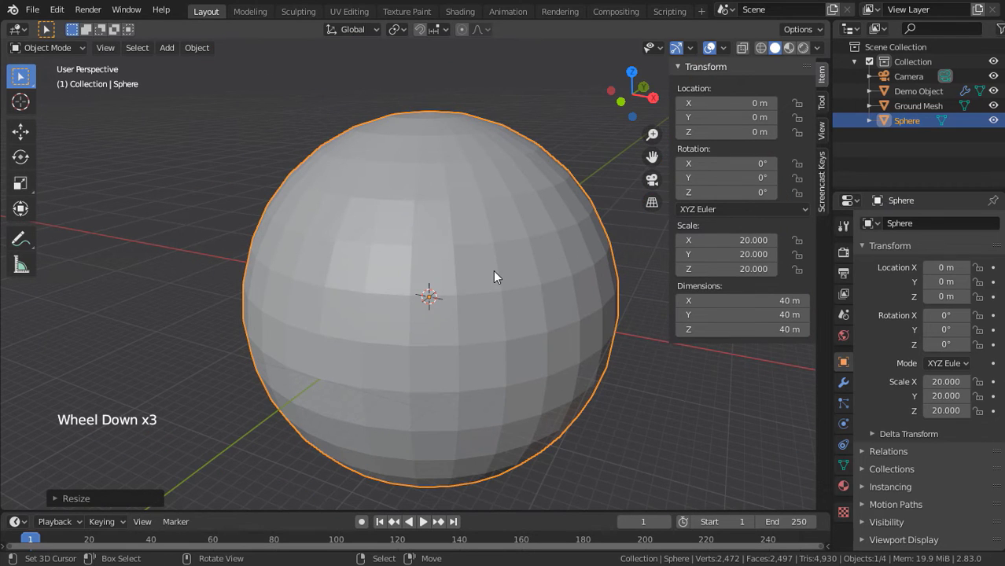
pyautogui.hotkey('ctrl', '2')
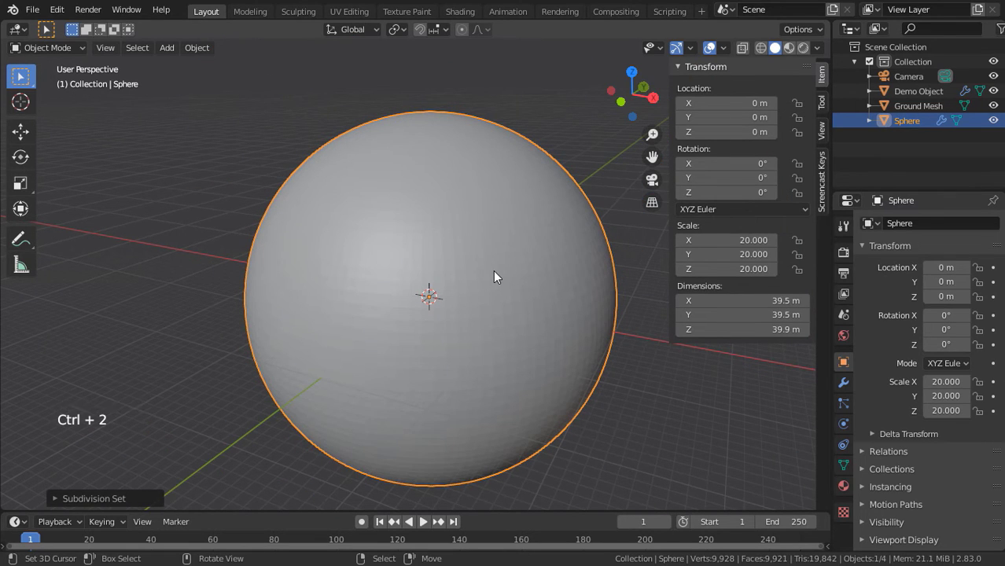
pyautogui.press('w')
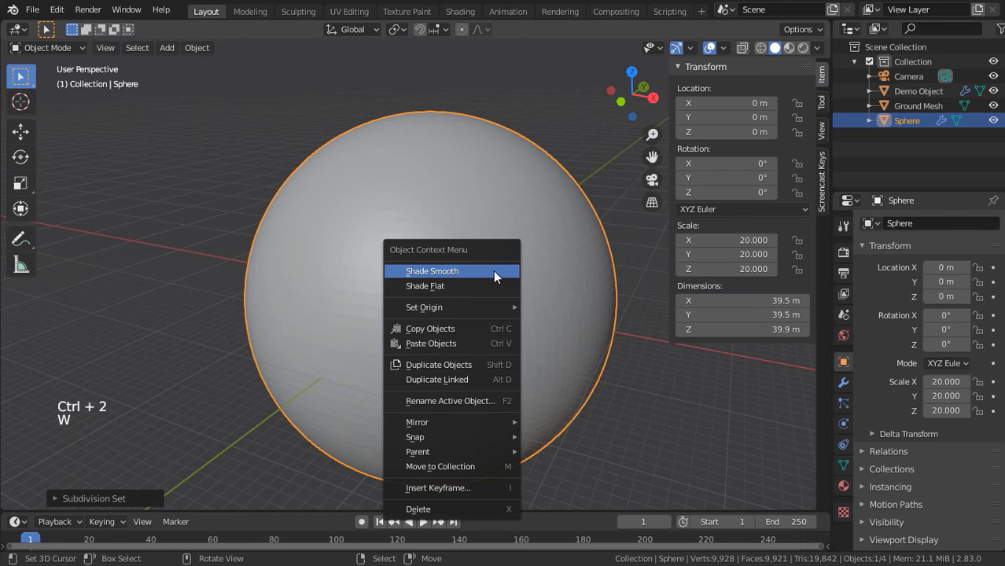
pyautogui.click(493, 270)
# - Set the large sphere's Z location to 16.5 m so its underside dips below the ground mesh
pyautogui.click(702, 131)
pyautogui.write('1')
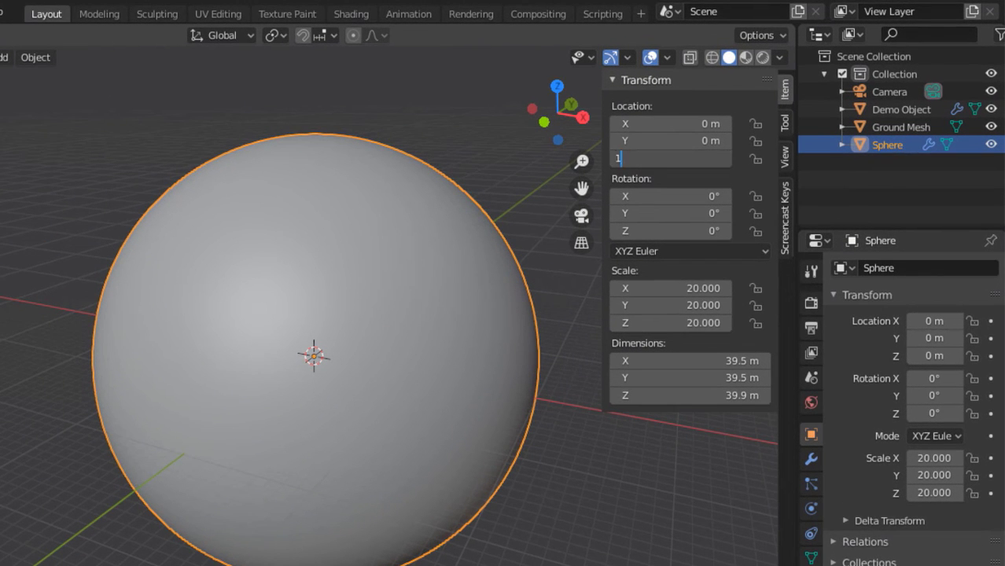
pyautogui.write('6.5')
pyautogui.press('Return')
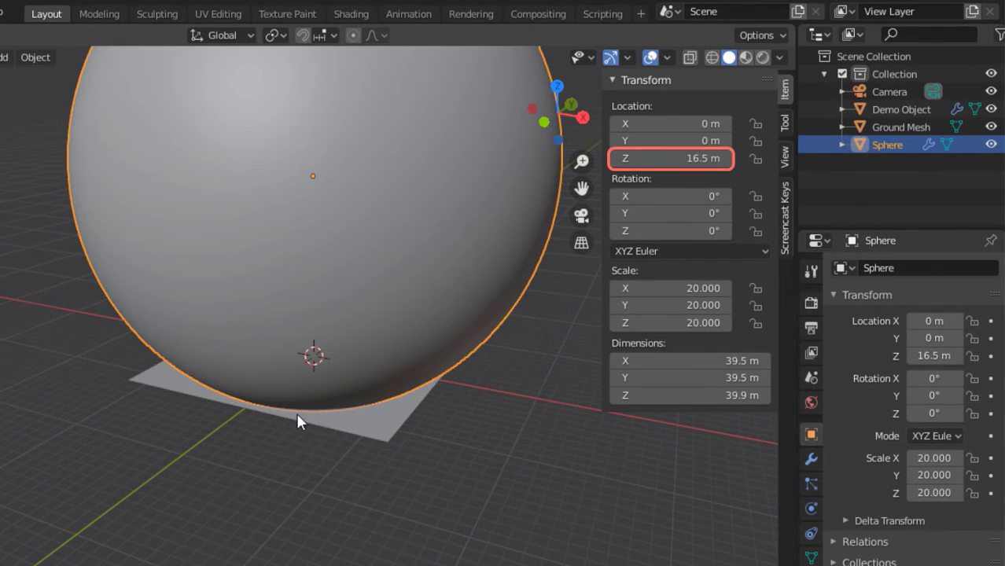
pyautogui.moveTo(296, 412); pyautogui.dragTo(345, 385, button='middle')
pyautogui.scroll(2, 358, 371)
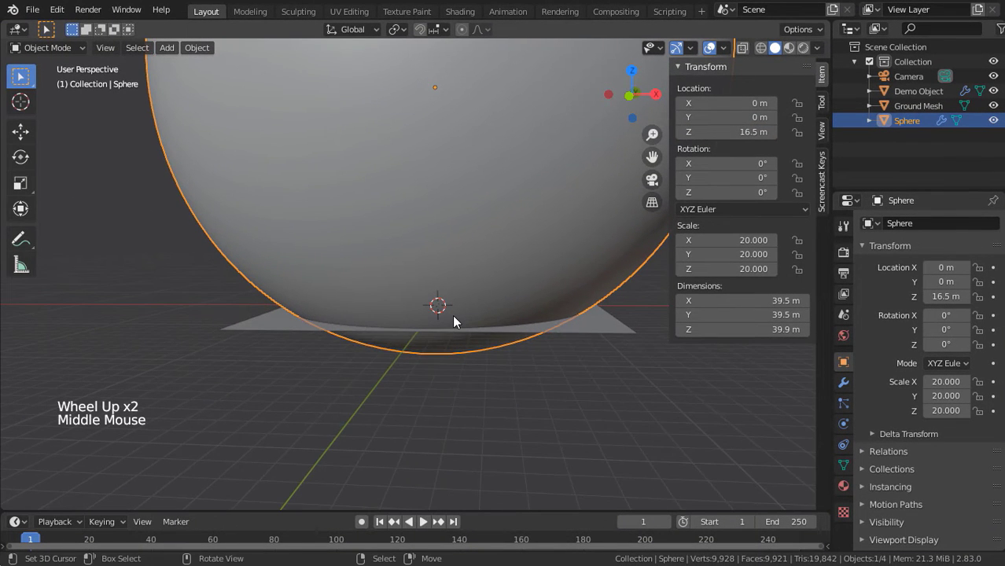
# - Switch to the camera view and rename the large surrounding sphere as Surround Base
pyautogui.press('KP_0')
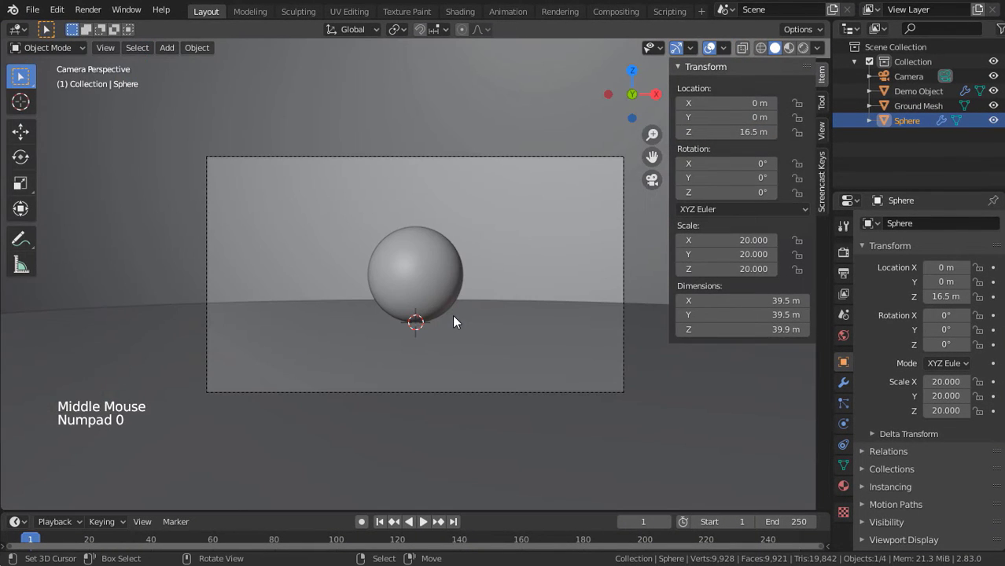
pyautogui.press('n')
pyautogui.scroll(2, 454, 327)
pyautogui.rightClick(458, 271)
pyautogui.keyDown('shift'); pyautogui.moveTo(459, 273); pyautogui.dragTo(508, 220, button='middle'); pyautogui.keyUp('shift')
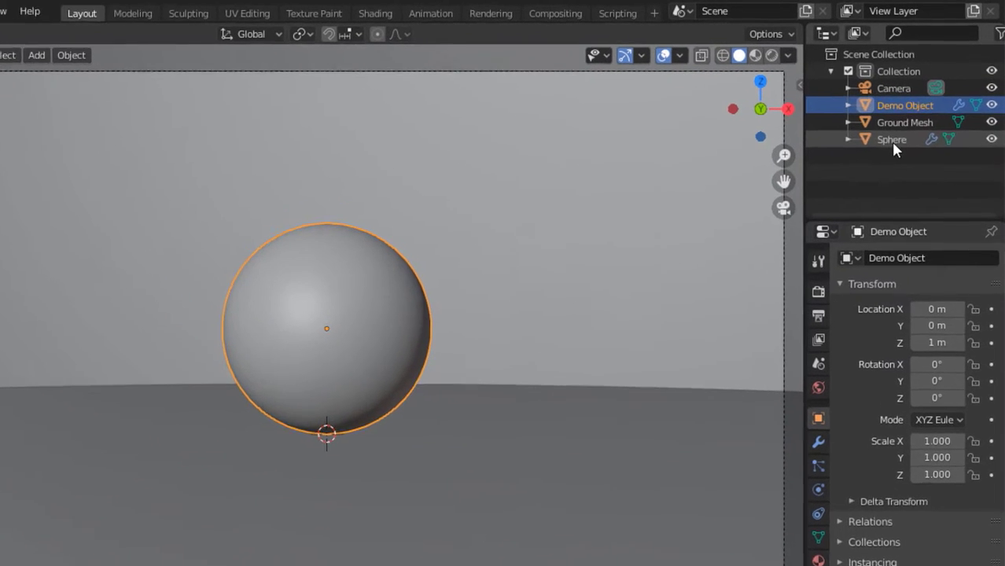
pyautogui.doubleClick(907, 120)
pyautogui.write('Surround Base')
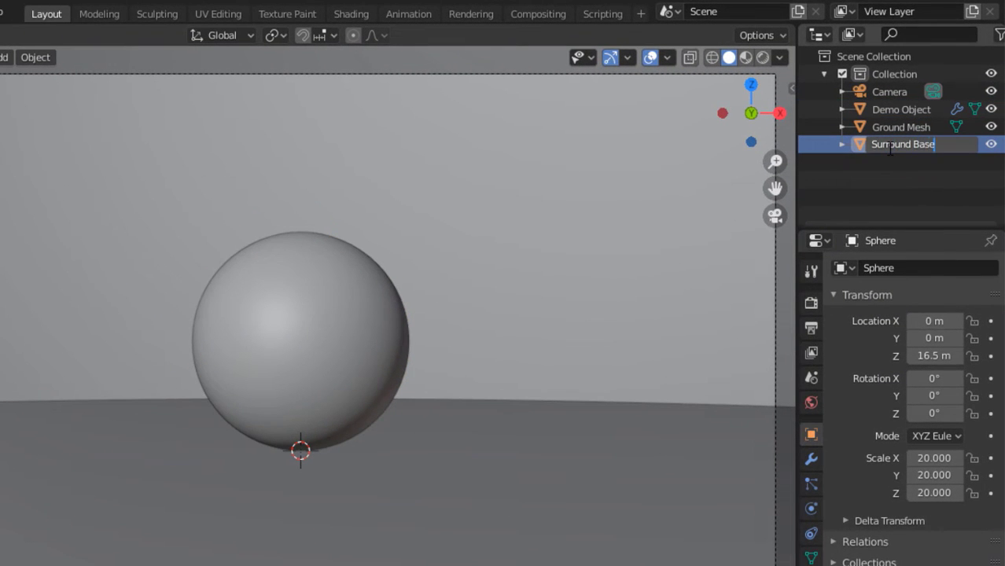
pyautogui.press('Return')
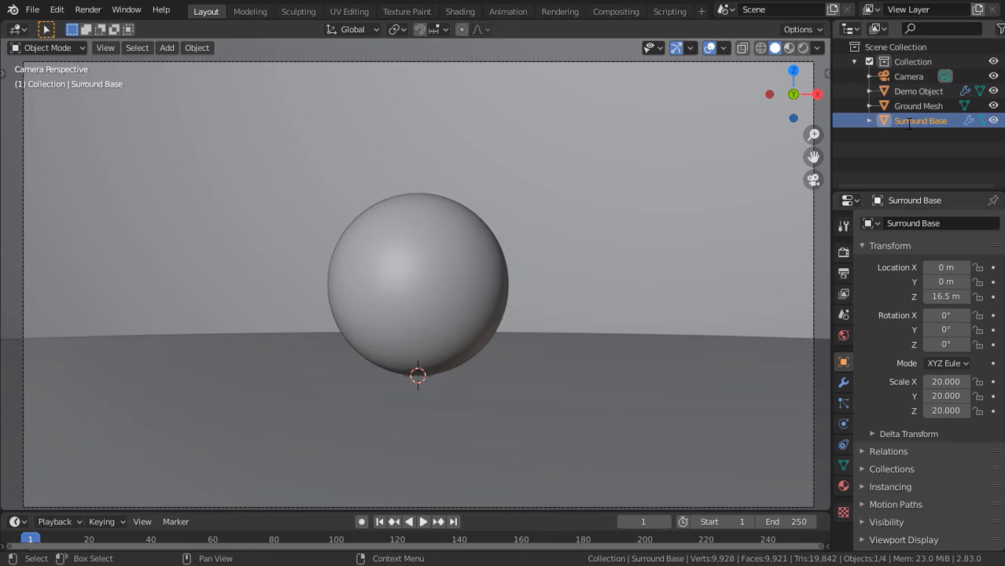
# - Display the camera view in rendered shading
pyautogui.press('z')
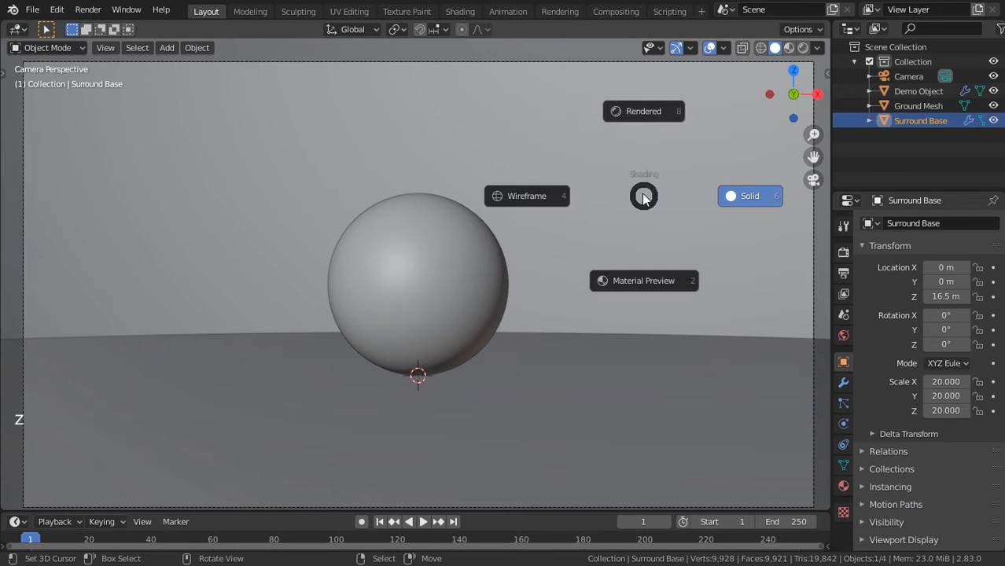
pyautogui.click(642, 119)
pyautogui.keyDown('shift'); pyautogui.moveTo(575, 187); pyautogui.dragTo(572, 182, button='middle'); pyautogui.keyUp('shift')
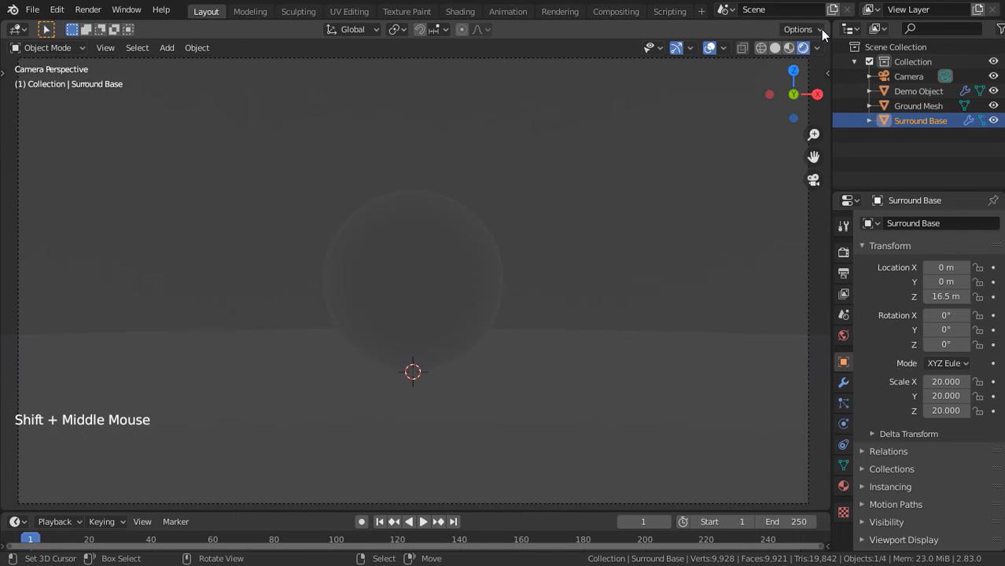
# - Split the 3D viewport into a narrow rendered camera view beside a wider solid-shaded perspective view of the scene
pyautogui.moveTo(447, 74); pyautogui.dragTo(397, 85)
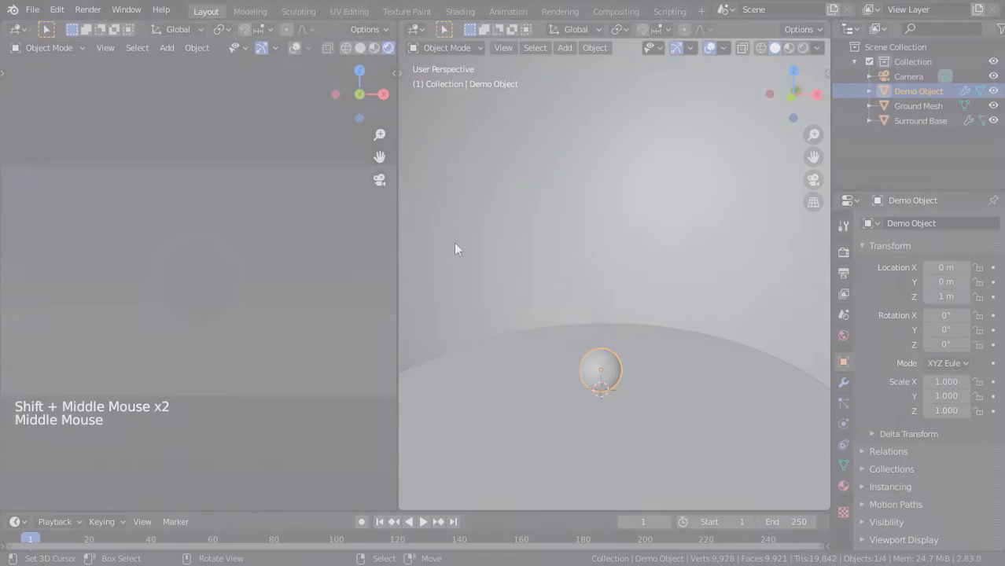
pyautogui.moveTo(399, 222); pyautogui.dragTo(322, 222)
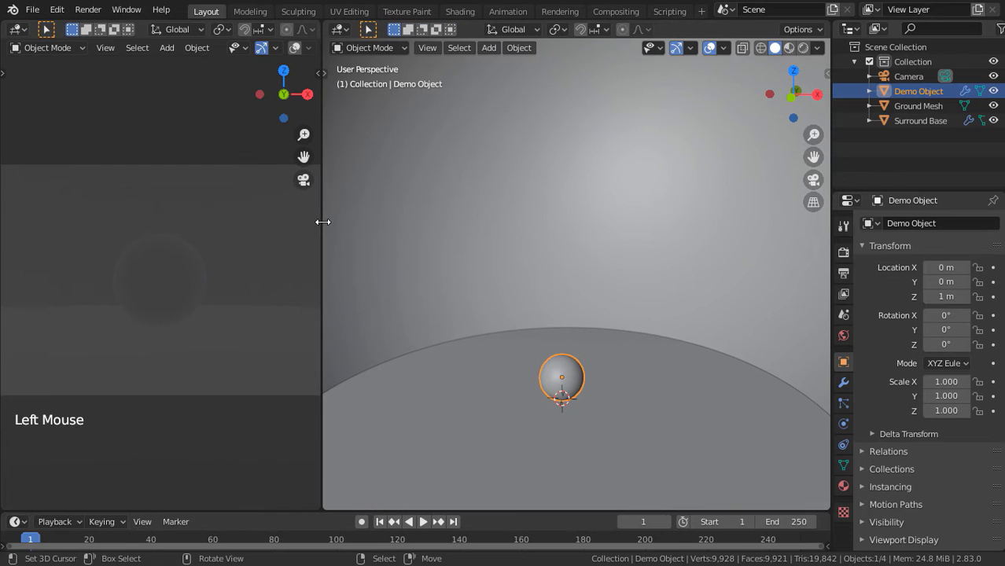
pyautogui.keyDown('ctrl'); pyautogui.moveTo(232, 237); pyautogui.dragTo(229, 231, button='middle'); pyautogui.keyUp('ctrl')
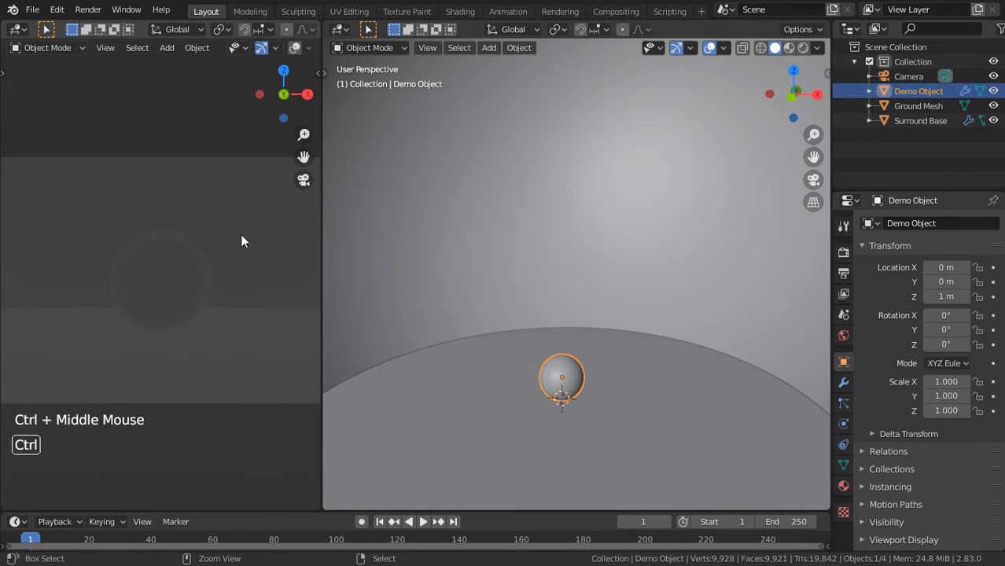
# - Add a point light above the demo sphere with its Z location set to 10 m
pyautogui.keyDown('shift'); pyautogui.moveTo(685, 387); pyautogui.dragTo(670, 362, button='middle'); pyautogui.keyUp('shift')
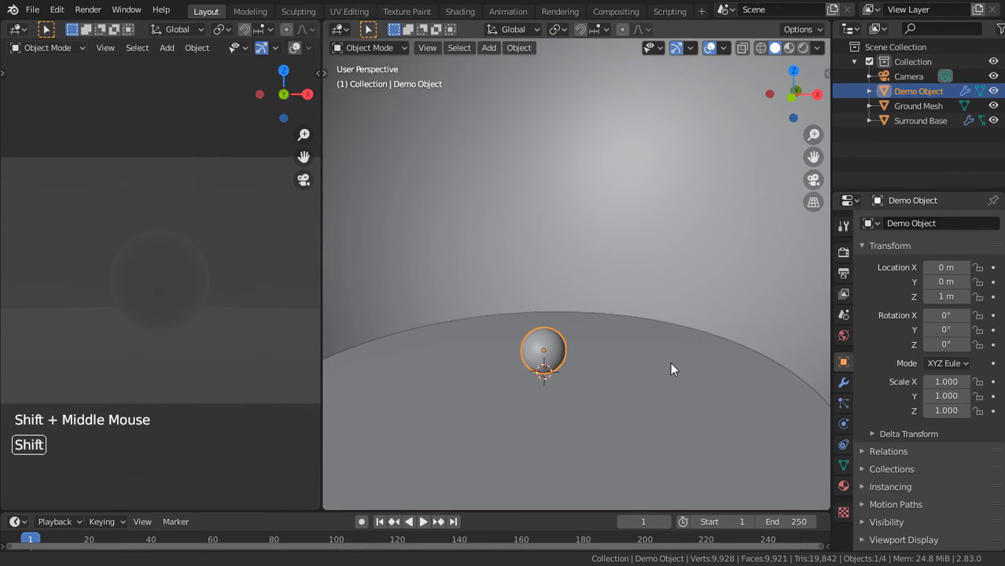
pyautogui.hotkey('shift', 'a')
pyautogui.moveTo(598, 447)
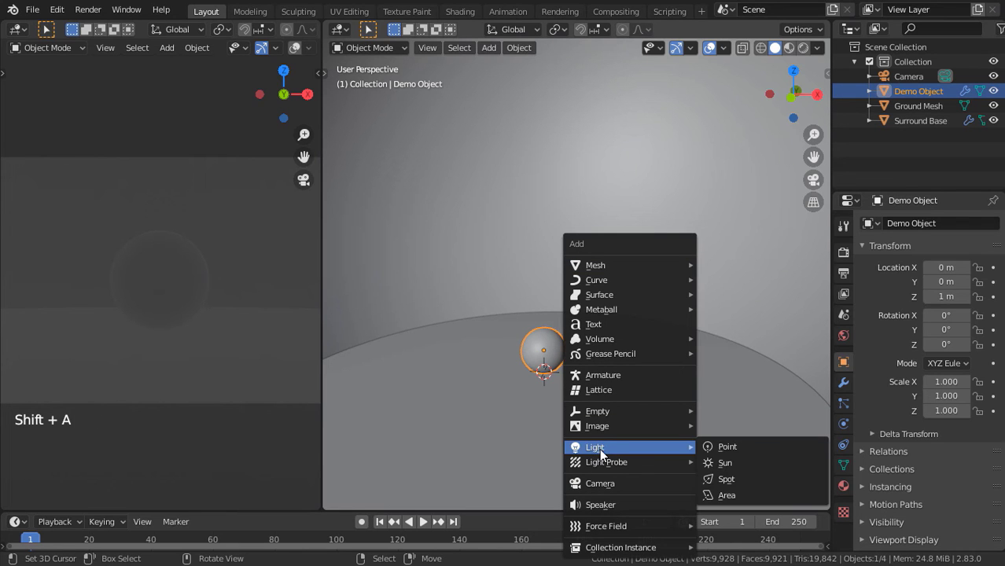
pyautogui.click(711, 447)
pyautogui.press('n')
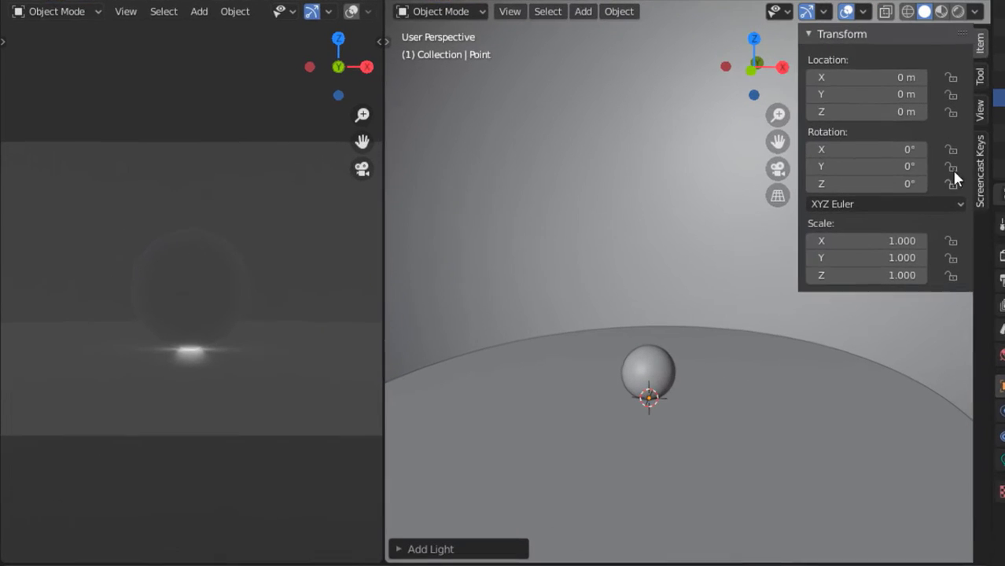
pyautogui.click(901, 111)
pyautogui.write('10')
pyautogui.press('Return')
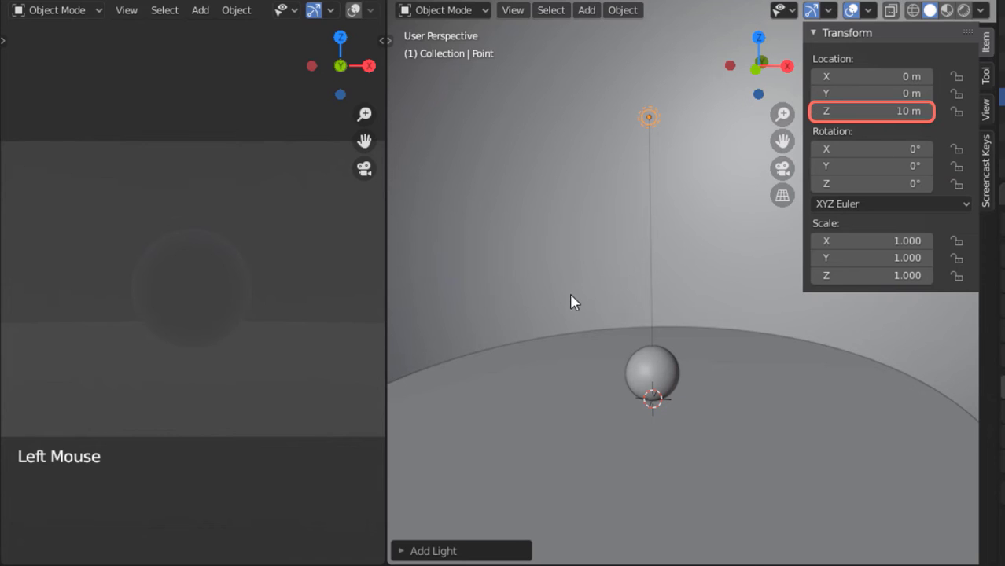
pyautogui.press('n')
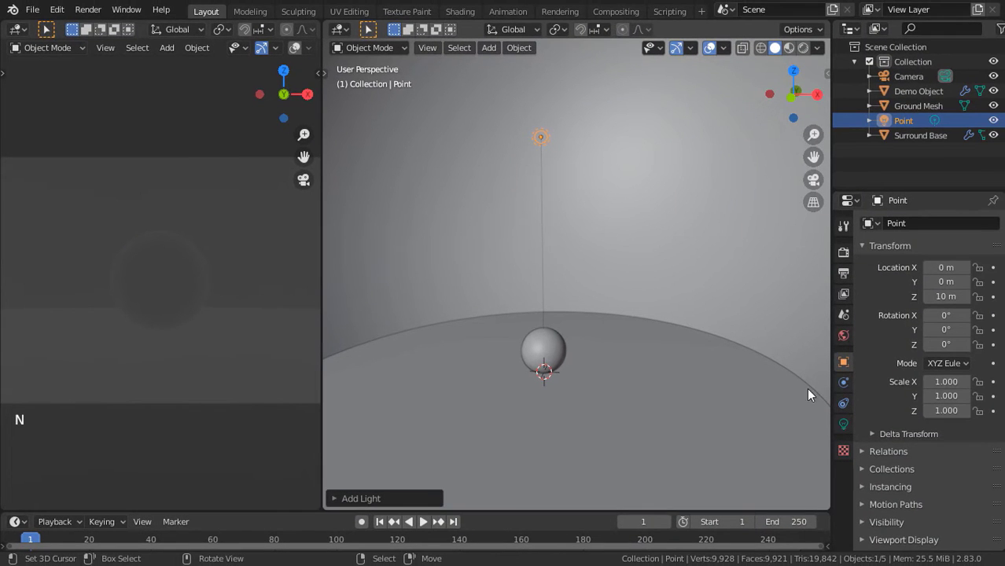
# - Set the overhead point light's power to 1500 W and radius to 5 m, and rename it Base Point Lamp
pyautogui.click(843, 423)
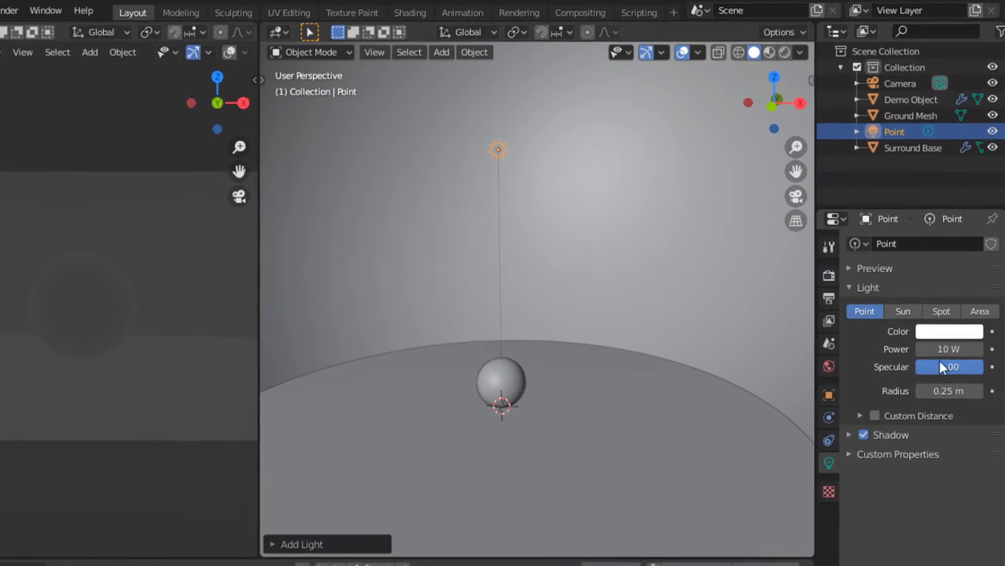
pyautogui.click(953, 319)
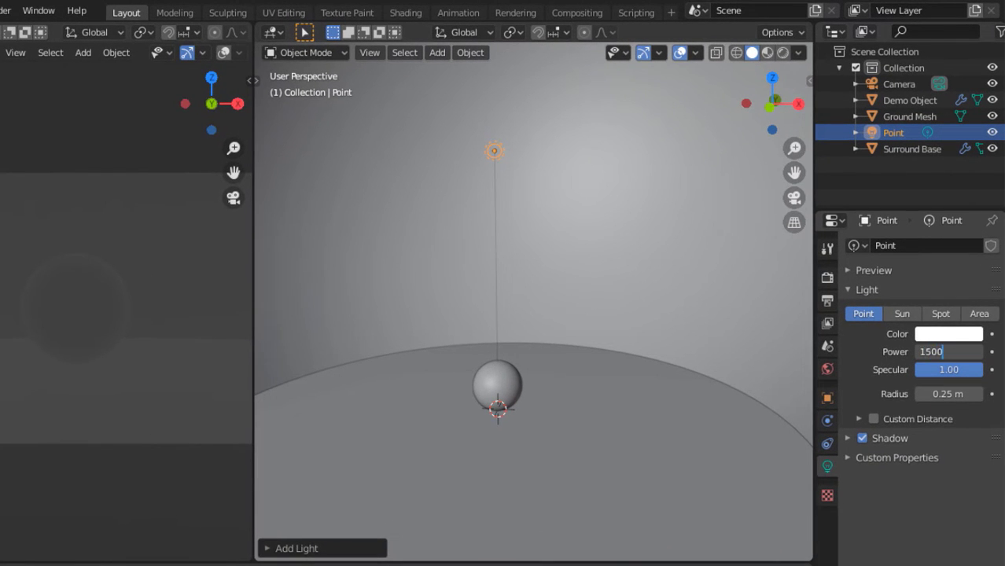
pyautogui.press('Return')
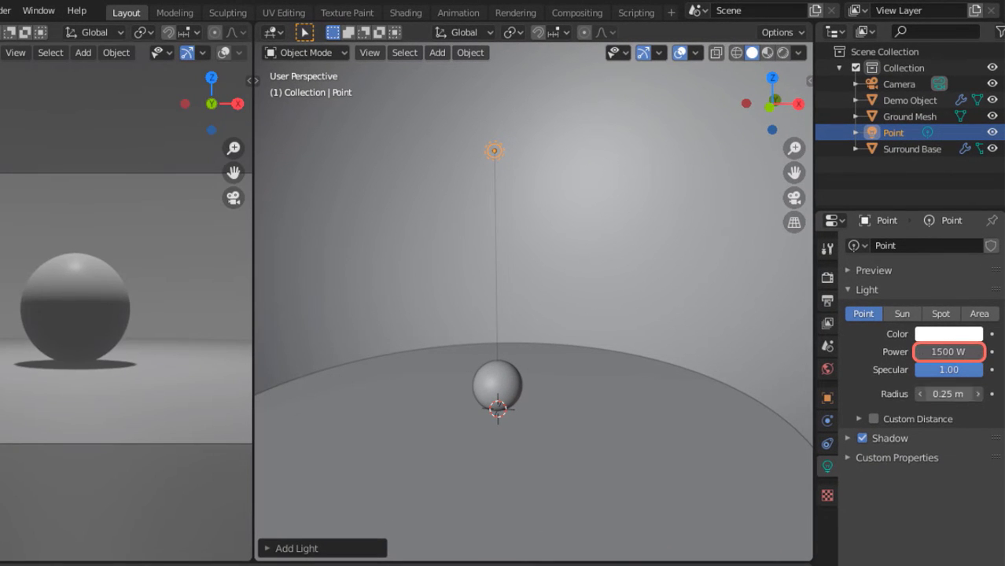
pyautogui.write('5')
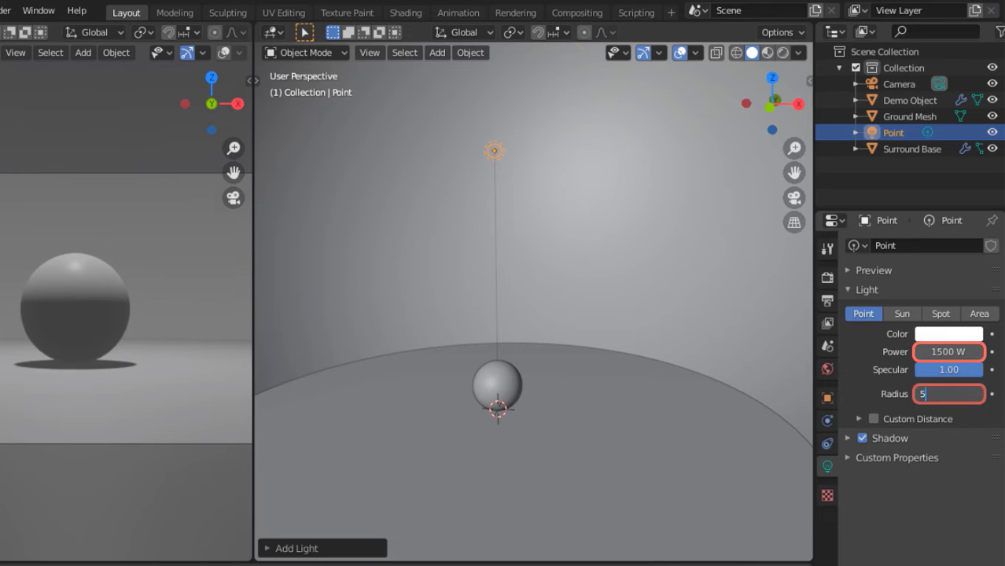
pyautogui.press('Return')
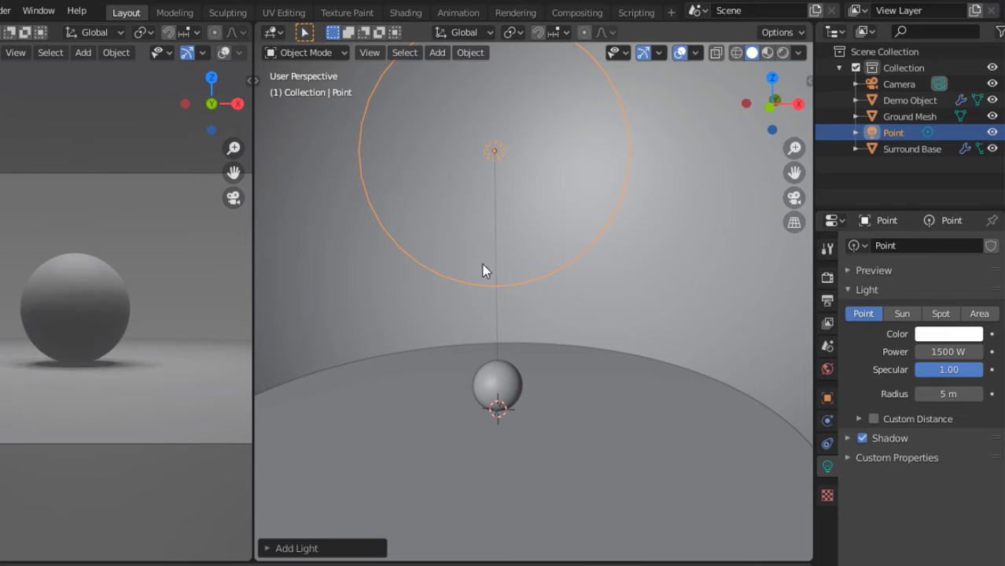
pyautogui.doubleClick(893, 132)
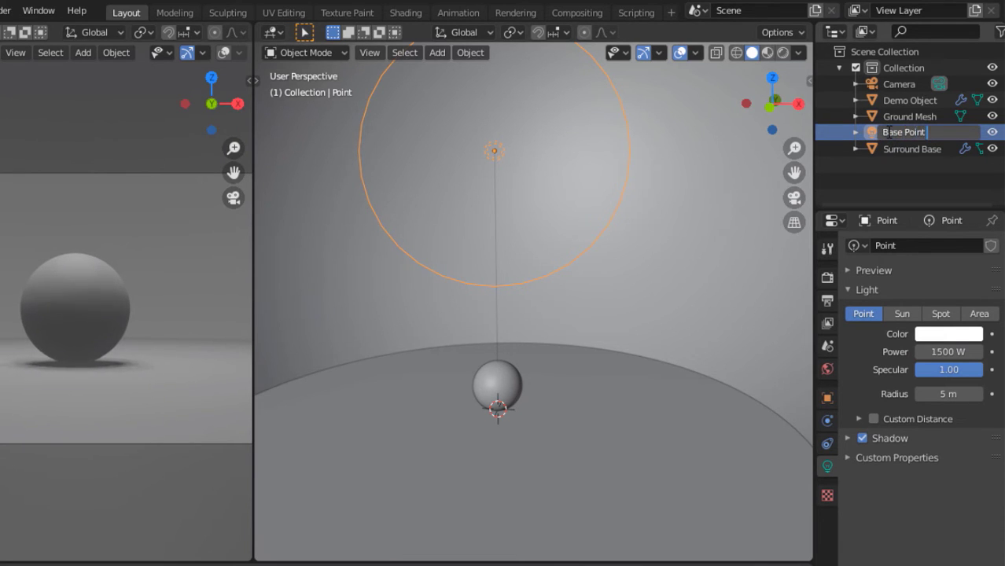
pyautogui.press('Return')
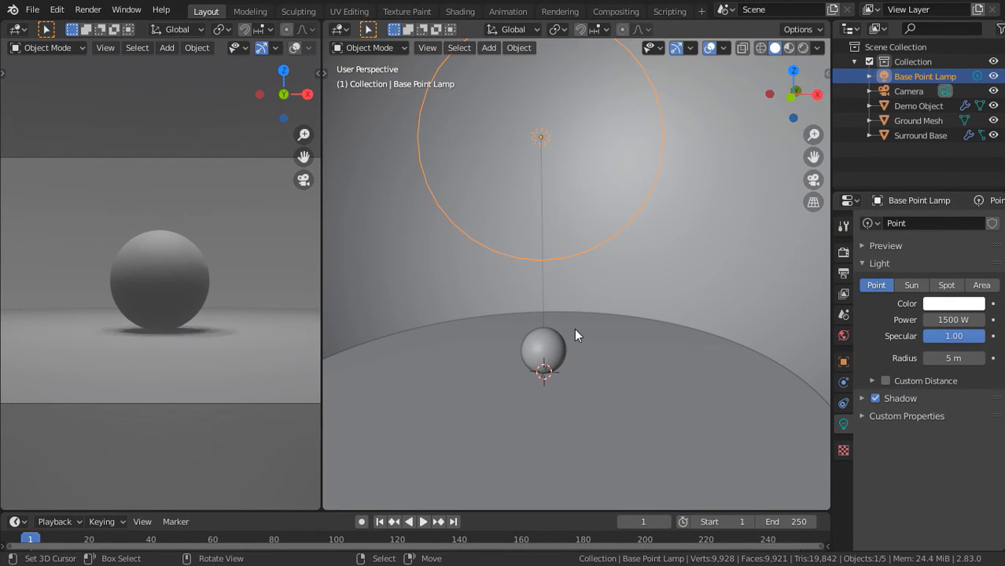
# - Add a second point light and place it at X -8 m and Z 6 m
pyautogui.hotkey('shift', 'a')
pyautogui.moveTo(580, 370)
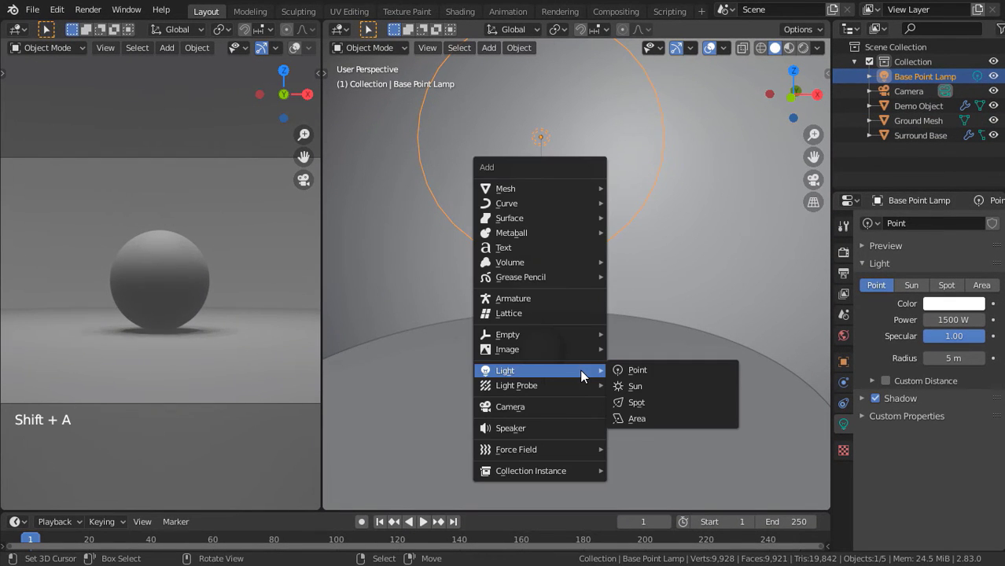
pyautogui.click(629, 371)
pyautogui.press('n')
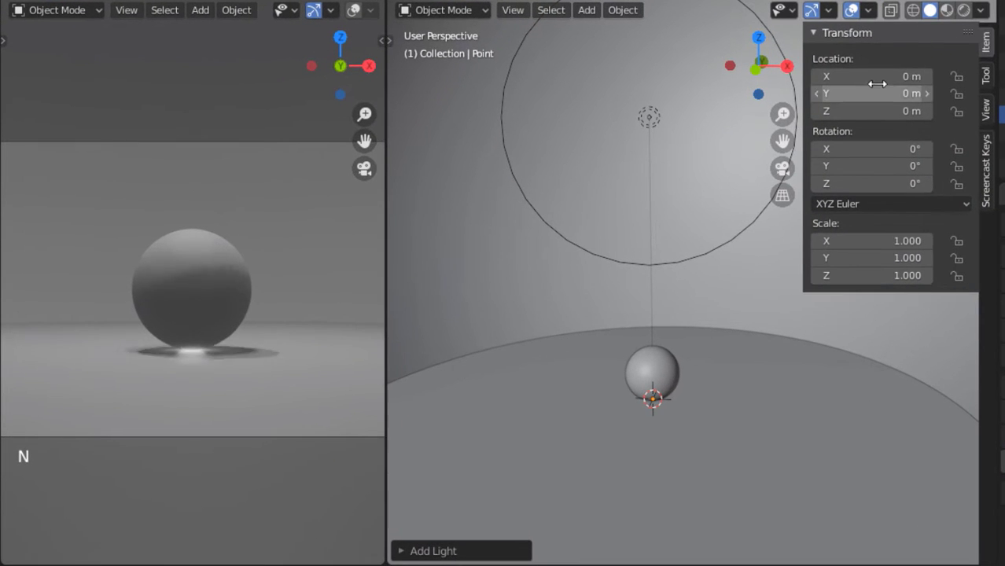
pyautogui.click(727, 102)
pyautogui.click(872, 111)
pyautogui.write('6')
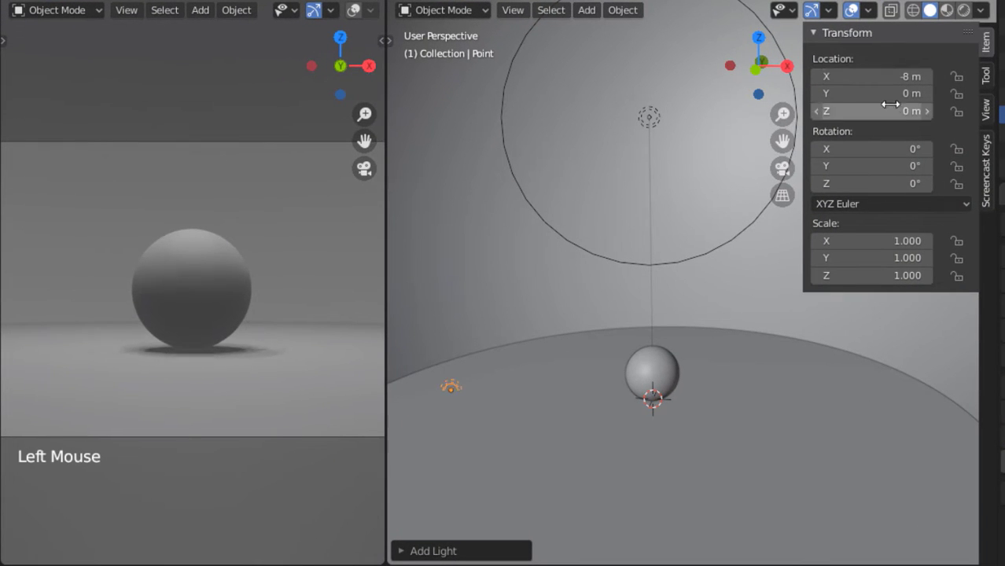
pyautogui.press('Return')
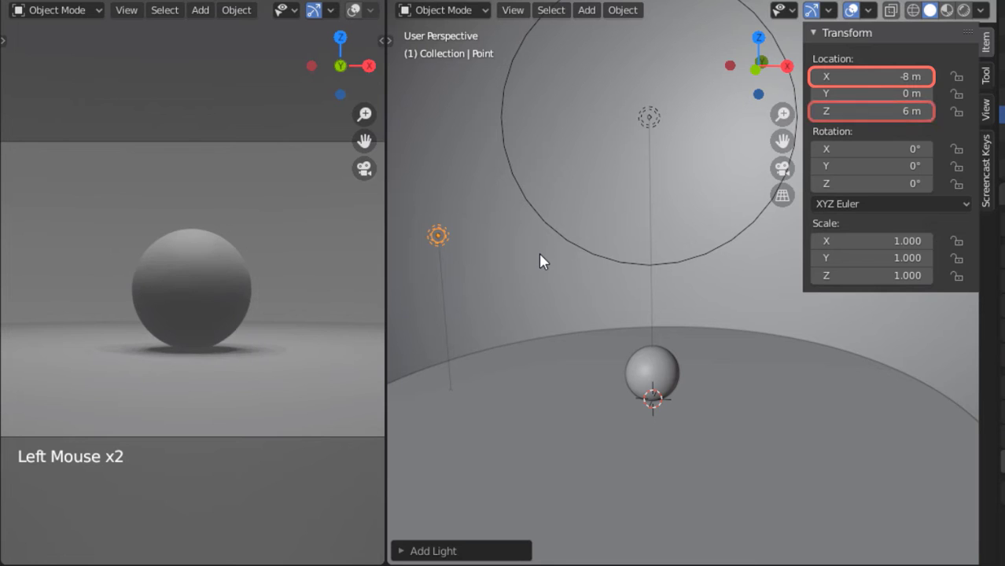
pyautogui.press('n')
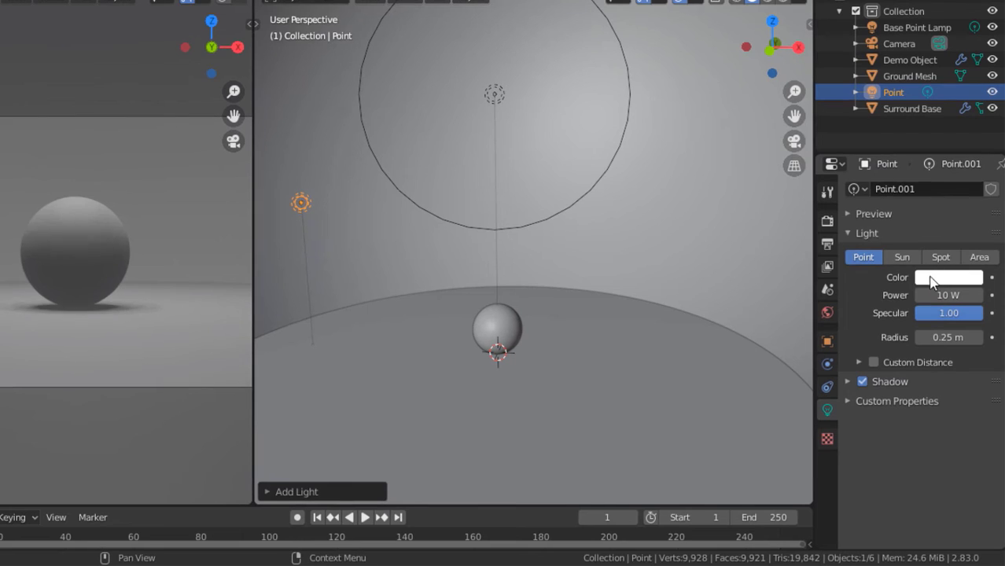
# - Tint the second point light's color warm with hue 0.1 and saturation 0.2
pyautogui.click(932, 283)
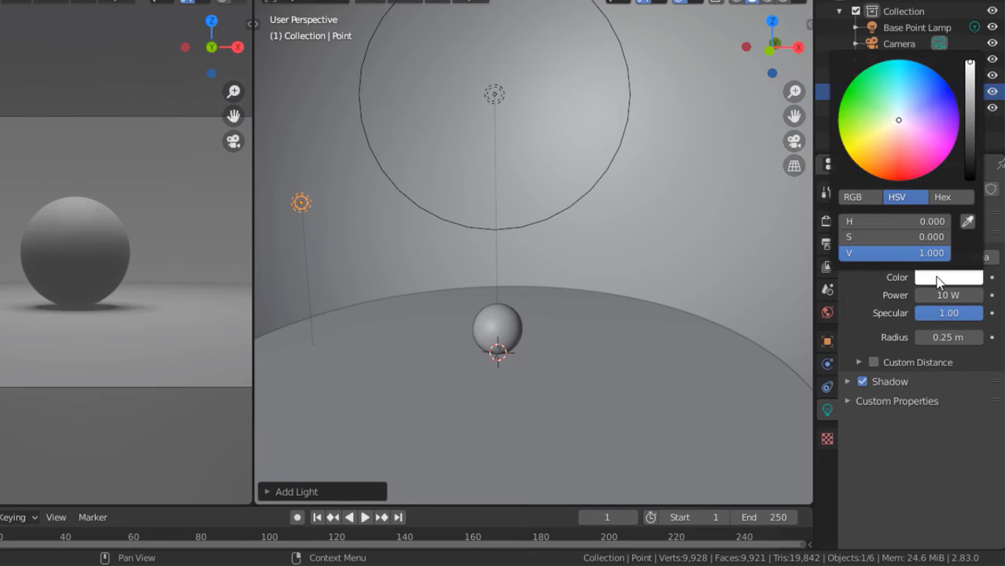
pyautogui.click(929, 225)
pyautogui.write('0.1')
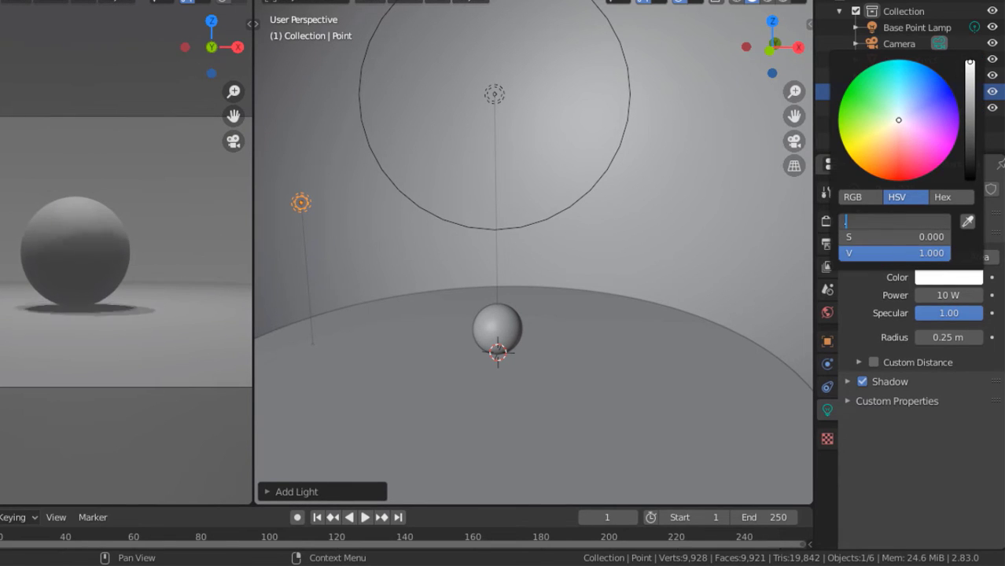
pyautogui.press('Return')
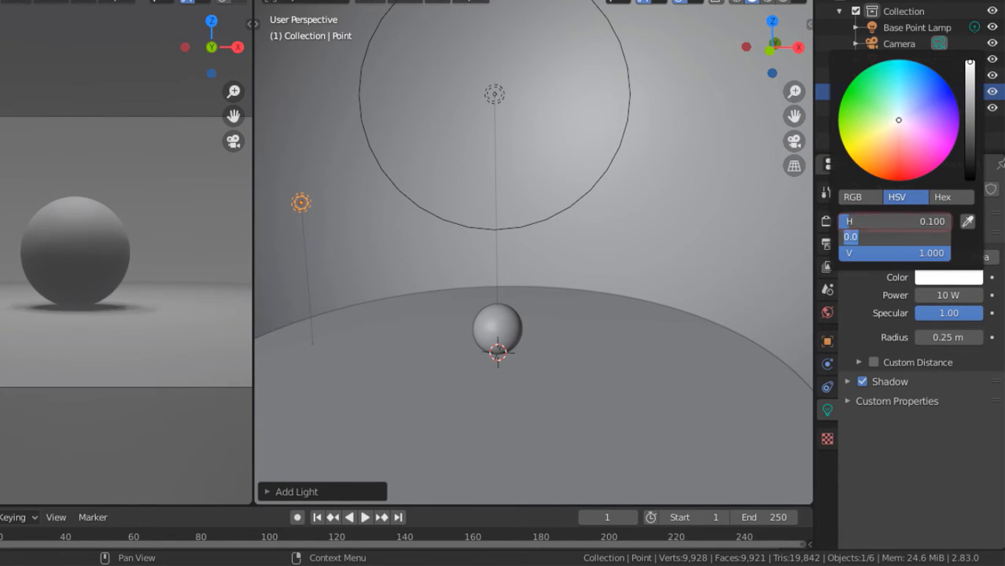
pyautogui.write('0.2')
pyautogui.press('Return')
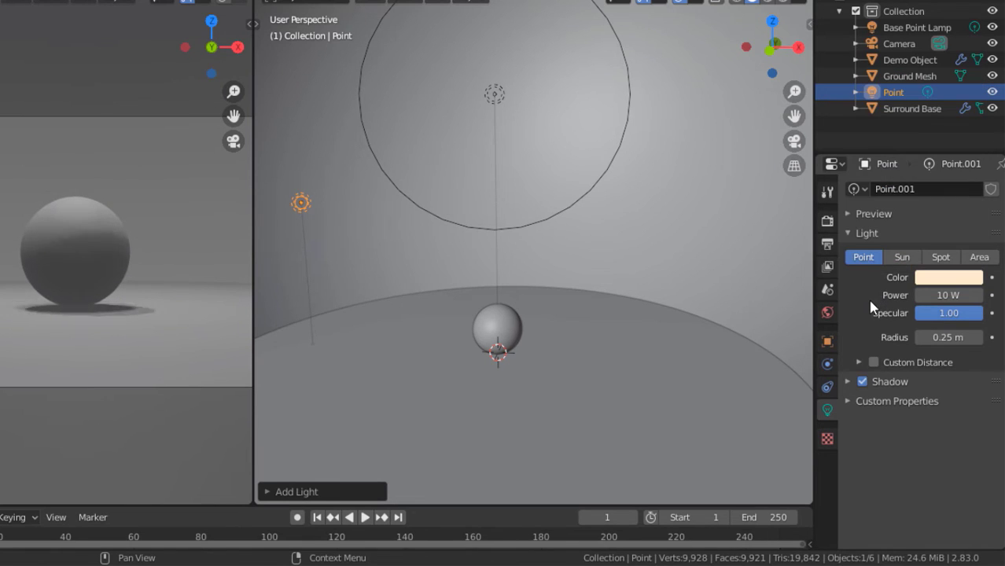
# - Set the warm point light's radius to 2 m and its power to 500 W
pyautogui.write('2')
pyautogui.press('Return')
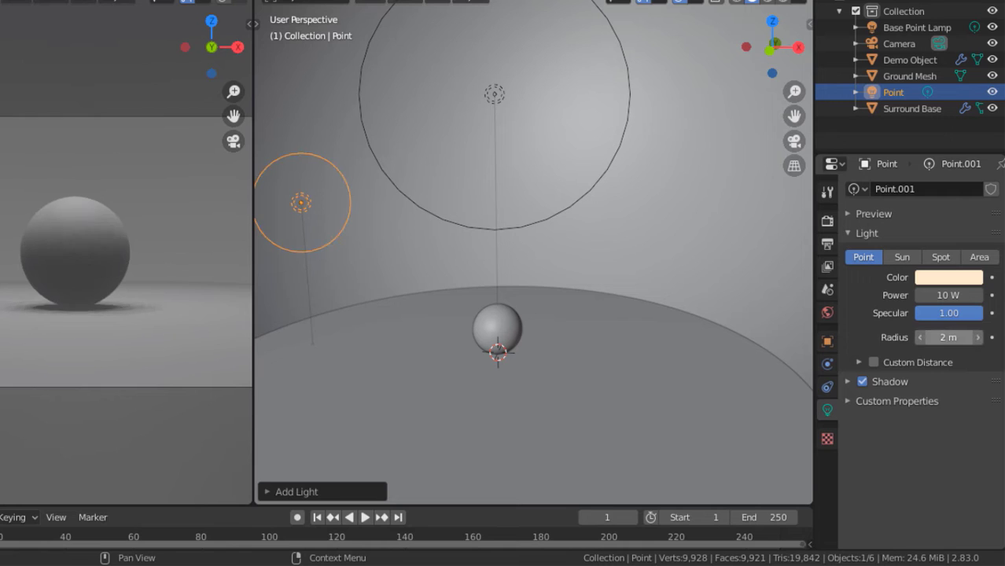
pyautogui.doubleClick(945, 296)
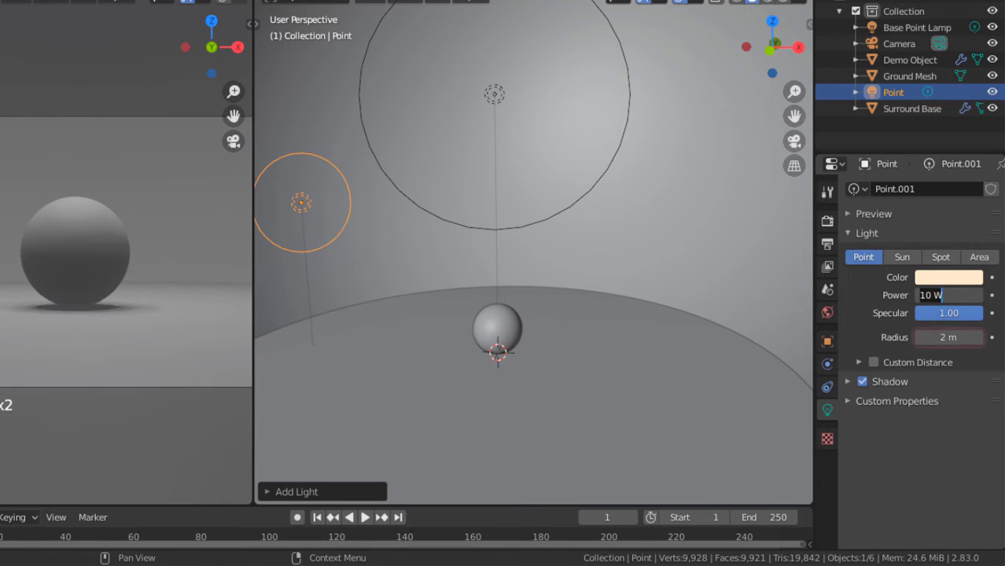
pyautogui.write('500')
pyautogui.press('Return')
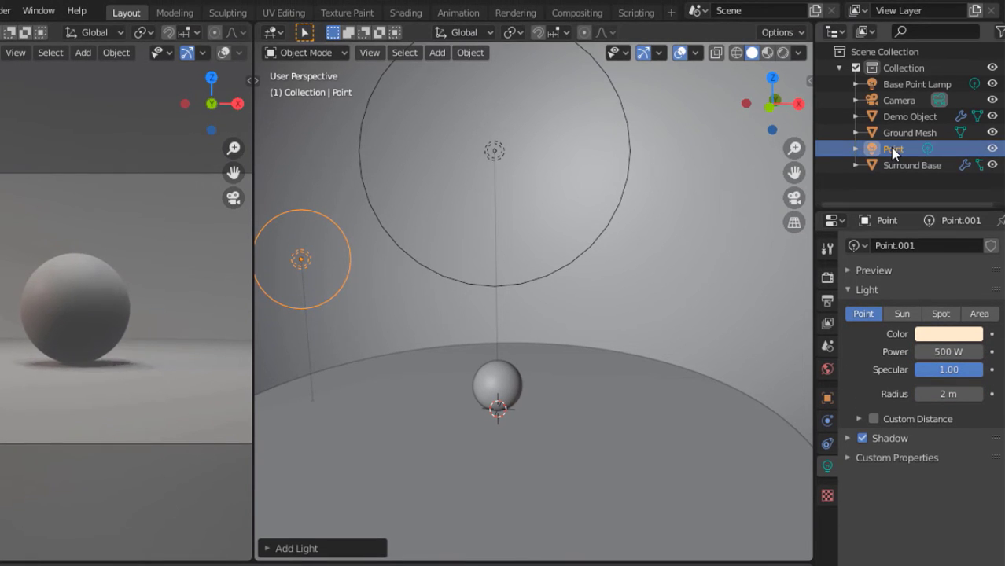
# - Rename the warm point light as Left Side Color Lamp
pyautogui.doubleClick(889, 92)
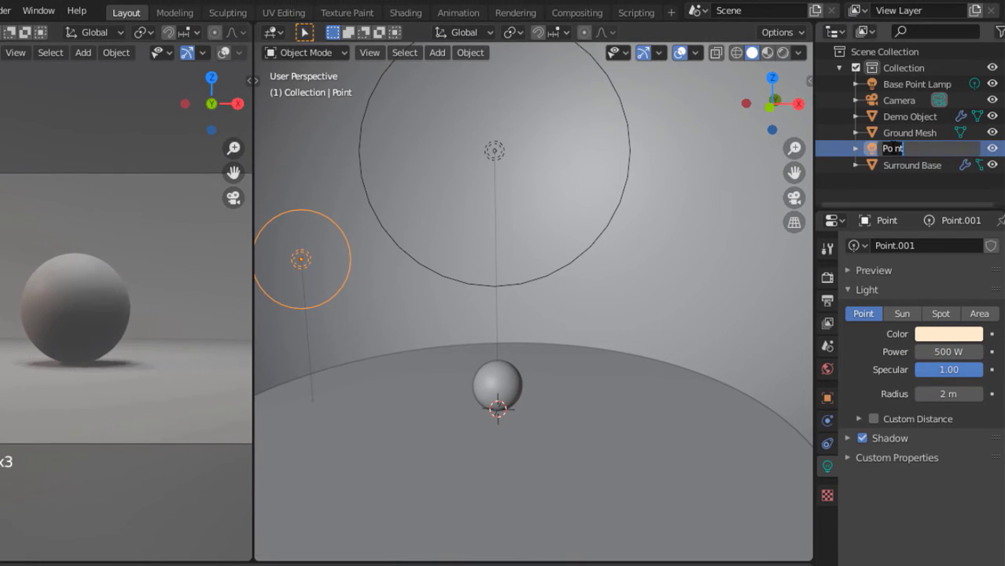
pyautogui.write('Left Side Color Lamp')
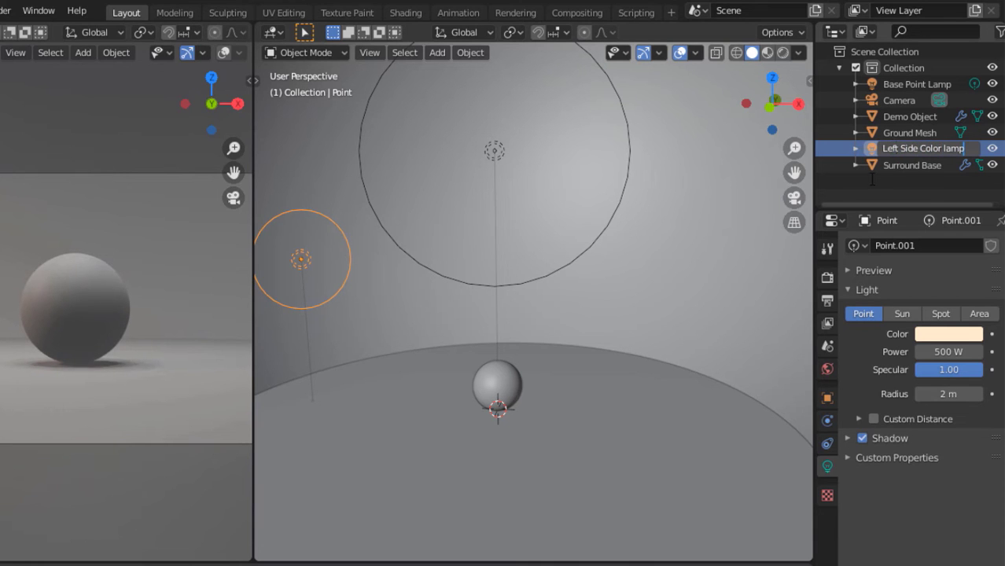
pyautogui.press('Return')
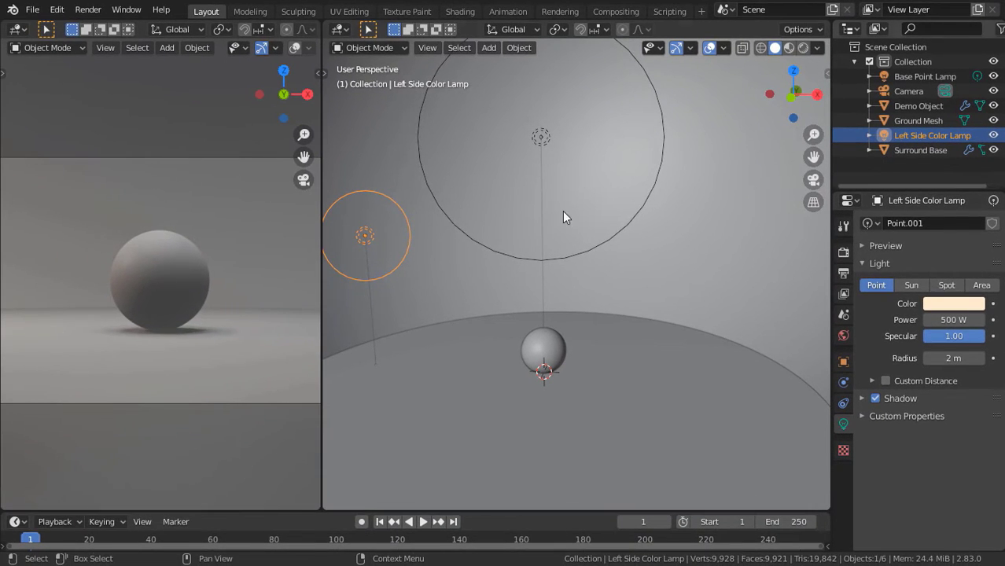
# - Add a third point light and place it at X 8 m and Z 6 m, opposite the Left Side Color Lamp
pyautogui.keyDown('shift'); pyautogui.moveTo(496, 294); pyautogui.dragTo(500, 287, button='middle'); pyautogui.keyUp('shift')
pyautogui.hotkey('shift', 'a')
pyautogui.moveTo(500, 287)
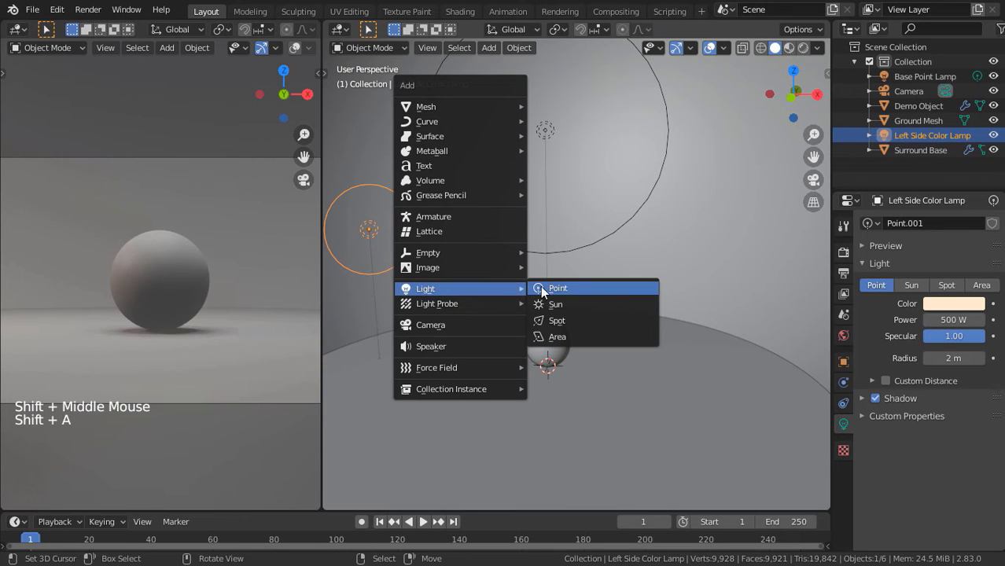
pyautogui.click(565, 288)
pyautogui.press('n')
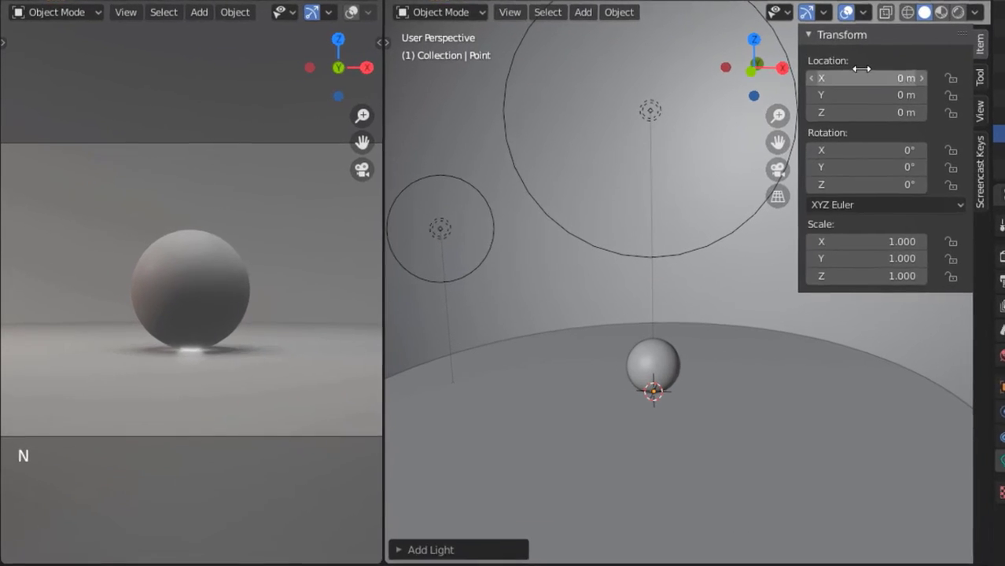
pyautogui.click(721, 103)
pyautogui.write('8')
pyautogui.press('Return')
pyautogui.click(871, 112)
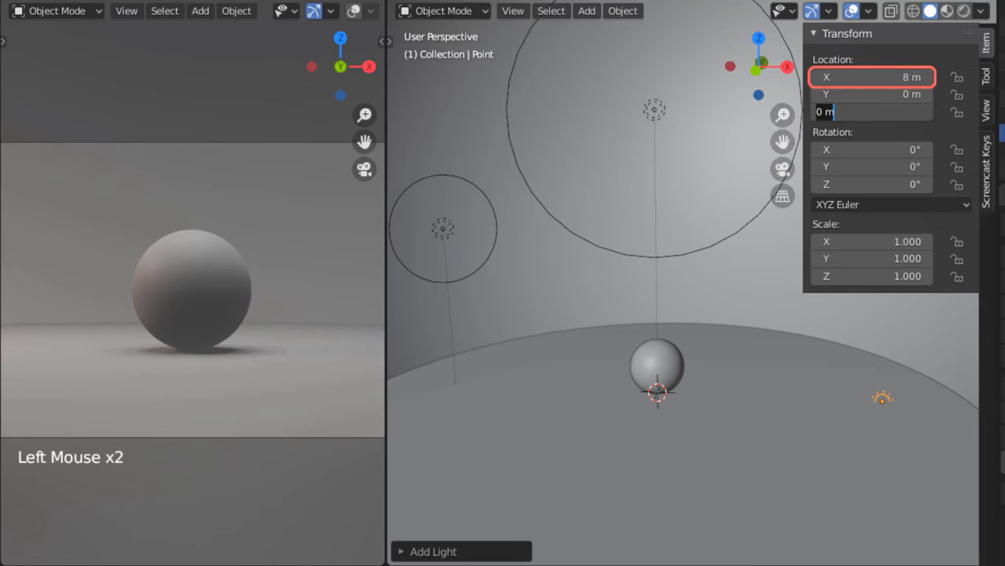
pyautogui.write('6')
pyautogui.press('Return')
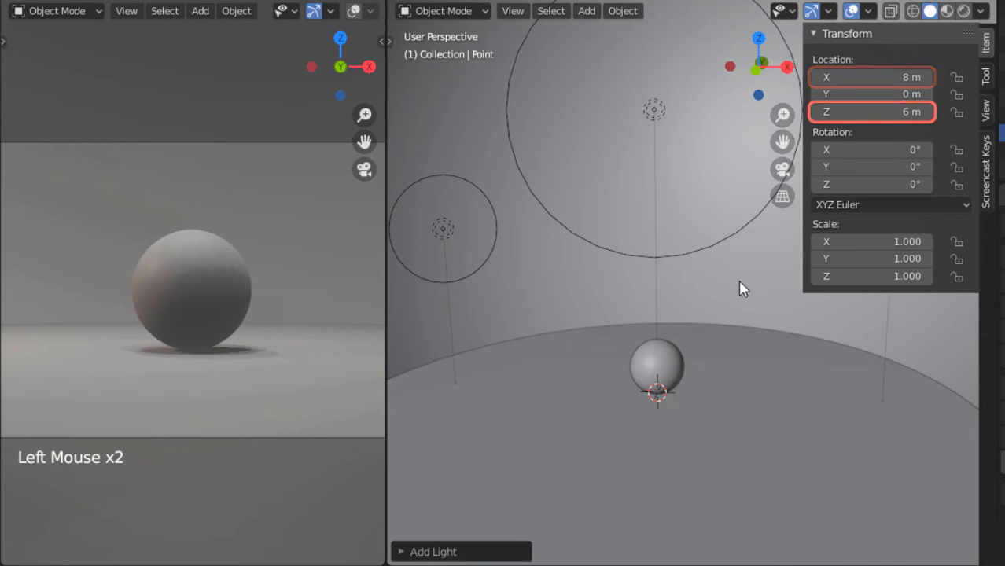
pyautogui.press('n')
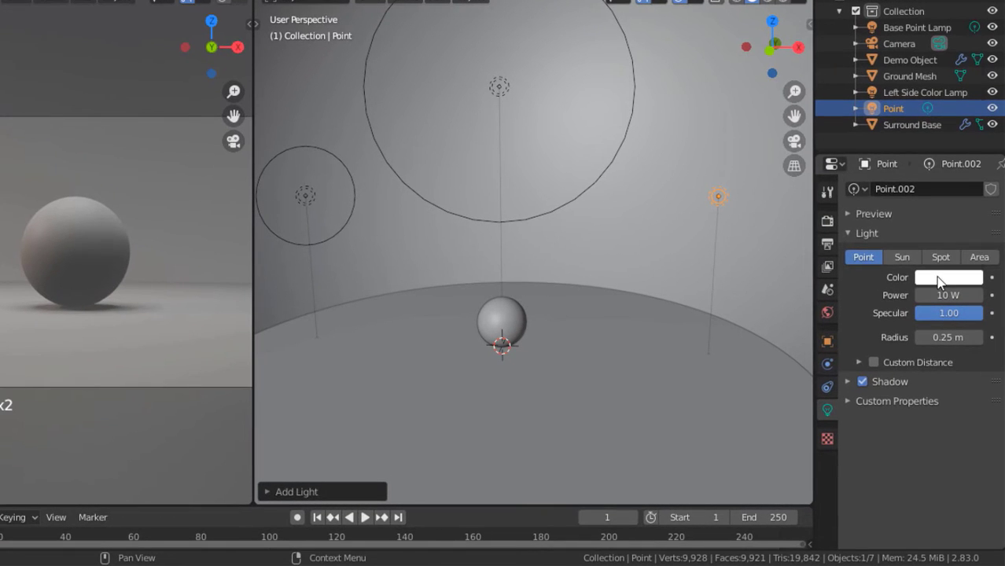
# - Tint the third point light's color cool with hue 0.6 and saturation 0.2
pyautogui.click(938, 279)
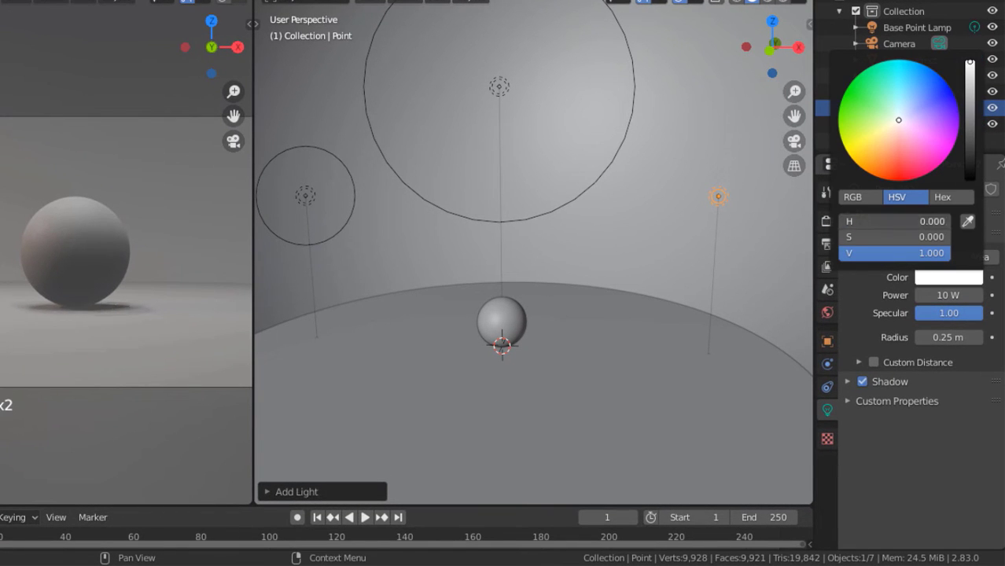
pyautogui.press('Return')
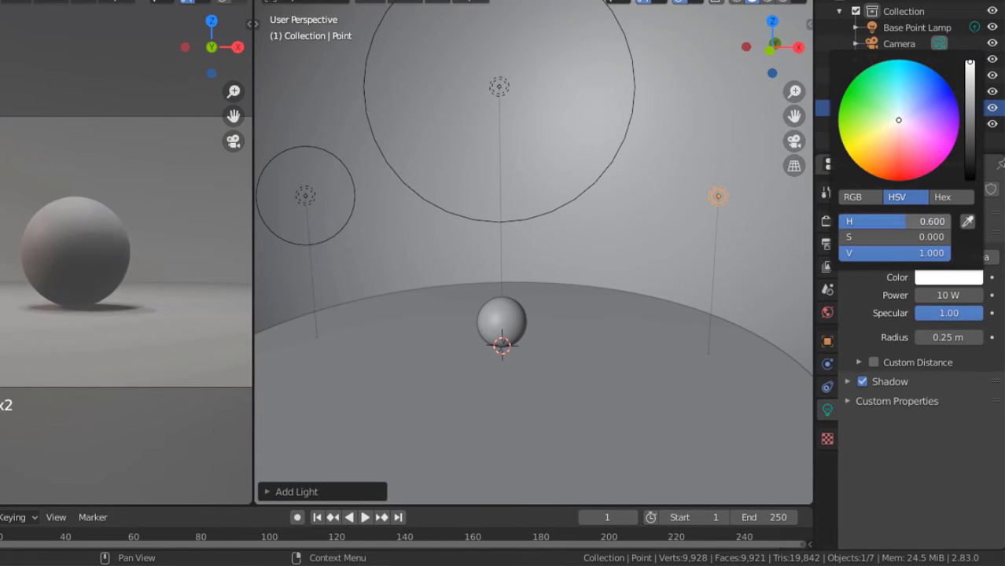
pyautogui.click(912, 238)
pyautogui.write('.2')
pyautogui.press('Return')
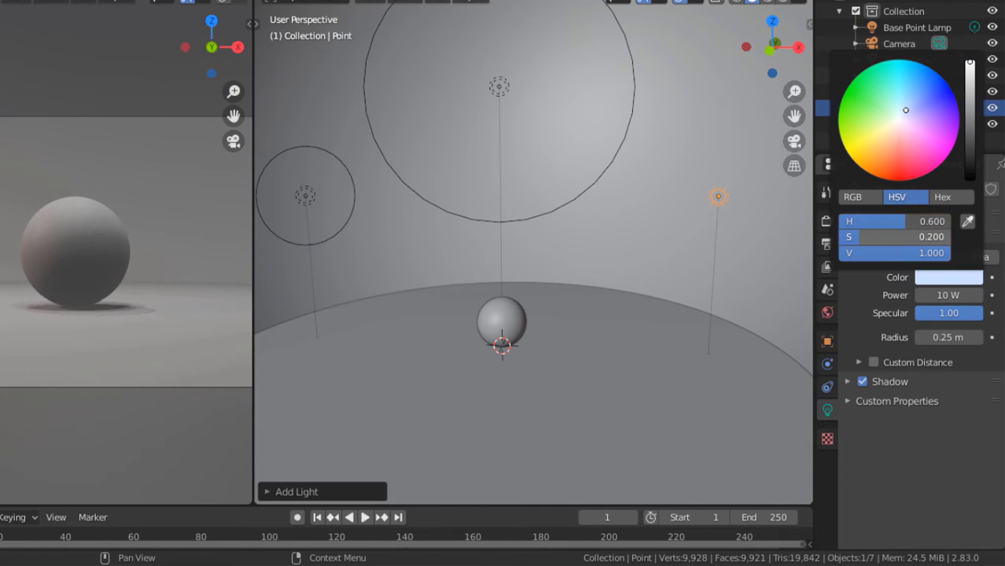
# - Set the cool point light's power to 500 W and its radius to 2 m
pyautogui.click(940, 295)
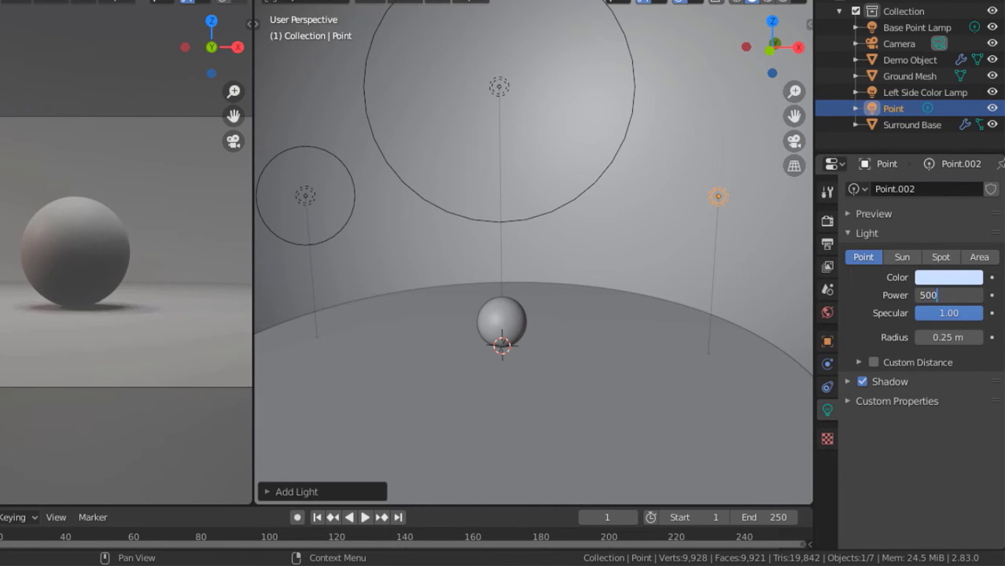
pyautogui.write('500')
pyautogui.press('Return')
pyautogui.click(950, 337)
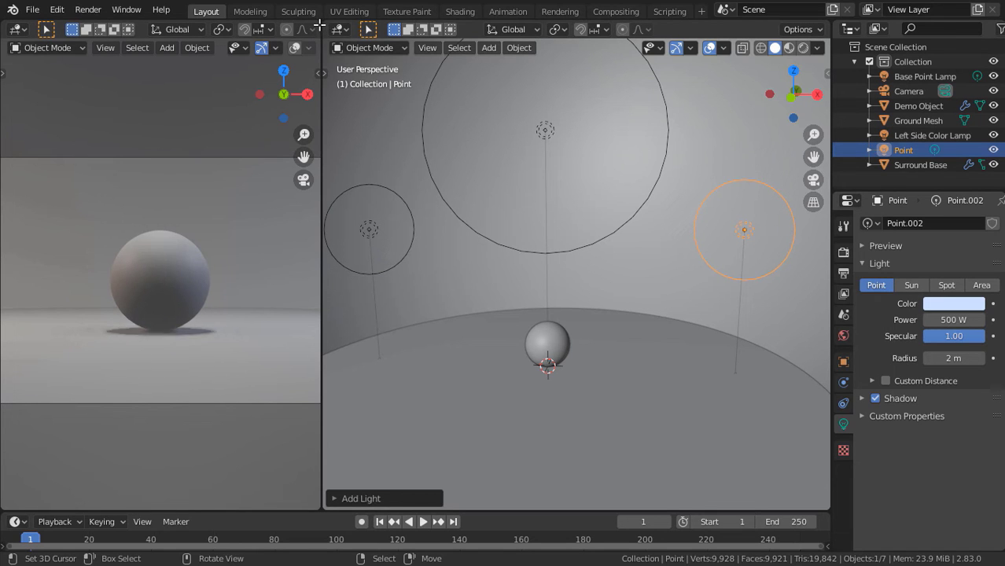
# - Merge the two viewports into the single rendered camera view and rename the cool point light as Right Side Color Lamp
pyautogui.moveTo(320, 26); pyautogui.dragTo(355, 77)
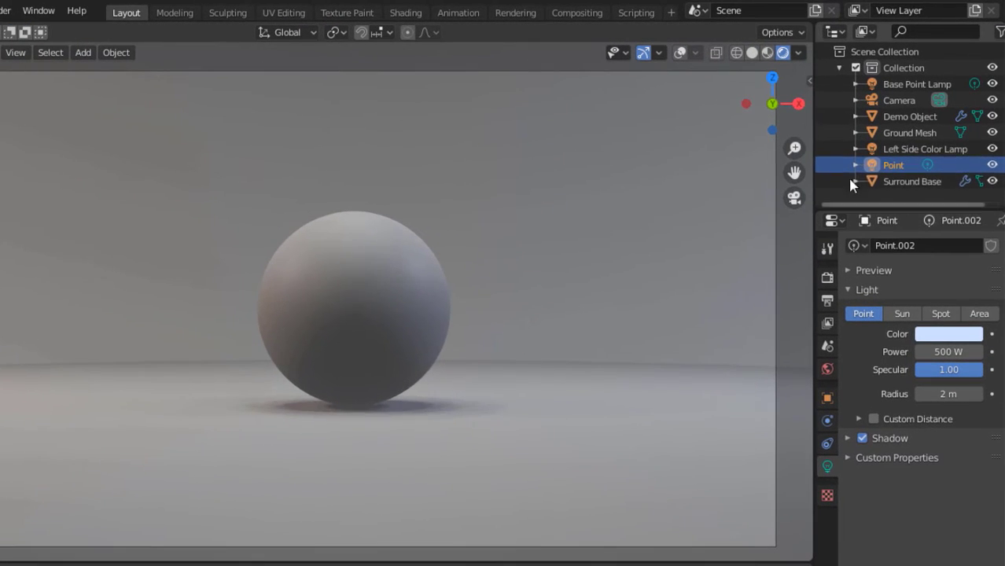
pyautogui.doubleClick(888, 165)
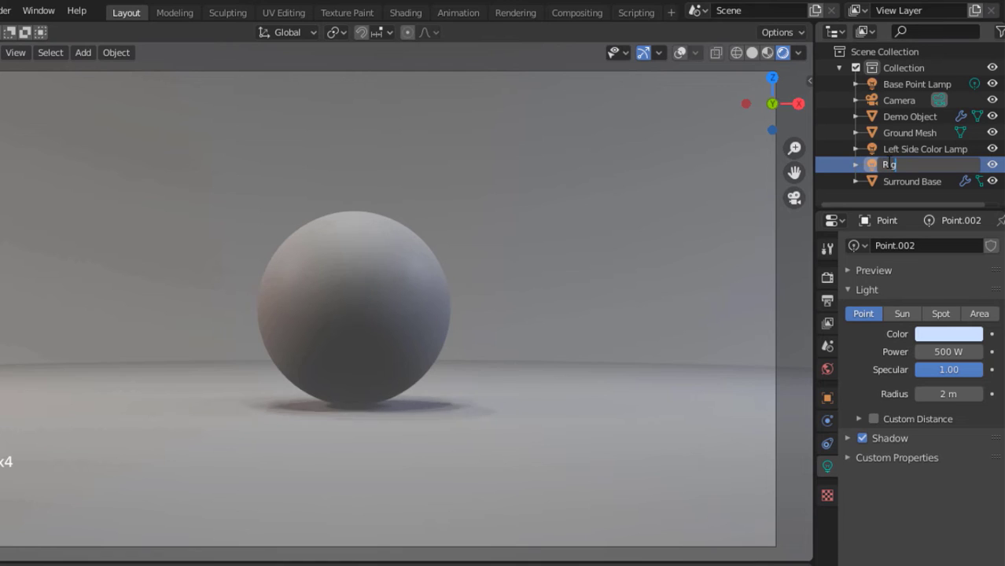
pyautogui.write('Right Side Color')
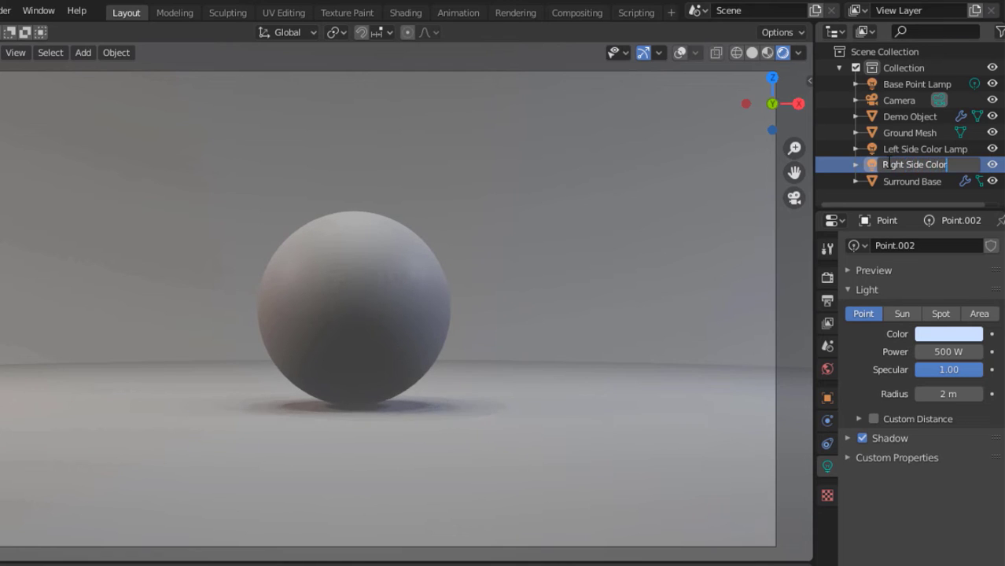
pyautogui.write(' Lamp')
pyautogui.press('Return')
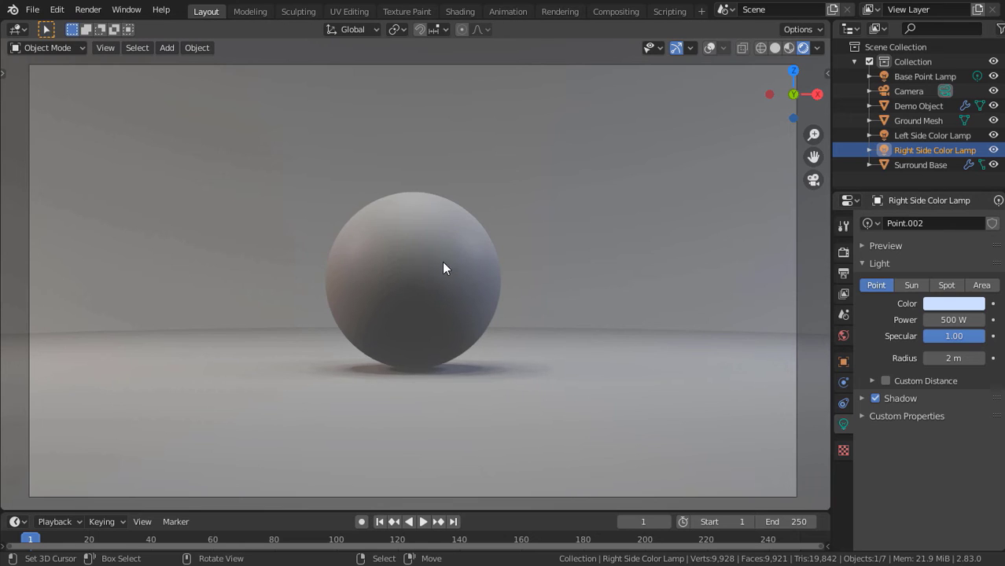
# - Turn on the viewport overlays and give the Demo Object sphere a new material named Object Material
pyautogui.rightClick(428, 238)
pyautogui.click(710, 47)
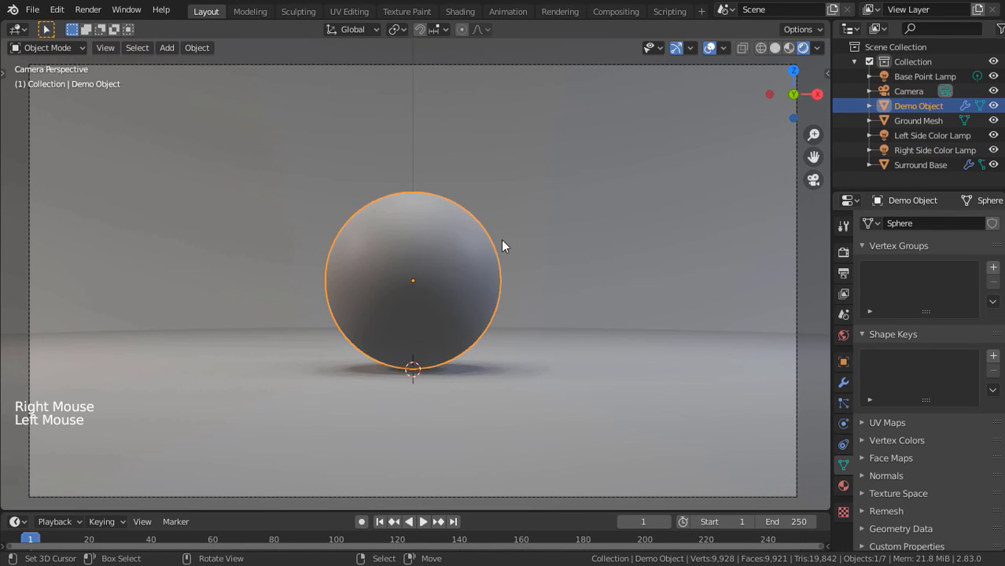
pyautogui.keyDown('ctrl'); pyautogui.moveTo(511, 207); pyautogui.dragTo(509, 157, button='middle'); pyautogui.keyUp('ctrl')
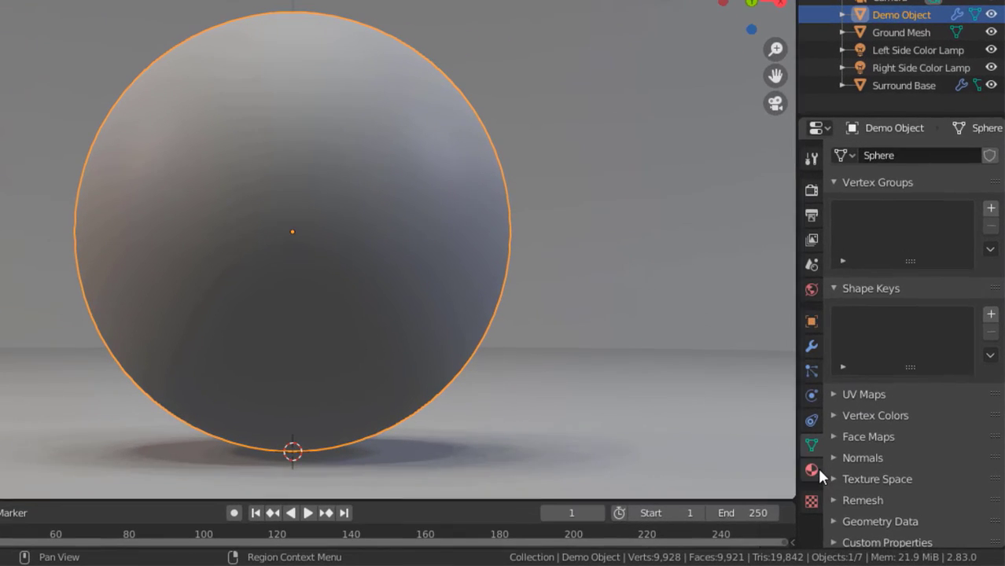
pyautogui.click(843, 486)
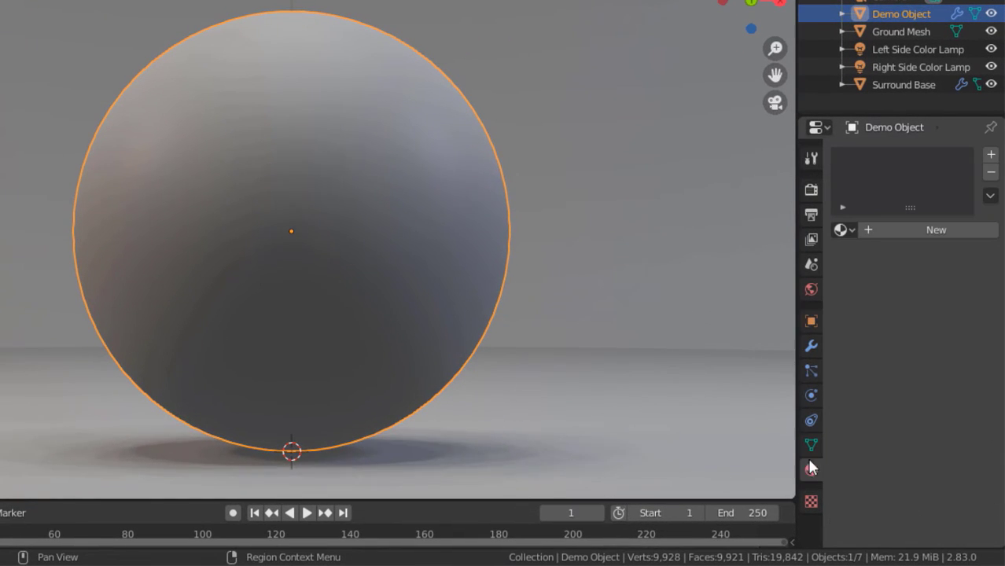
pyautogui.click(884, 232)
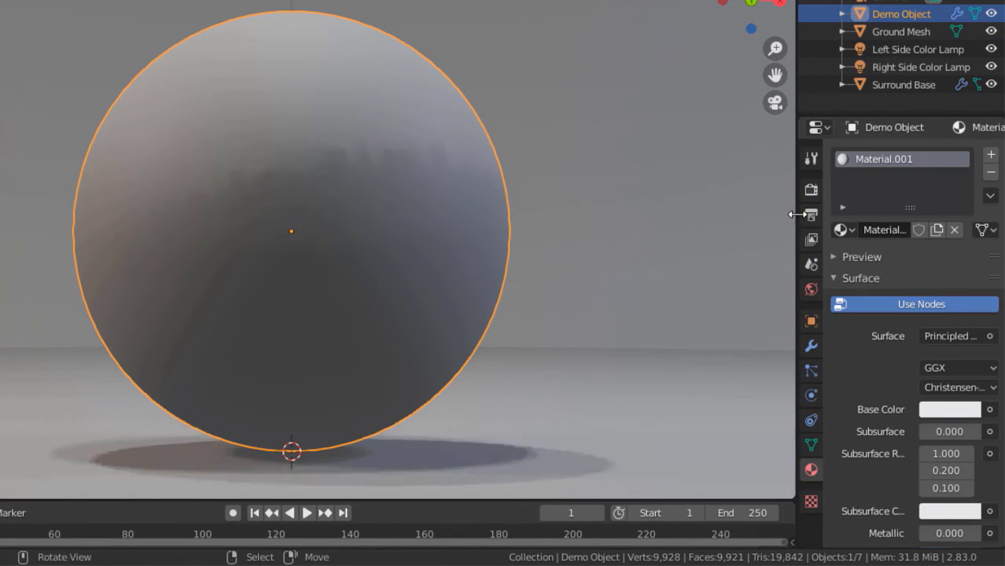
pyautogui.moveTo(796, 214); pyautogui.dragTo(705, 214)
pyautogui.click(816, 228)
pyautogui.write('Object')
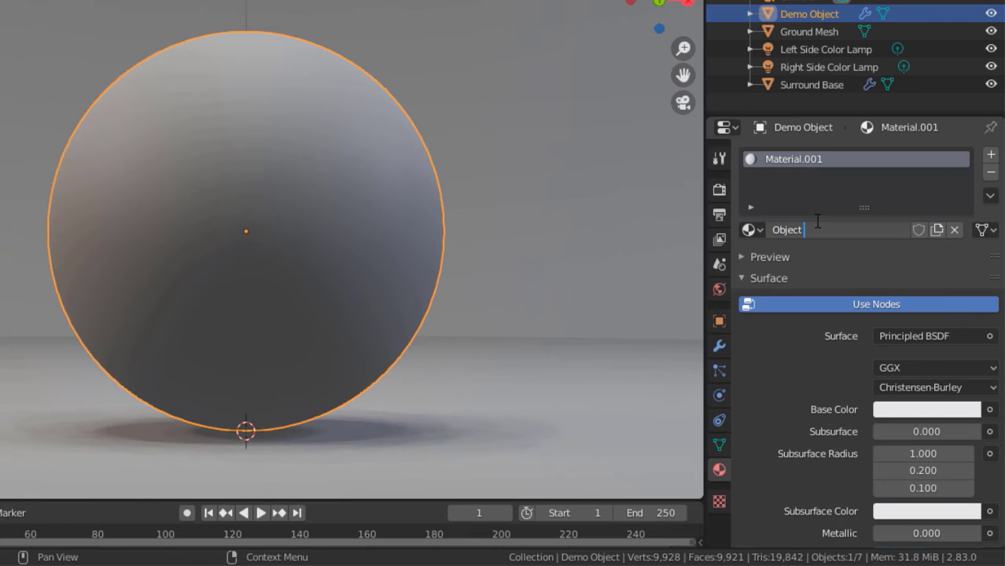
pyautogui.write(' Material')
pyautogui.press('Return')
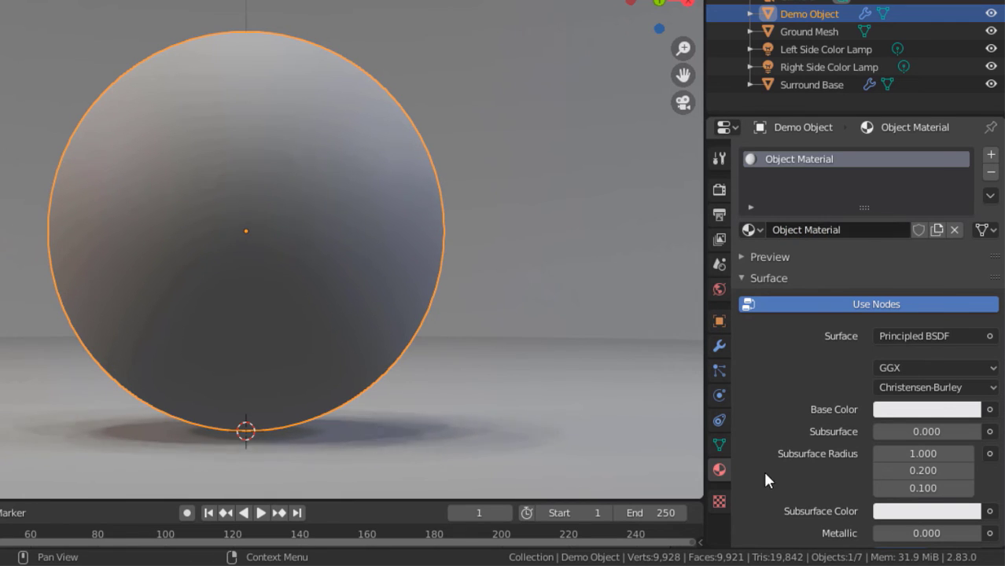
# - Set the Object Material's roughness to 0.15
pyautogui.scroll(-6, 773, 459)
pyautogui.click(889, 424)
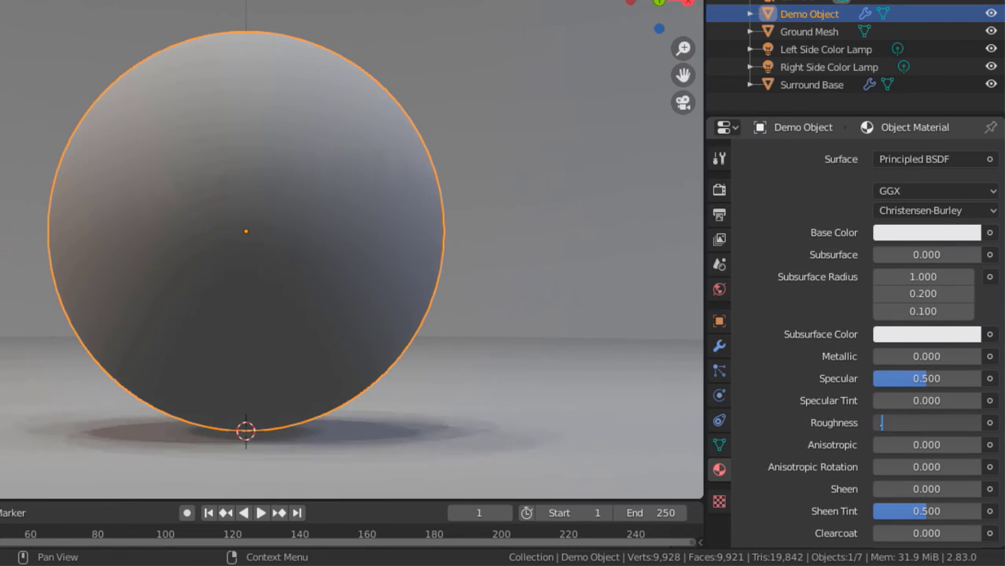
pyautogui.write('.15')
pyautogui.press('Return')
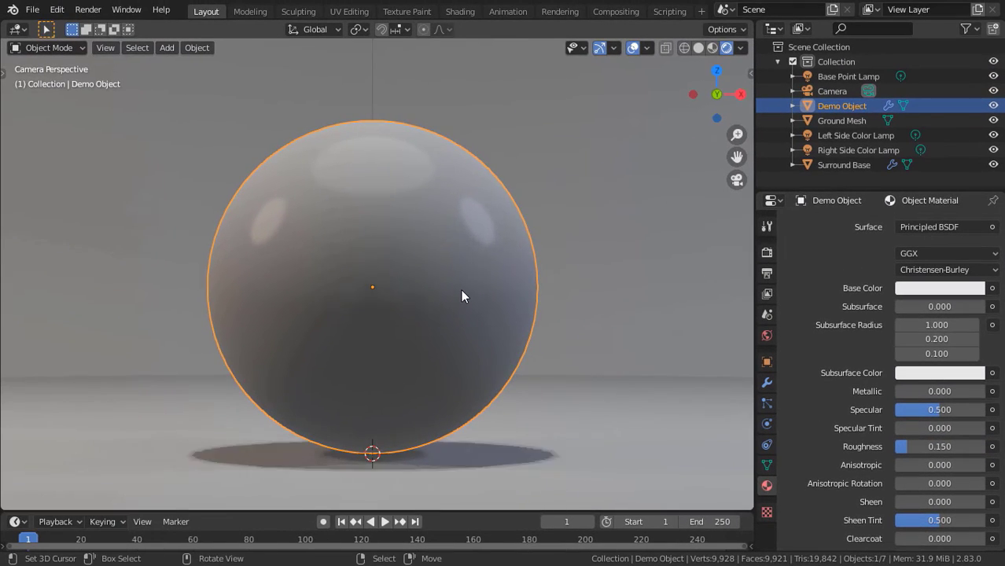
# - Give the Ground Mesh a new material named Ground Material
pyautogui.scroll(-3, 351, 234)
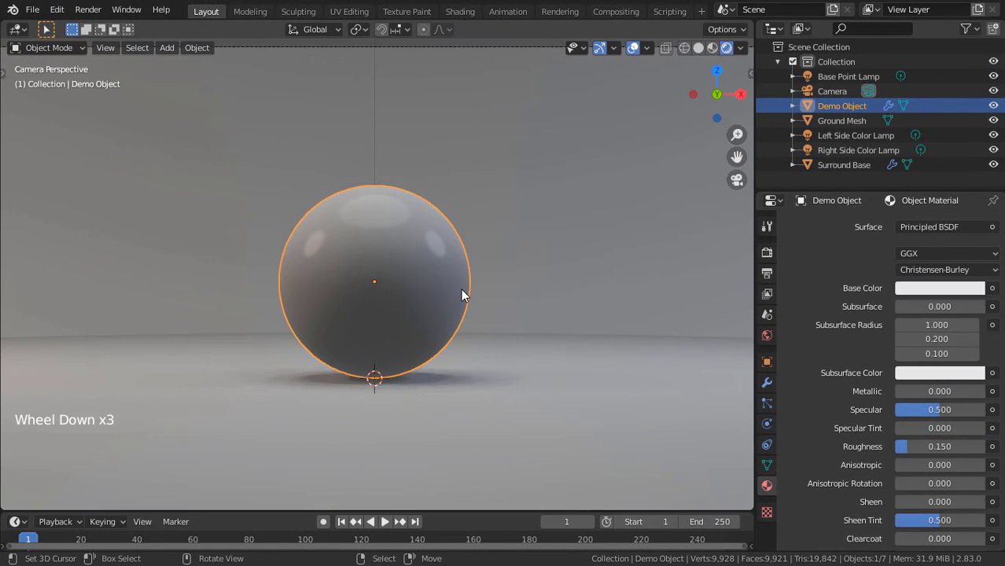
pyautogui.scroll(1, 461, 289)
pyautogui.rightClick(520, 261)
pyautogui.rightClick(542, 366)
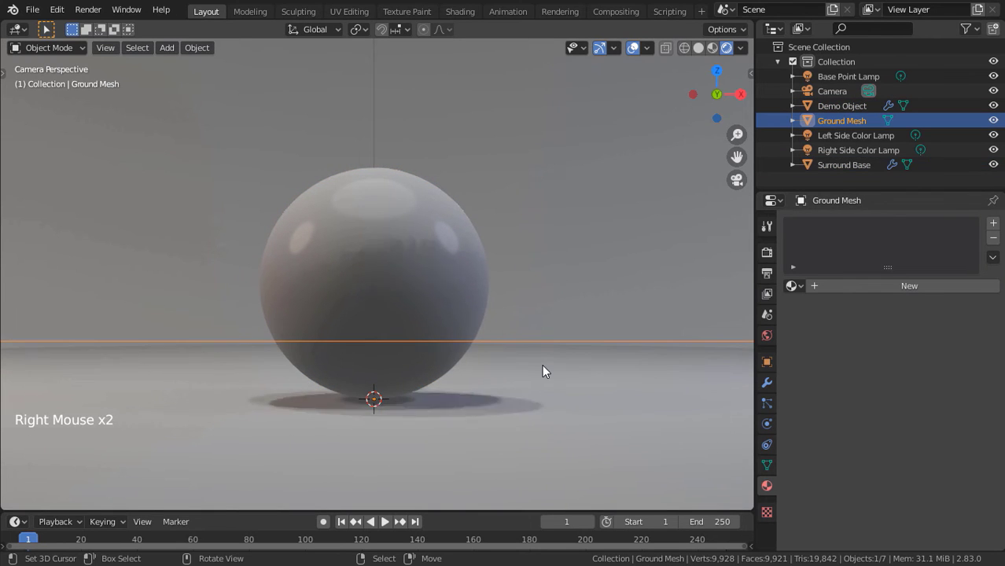
pyautogui.scroll(-1, 542, 366)
pyautogui.moveTo(542, 365); pyautogui.dragTo(554, 384, button='middle')
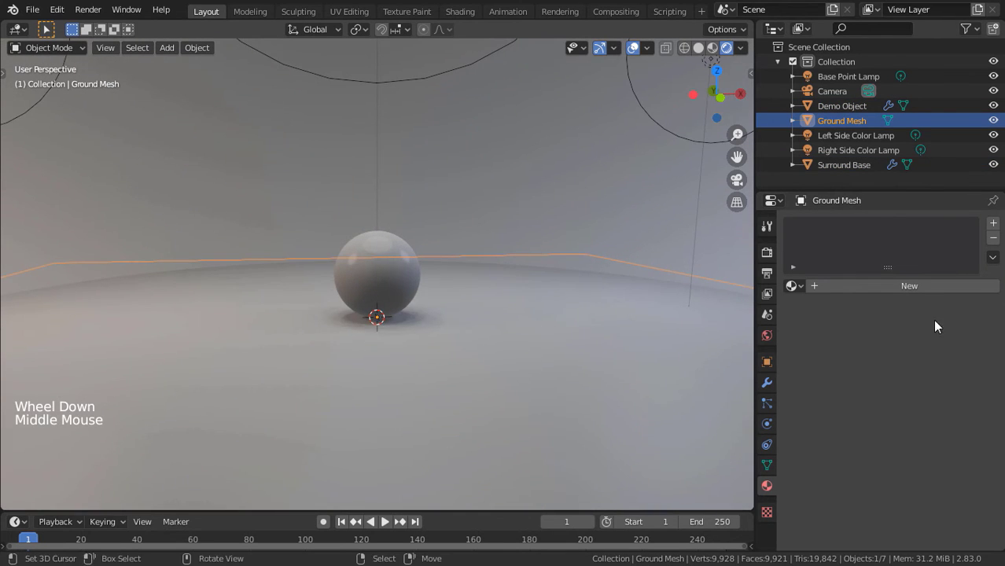
pyautogui.click(909, 285)
pyautogui.click(838, 233)
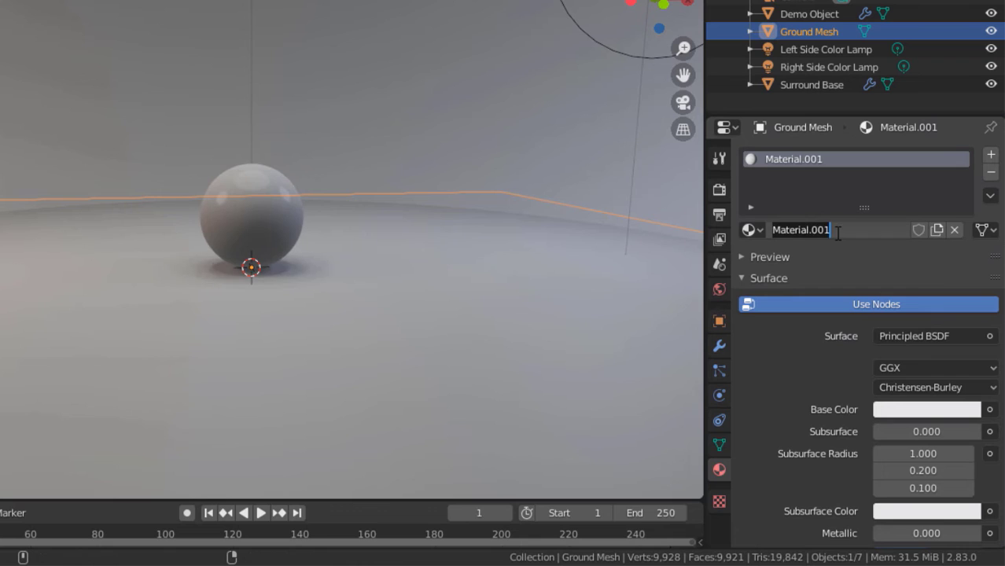
pyautogui.write('Ground Ma')
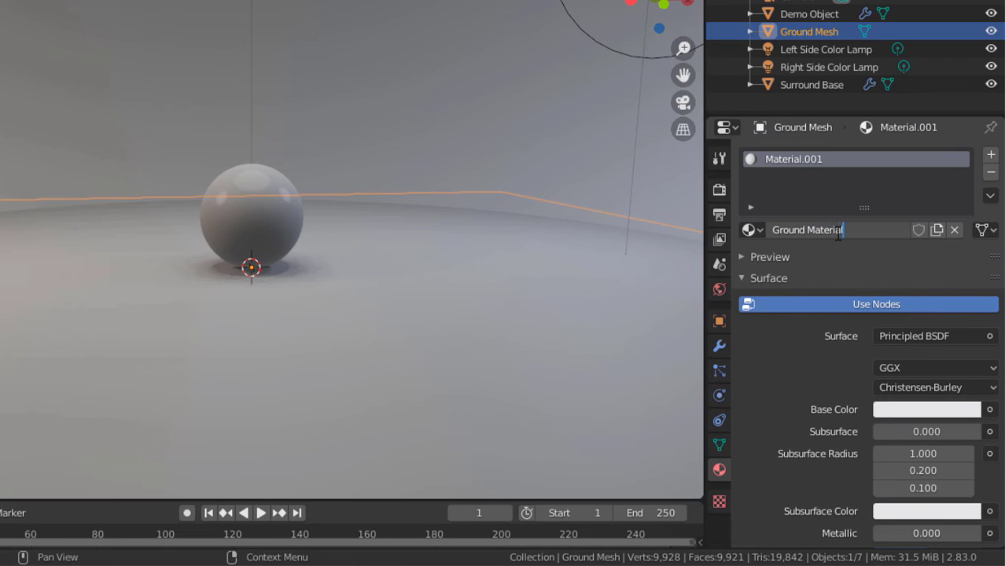
pyautogui.press('Return')
# - Keep the Ground Material's roughness at 0.5 and set its base color value (V) to 1
pyautogui.scroll(-6, 760, 369)
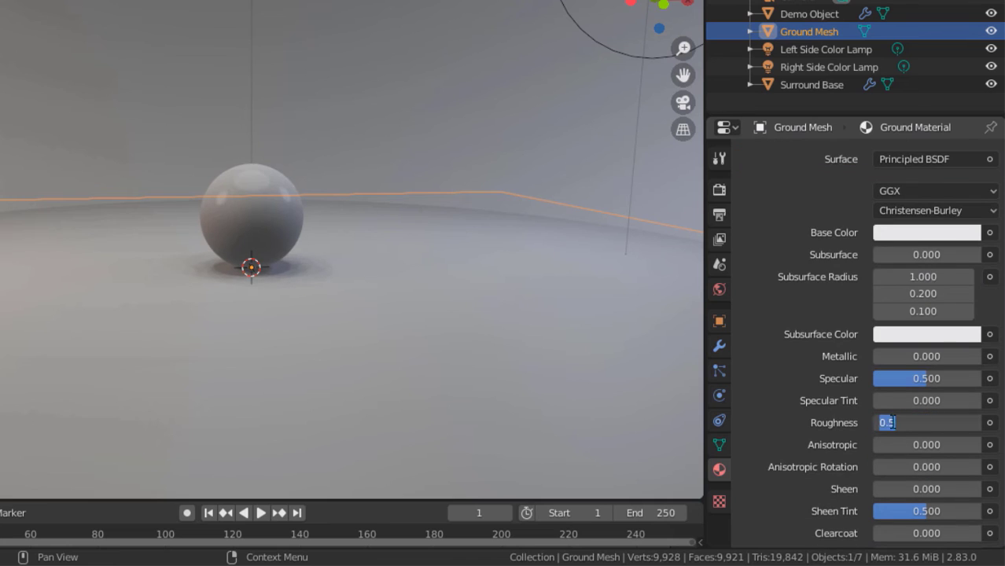
pyautogui.press('Return')
pyautogui.scroll(3, 795, 335)
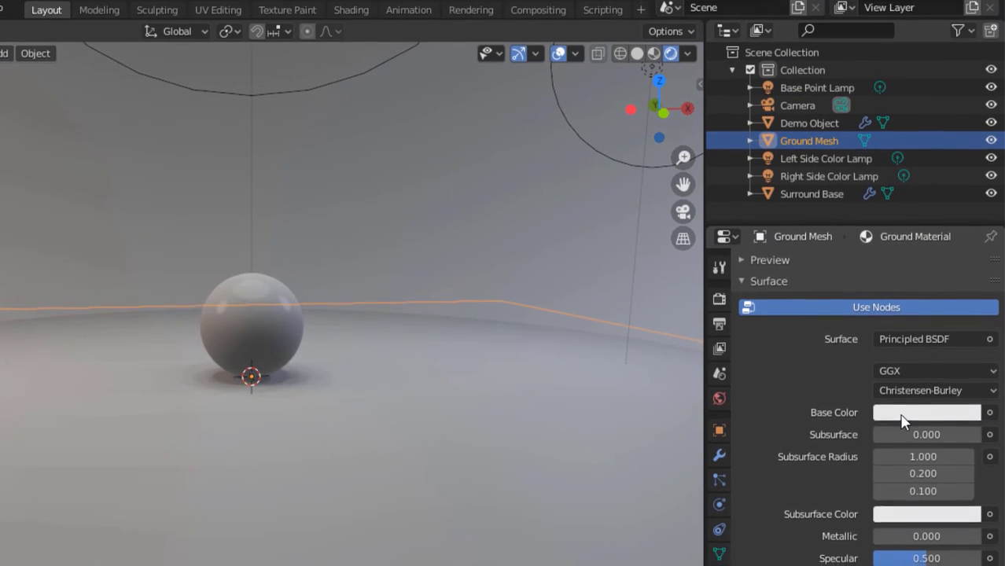
pyautogui.click(903, 304)
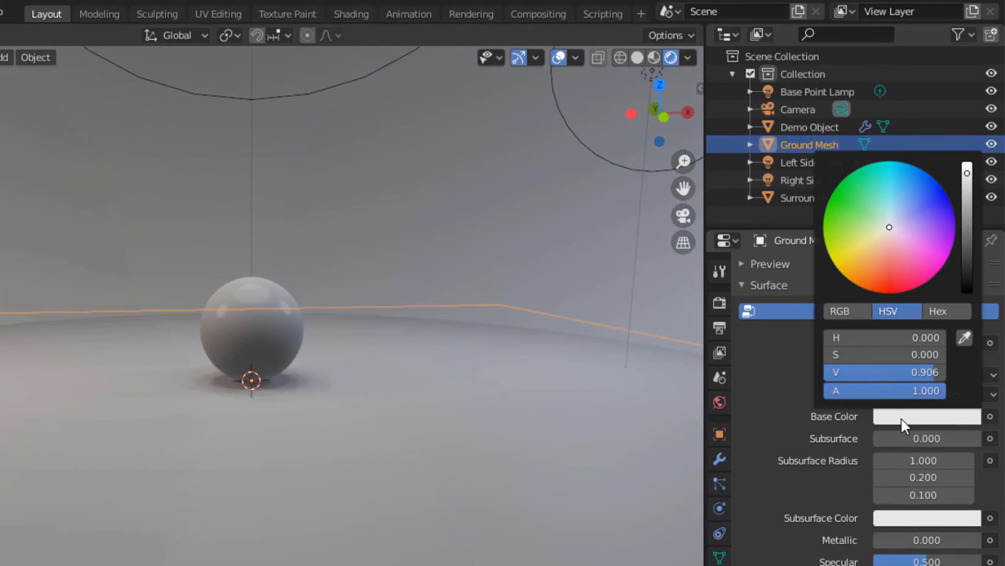
pyautogui.doubleClick(910, 374)
pyautogui.write('1')
pyautogui.press('Return')
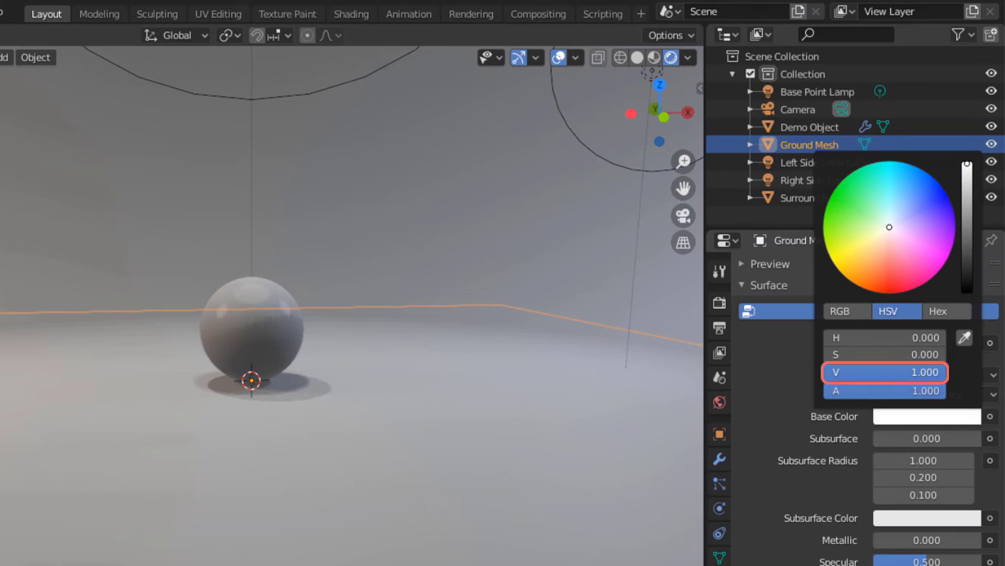
# - Set the base color value (V) of the Demo Object's material to 1
pyautogui.click(260, 297)
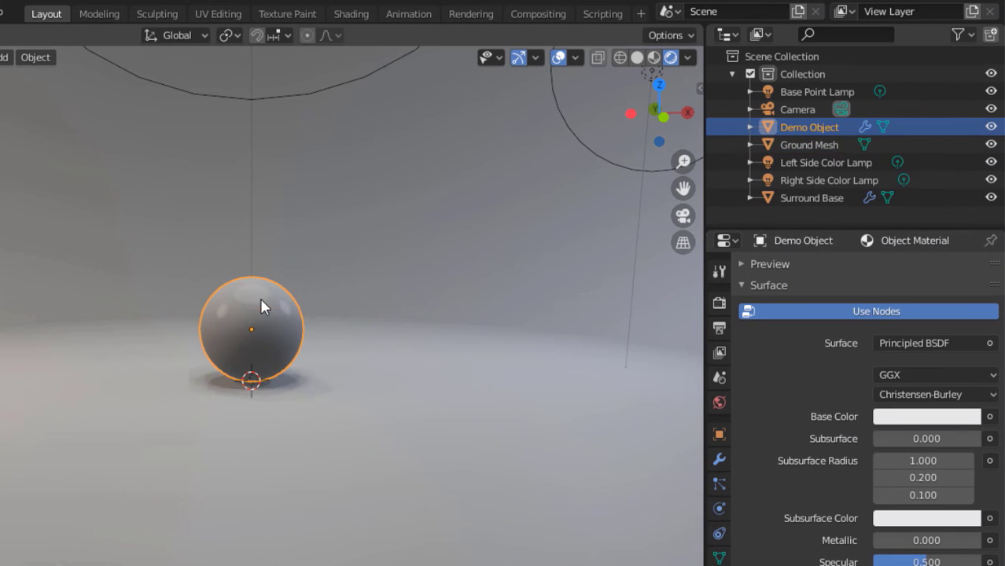
pyautogui.click(906, 421)
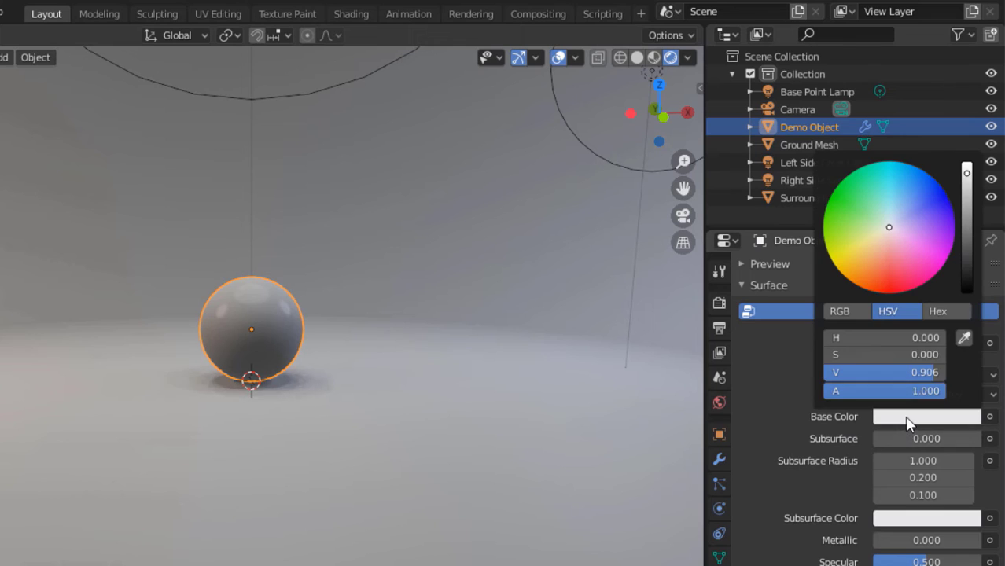
pyautogui.doubleClick(905, 373)
pyautogui.write('1')
pyautogui.press('Return')
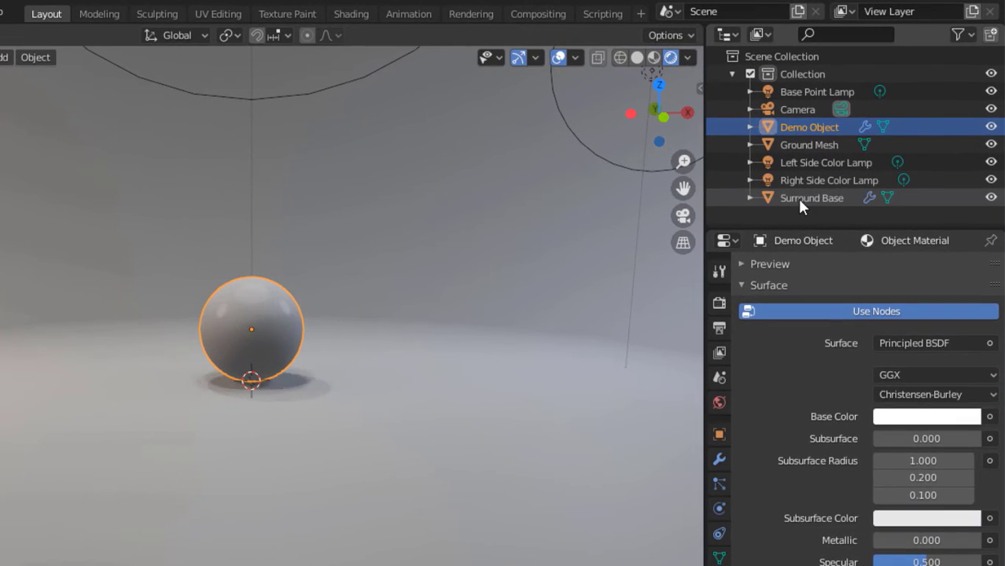
# - Assign the existing Ground Material to the Surround Base and check the rendered scene through the camera
pyautogui.click(839, 167)
pyautogui.click(751, 343)
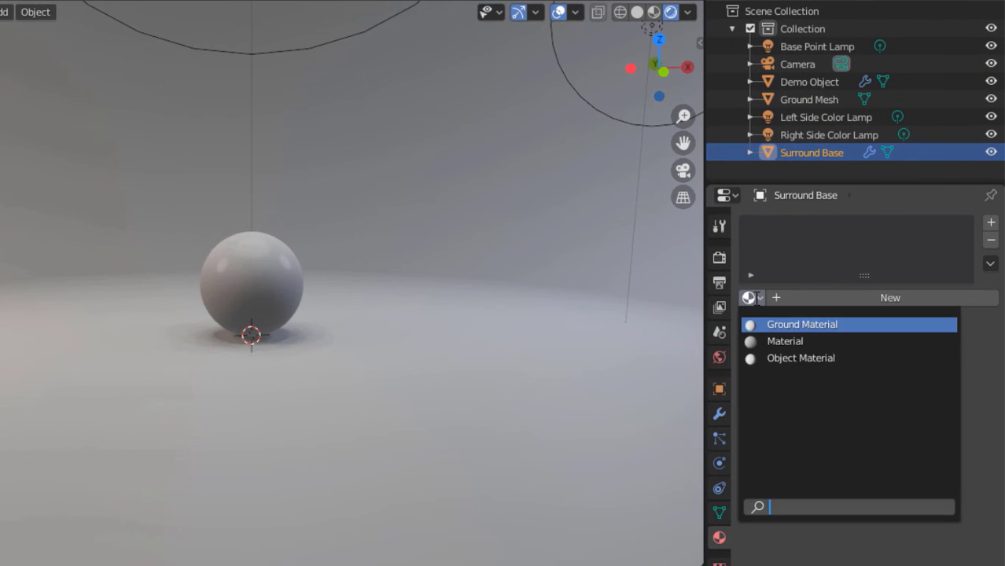
pyautogui.click(798, 325)
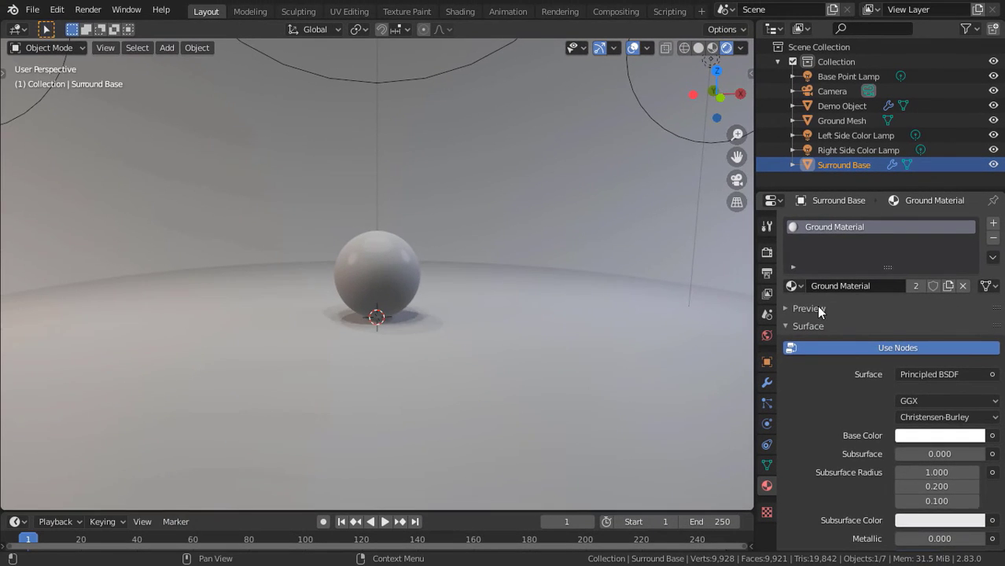
pyautogui.press('KP_0')
pyautogui.scroll(-3, 423, 224)
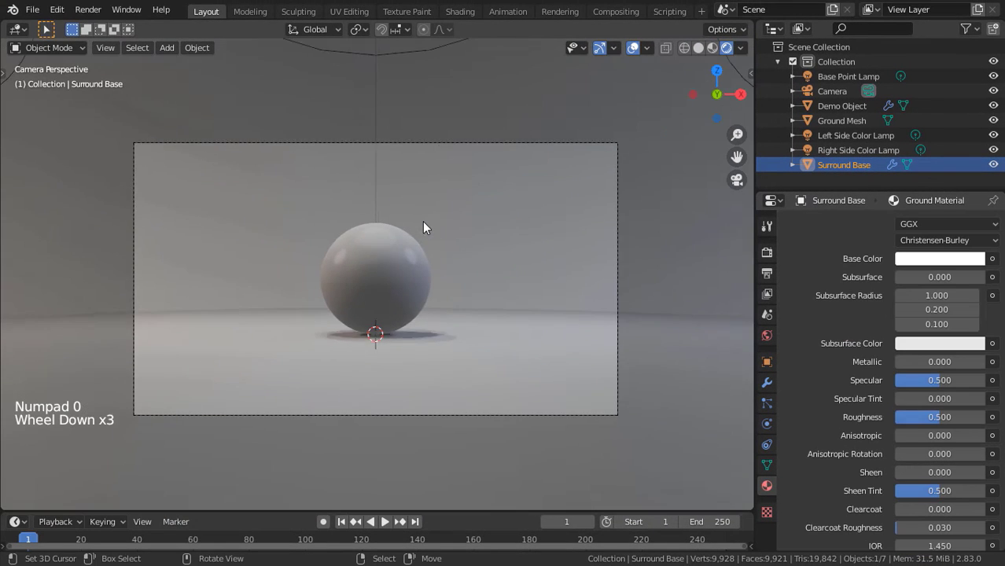
pyautogui.scroll(-2, 423, 224)
pyautogui.scroll(1, 423, 224)
pyautogui.scroll(1, 423, 224)
pyautogui.scroll(1, 423, 227)
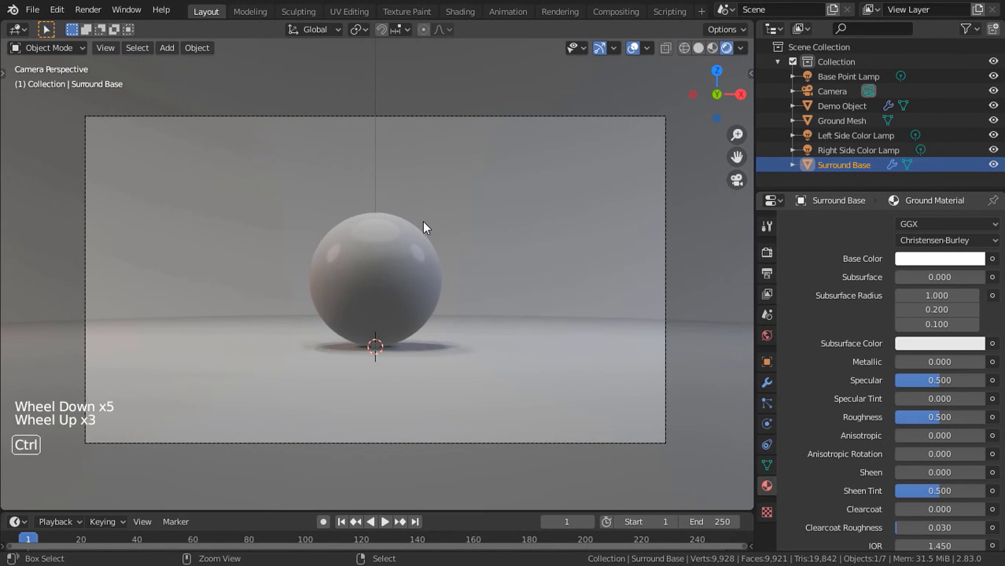
# - Switch to wireframe shading outside the camera view and add an Irradiance Volume light probe to the scene
pyautogui.press('z')
pyautogui.press('z')
pyautogui.click(674, 250)
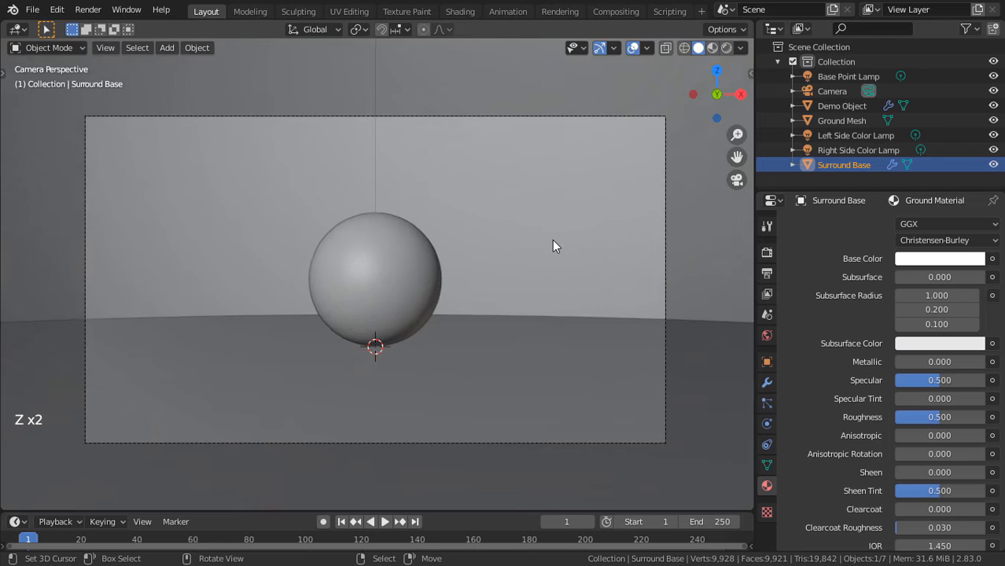
pyautogui.scroll(-2, 552, 240)
pyautogui.moveTo(552, 239)
pyautogui.mouseDown(button='middle')
pyautogui.moveTo(563, 247)
pyautogui.moveTo(539, 268)
pyautogui.moveTo(545, 291)
pyautogui.moveTo(478, 267)
pyautogui.moveTo(510, 278)
pyautogui.moveTo(482, 258)
pyautogui.mouseUp(button='middle')
pyautogui.scroll(-7, 554, 257)
pyautogui.scroll(-2, 548, 256)
pyautogui.press('z')
pyautogui.hotkey('shift', 'a')
pyautogui.moveTo(472, 273)
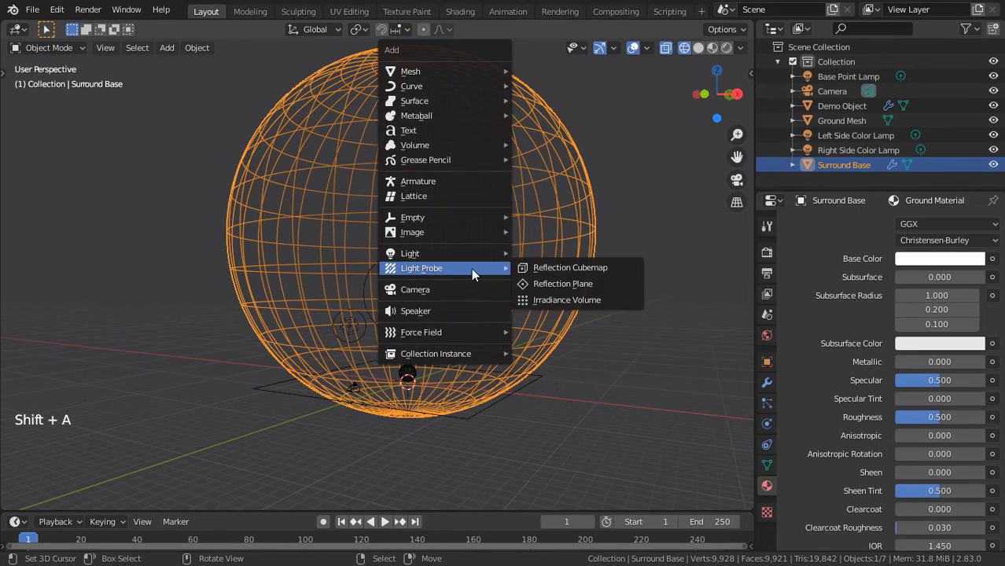
pyautogui.click(566, 301)
# - Set the Irradiance Volume's Z location to 5 m
pyautogui.press('n')
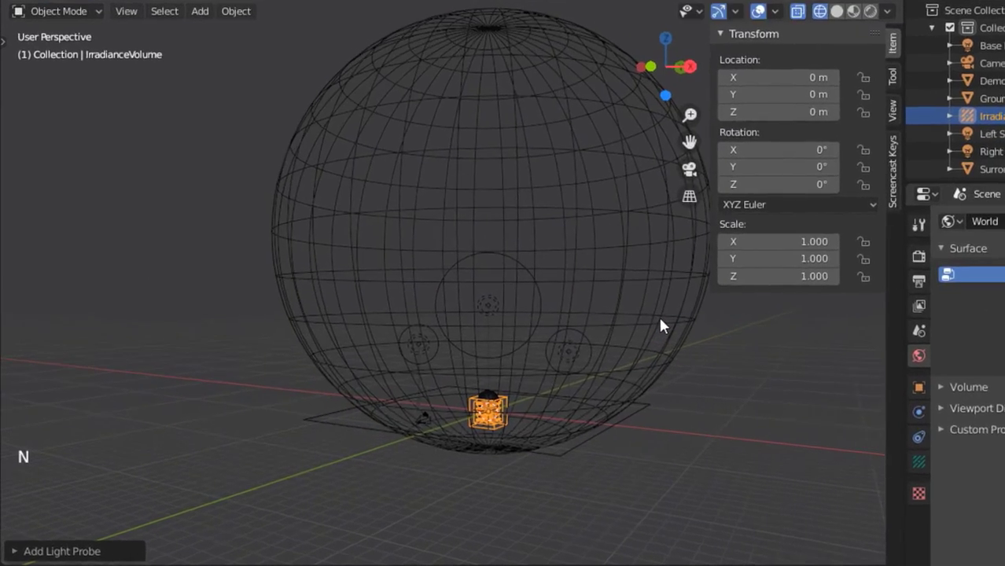
pyautogui.click(791, 117)
pyautogui.write('5')
pyautogui.press('Return')
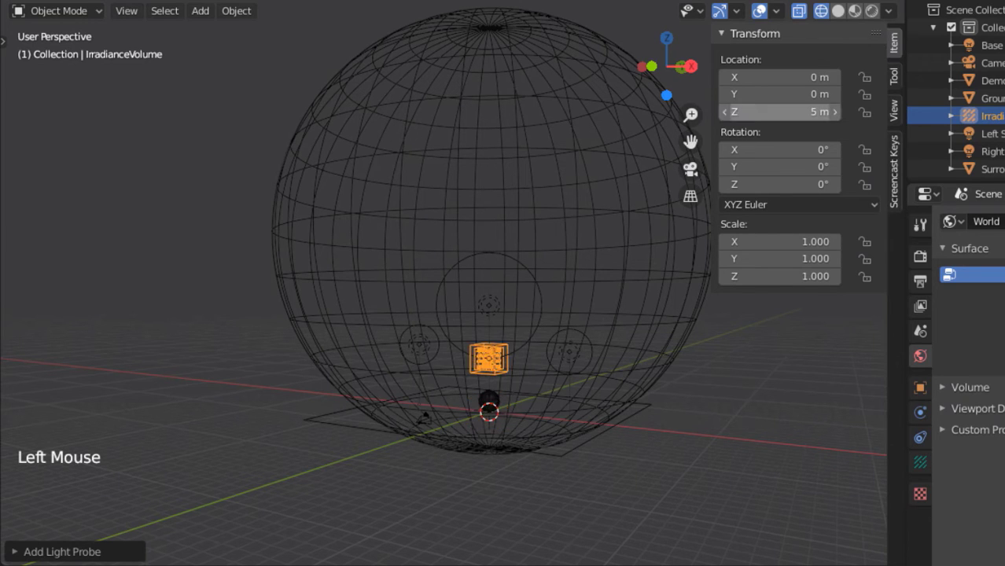
# - Scale the Irradiance Volume to 21 in X and Y and 5 in Z
pyautogui.click(794, 235)
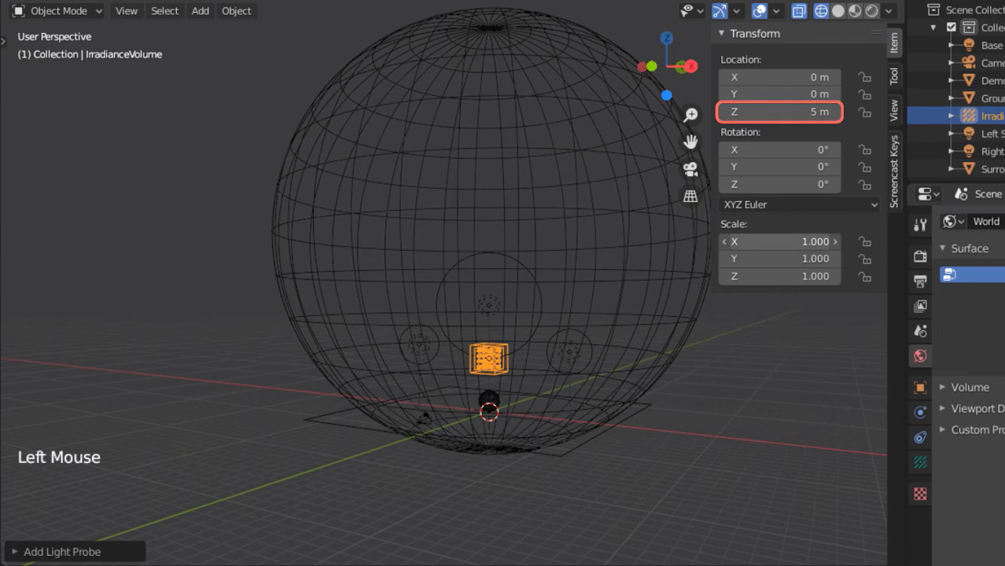
pyautogui.moveTo(794, 236); pyautogui.dragTo(794, 258)
pyautogui.write('2')
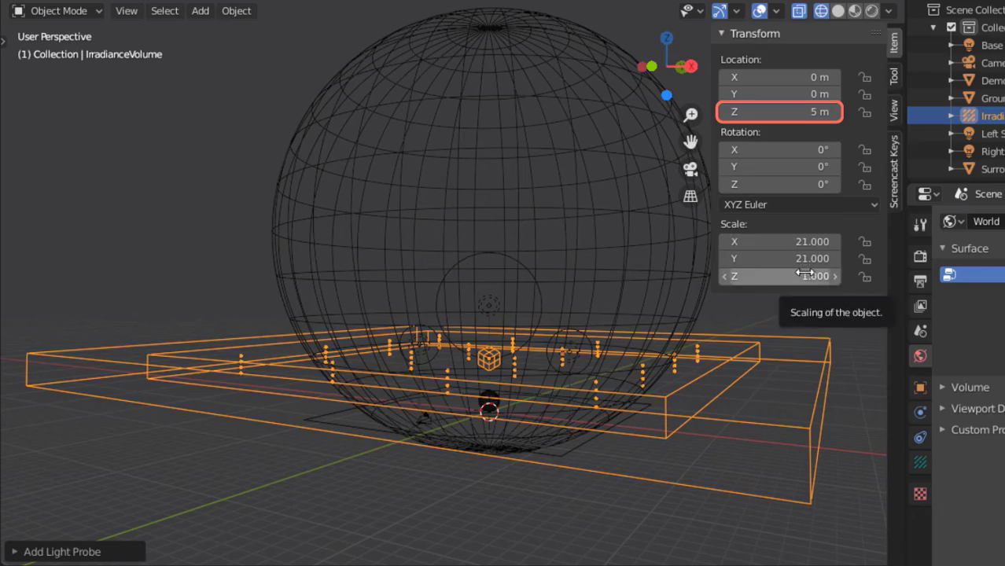
pyautogui.moveTo(804, 276); pyautogui.dragTo(849, 276)
pyautogui.moveTo(708, 370); pyautogui.dragTo(717, 348, button='middle')
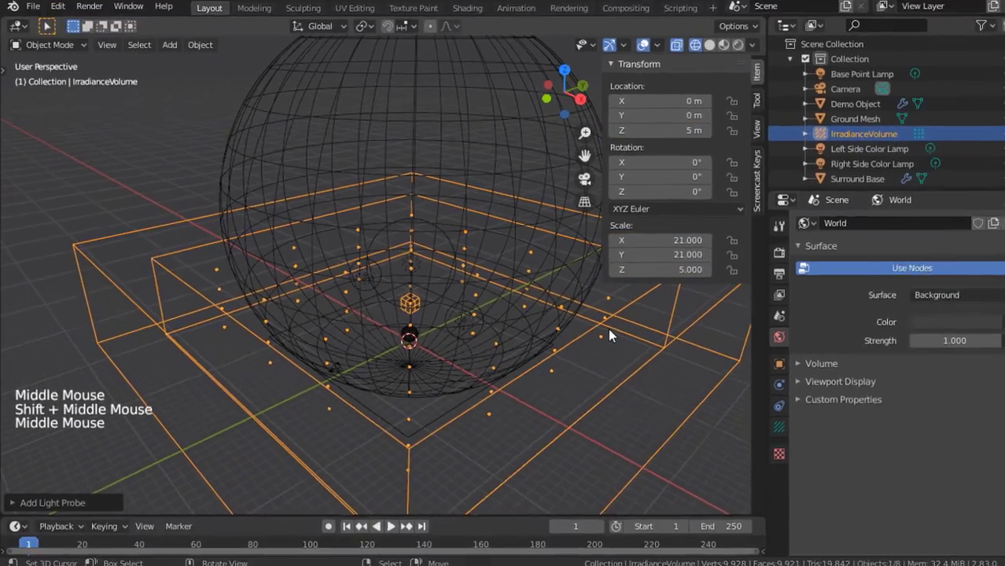
pyautogui.press('n')
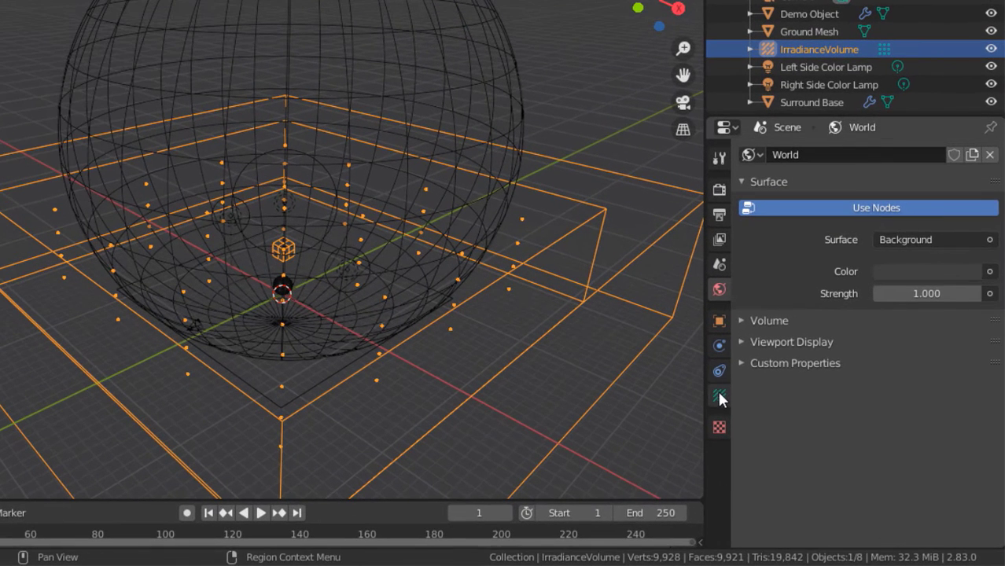
# - Set the Irradiance Volume's probe resolution to 7 in X, 7 in Y and 5 in Z
pyautogui.click(719, 397)
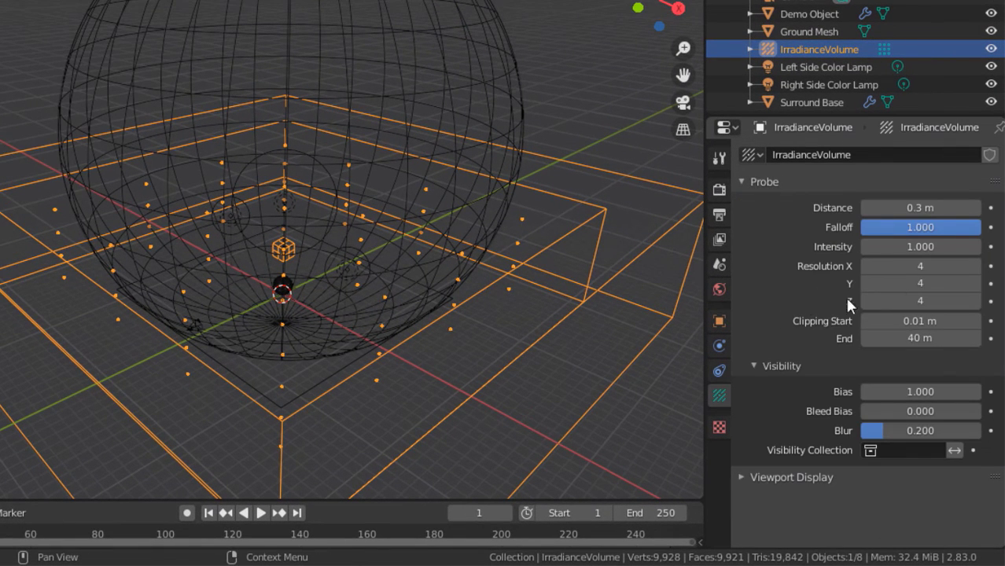
pyautogui.moveTo(919, 265); pyautogui.dragTo(918, 283)
pyautogui.press('Return')
pyautogui.click(920, 302)
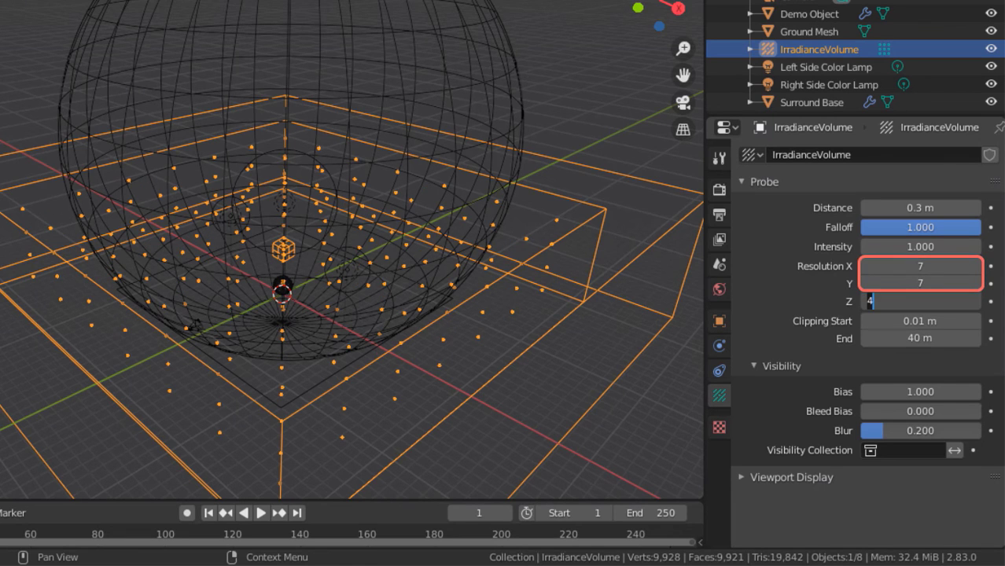
pyautogui.press('Return')
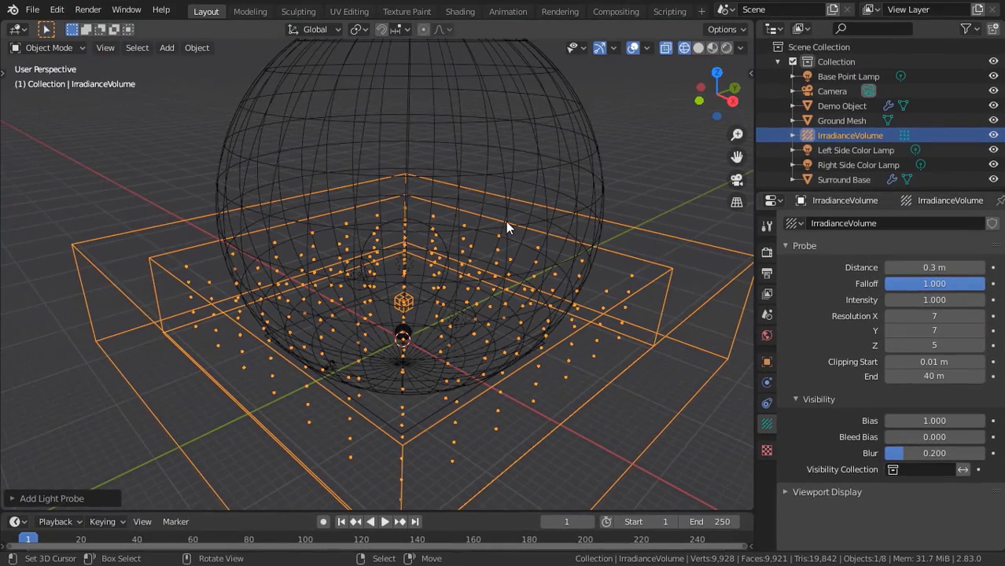
# - Look over the probe volume around the surround and view the scene through the camera in rendered shading
pyautogui.moveTo(406, 152); pyautogui.dragTo(423, 110, button='middle')
pyautogui.moveTo(519, 186); pyautogui.dragTo(537, 167, button='middle')
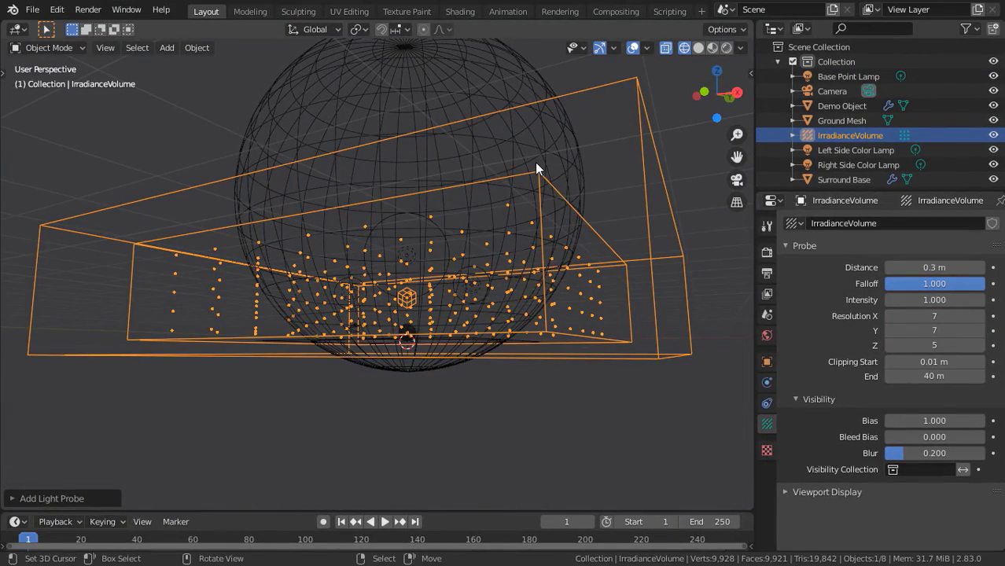
pyautogui.press('KP_0')
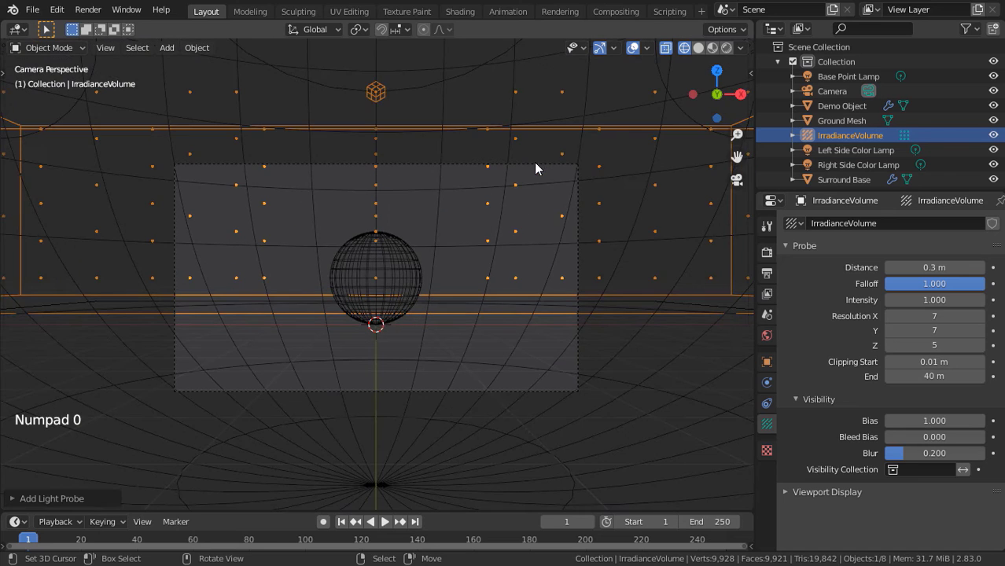
pyautogui.press('z')
pyautogui.click(482, 95)
pyautogui.keyDown('shift'); pyautogui.moveTo(466, 174); pyautogui.dragTo(494, 213, button='middle'); pyautogui.keyUp('shift')
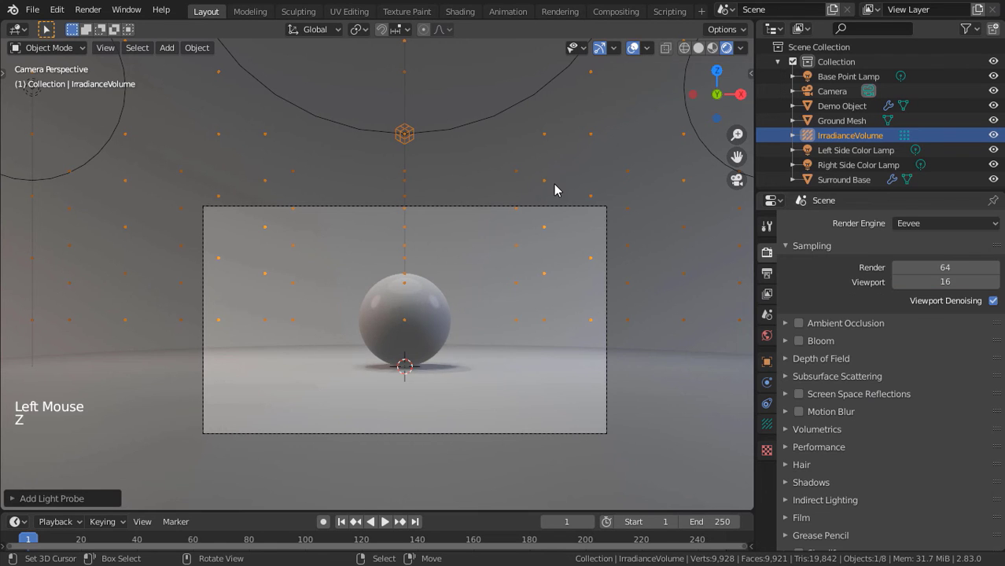
pyautogui.scroll(2, 460, 296)
pyautogui.keyDown('shift'); pyautogui.moveTo(471, 299); pyautogui.dragTo(494, 240, button='middle'); pyautogui.keyUp('shift')
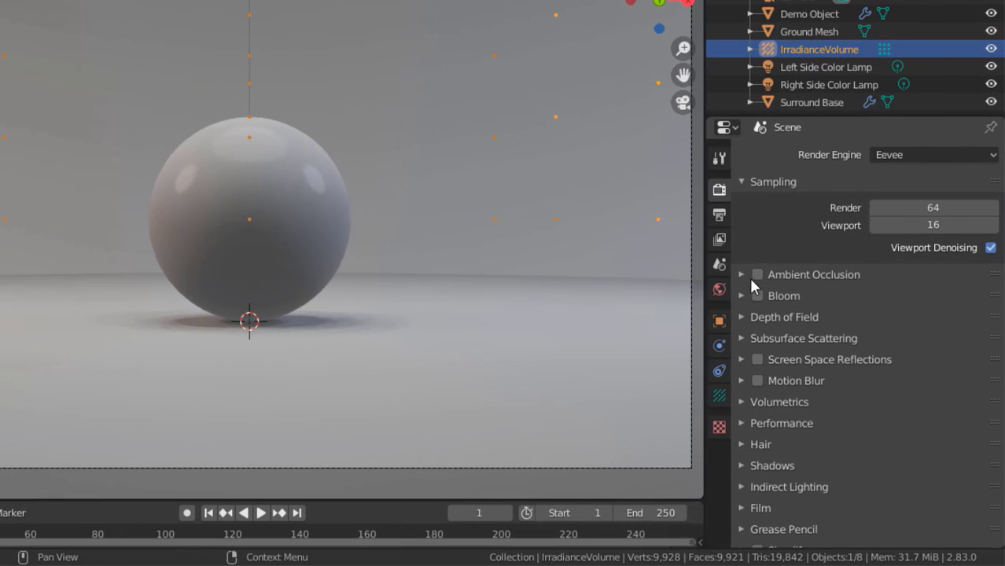
# - Enable Ambient Occlusion and Bloom in the Eevee render settings
pyautogui.click(798, 323)
pyautogui.click(756, 295)
pyautogui.scroll(-2, 755, 299)
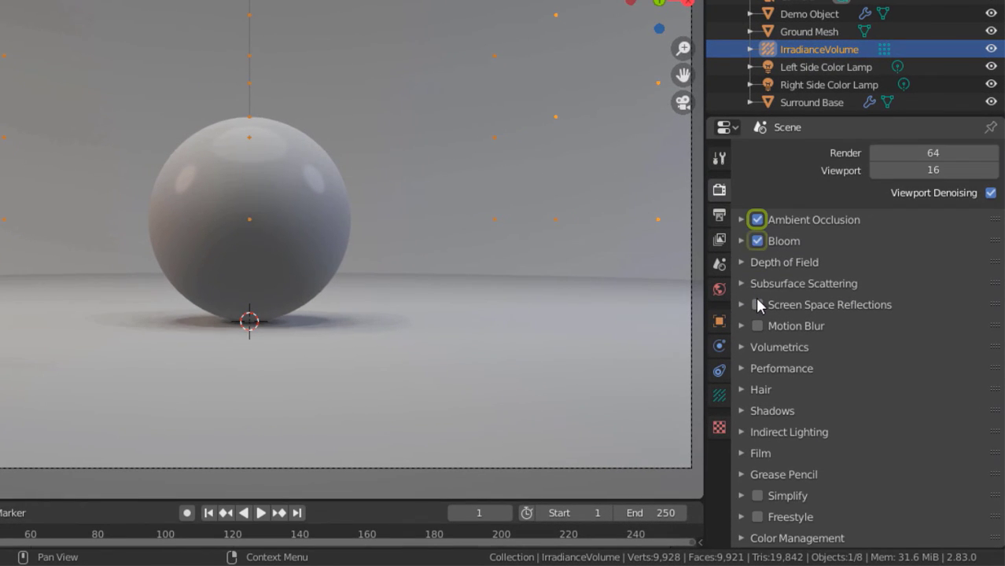
# - Enable Screen Space Reflections and turn off its Half Res Trace option
pyautogui.click(756, 305)
pyautogui.click(741, 304)
pyautogui.scroll(-2, 739, 304)
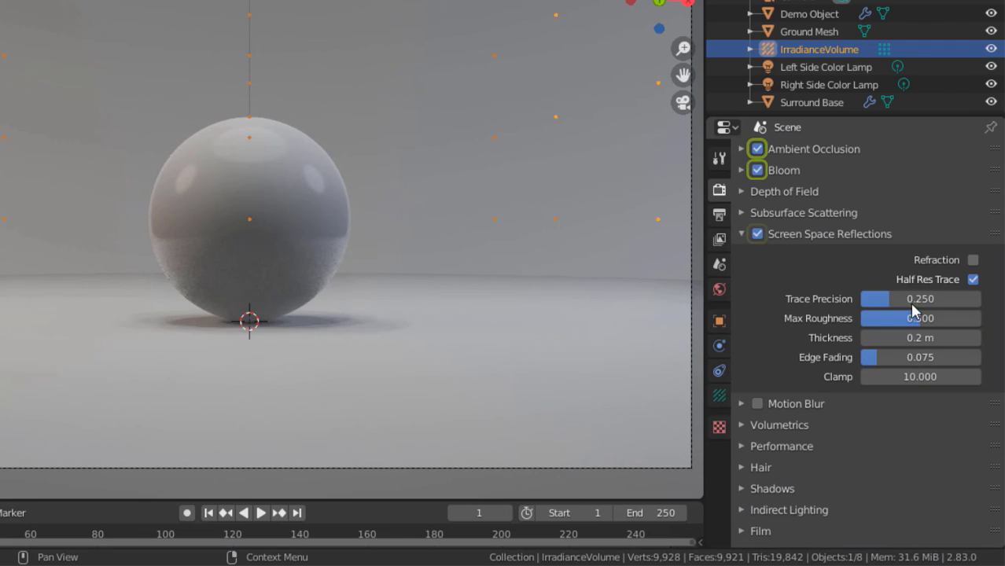
pyautogui.click(974, 280)
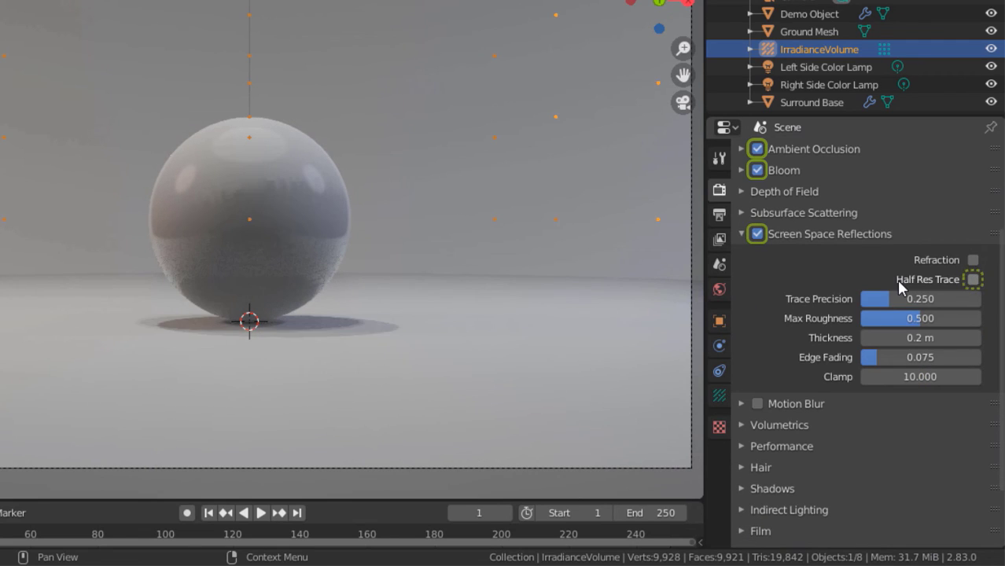
pyautogui.click(743, 235)
pyautogui.scroll(2, 754, 283)
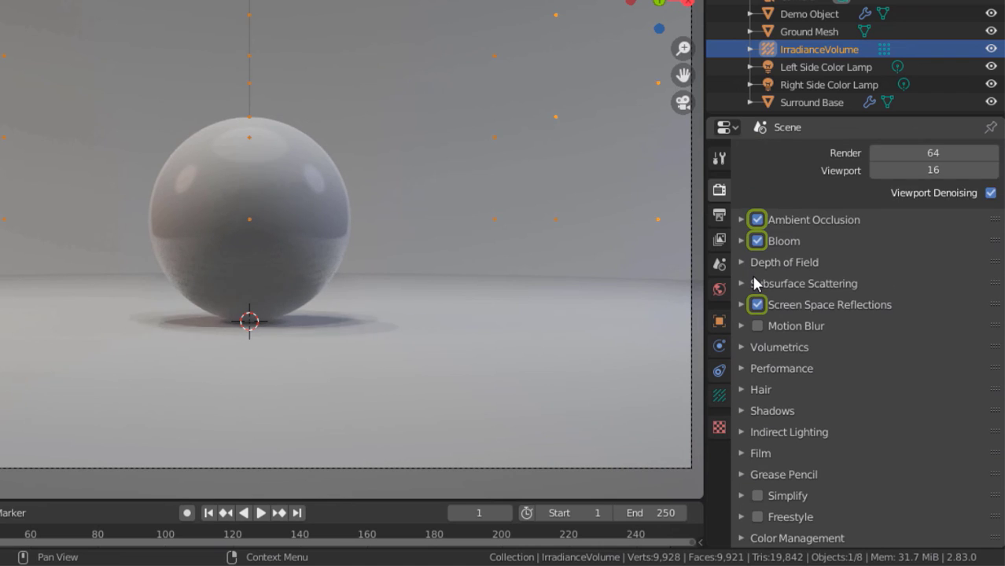
# - Set the shadow Cube Size to 1024 px and enable High Bitdepth shadows
pyautogui.click(747, 410)
pyautogui.scroll(-3, 759, 393)
pyautogui.click(887, 327)
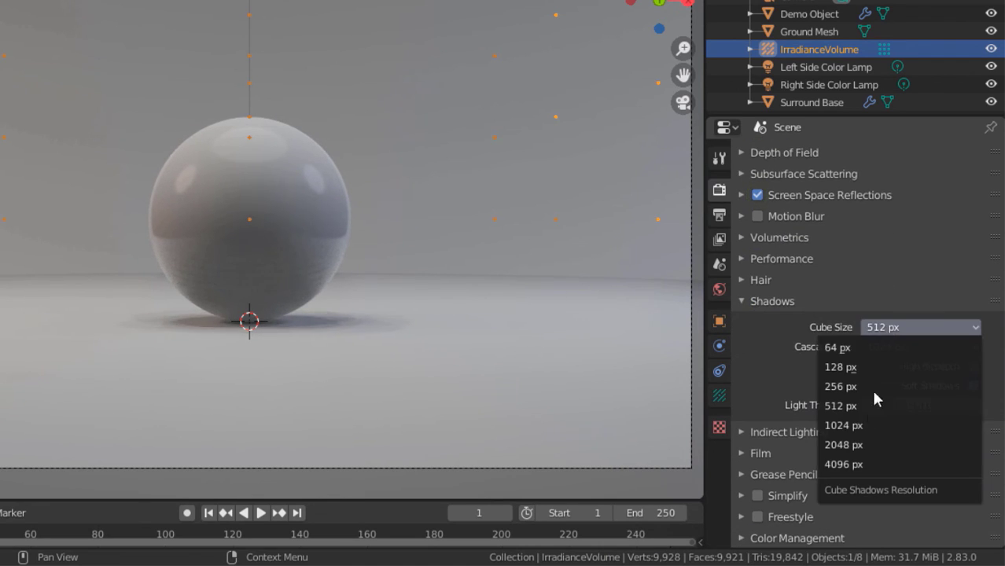
pyautogui.click(844, 425)
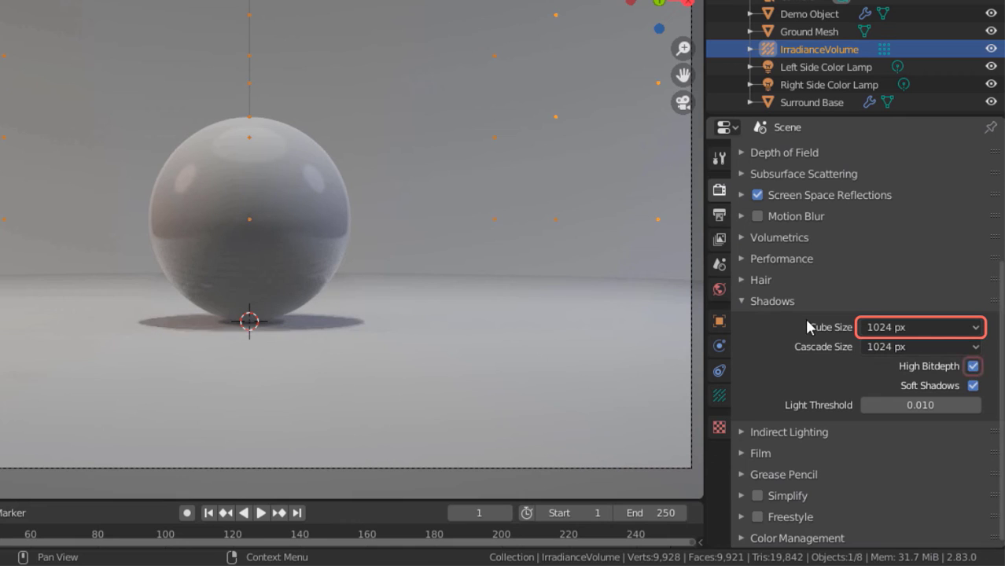
pyautogui.click(768, 302)
pyautogui.scroll(3, 768, 302)
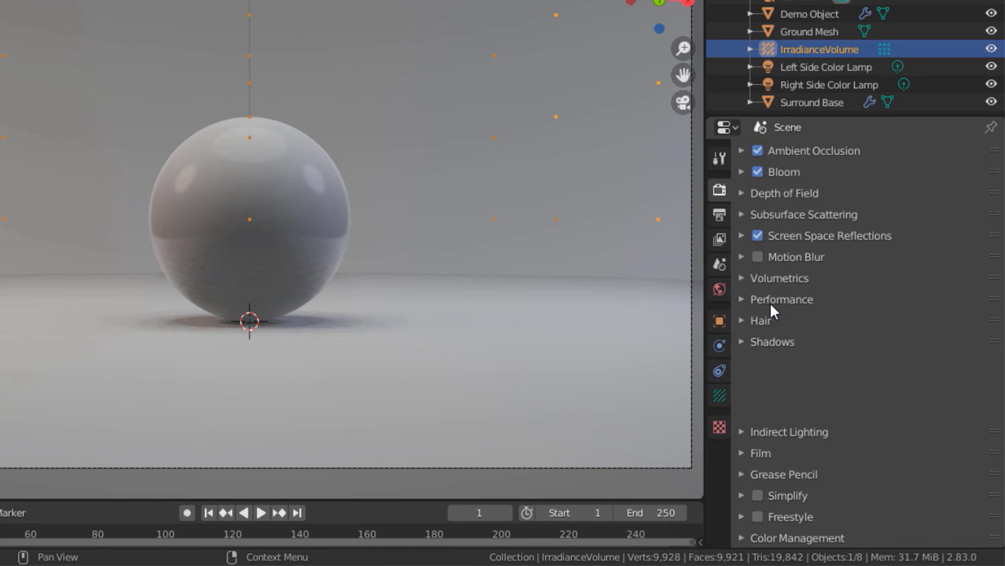
# - Switch the viewport to solid shading and bake the scene's indirect lighting
pyautogui.click(792, 432)
pyautogui.scroll(-4, 790, 397)
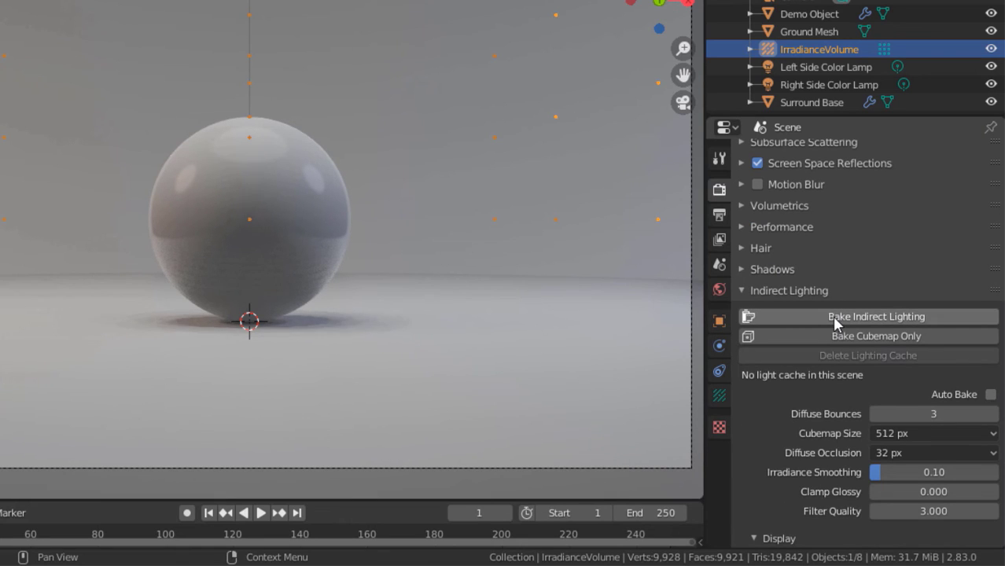
pyautogui.press('z')
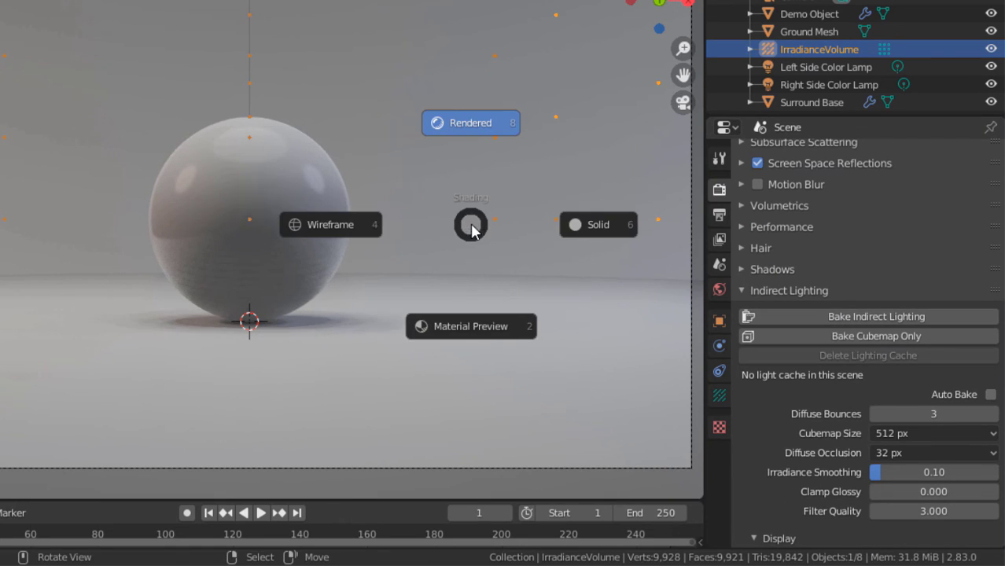
pyautogui.click(581, 224)
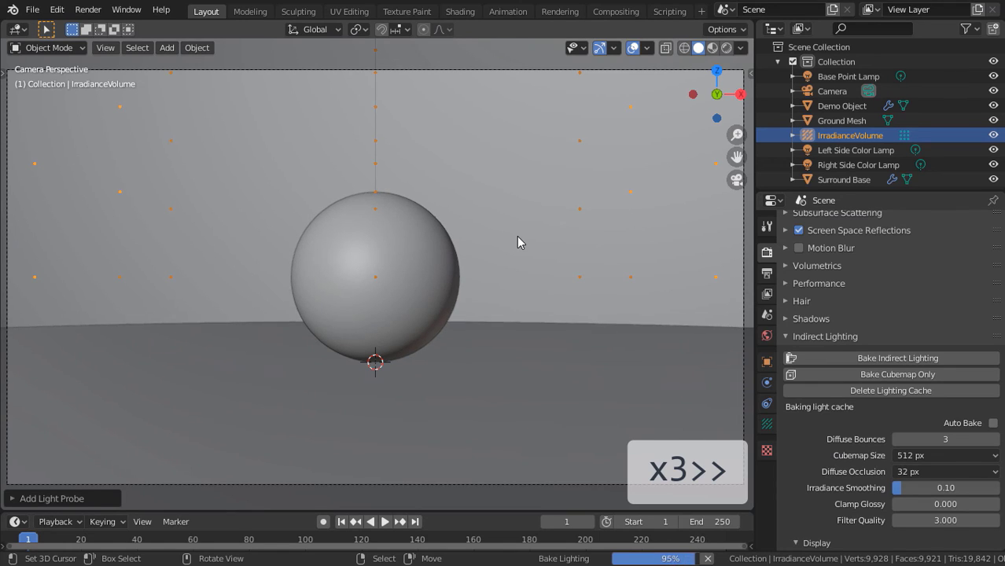
# - Return to rendered shading and check the baked lighting through the camera
pyautogui.press('z')
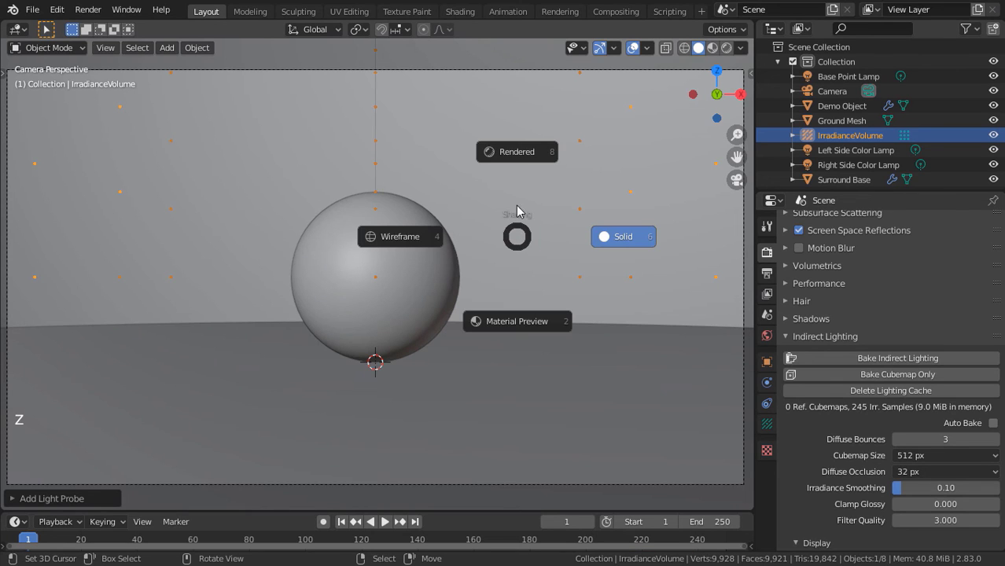
pyautogui.click(516, 160)
pyautogui.scroll(-2, 515, 161)
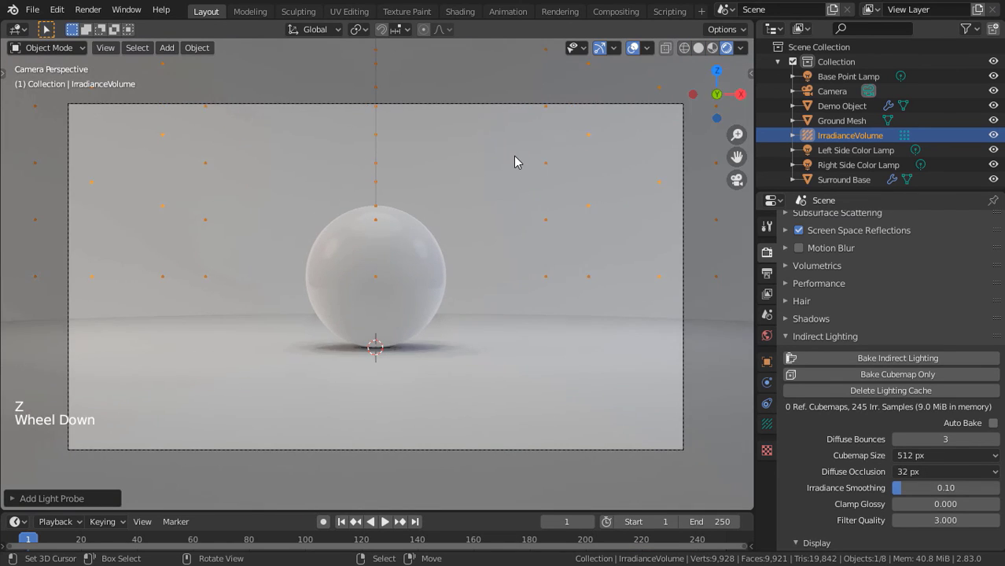
pyautogui.scroll(1, 515, 162)
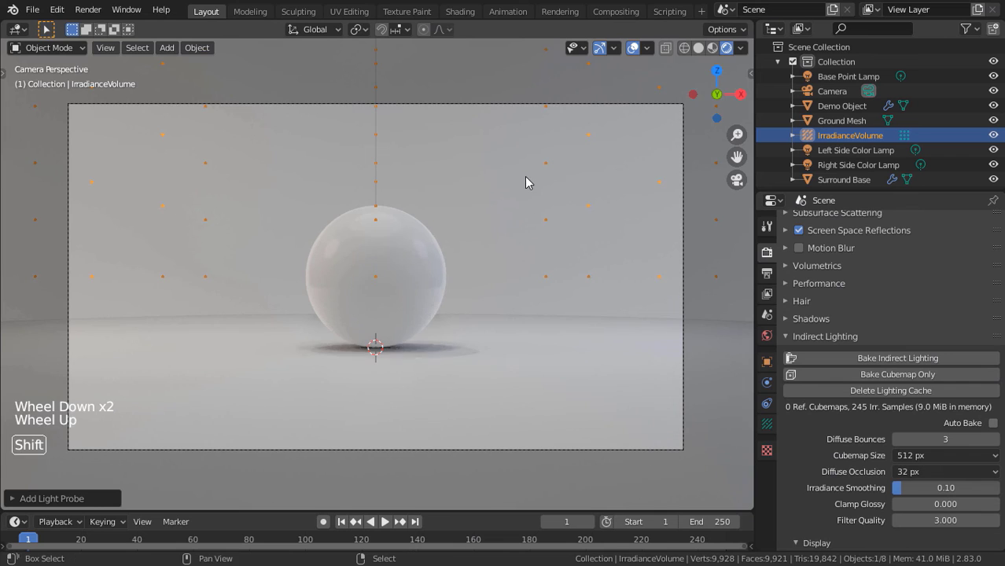
# - Frame the Demo Object, hide the viewport overlays and inspect the sphere's lighting and shadows from several sides
pyautogui.moveTo(529, 179); pyautogui.dragTo(427, 249, button='middle')
pyautogui.rightClick(426, 248)
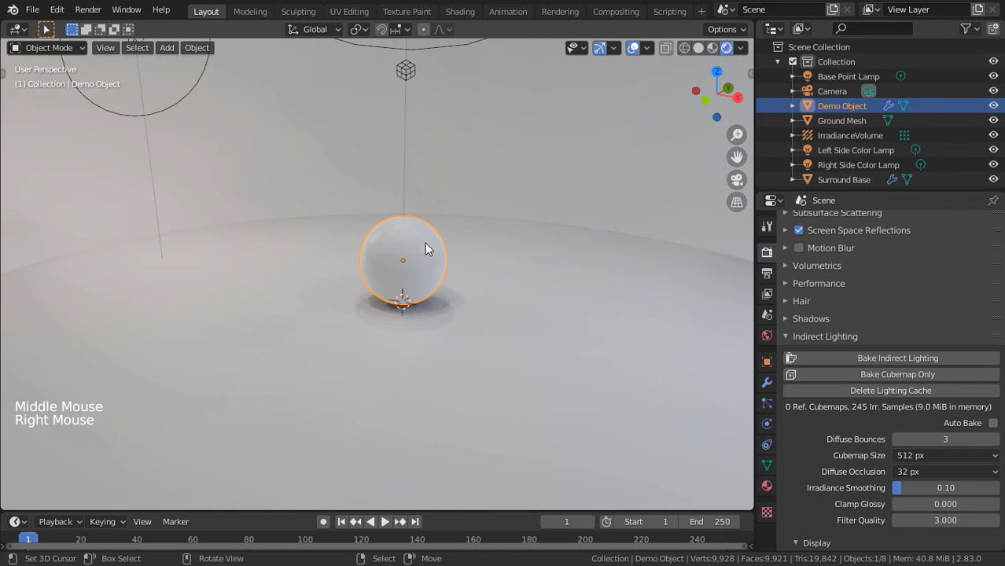
pyautogui.press('KP_Decimal')
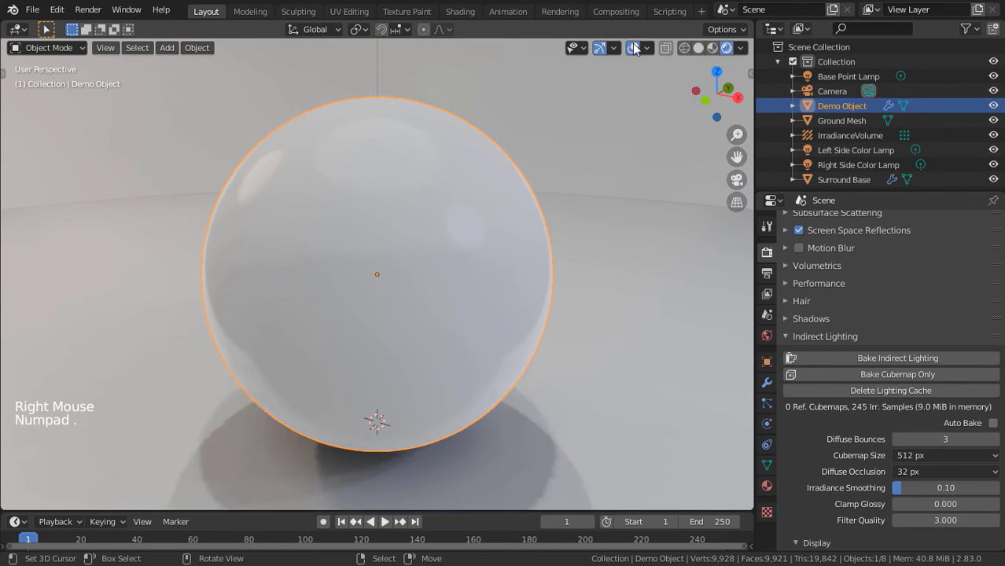
pyautogui.click(529, 222)
pyautogui.scroll(-4, 528, 222)
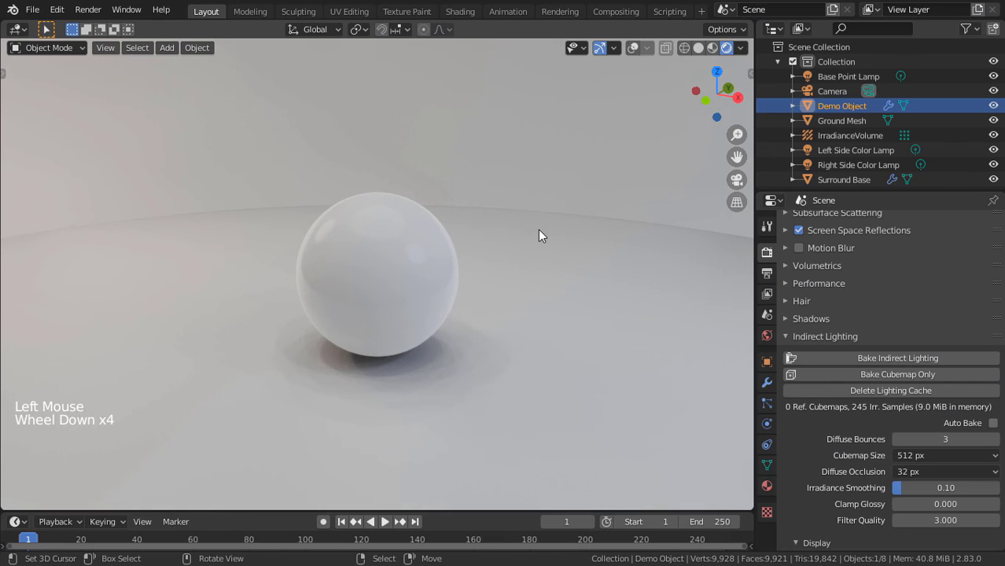
pyautogui.moveTo(545, 228); pyautogui.dragTo(109, 224, button='middle')
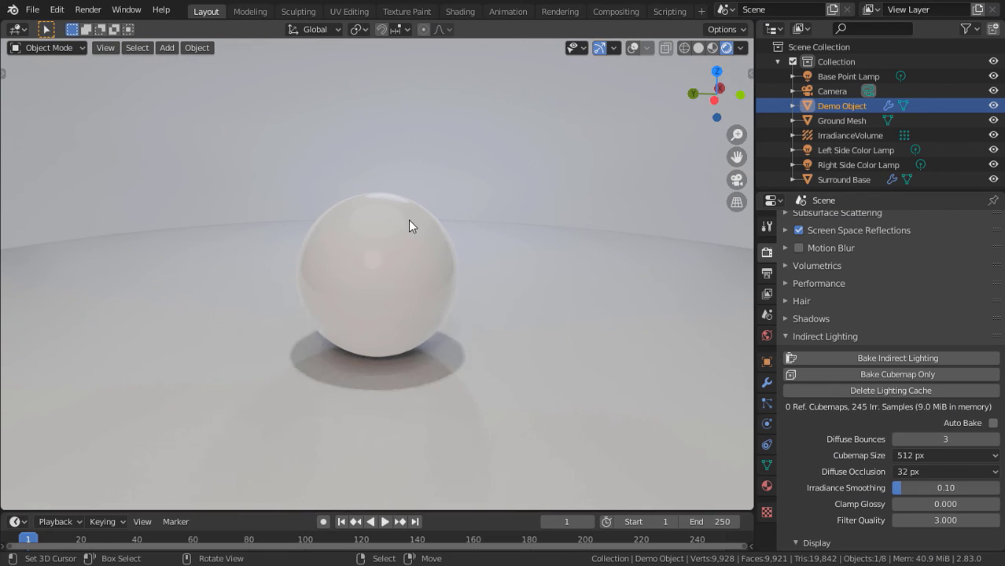
pyautogui.scroll(-3, 409, 227)
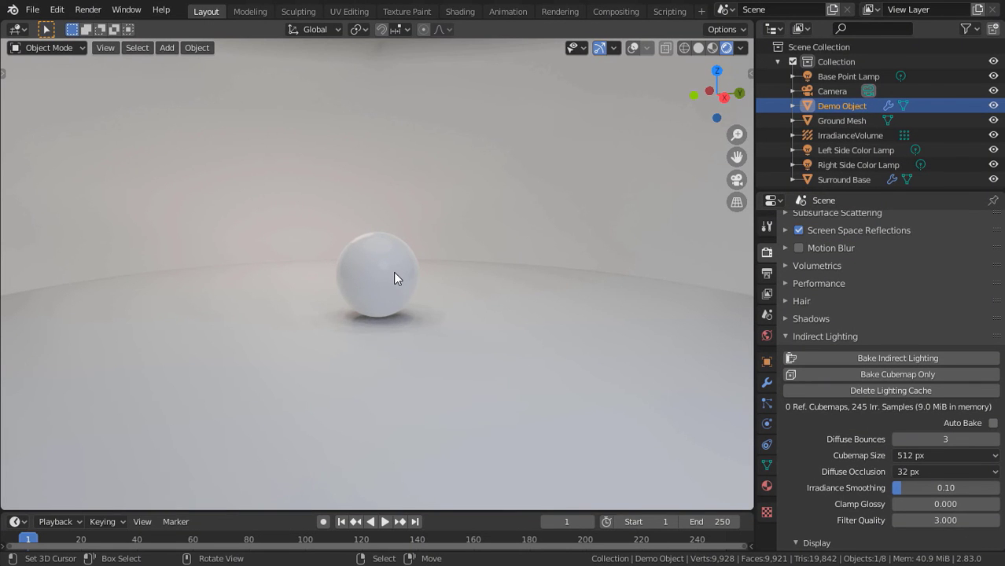
# - Rename the scene's main collection as Surround Lighting
pyautogui.rightClick(394, 271)
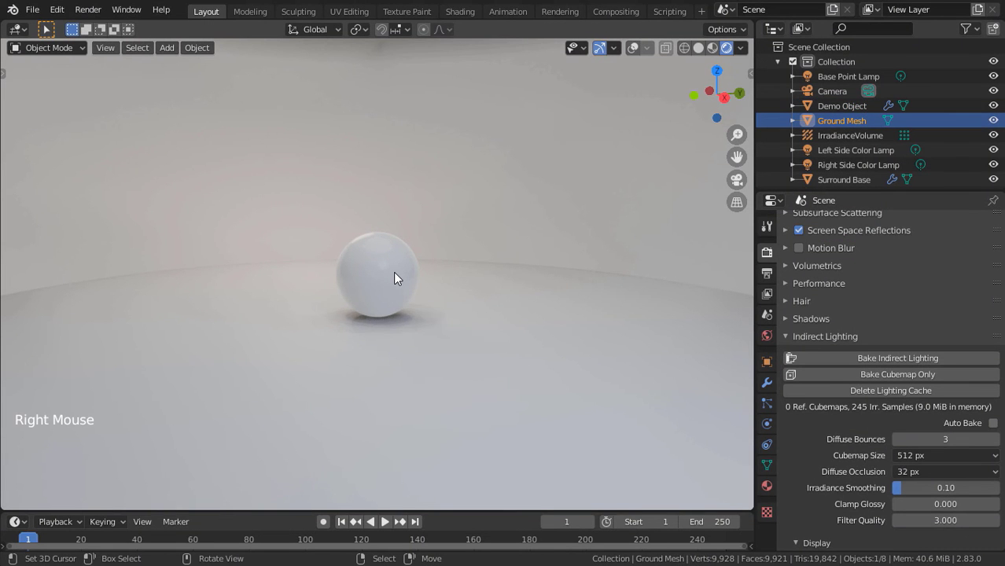
pyautogui.tripleClick(824, 63)
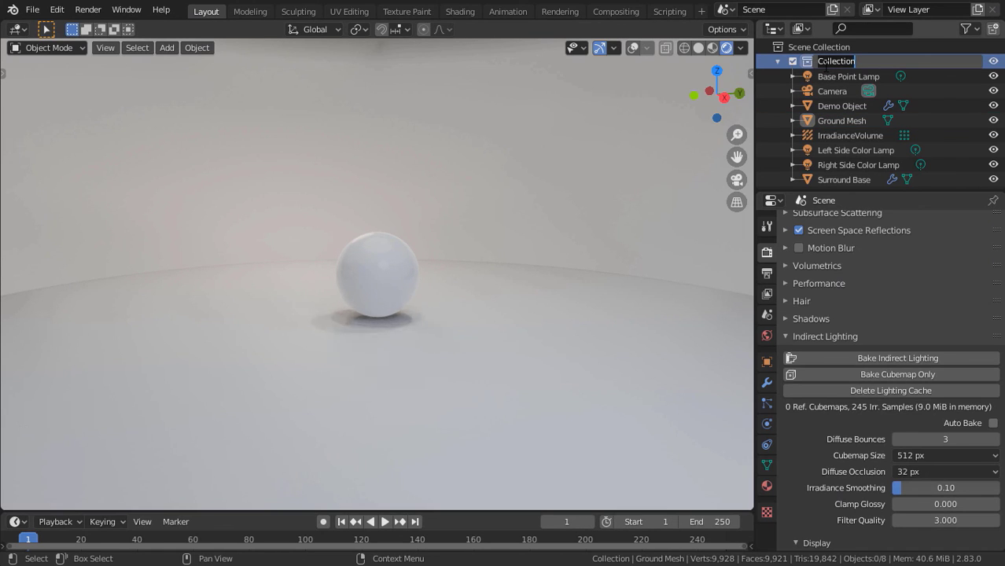
pyautogui.write('Sc')
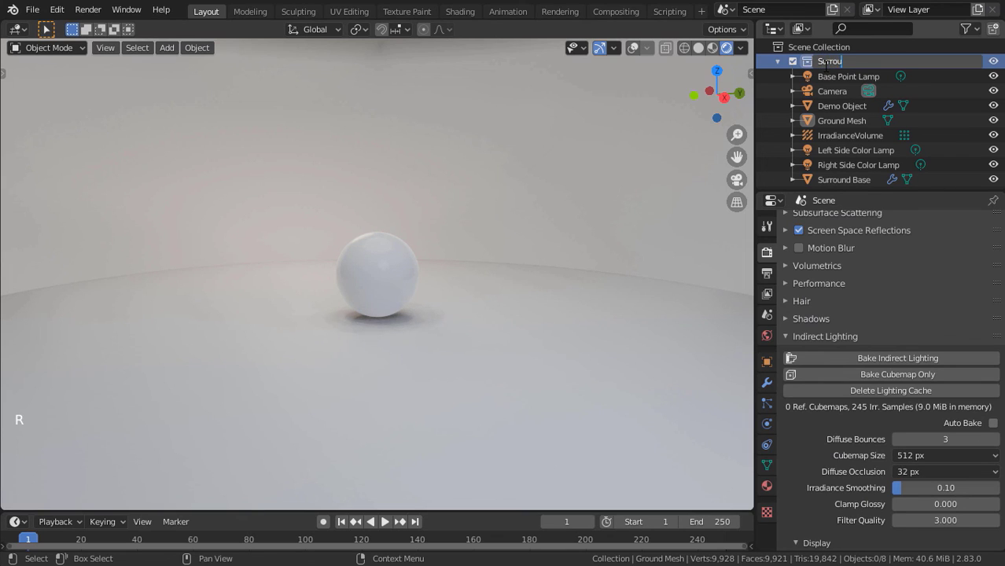
pyautogui.write('rround Lighting')
pyautogui.press('Return')
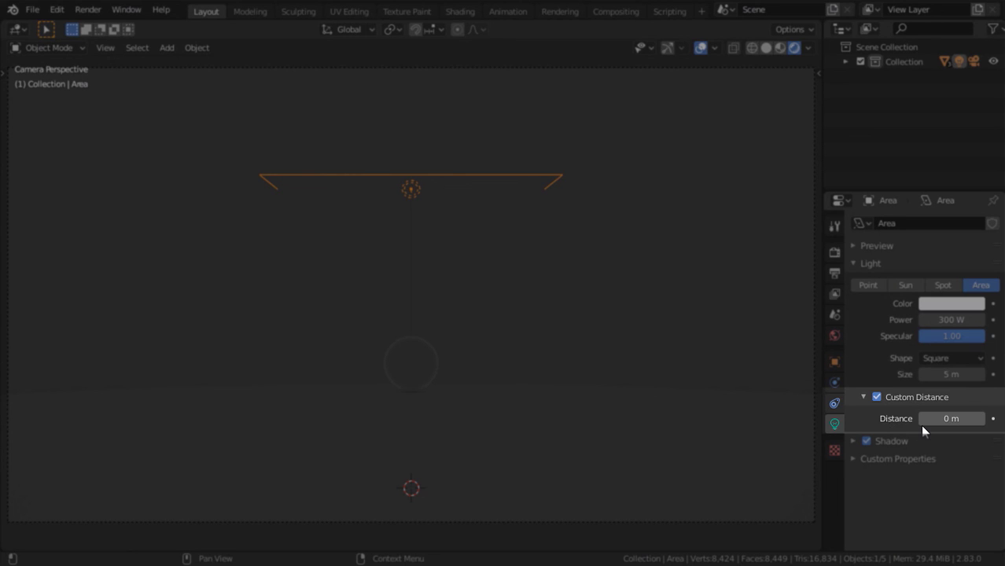
# - Set the area light's custom distance to 21 m and vary its power to compare the illumination on the sphere and surround
pyautogui.moveTo(936, 419); pyautogui.dragTo(1004, 419)
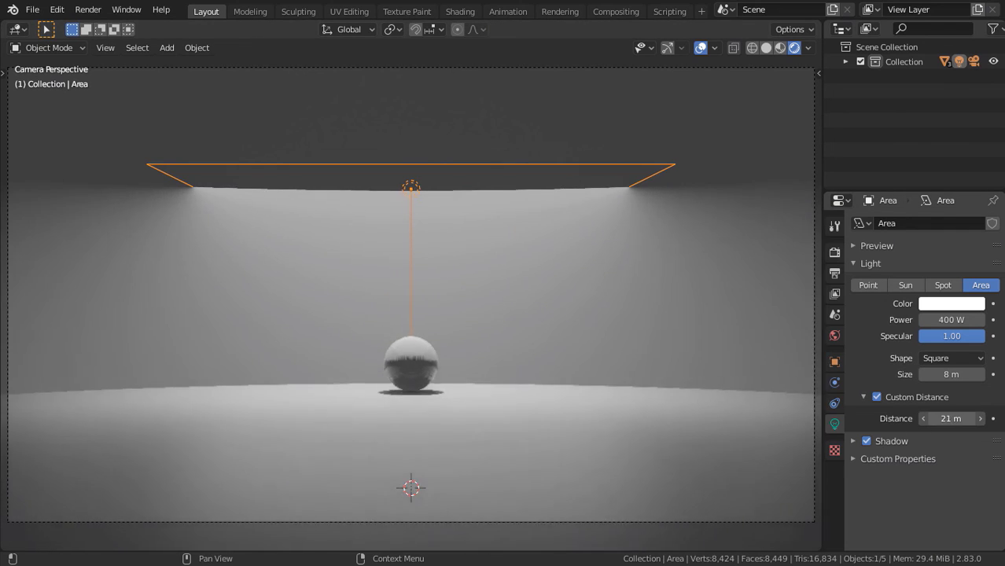
pyautogui.moveTo(951, 319); pyautogui.dragTo(991, 320)
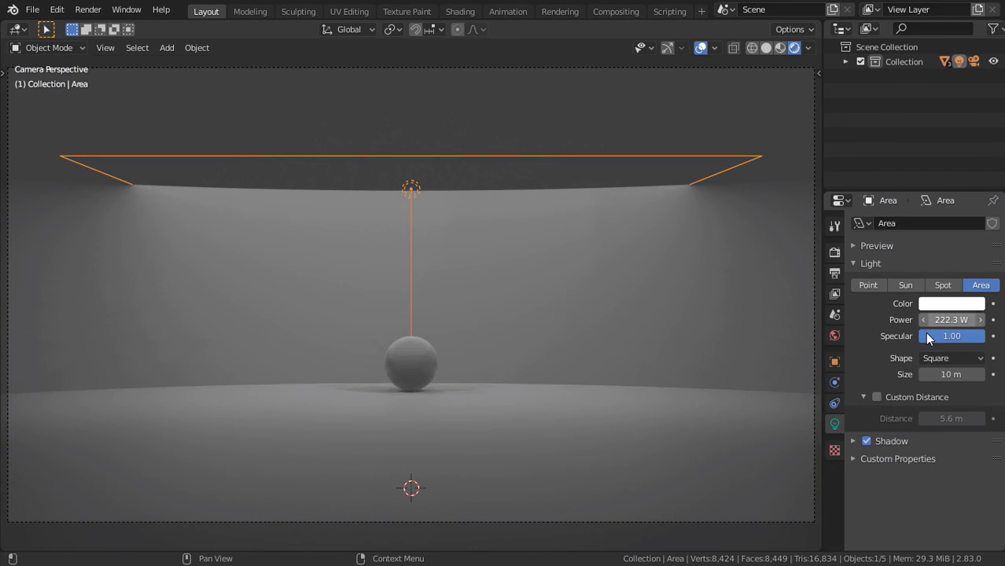
pyautogui.moveTo(951, 319)
pyautogui.mouseDown()
pyautogui.moveTo(992, 320)
pyautogui.moveTo(963, 320)
pyautogui.mouseUp()
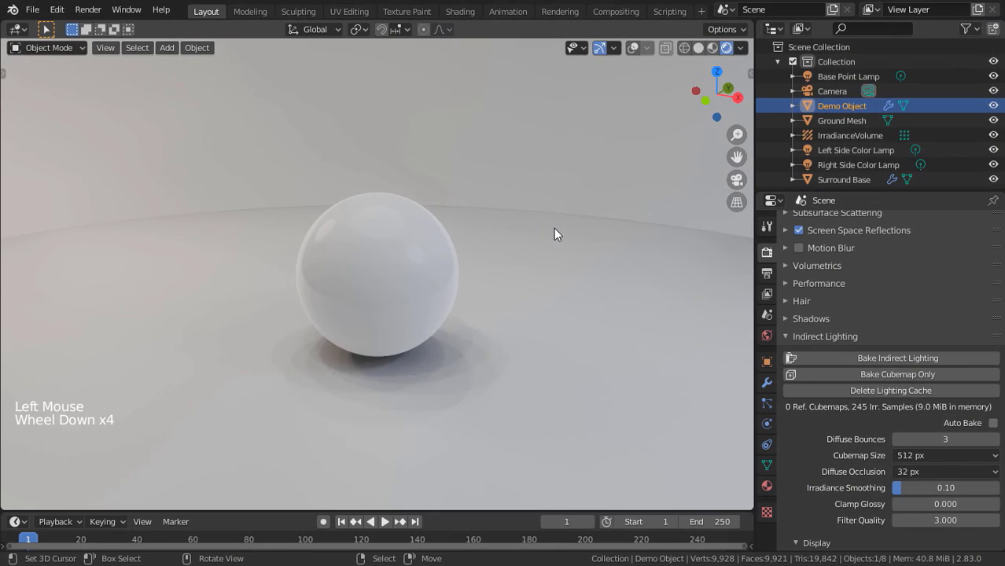
pyautogui.moveTo(554, 228); pyautogui.dragTo(384, 212, button='middle')
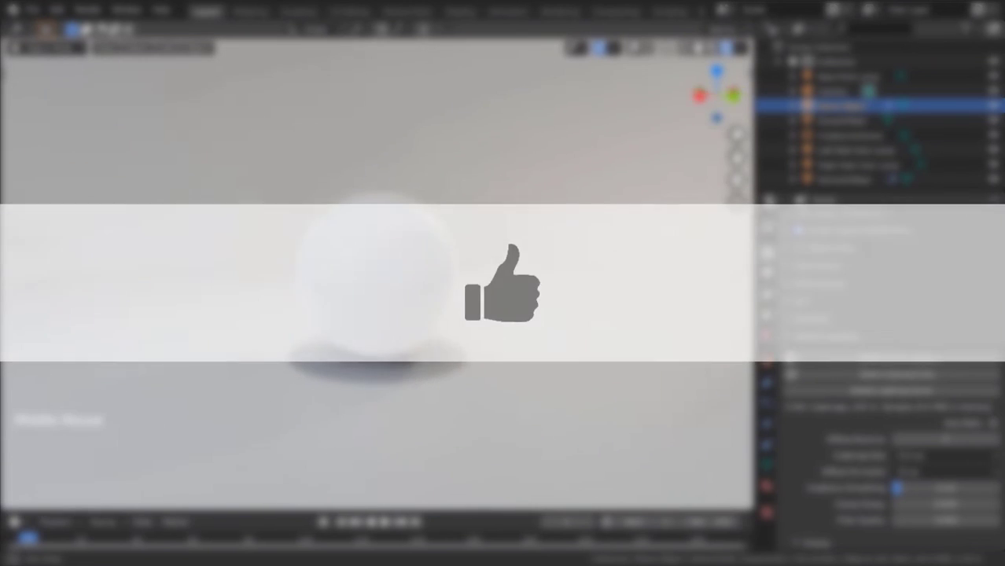